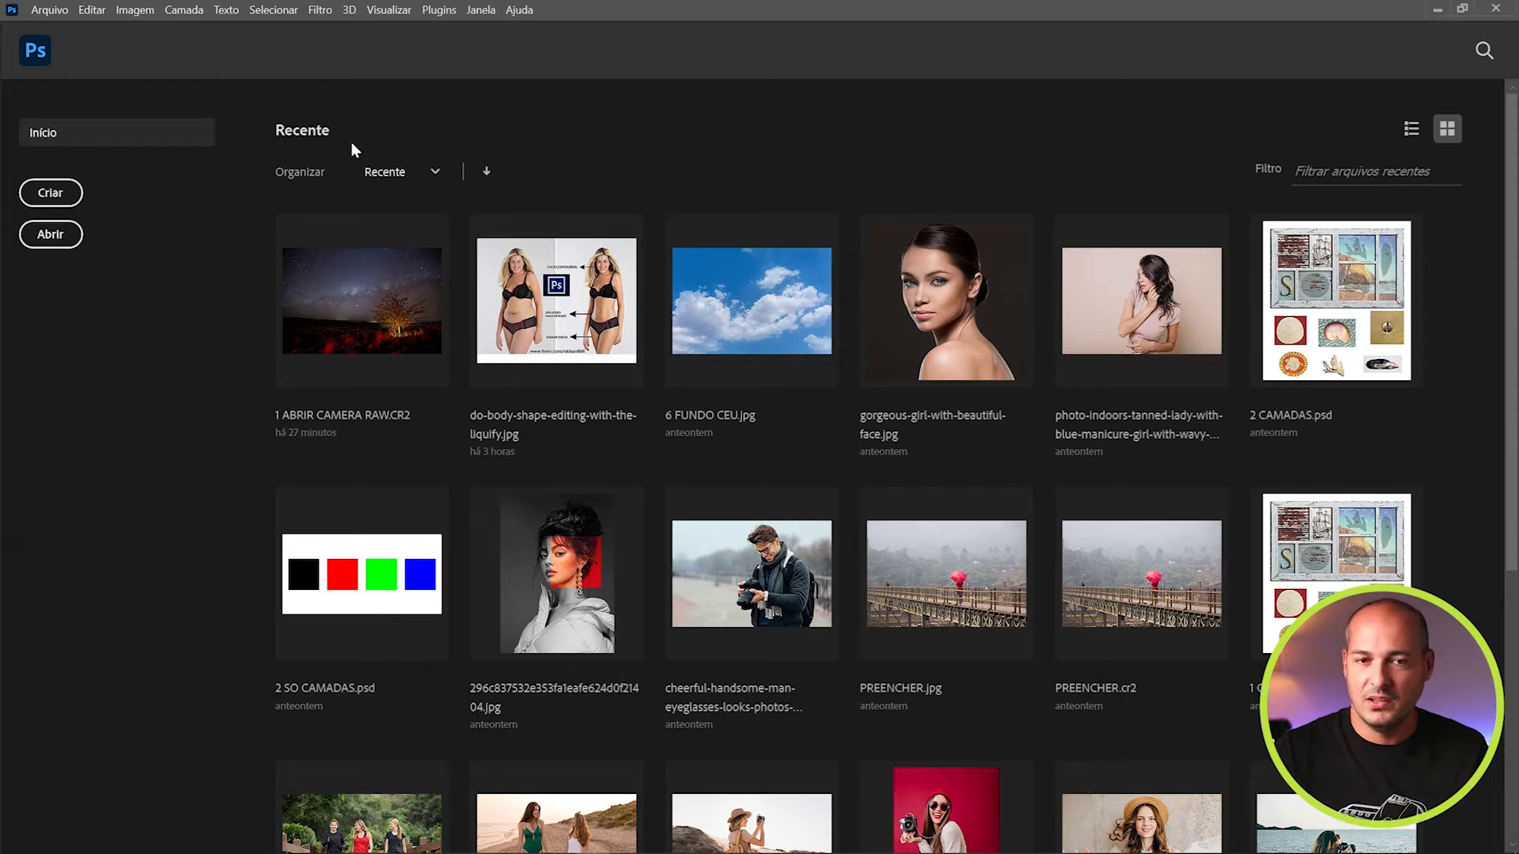
pyautogui.click(49, 10)
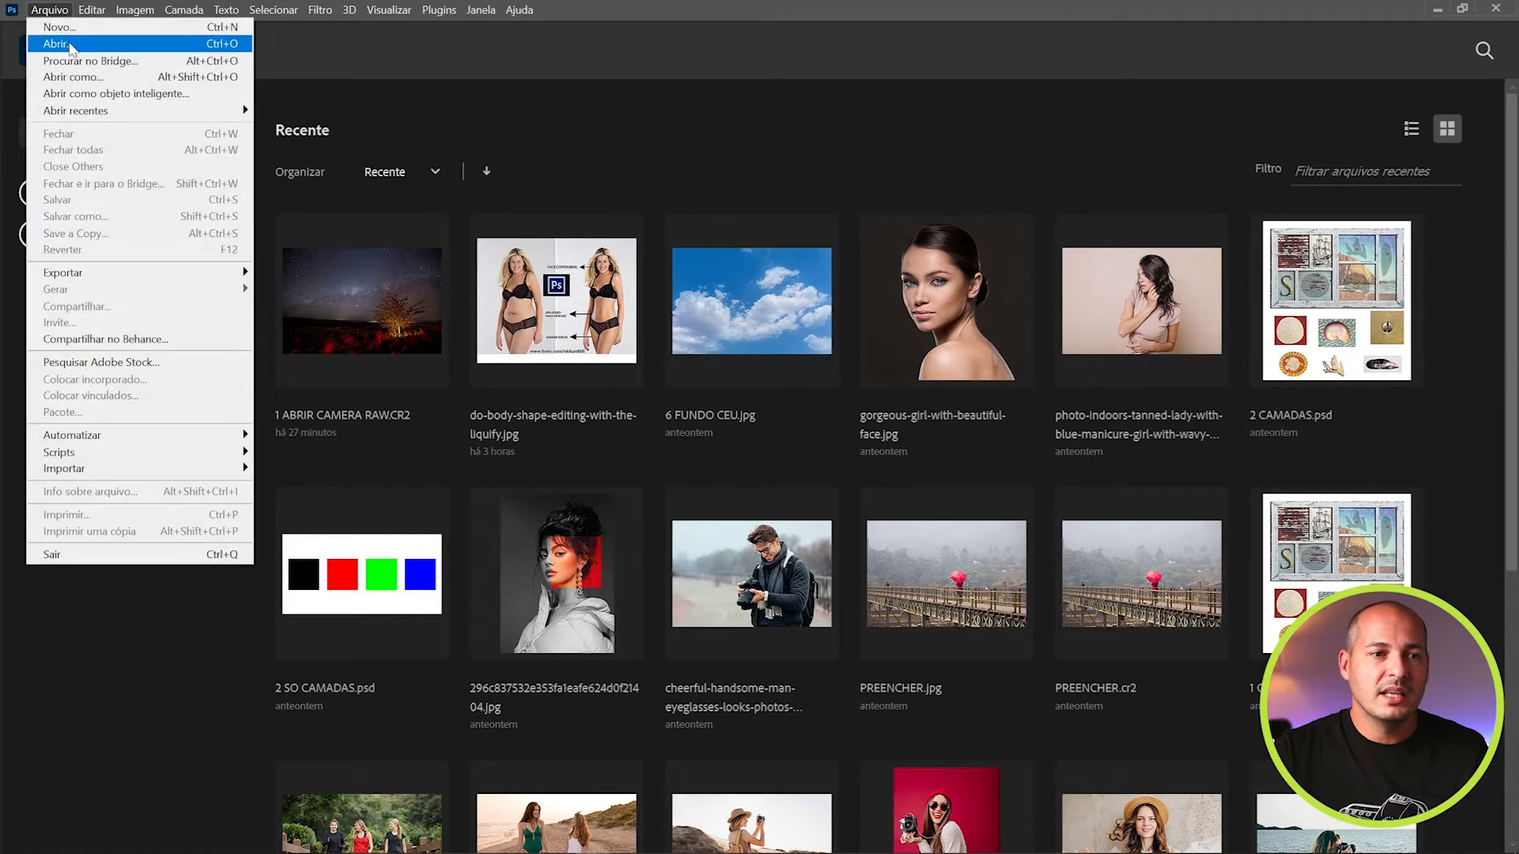
pyautogui.click(69, 44)
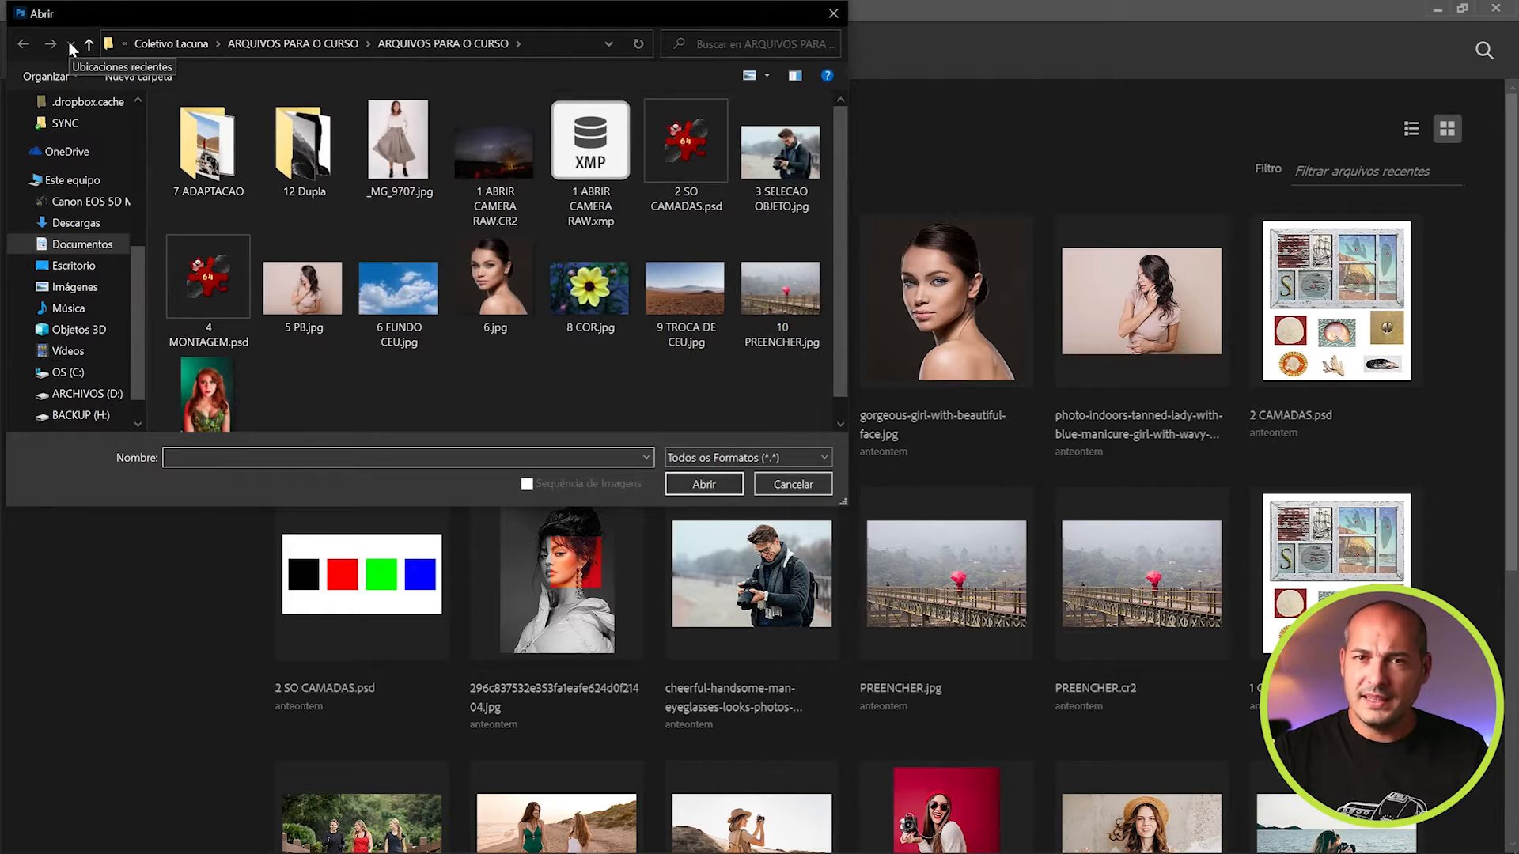
pyautogui.press('Escape')
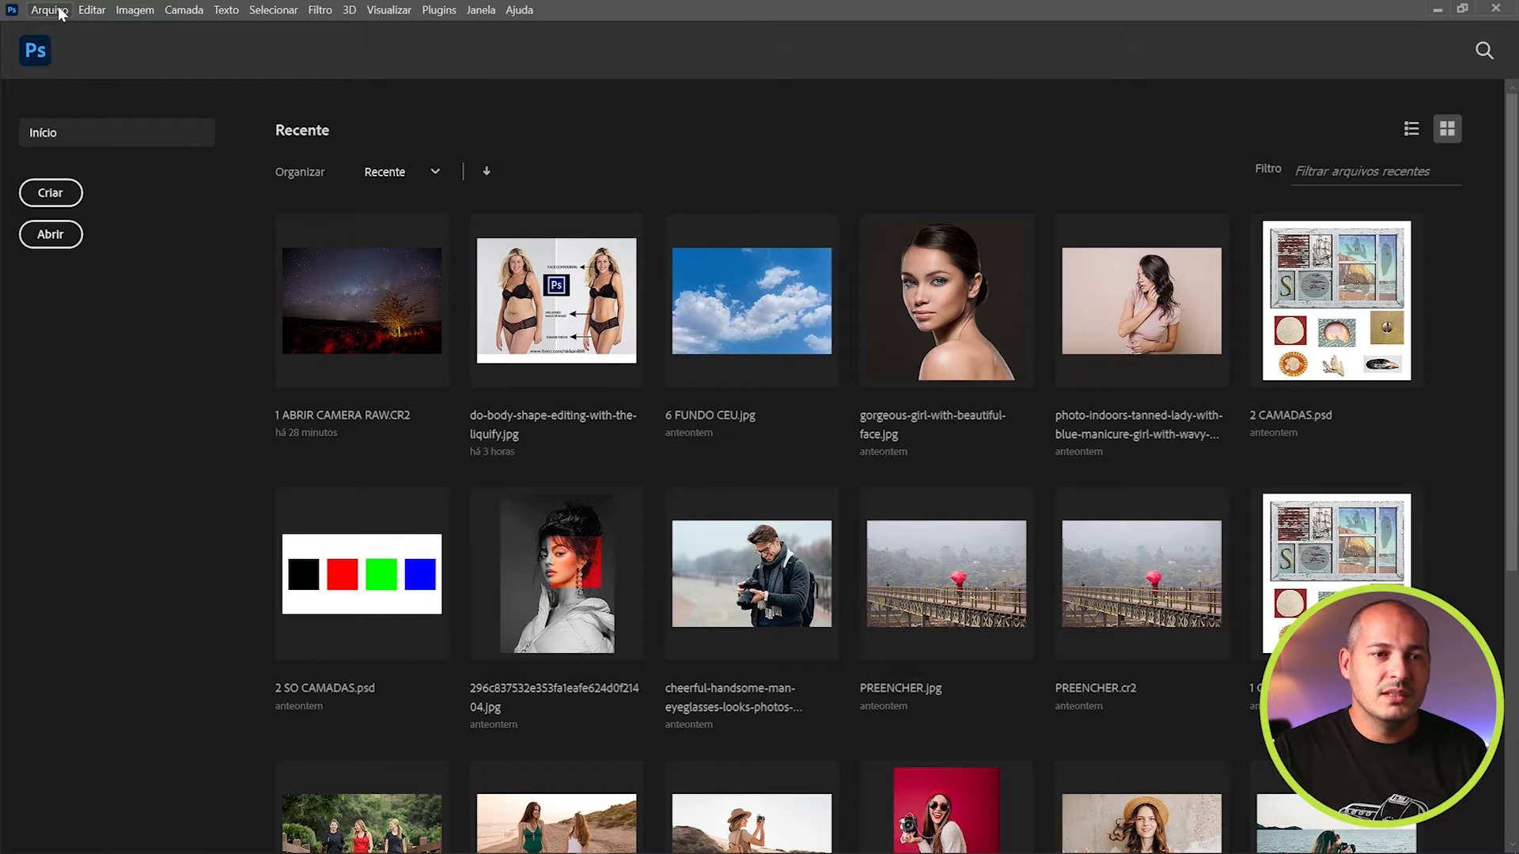
# Open the image 5 PB.jpg from the course files folder, using its embedded sRGB colour profile
pyautogui.click(49, 11)
pyautogui.click(75, 40)
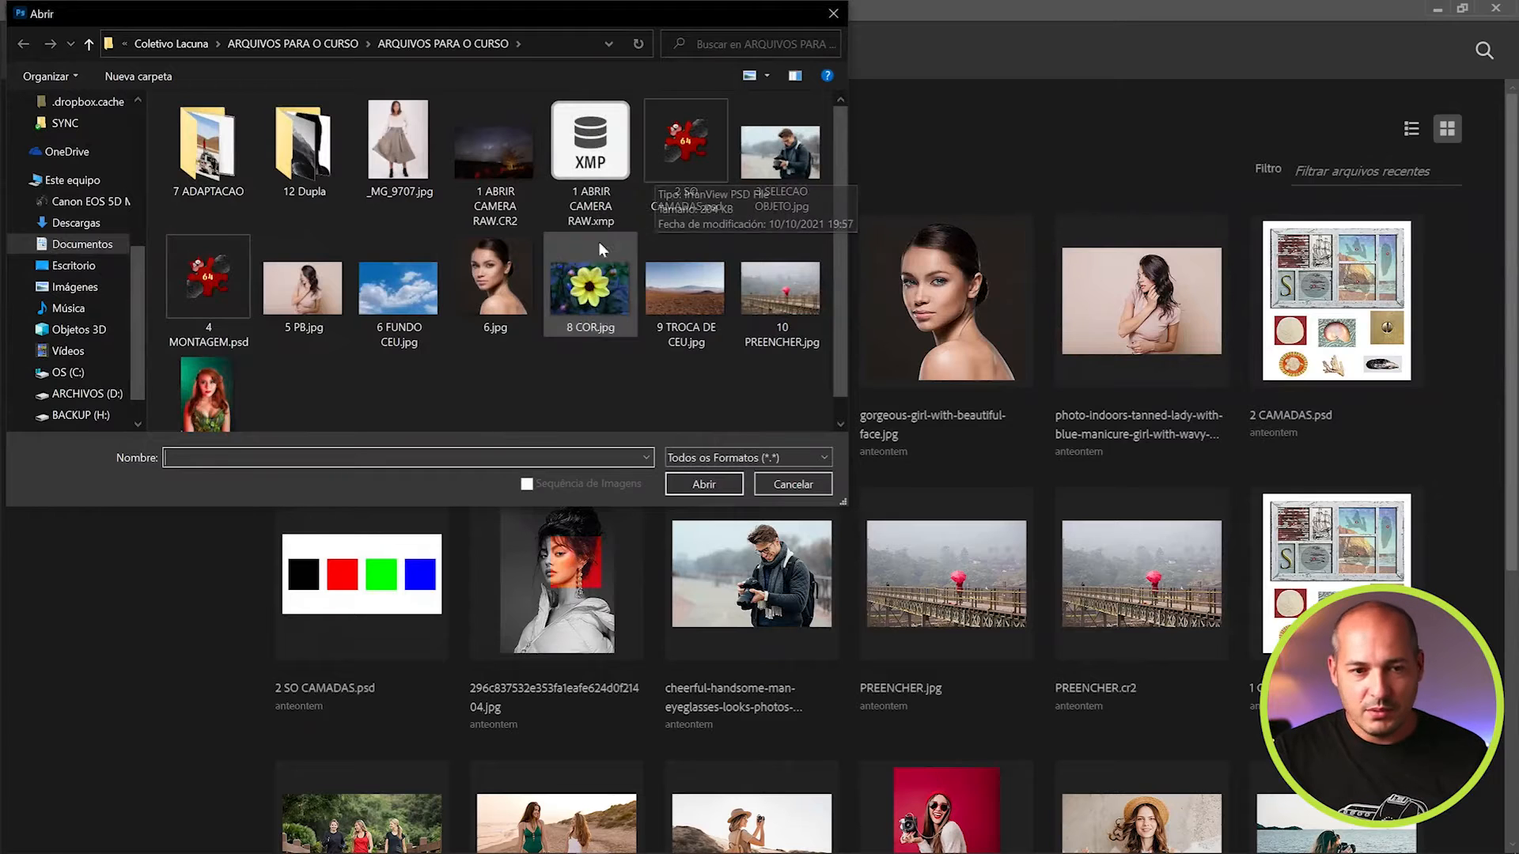
pyautogui.click(315, 293)
pyautogui.click(704, 484)
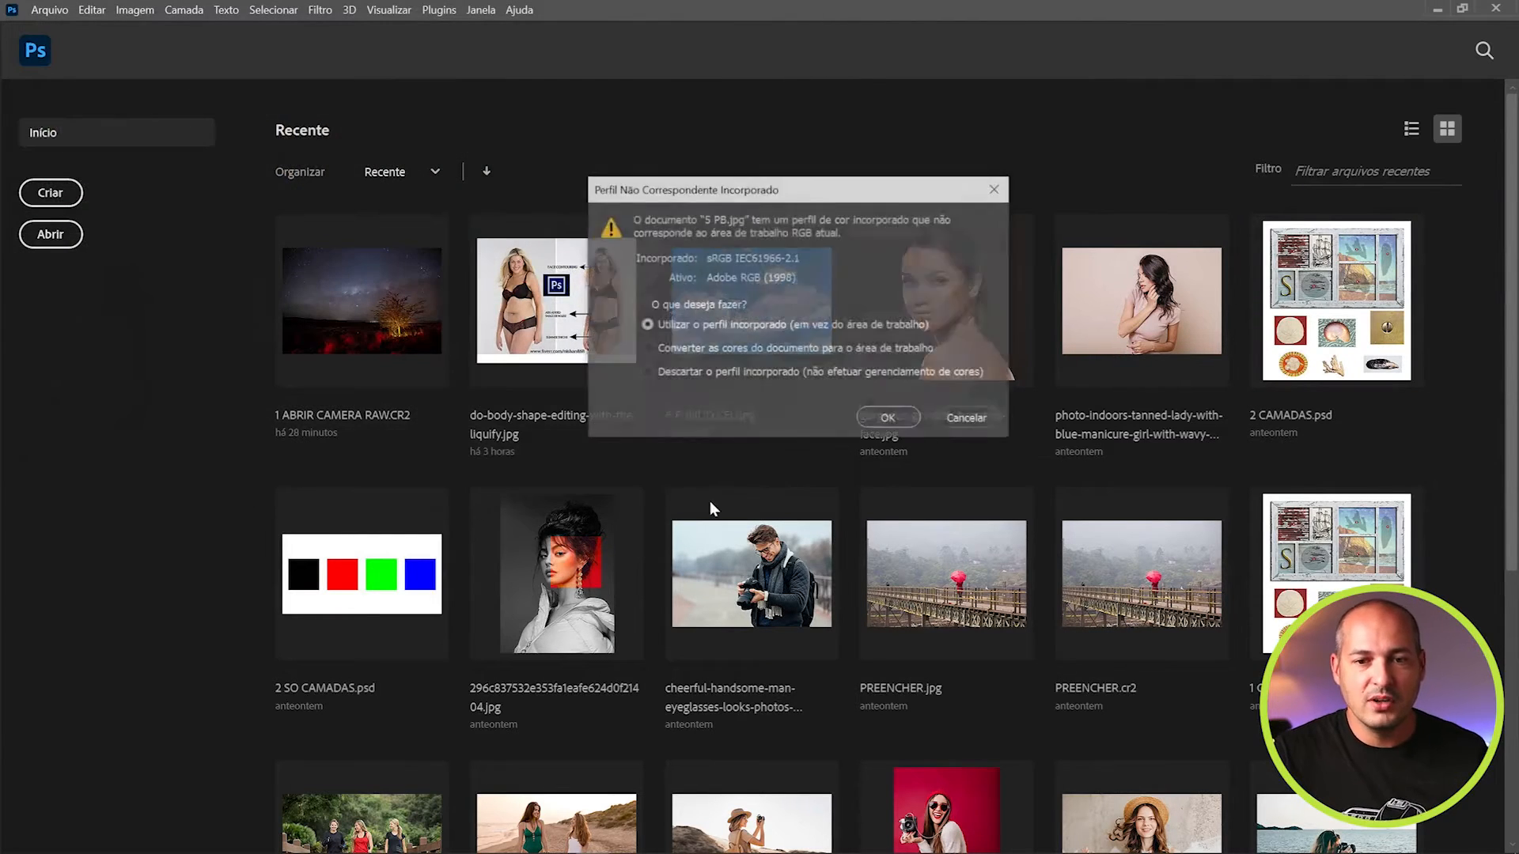
pyautogui.click(888, 421)
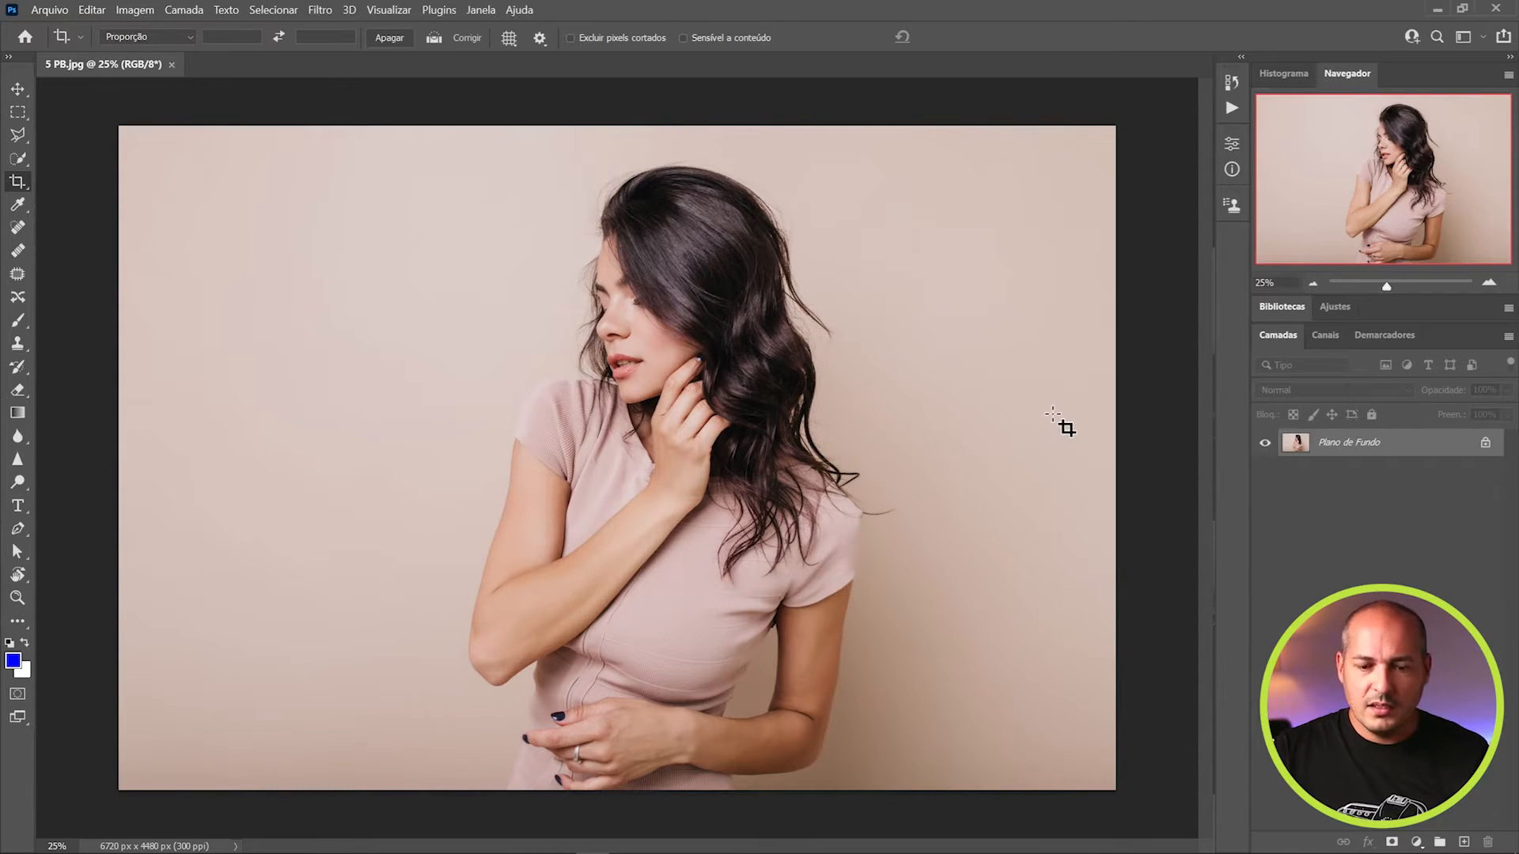
# Choose the Fotografia workspace for the interface layout
pyautogui.press('ctrl')
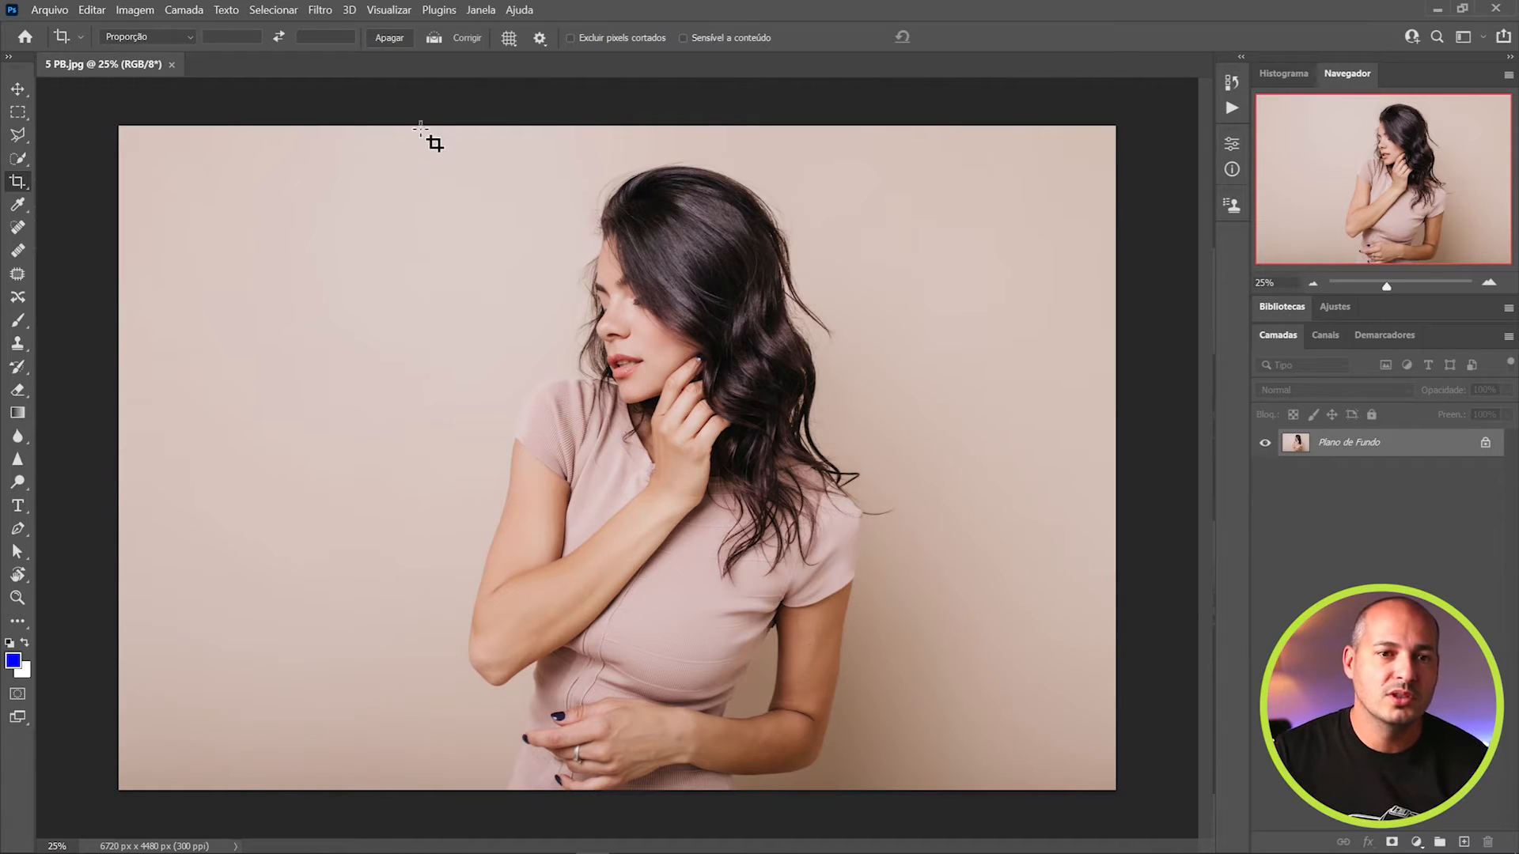
pyautogui.click(482, 11)
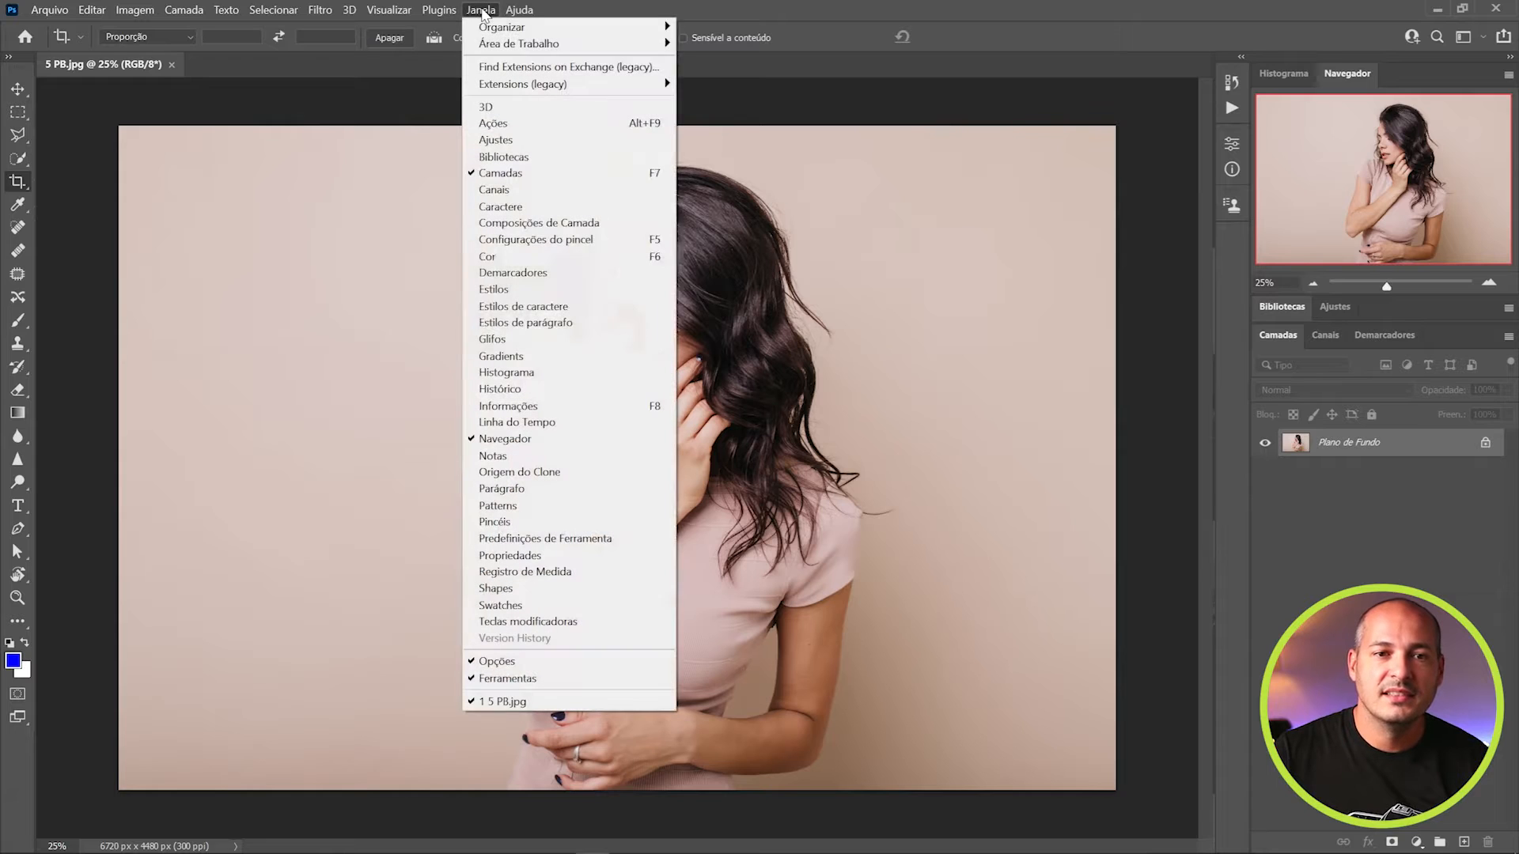
pyautogui.moveTo(487, 49)
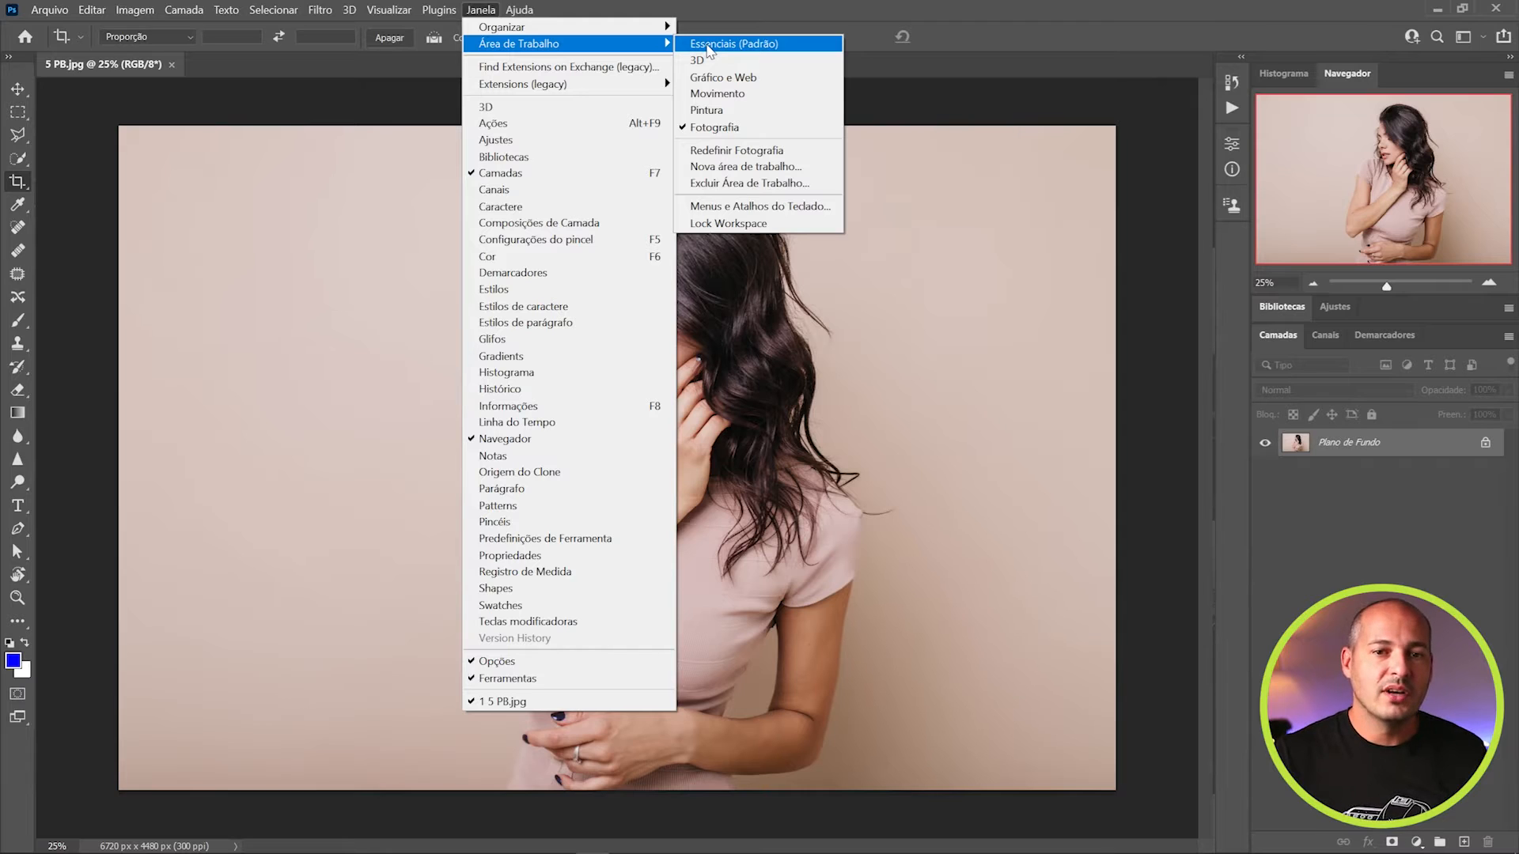
pyautogui.click(734, 132)
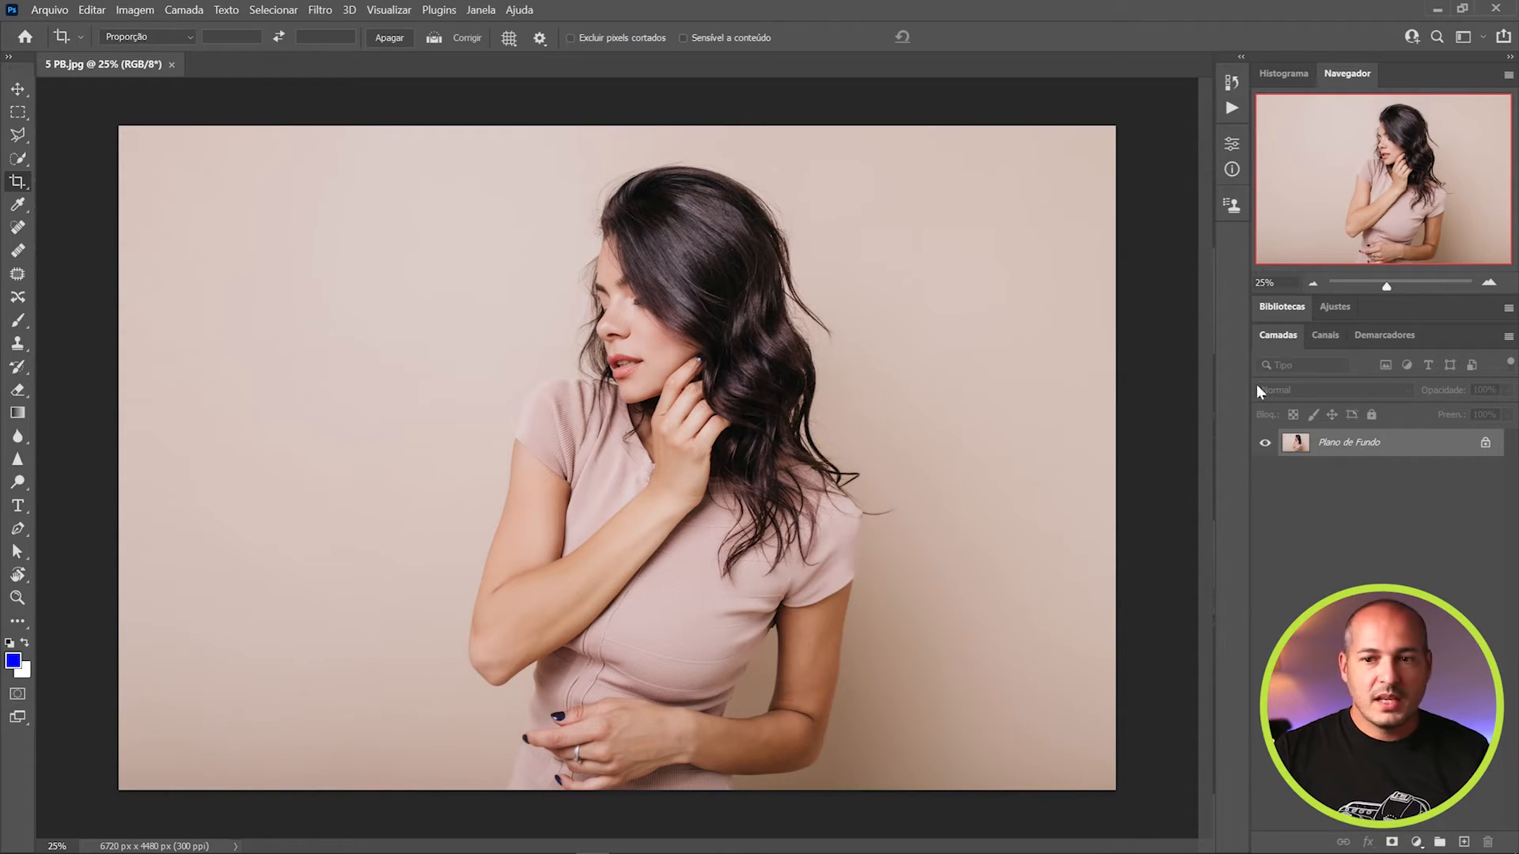
# Expand and collapse the Bibliotecas and Ajustes panels in turn to view their contents
pyautogui.click(1288, 307)
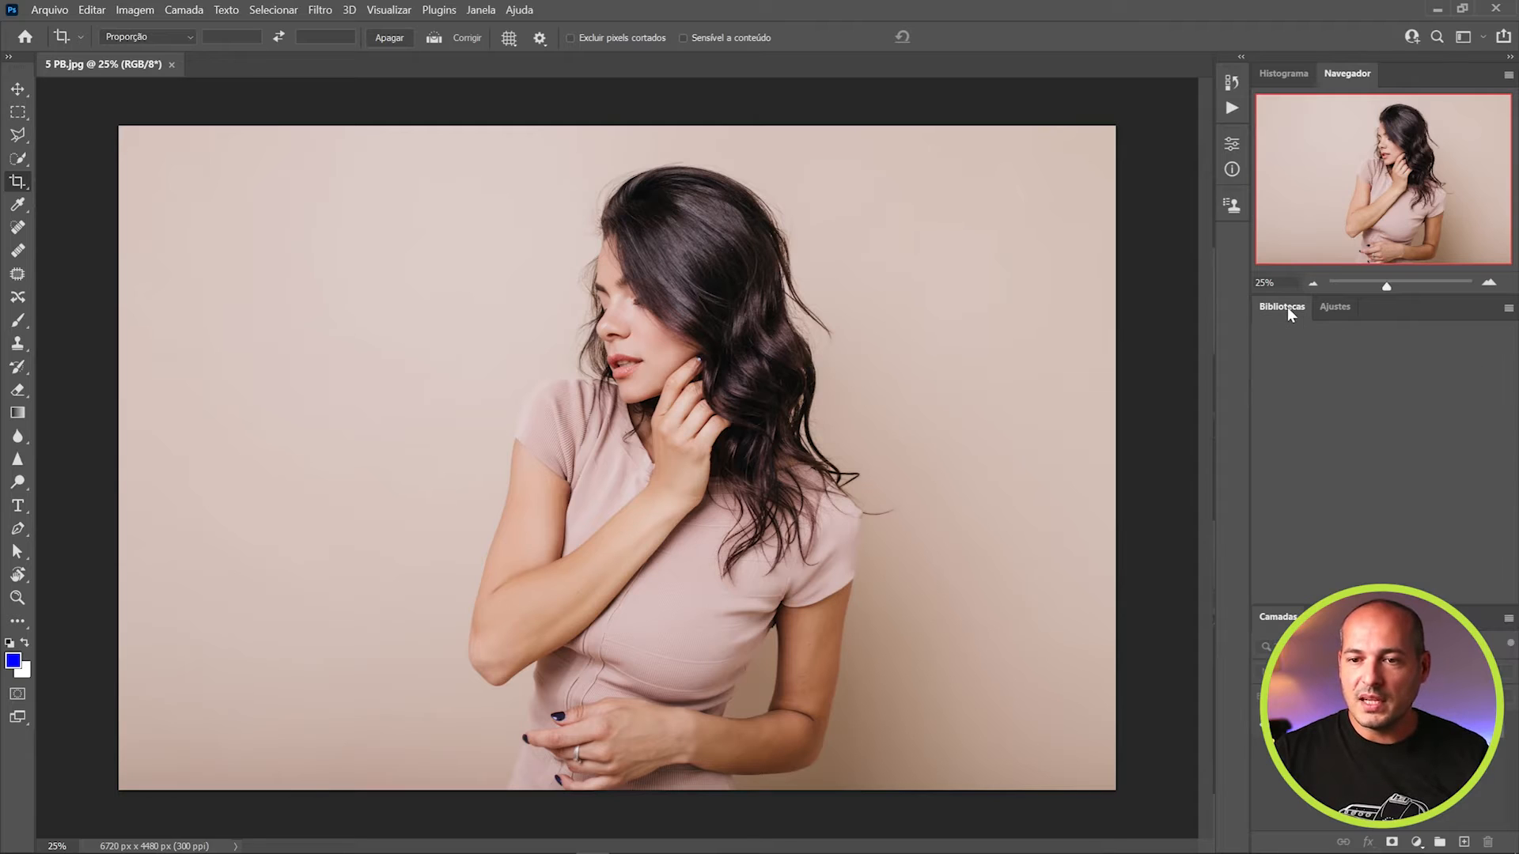
pyautogui.doubleClick(1286, 307)
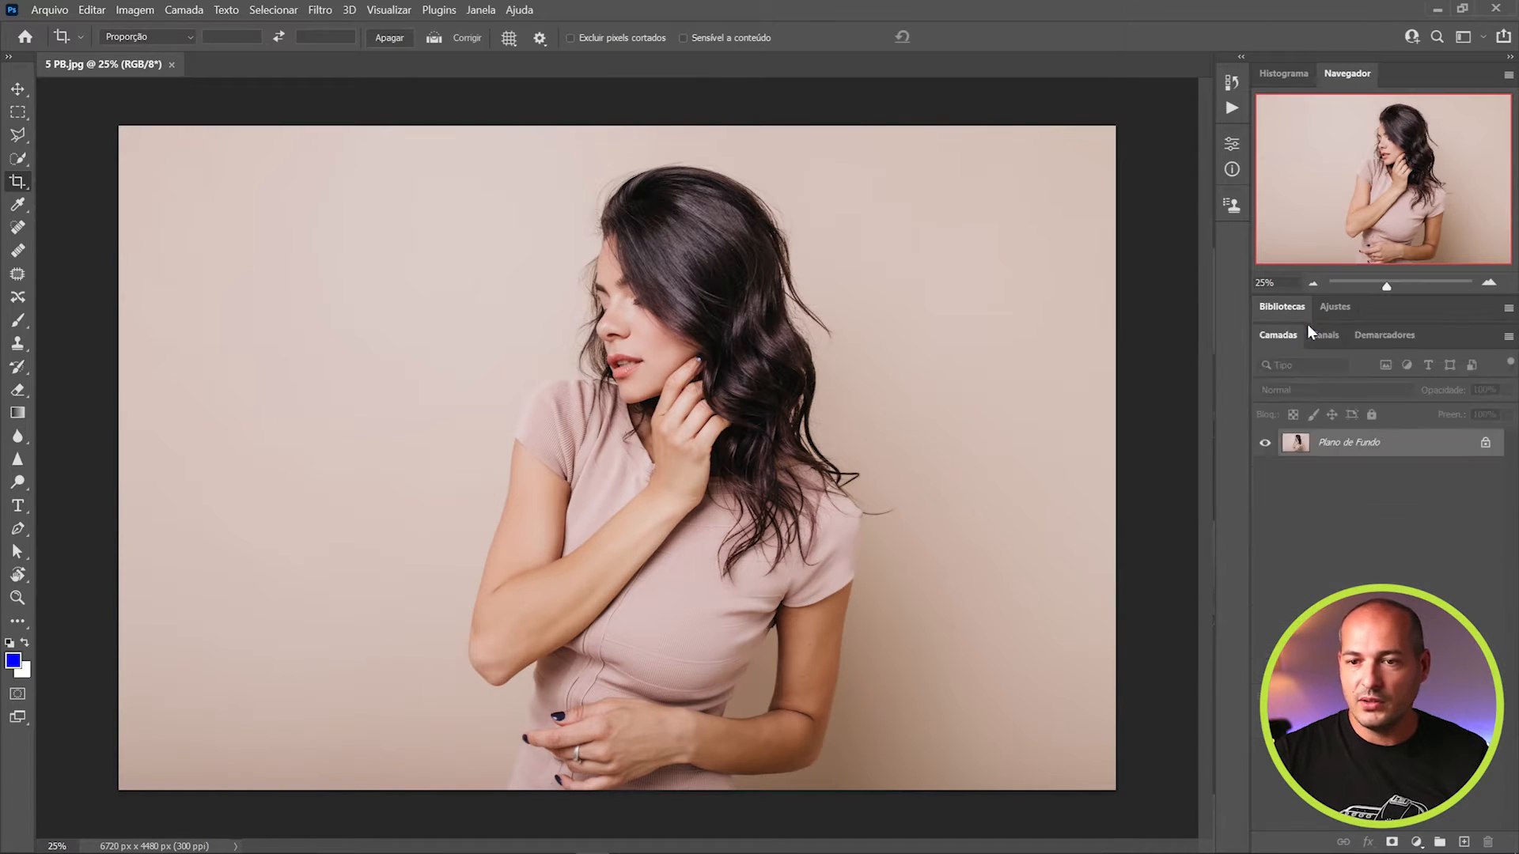
pyautogui.click(1321, 313)
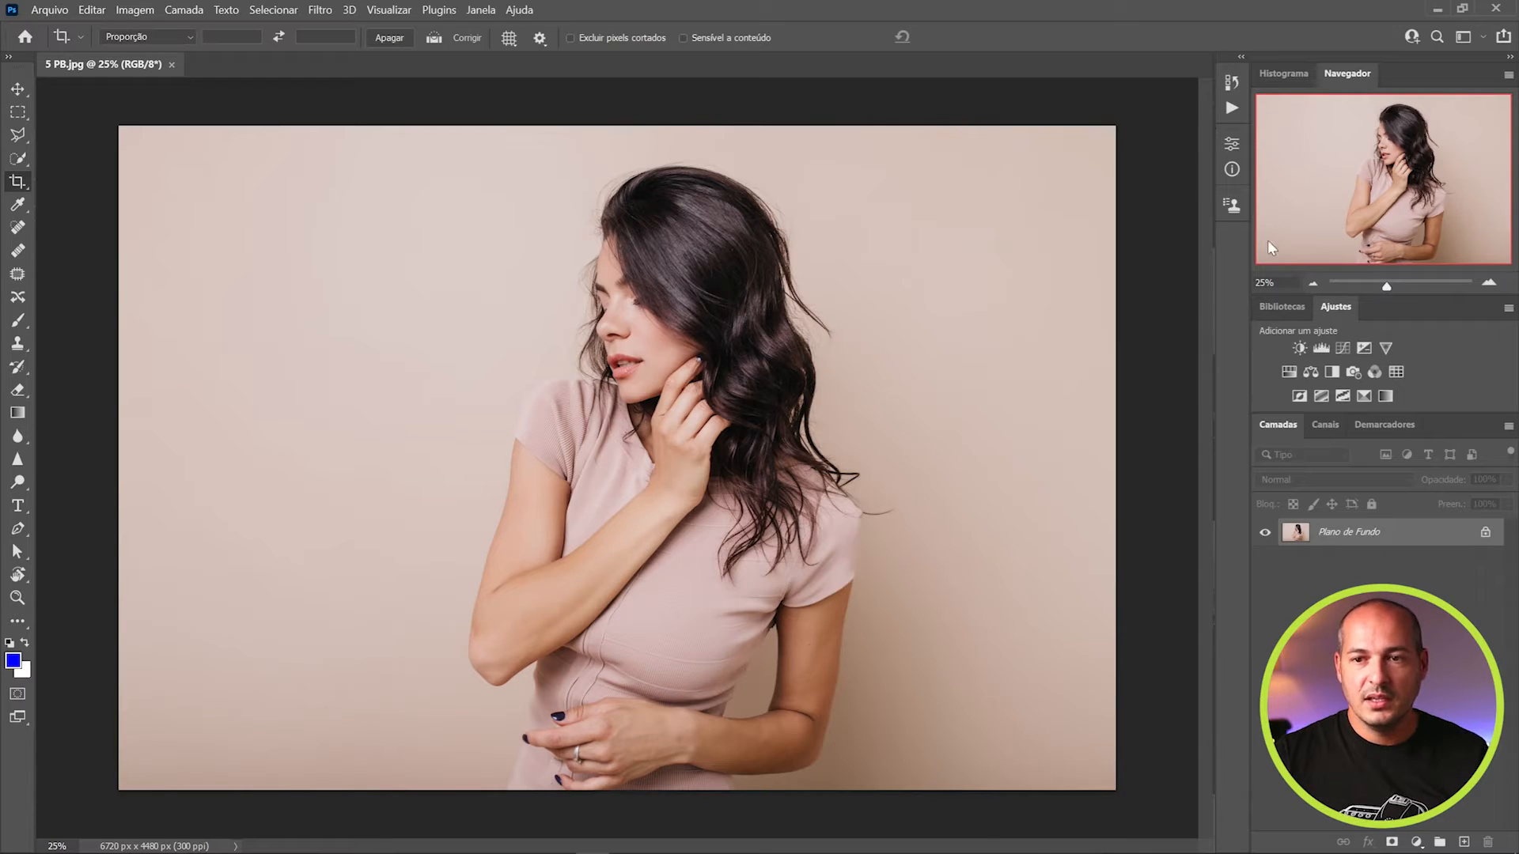
pyautogui.doubleClick(1337, 307)
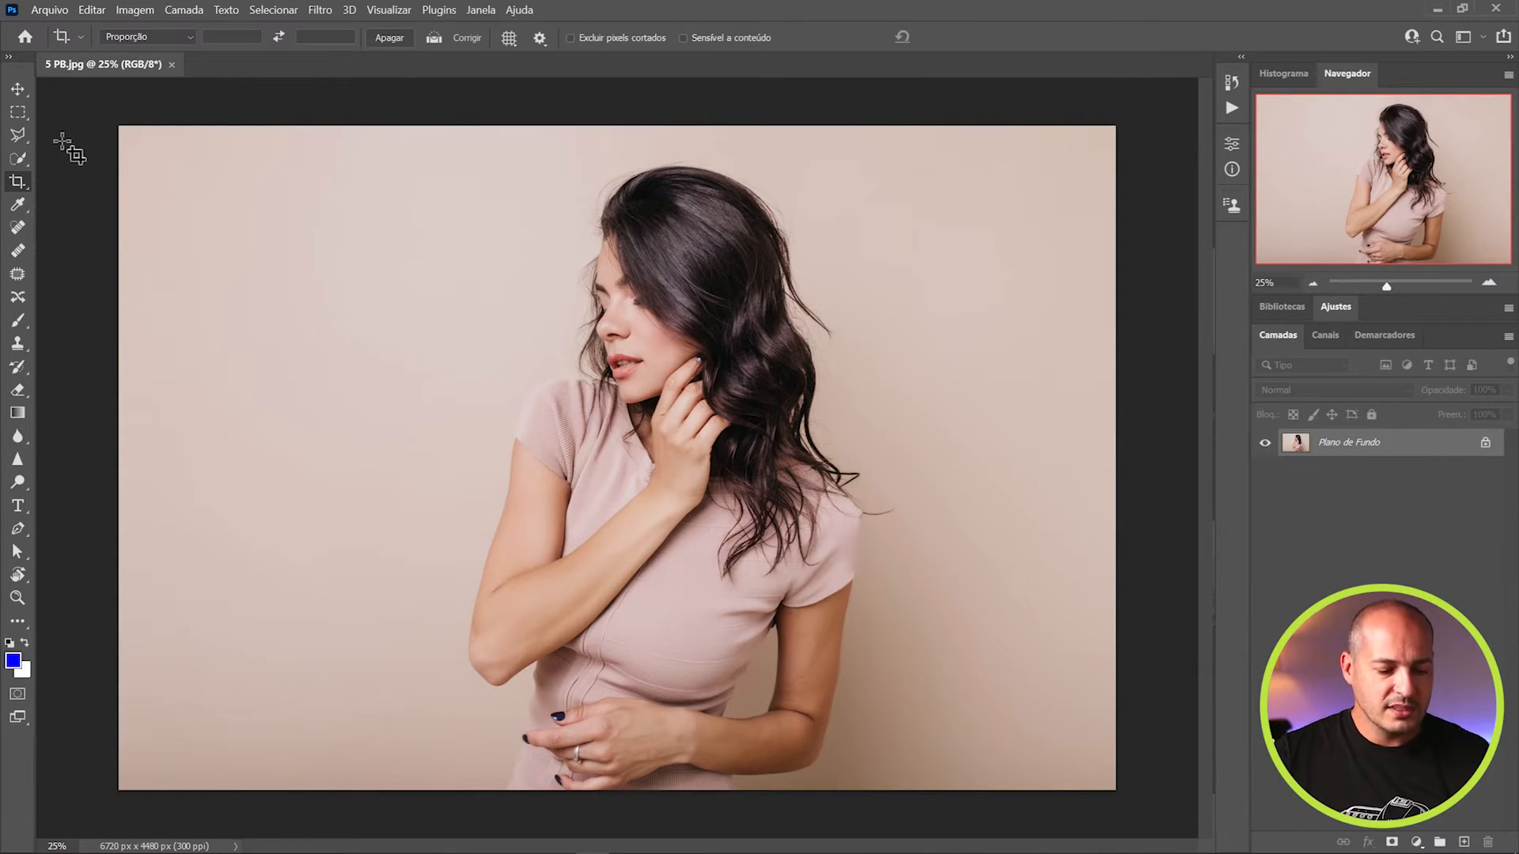
pyautogui.press('ctrl')
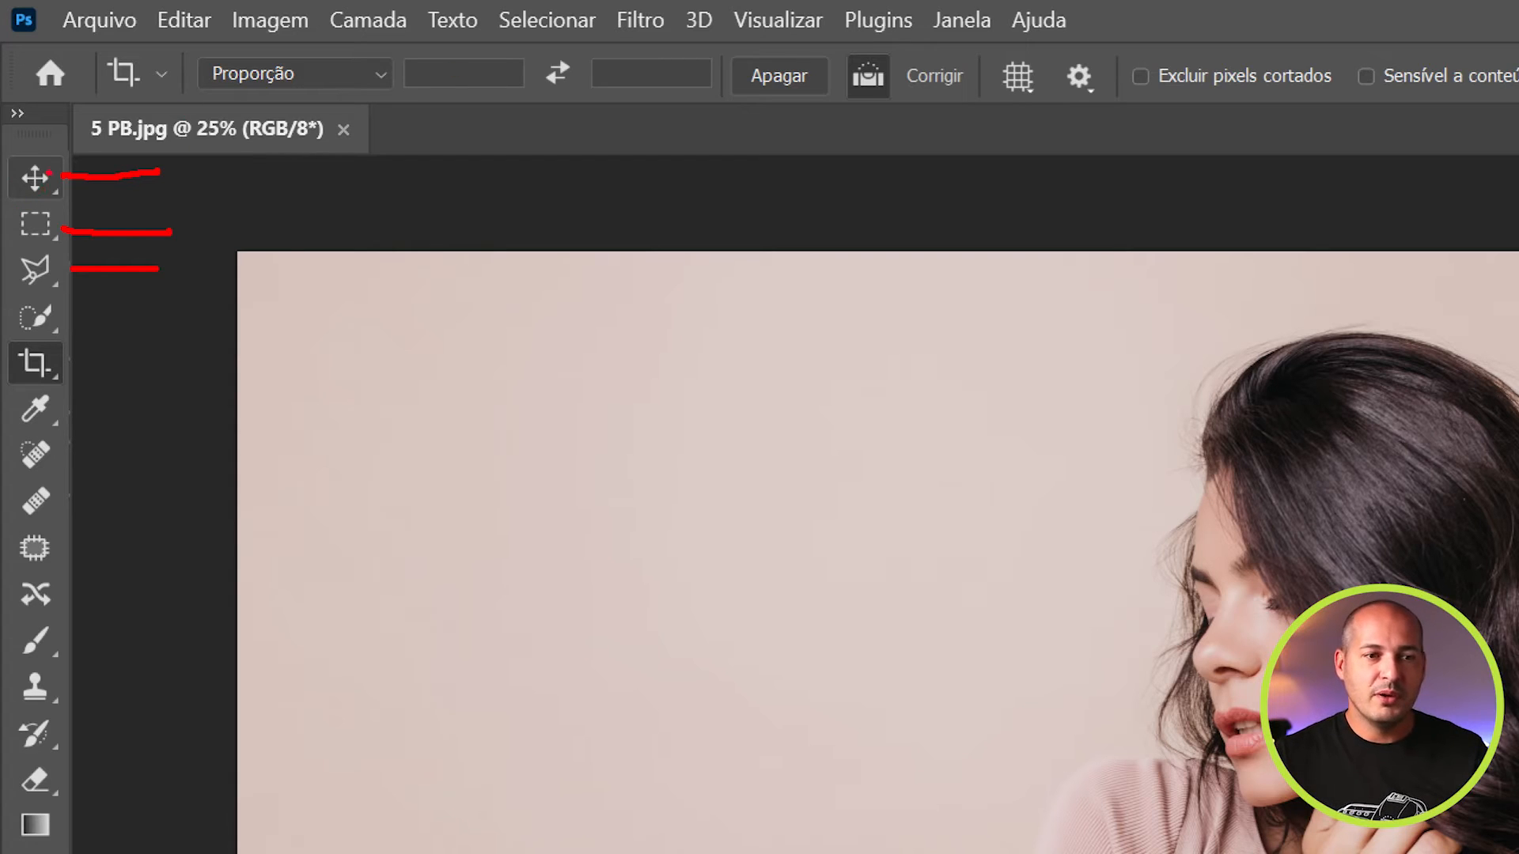
pyautogui.moveTo(37, 144)
pyautogui.mouseDown()
pyautogui.moveTo(16, 198)
pyautogui.moveTo(59, 180)
pyautogui.moveTo(64, 153)
pyautogui.moveTo(144, 82)
pyautogui.mouseUp()
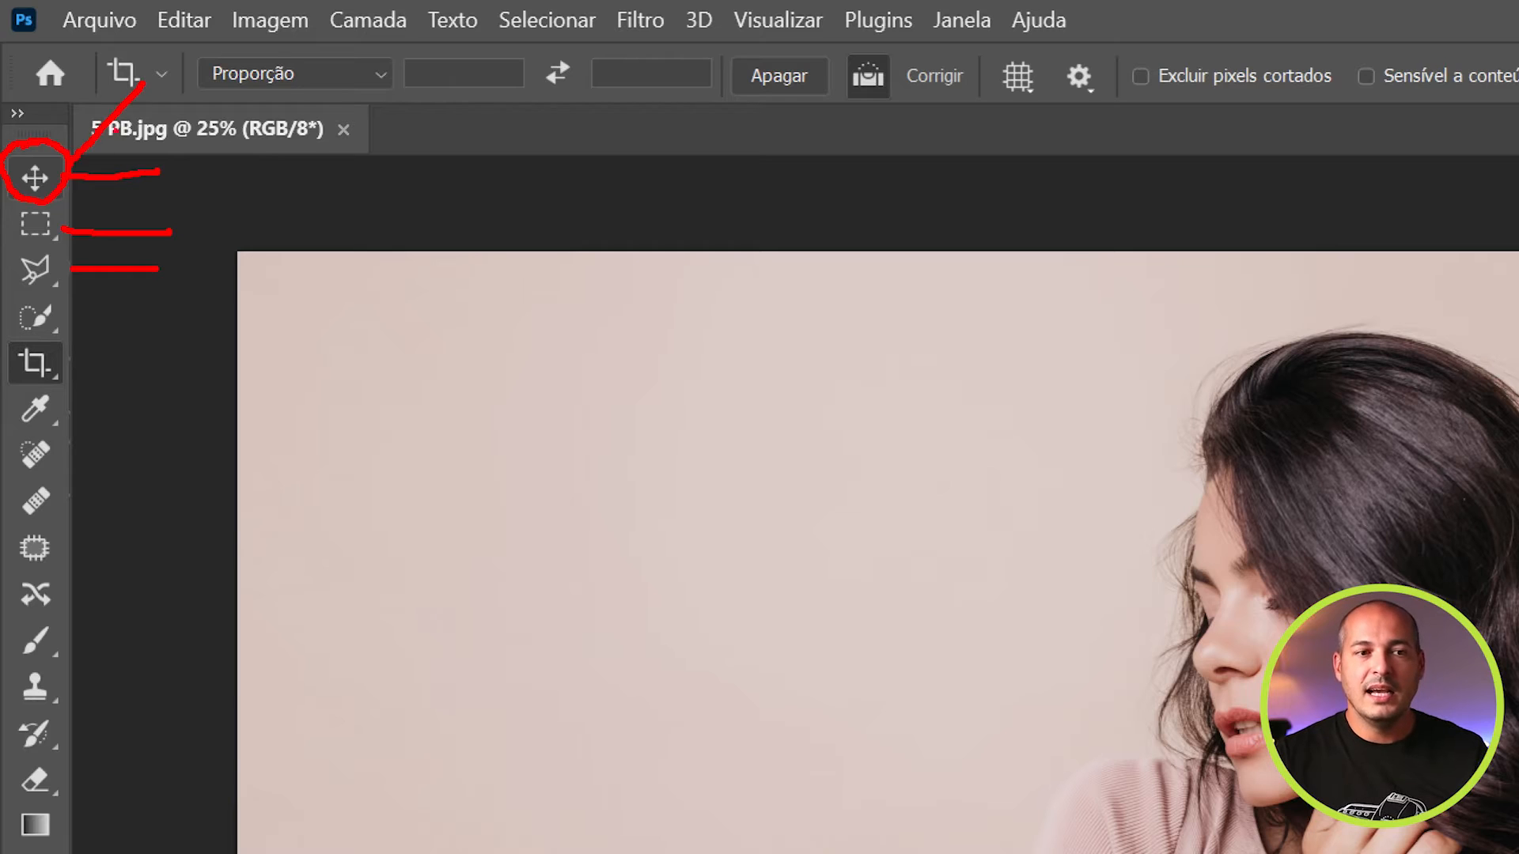
pyautogui.moveTo(71, 170)
pyautogui.mouseDown()
pyautogui.moveTo(442, 123)
pyautogui.moveTo(1220, 105)
pyautogui.moveTo(1201, 41)
pyautogui.moveTo(896, 16)
pyautogui.moveTo(360, 34)
pyautogui.moveTo(123, 65)
pyautogui.mouseUp()
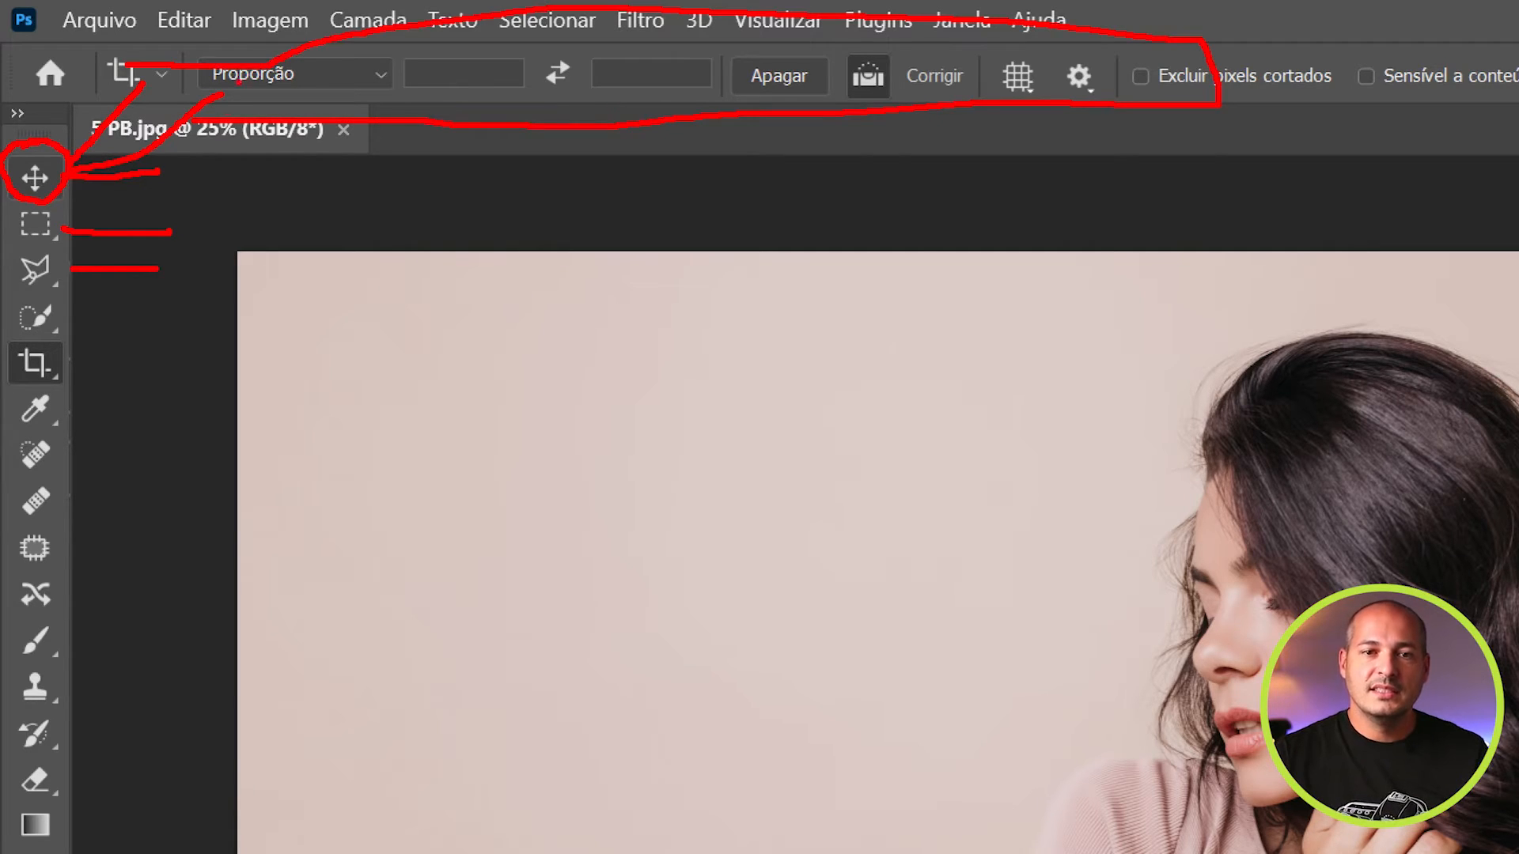
pyautogui.moveTo(62, 372); pyautogui.dragTo(143, 368)
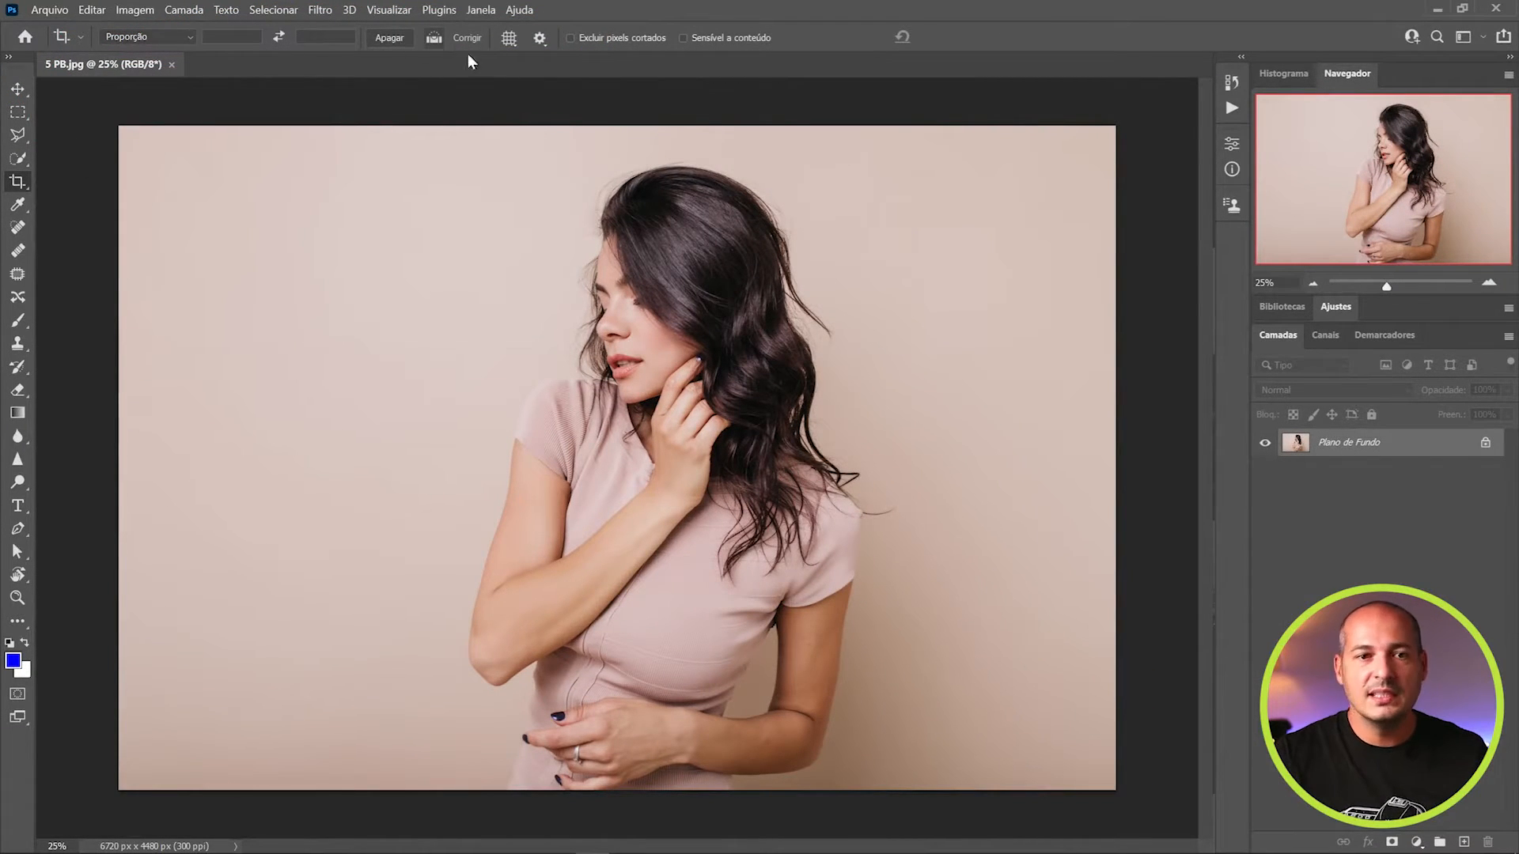
# Compare the tool options of the Move, Polygonal Lasso, Horizontal Type and Rectangular Marquee tools, finishing with the Move tool active
pyautogui.click(17, 90)
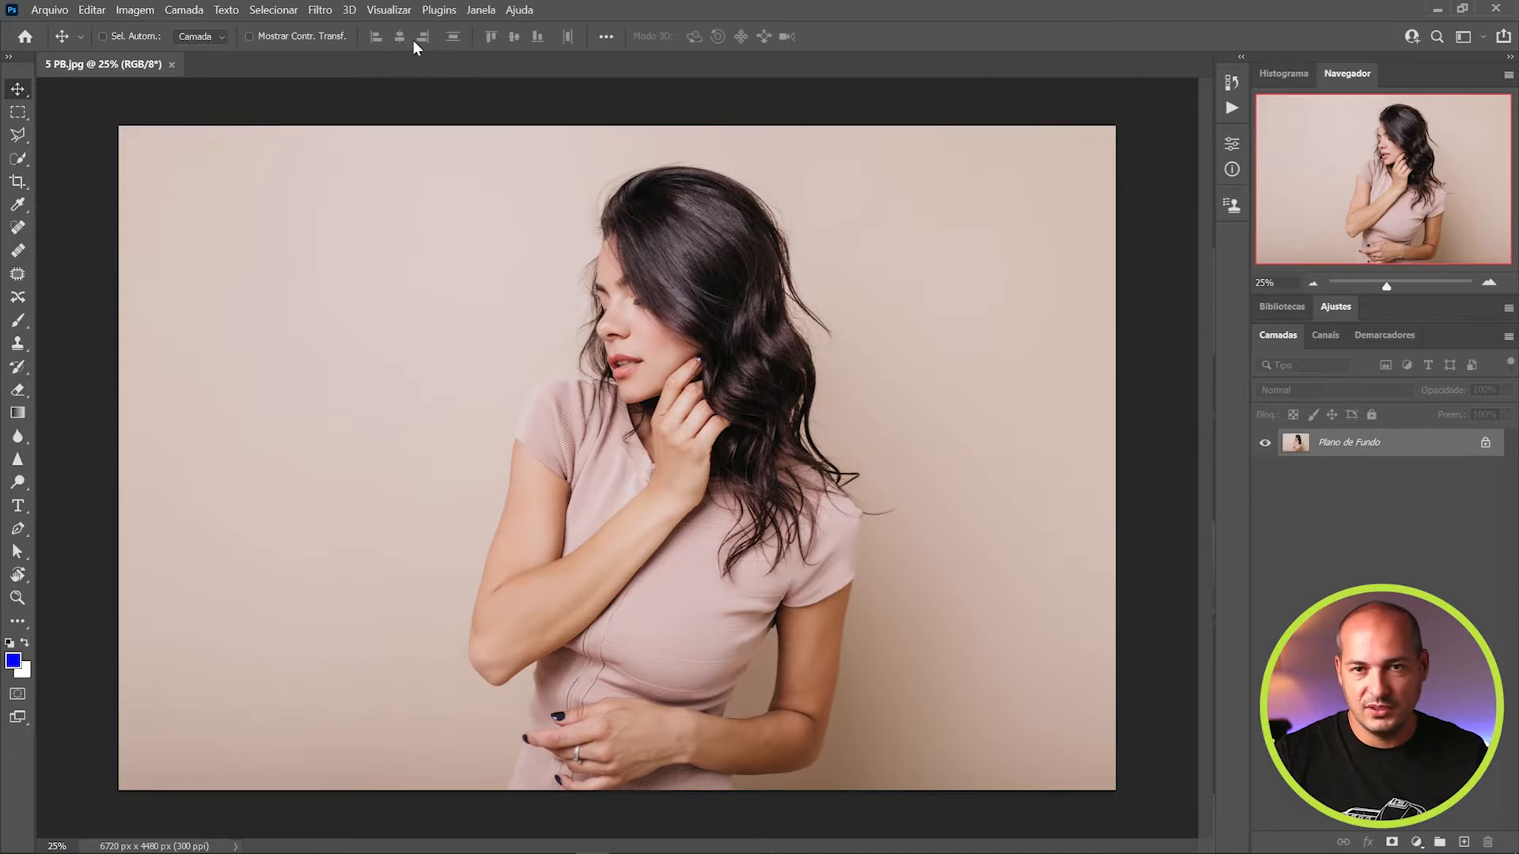
pyautogui.click(18, 136)
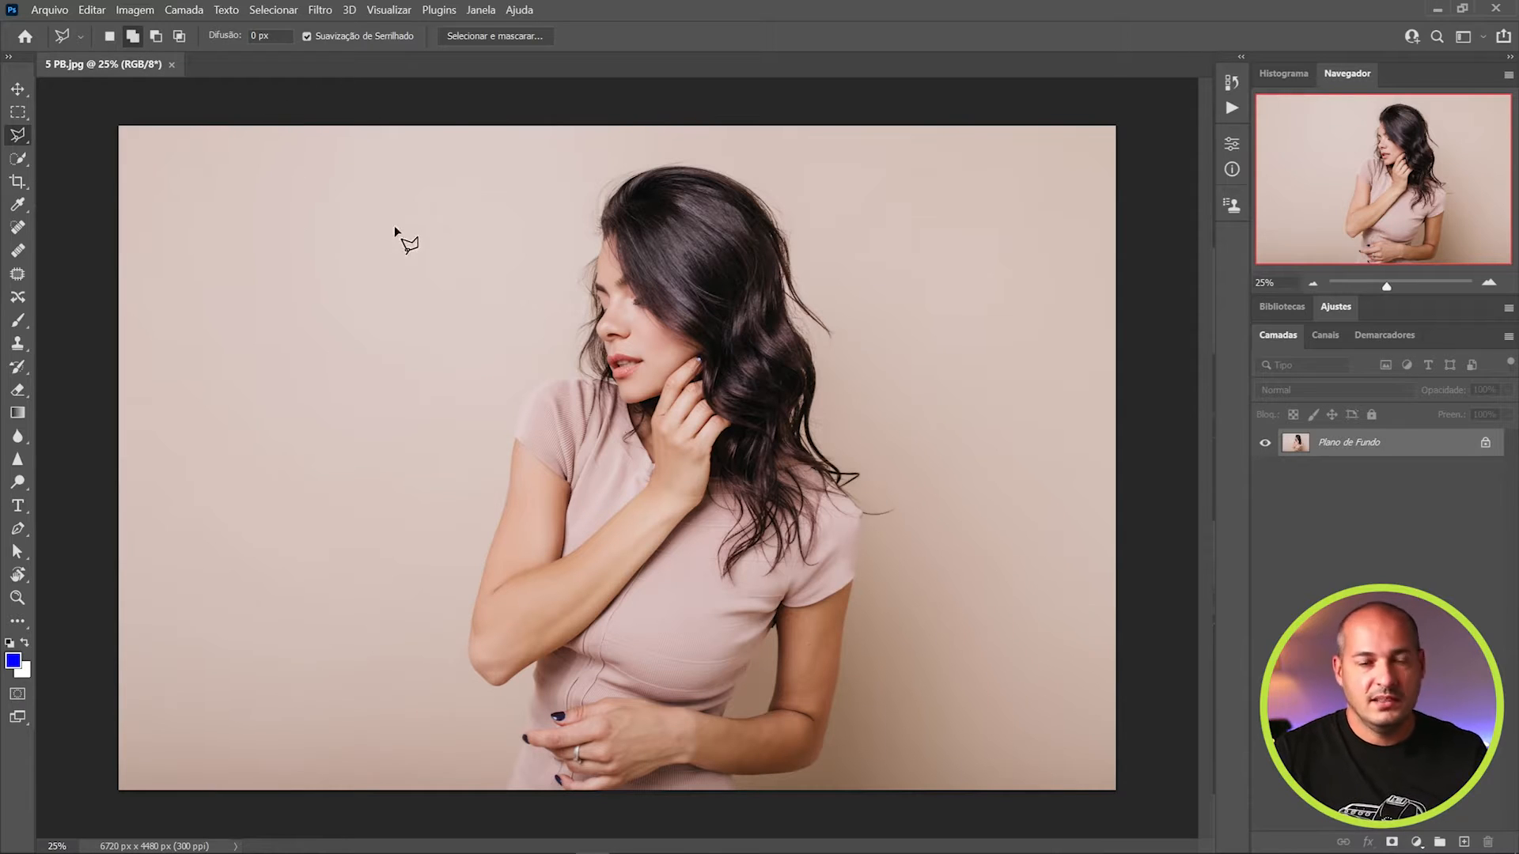
pyautogui.click(19, 510)
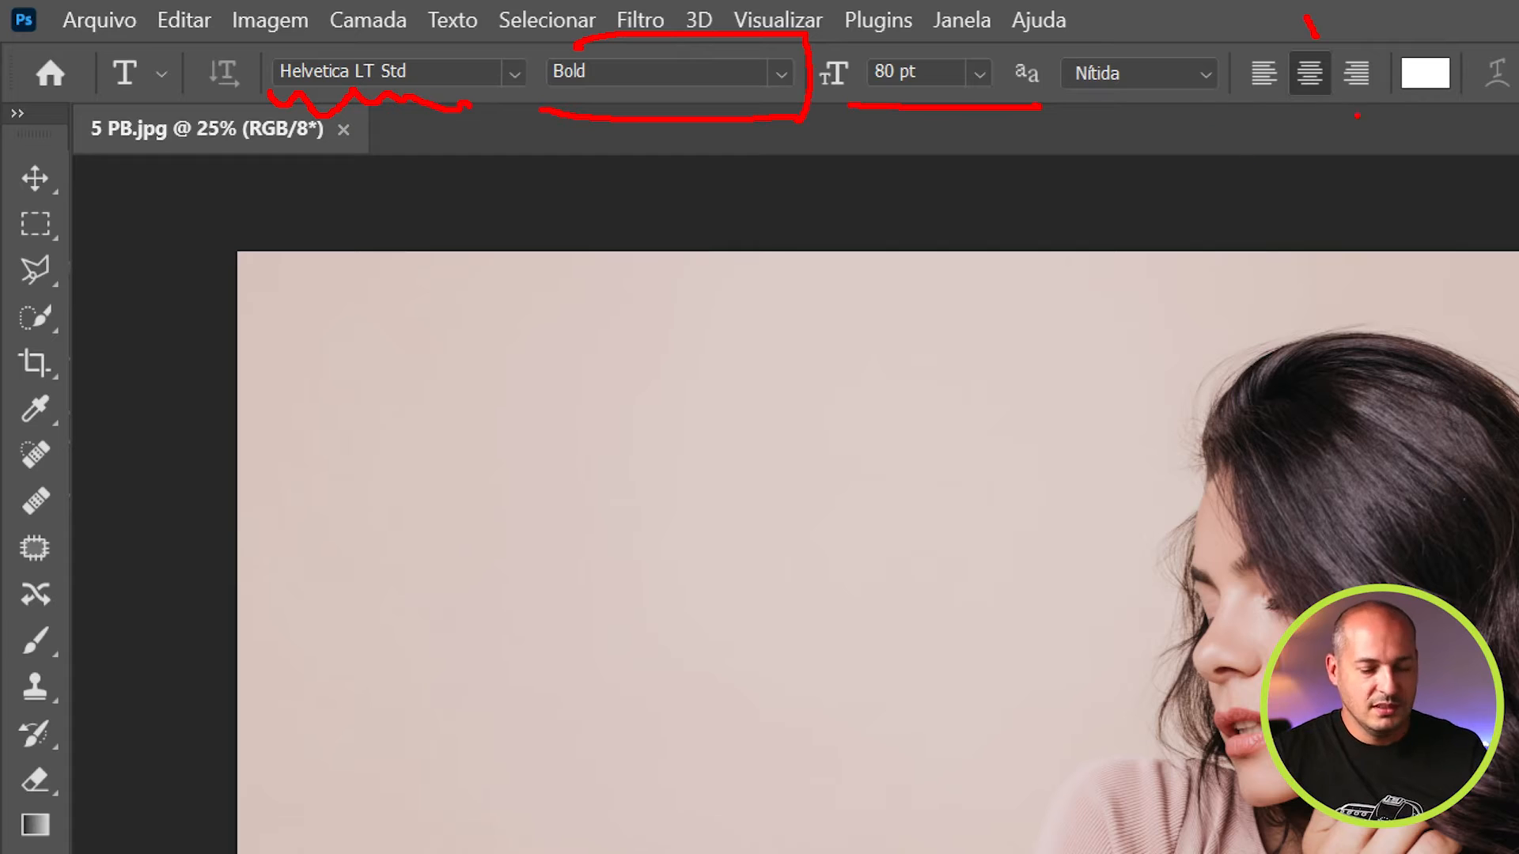
pyautogui.press('Escape')
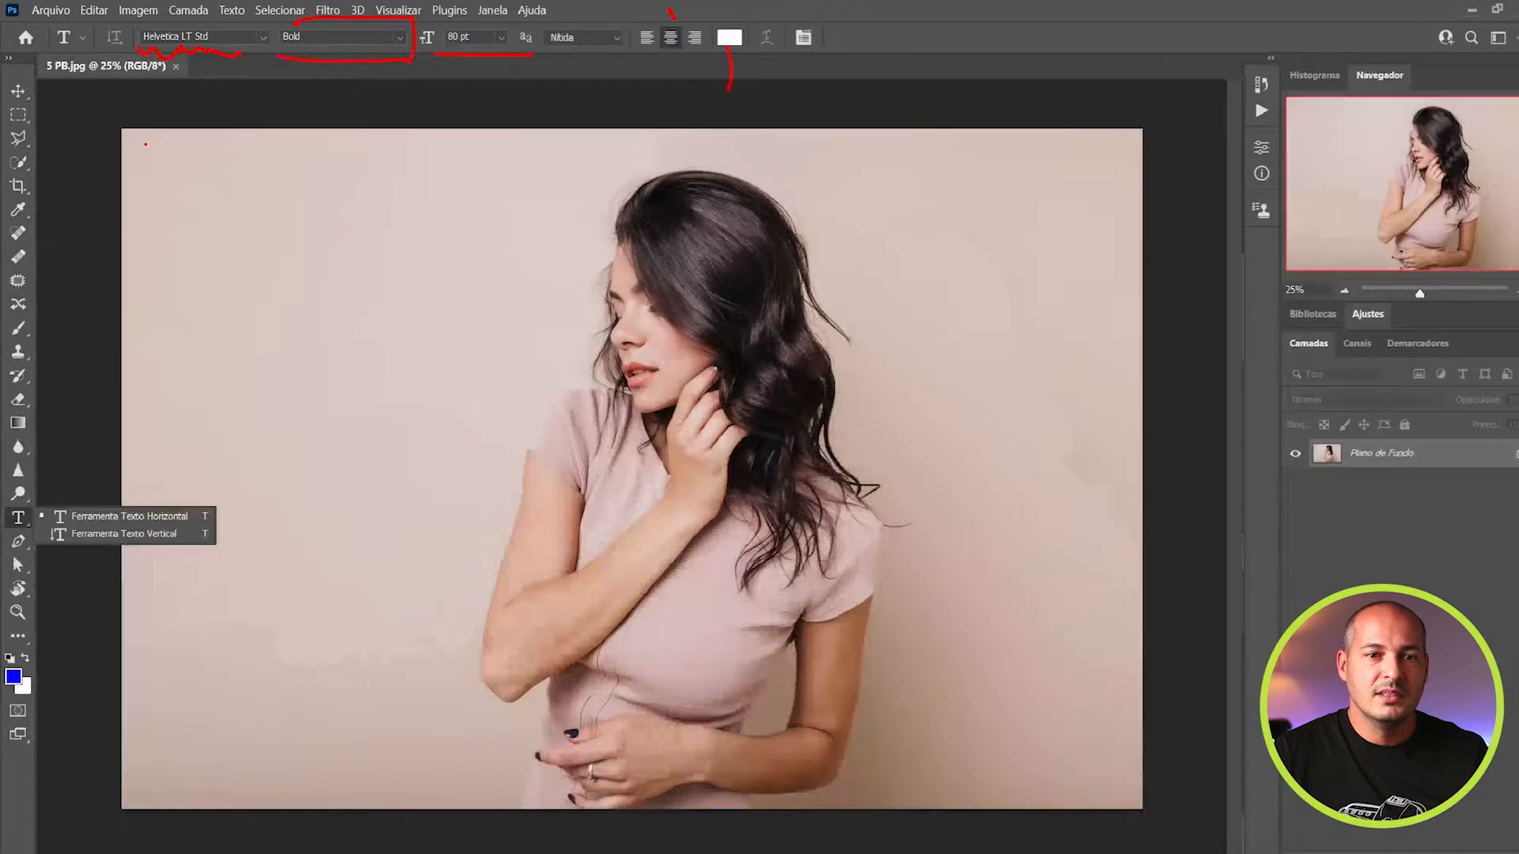
pyautogui.click(17, 91)
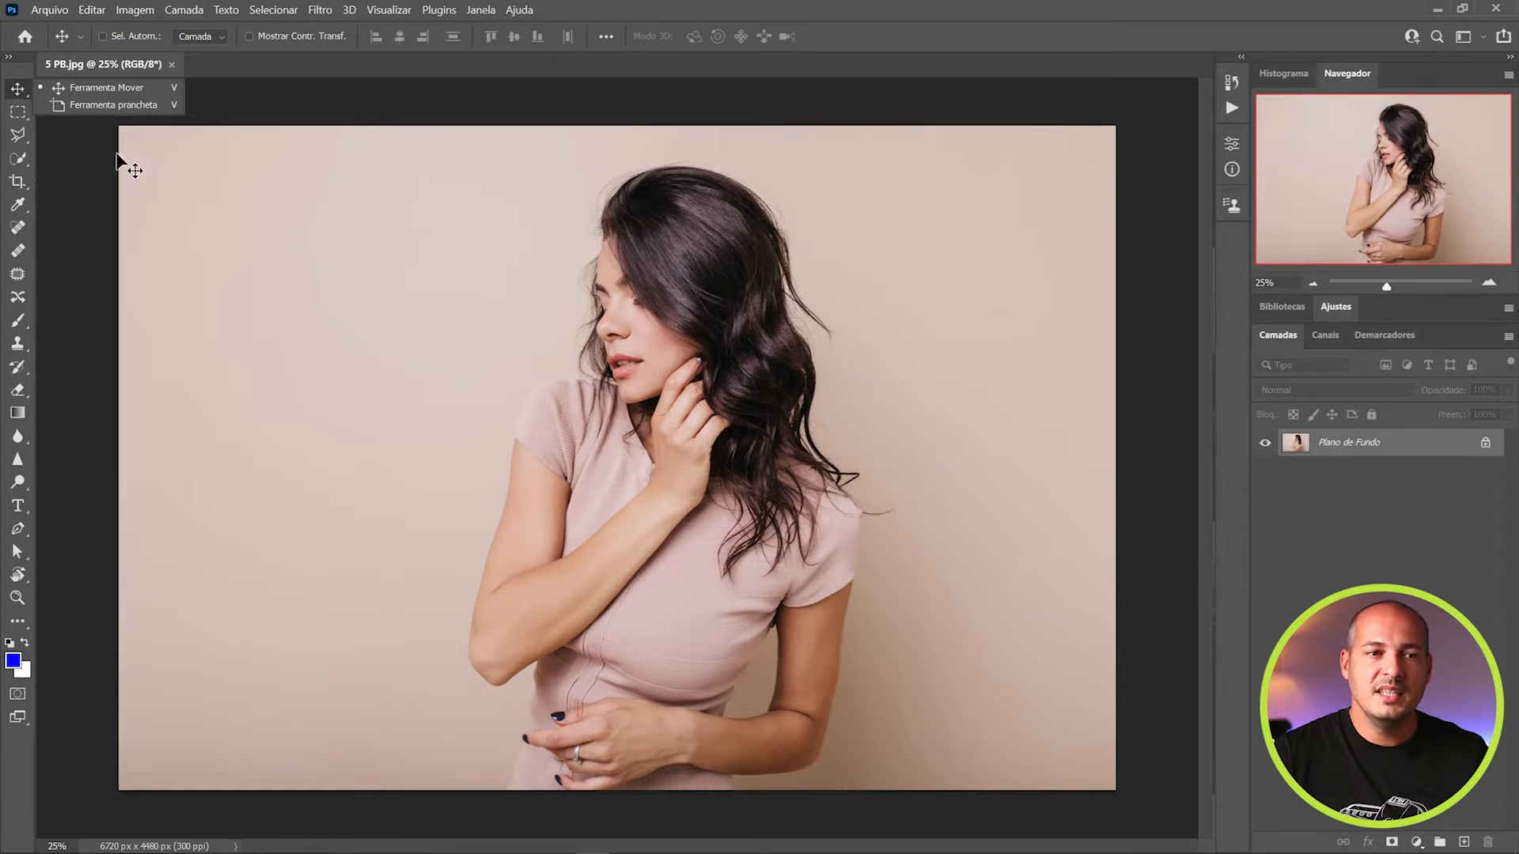
pyautogui.click(17, 112)
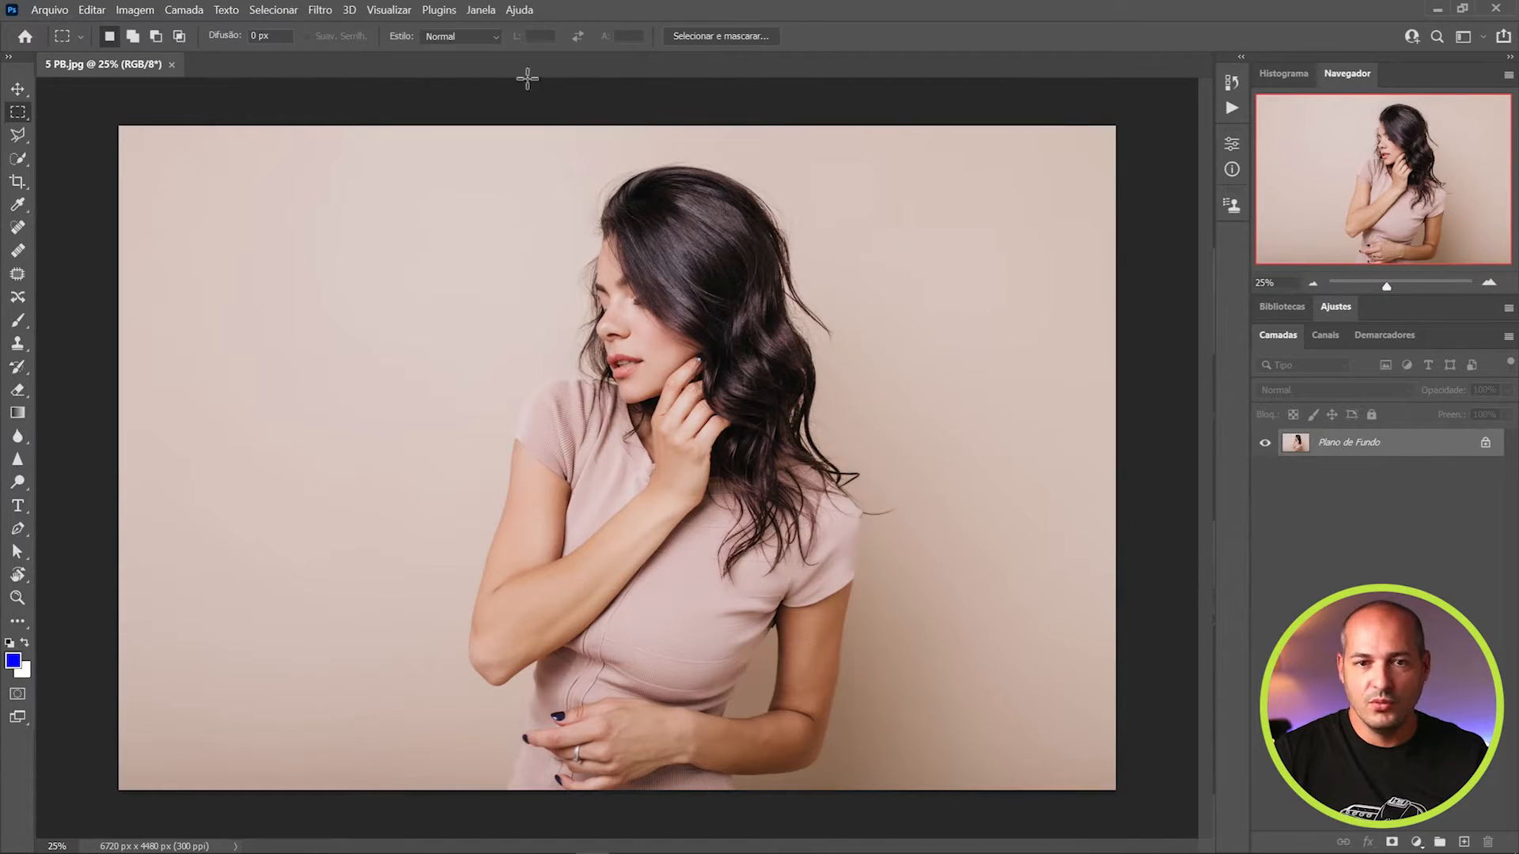
pyautogui.click(17, 90)
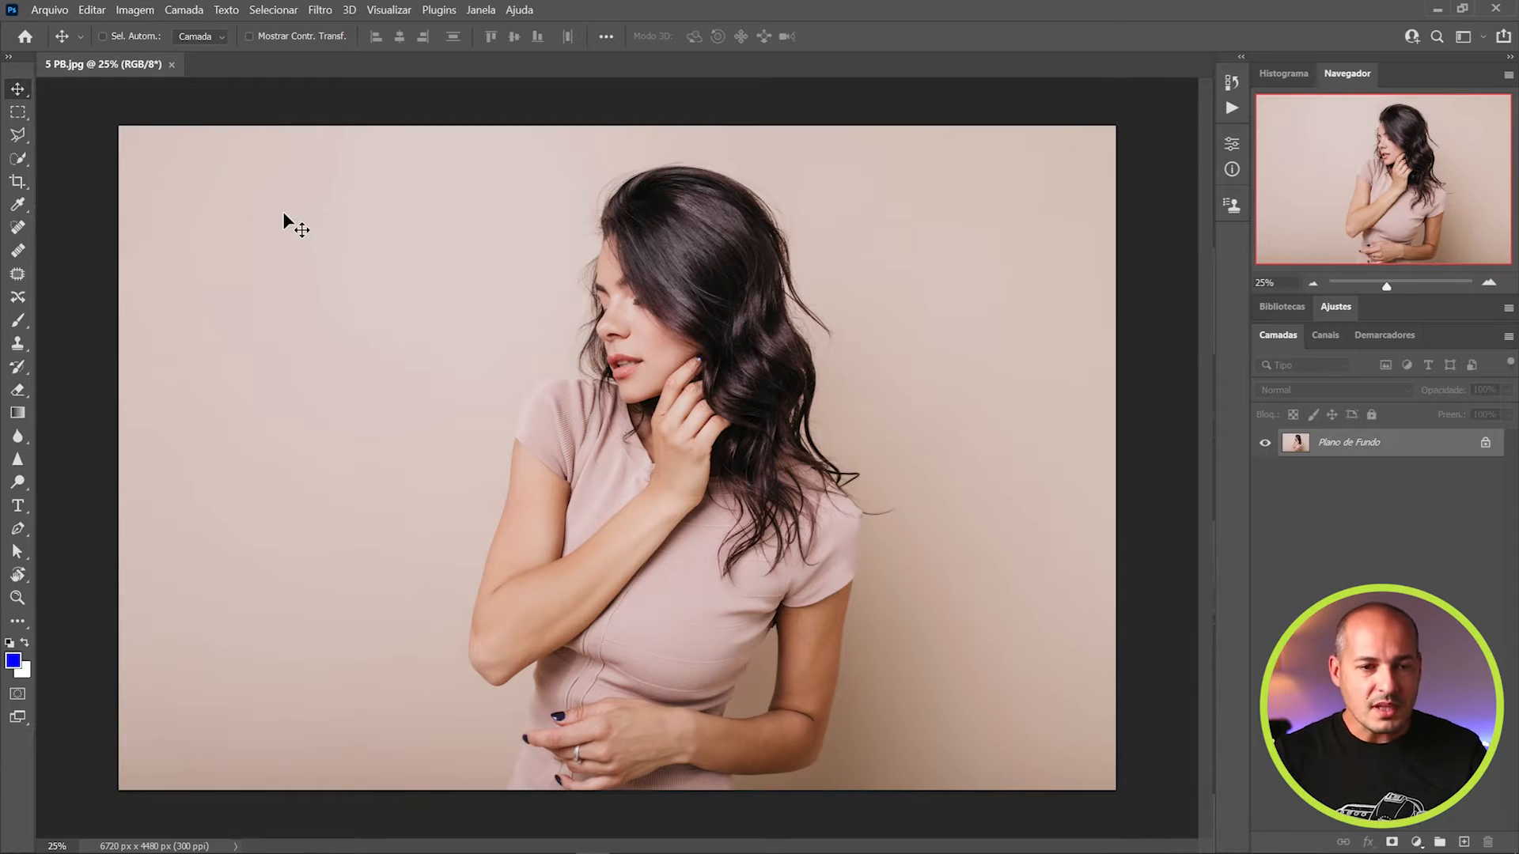
# Zoom in on the woman's face to about 350% with the Zoom tool and pan to her eyes and eyebrows
pyautogui.click(17, 599)
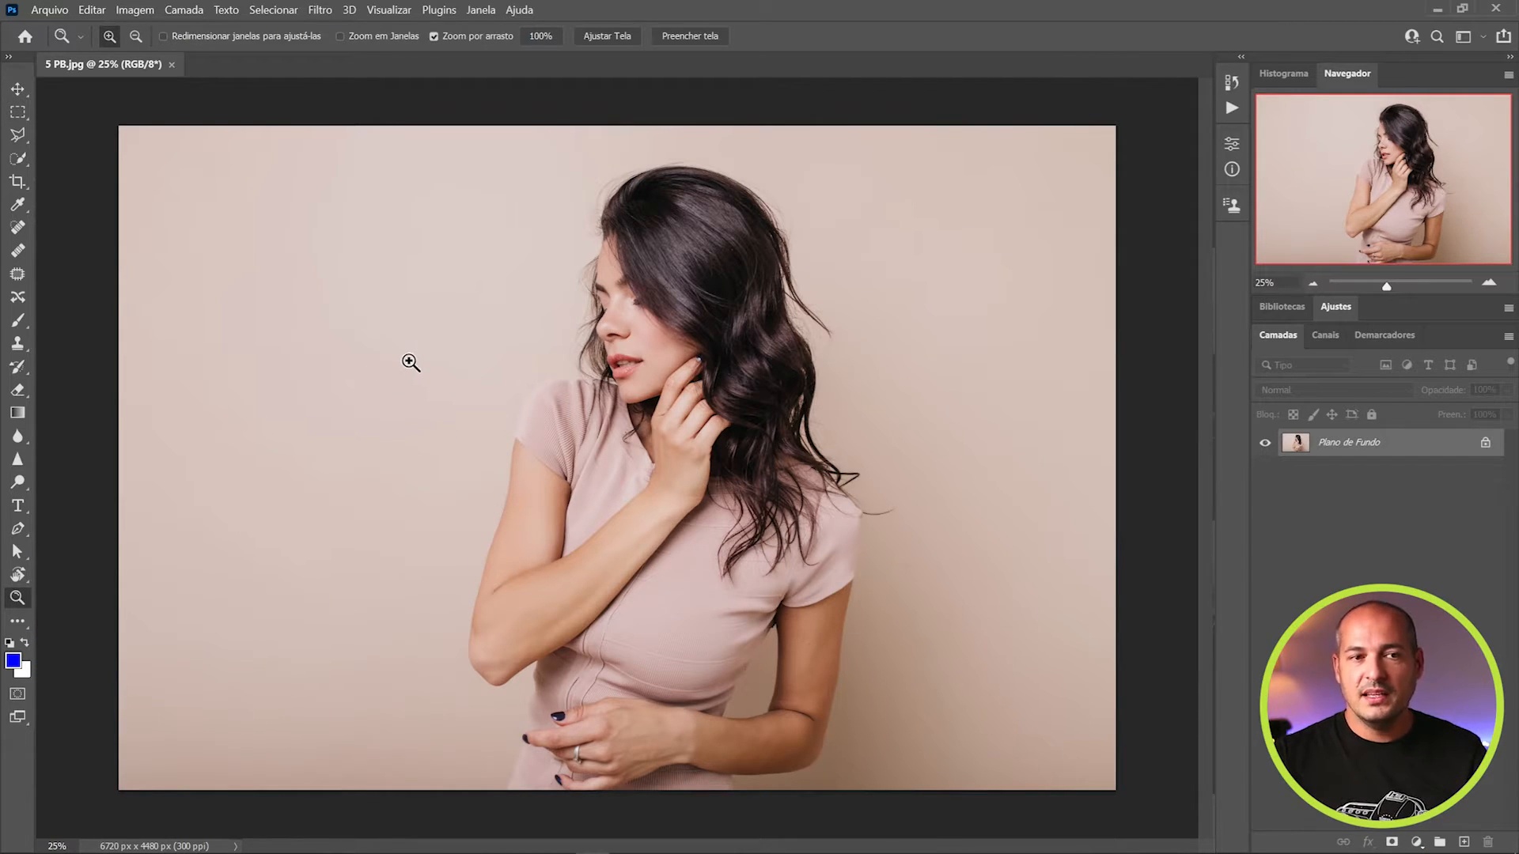
pyautogui.click(640, 340)
pyautogui.click(660, 283)
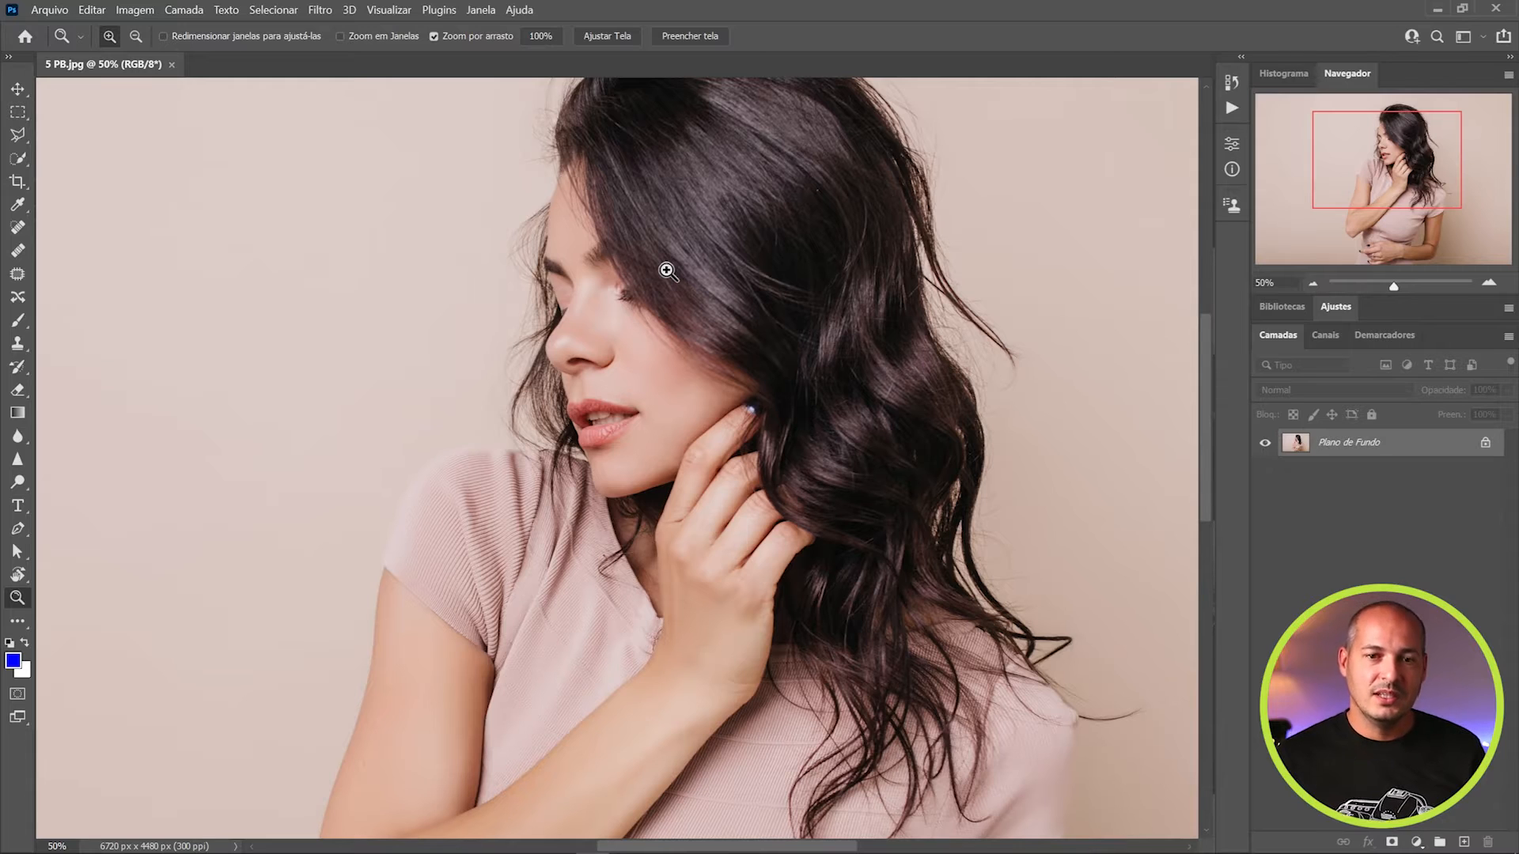
pyautogui.click(691, 285)
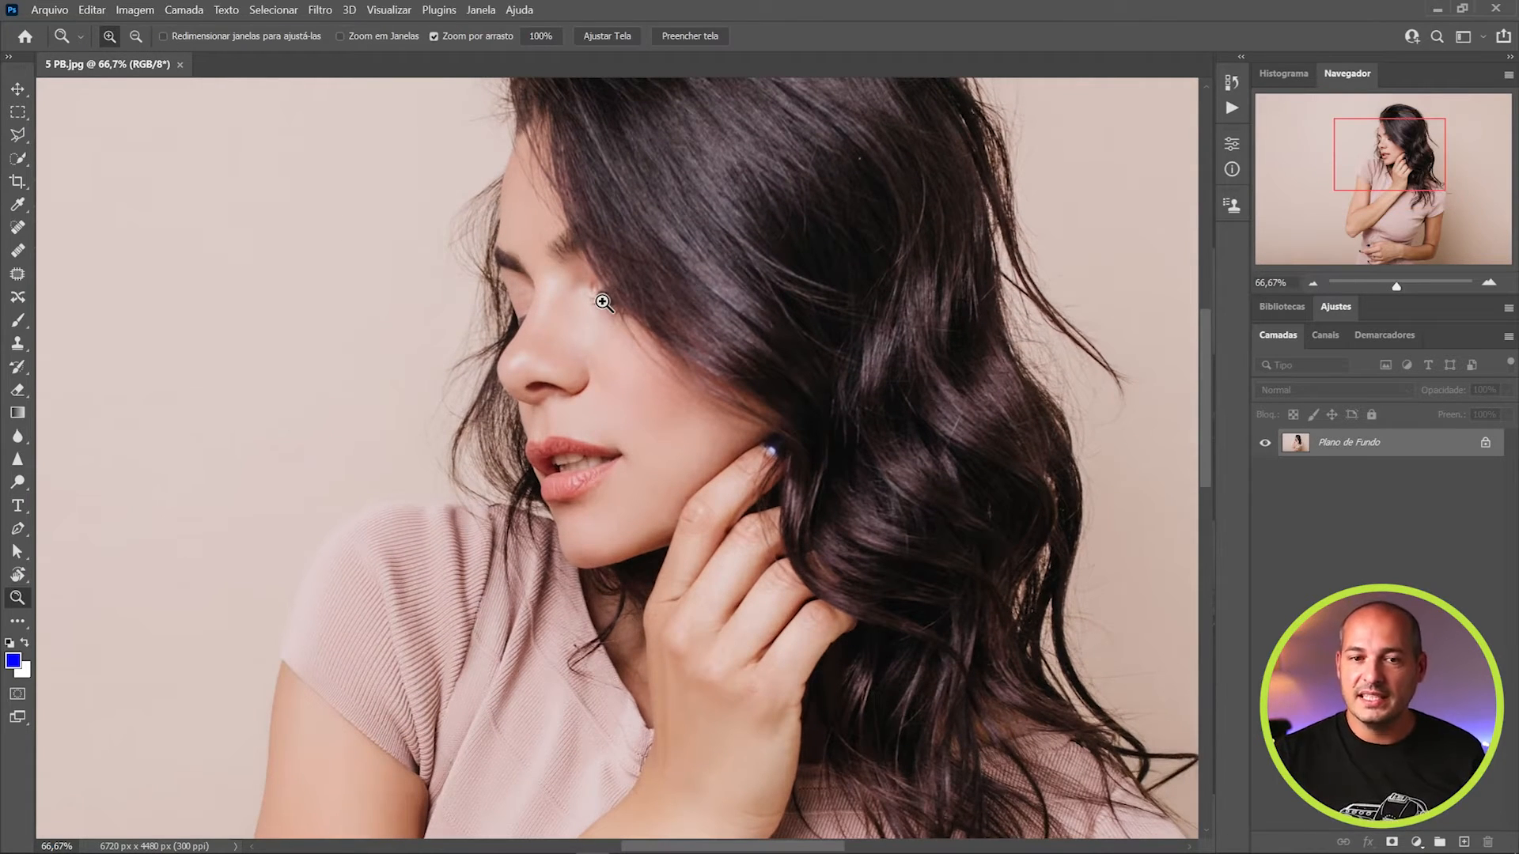
pyautogui.moveTo(603, 301); pyautogui.dragTo(602, 302)
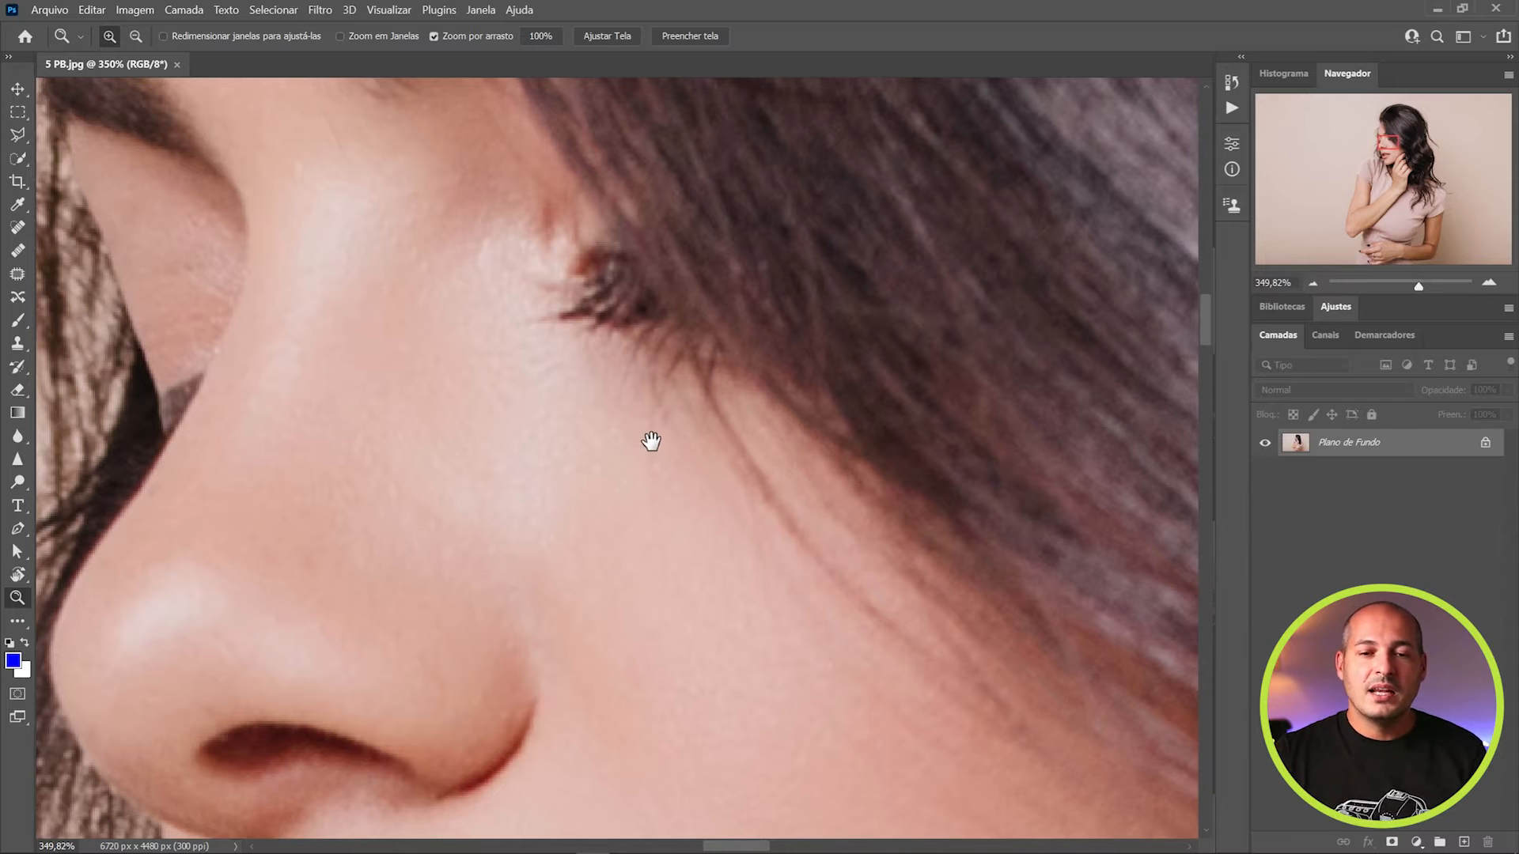
pyautogui.moveTo(648, 435); pyautogui.dragTo(671, 526)
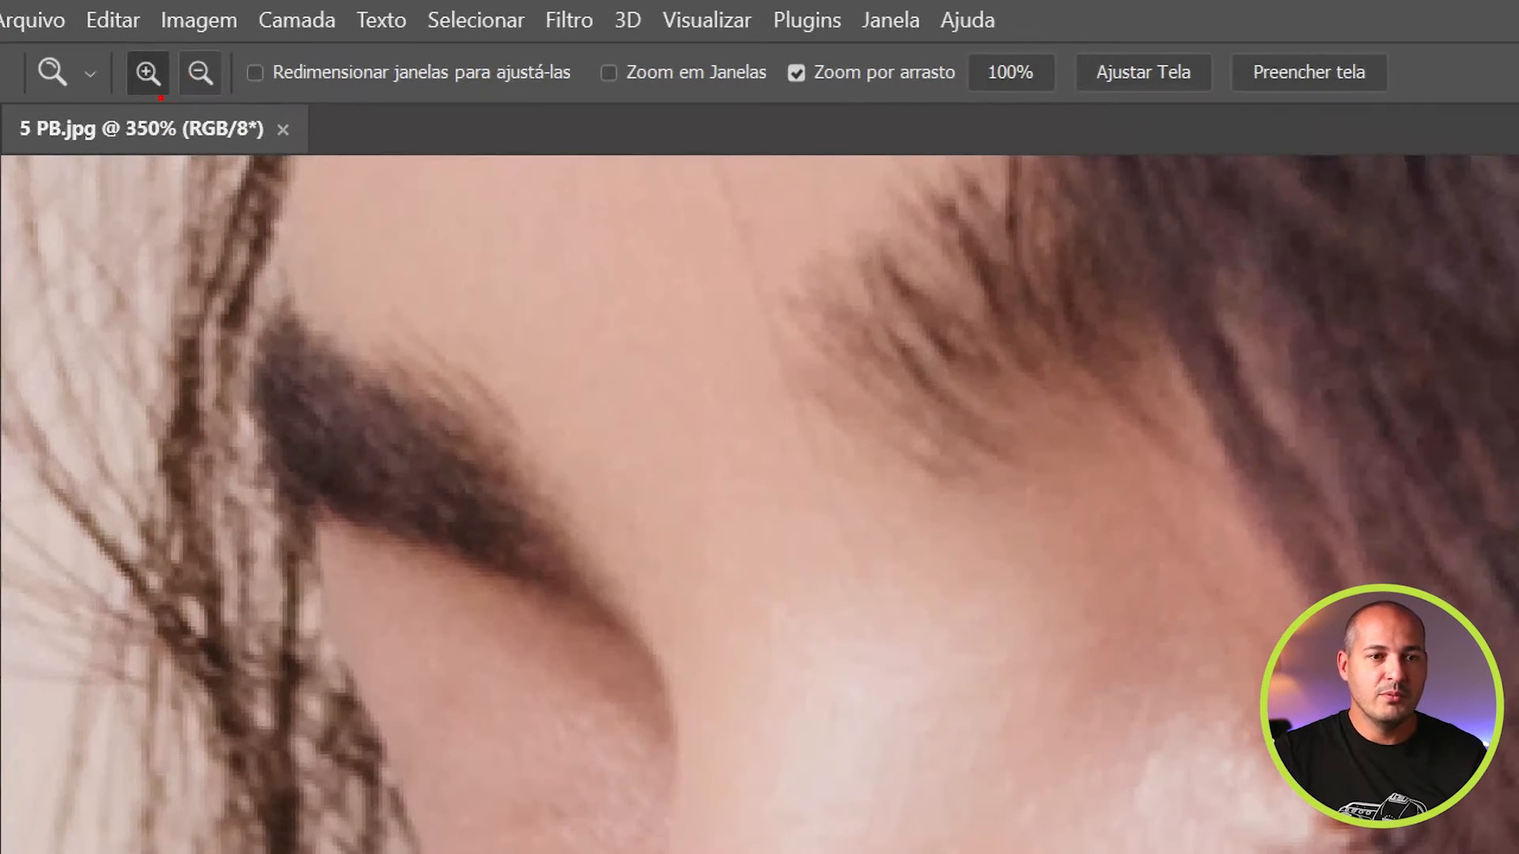
pyautogui.moveTo(161, 98)
pyautogui.mouseDown()
pyautogui.moveTo(179, 83)
pyautogui.moveTo(154, 37)
pyautogui.moveTo(104, 72)
pyautogui.moveTo(162, 109)
pyautogui.mouseUp()
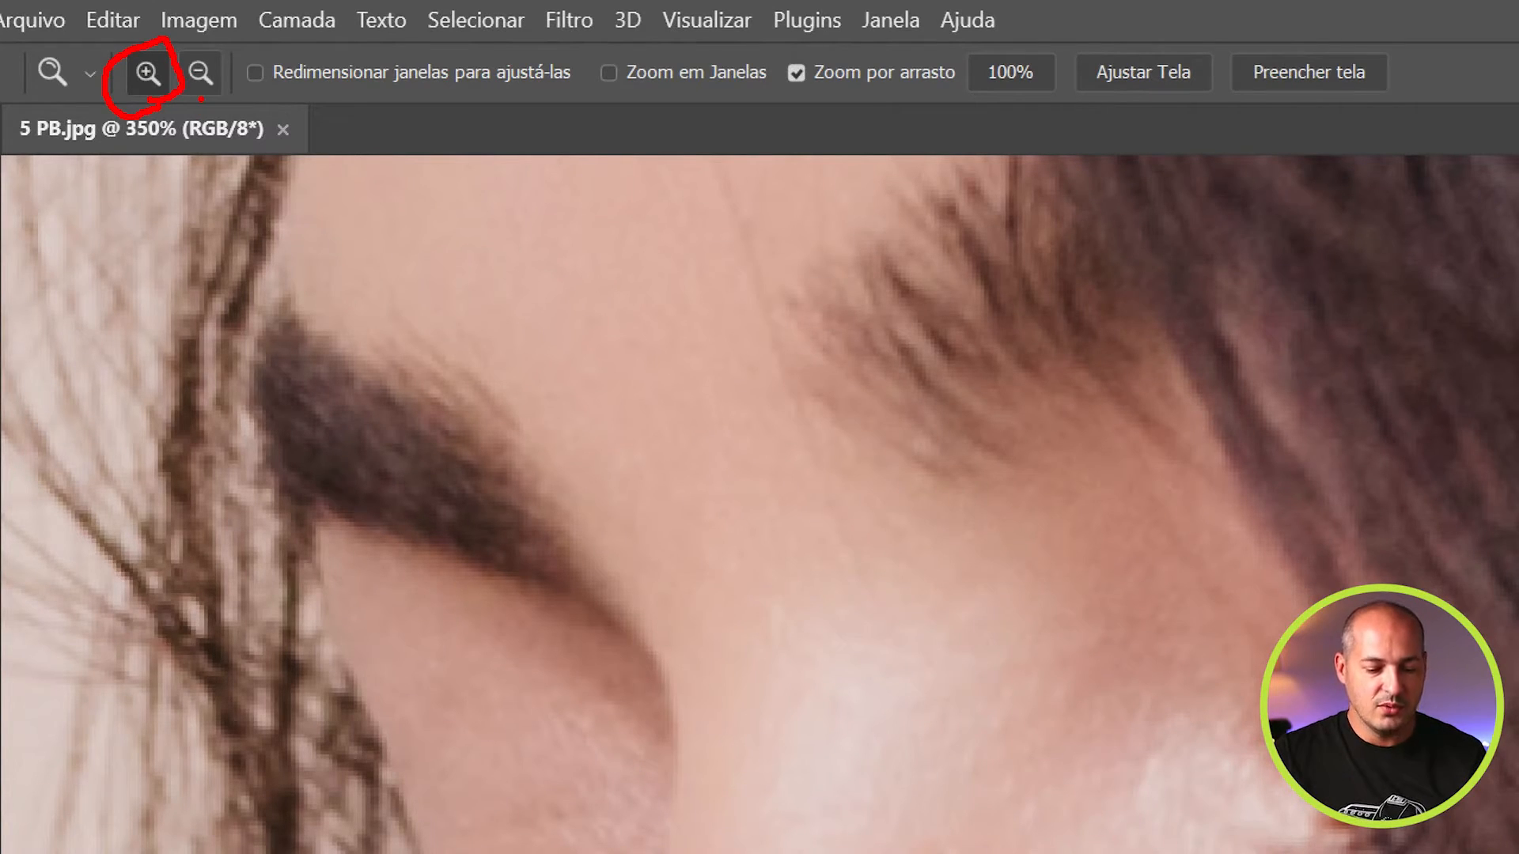
pyautogui.moveTo(199, 101)
pyautogui.mouseDown()
pyautogui.moveTo(187, 198)
pyautogui.moveTo(193, 96)
pyautogui.moveTo(184, 119)
pyautogui.moveTo(219, 123)
pyautogui.mouseUp()
pyautogui.press('Escape')
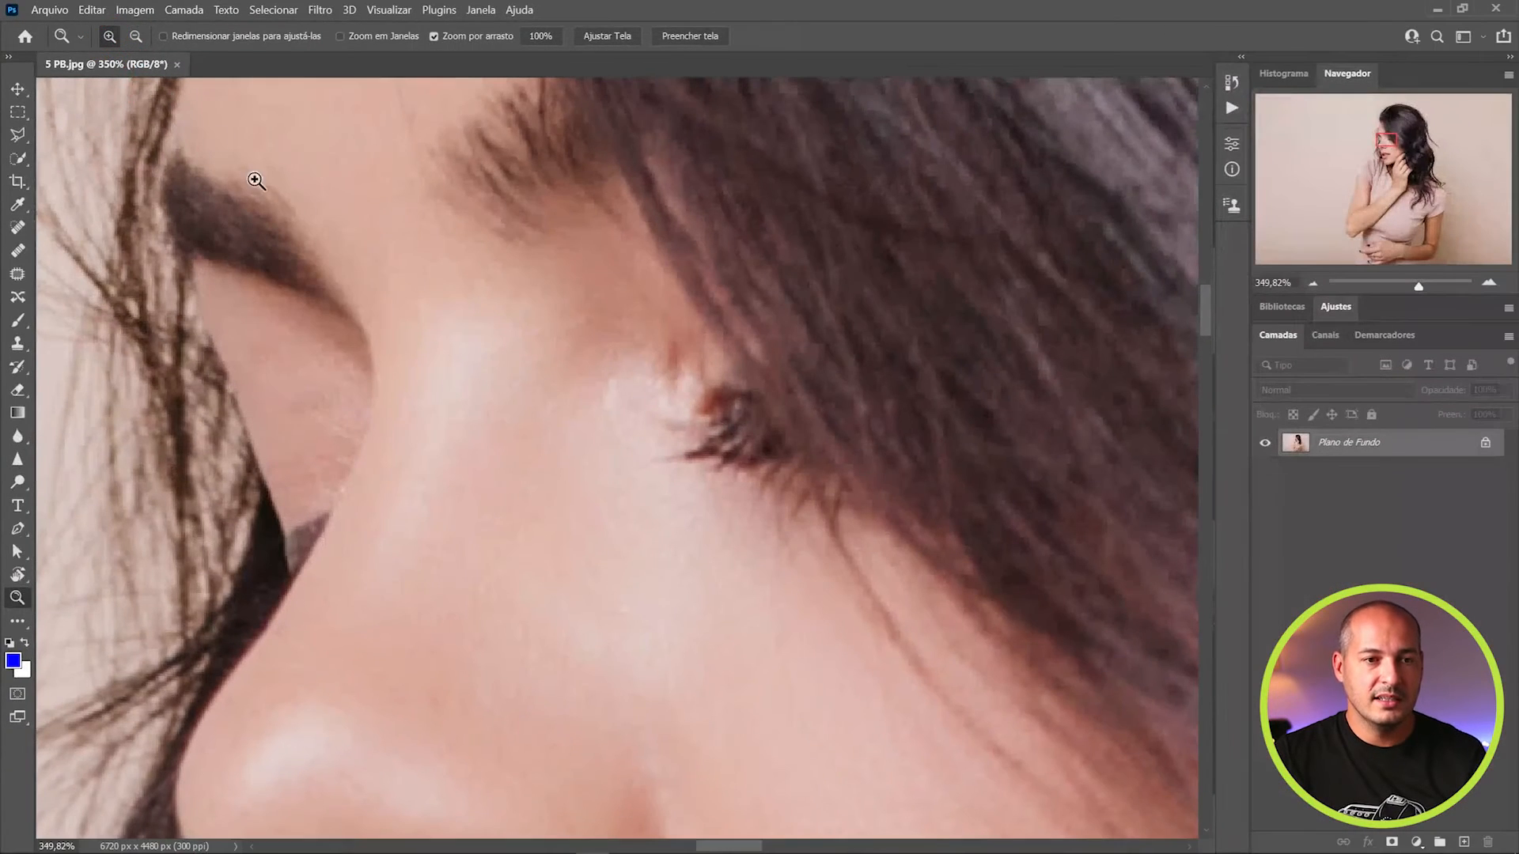
# Switch the Zoom tool to zoom-out mode and reduce the view around the woman's face to about 33%
pyautogui.click(136, 37)
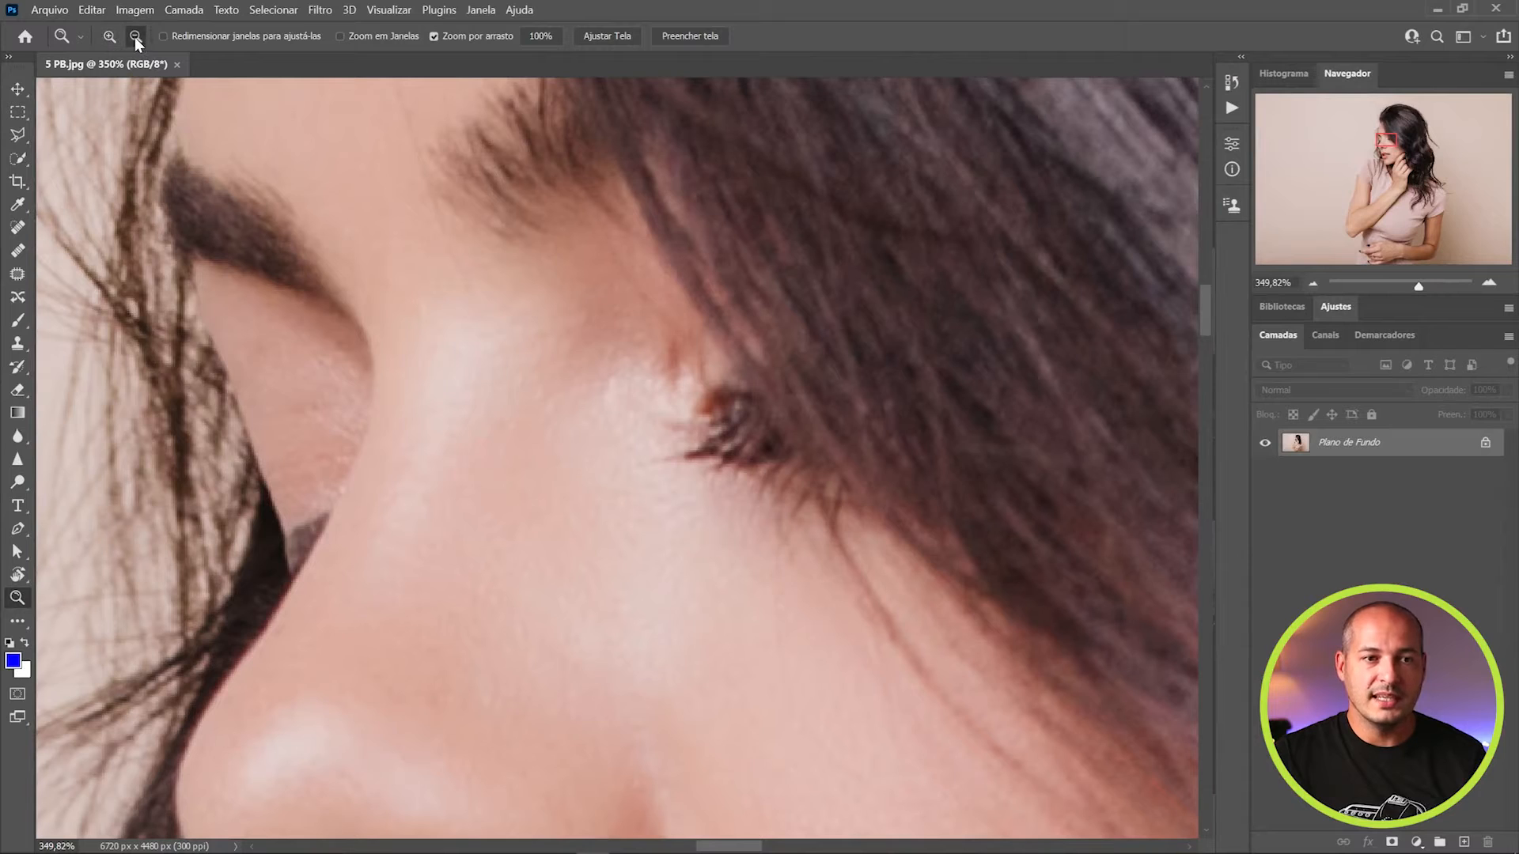
pyautogui.click(621, 430)
pyautogui.click(623, 432)
pyautogui.click(623, 431)
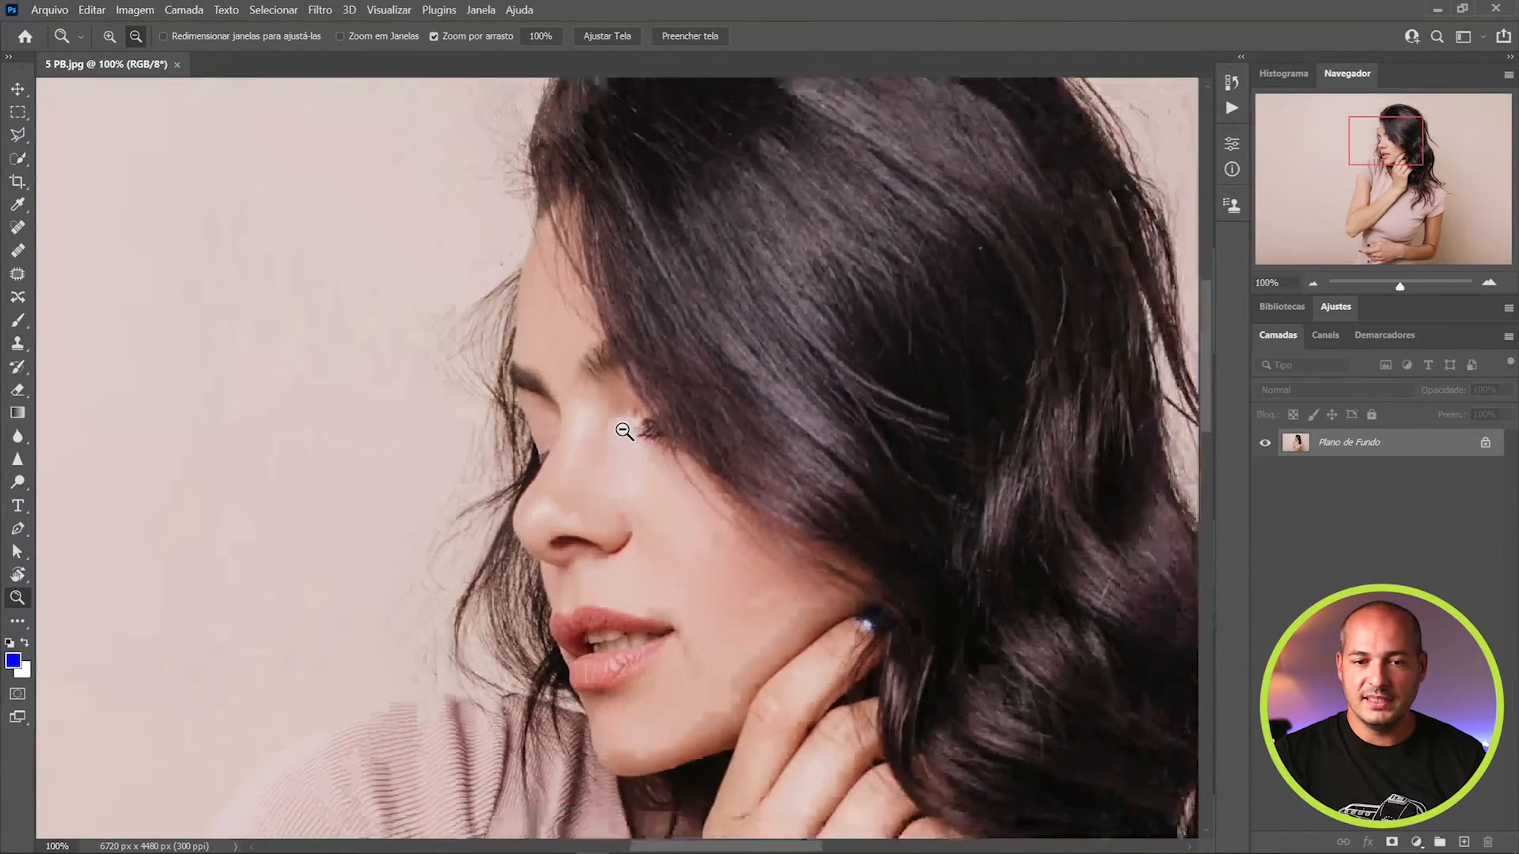
pyautogui.click(623, 431)
pyautogui.click(624, 431)
pyautogui.click(623, 431)
pyautogui.click(624, 431)
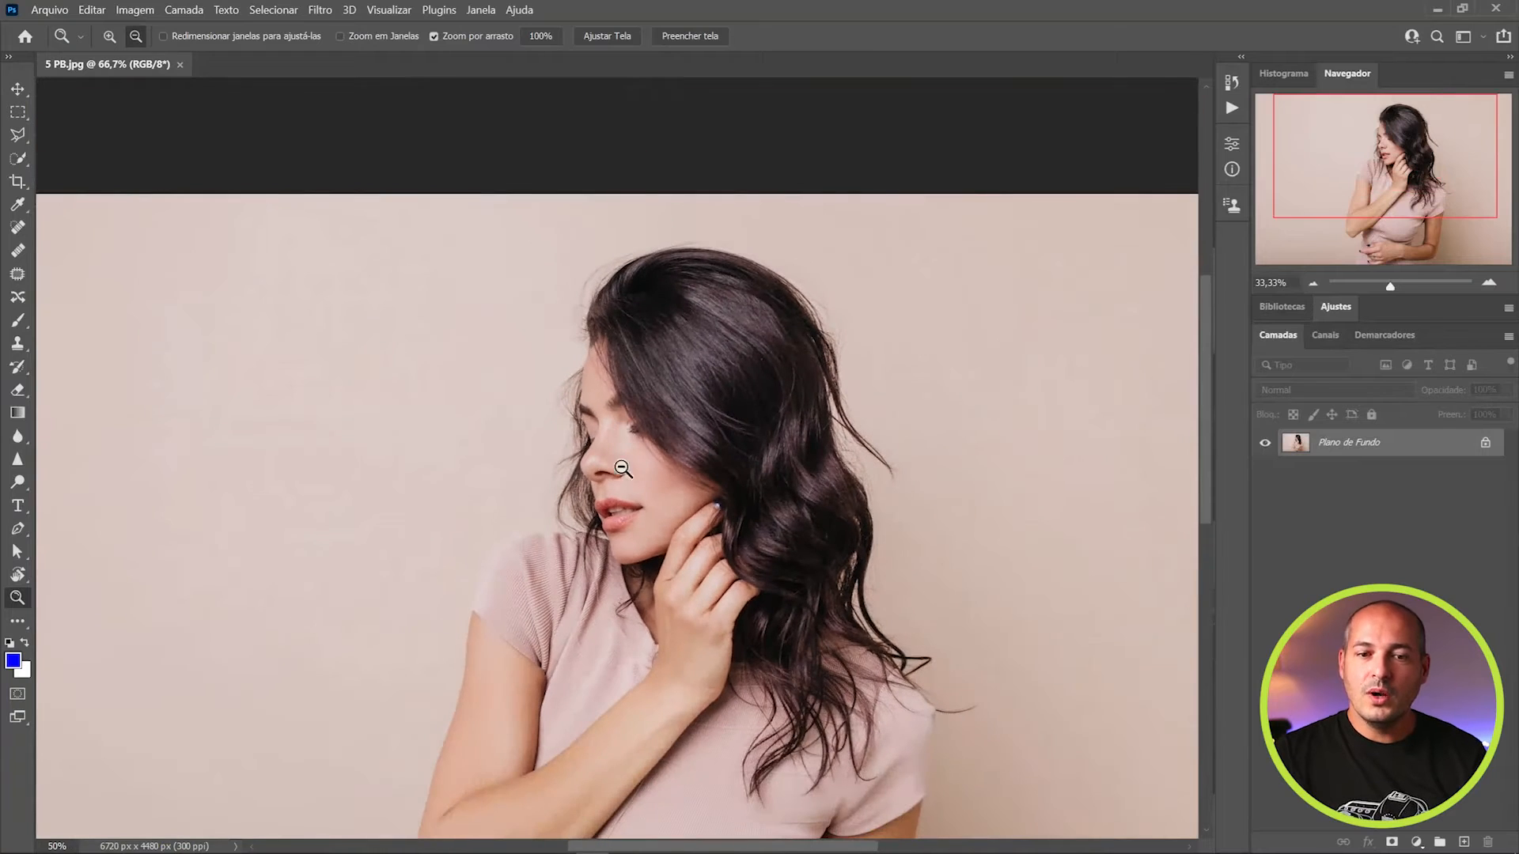
# Reduce the view of the portrait to 16.67%, and set the Zoom tool to zoom-in mode to enlarge it to 25%
pyautogui.click(622, 514)
pyautogui.click(622, 526)
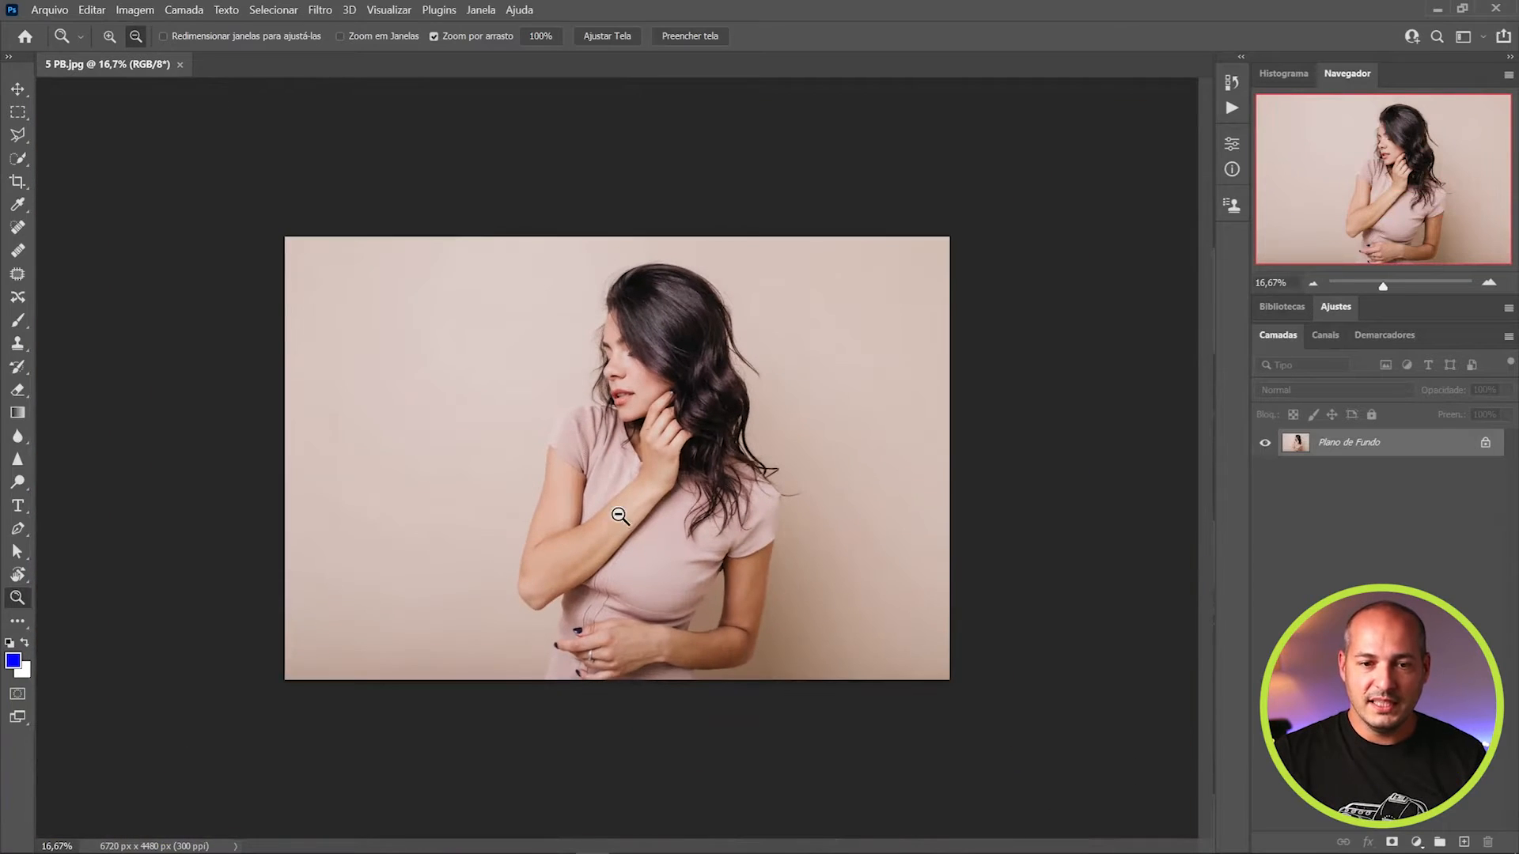
pyautogui.click(110, 36)
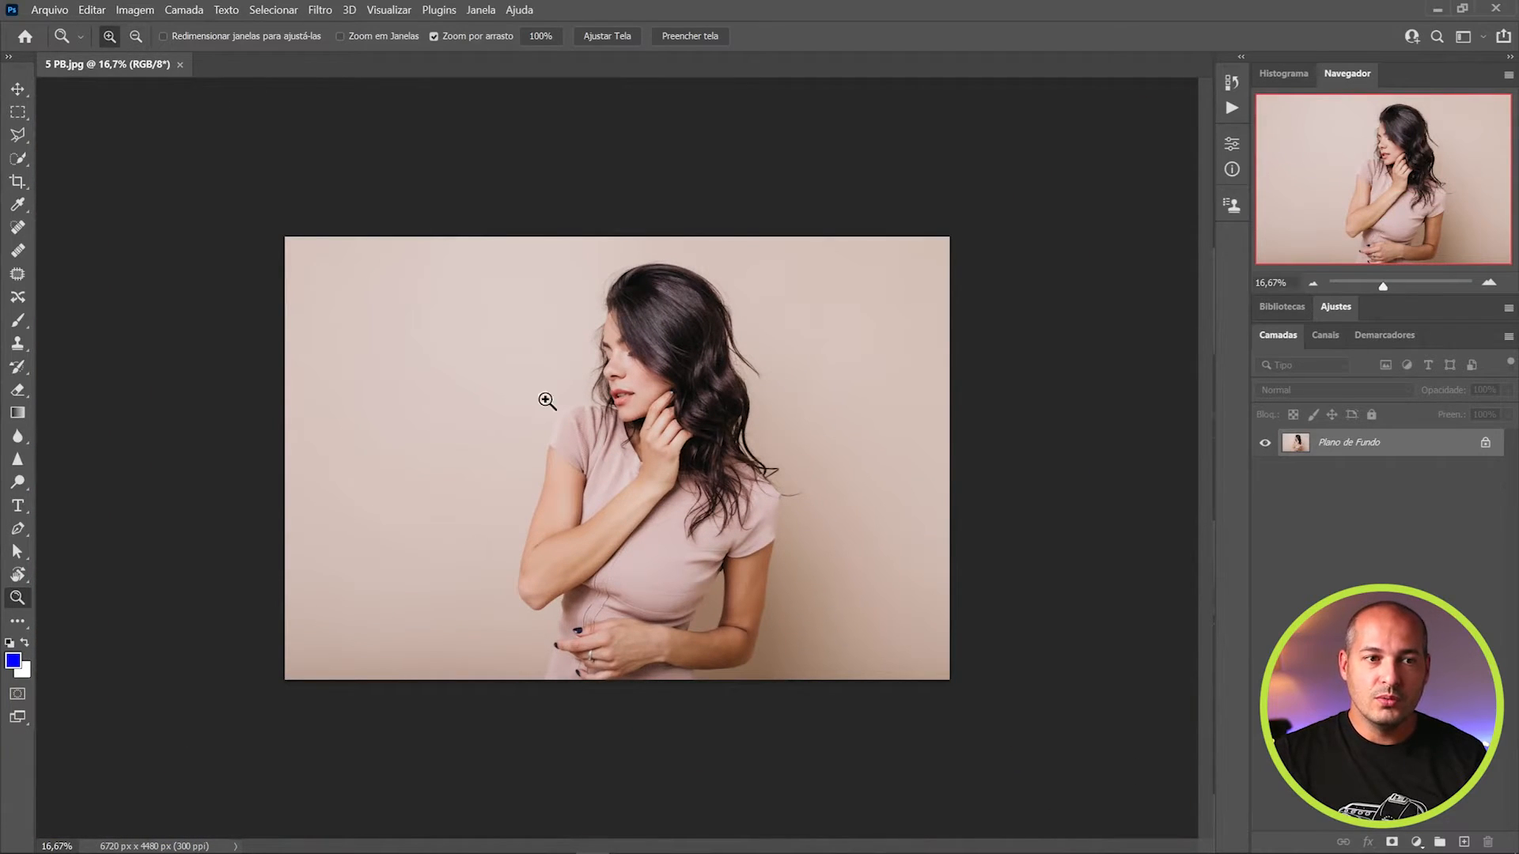
pyautogui.click(617, 458)
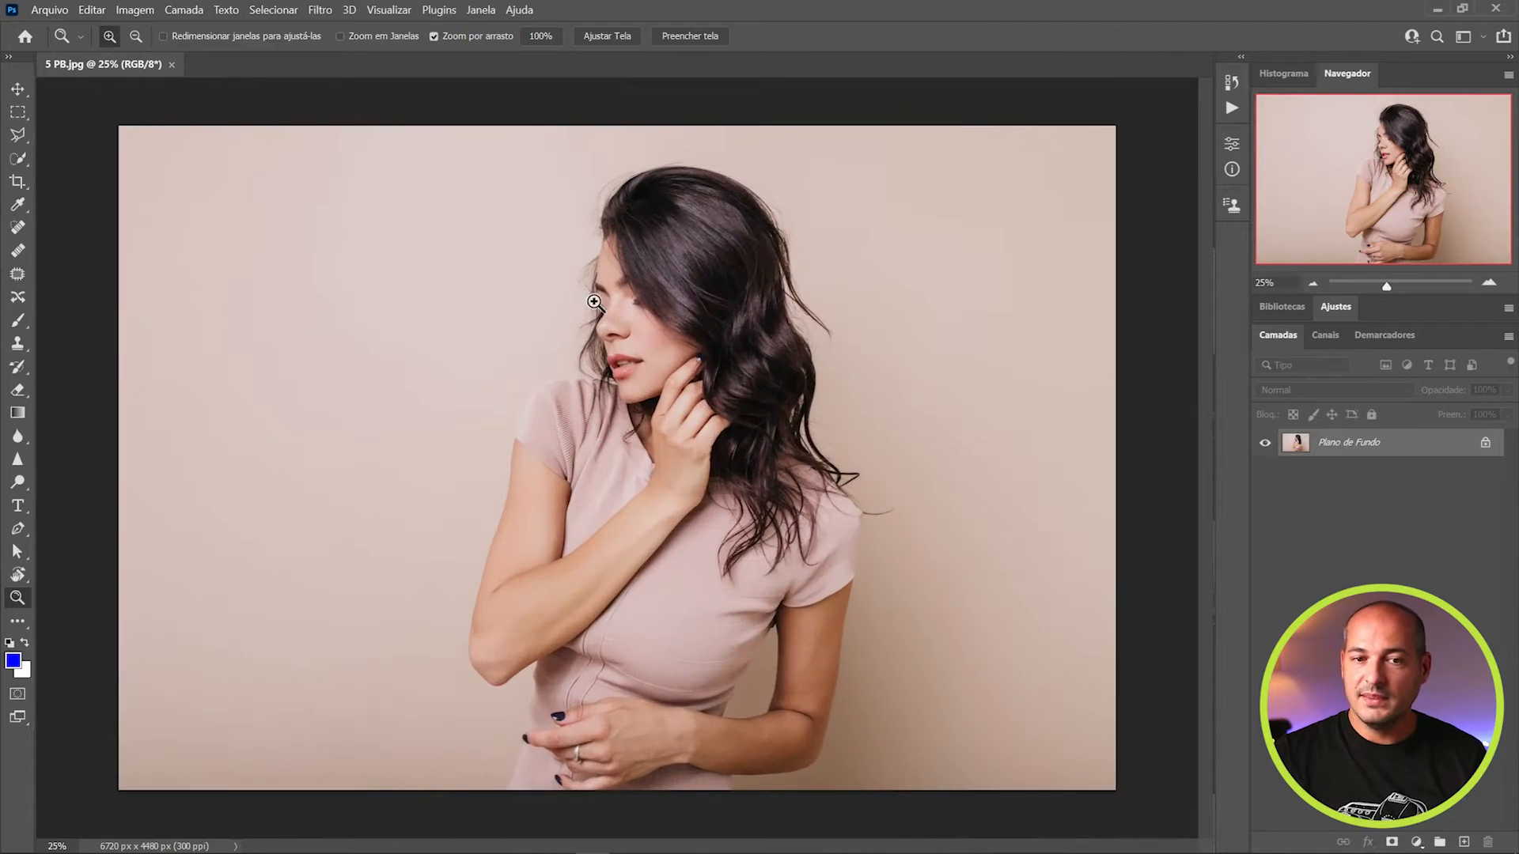
# Scrub-zoom into the woman's nose and eyelashes to about 348%, and fit the whole image back on screen
pyautogui.moveTo(597, 309); pyautogui.dragTo(726, 319)
pyautogui.moveTo(689, 315); pyautogui.dragTo(746, 332)
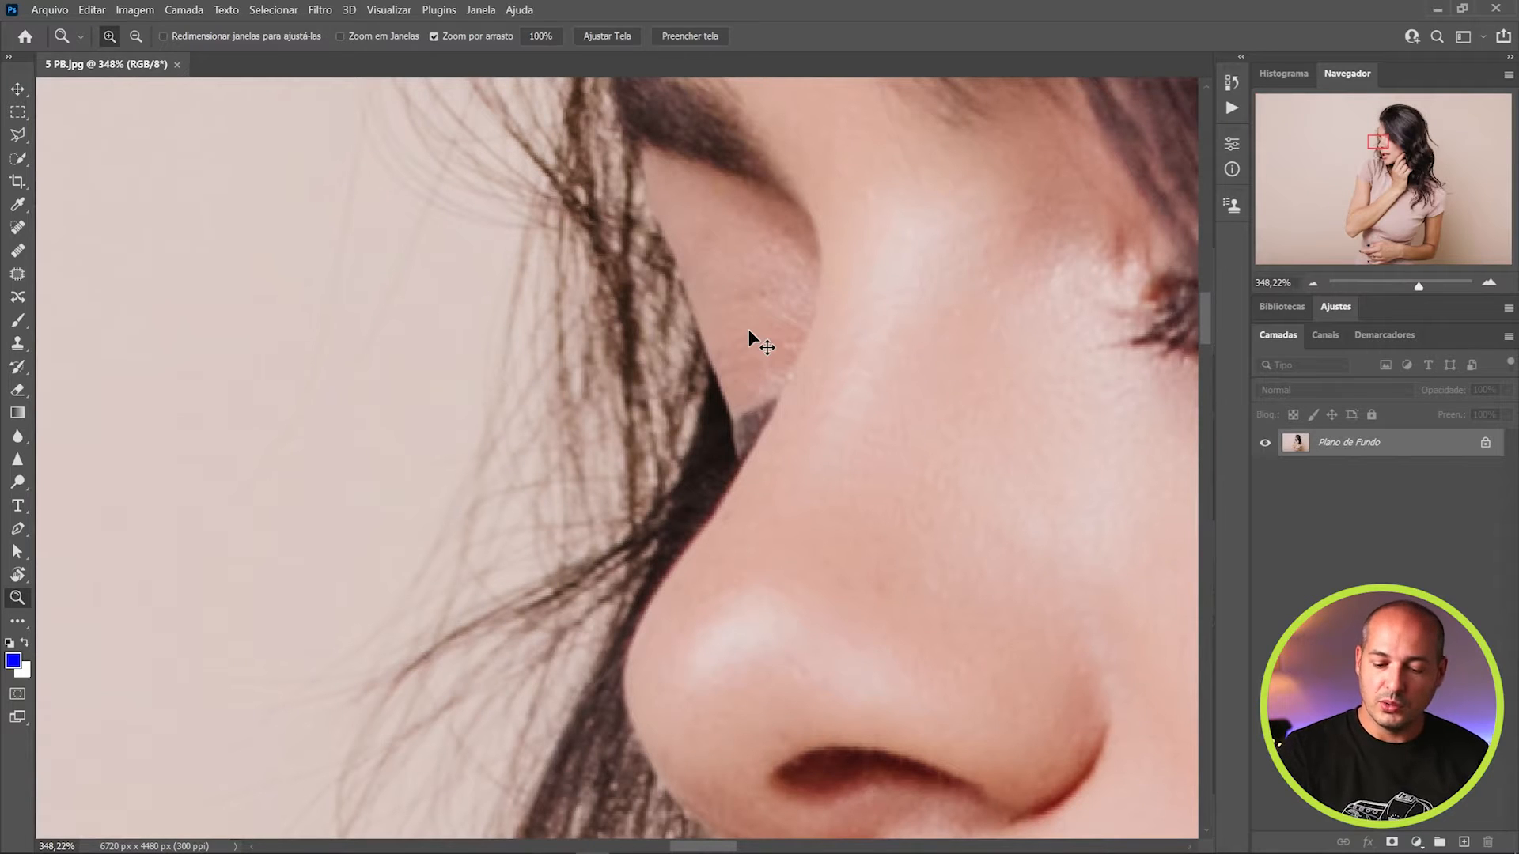
pyautogui.hotkey('ctrl', '0')
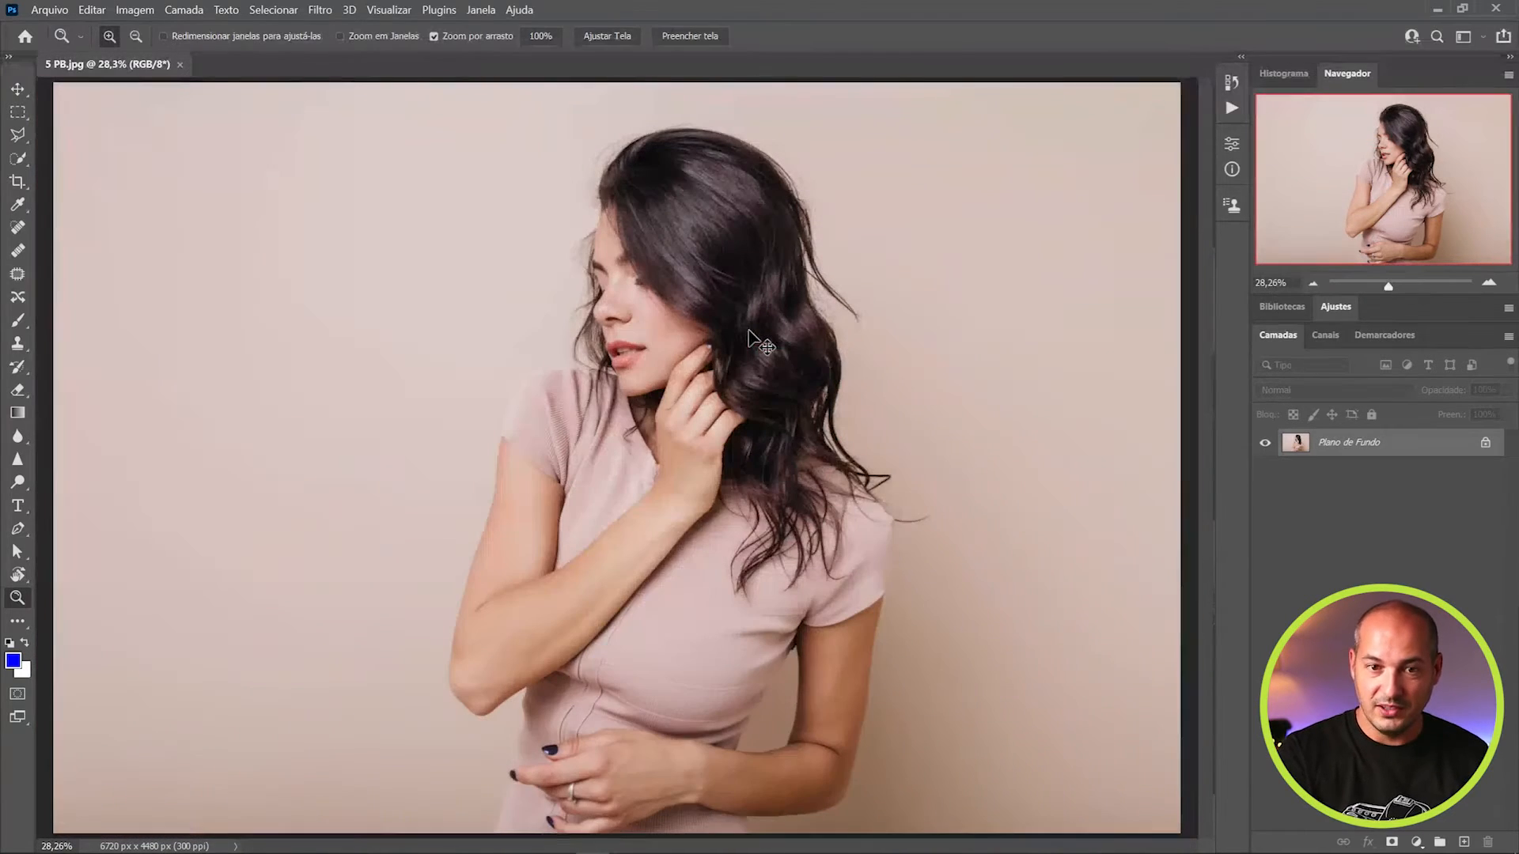
pyautogui.hotkey('ctrl', '-')
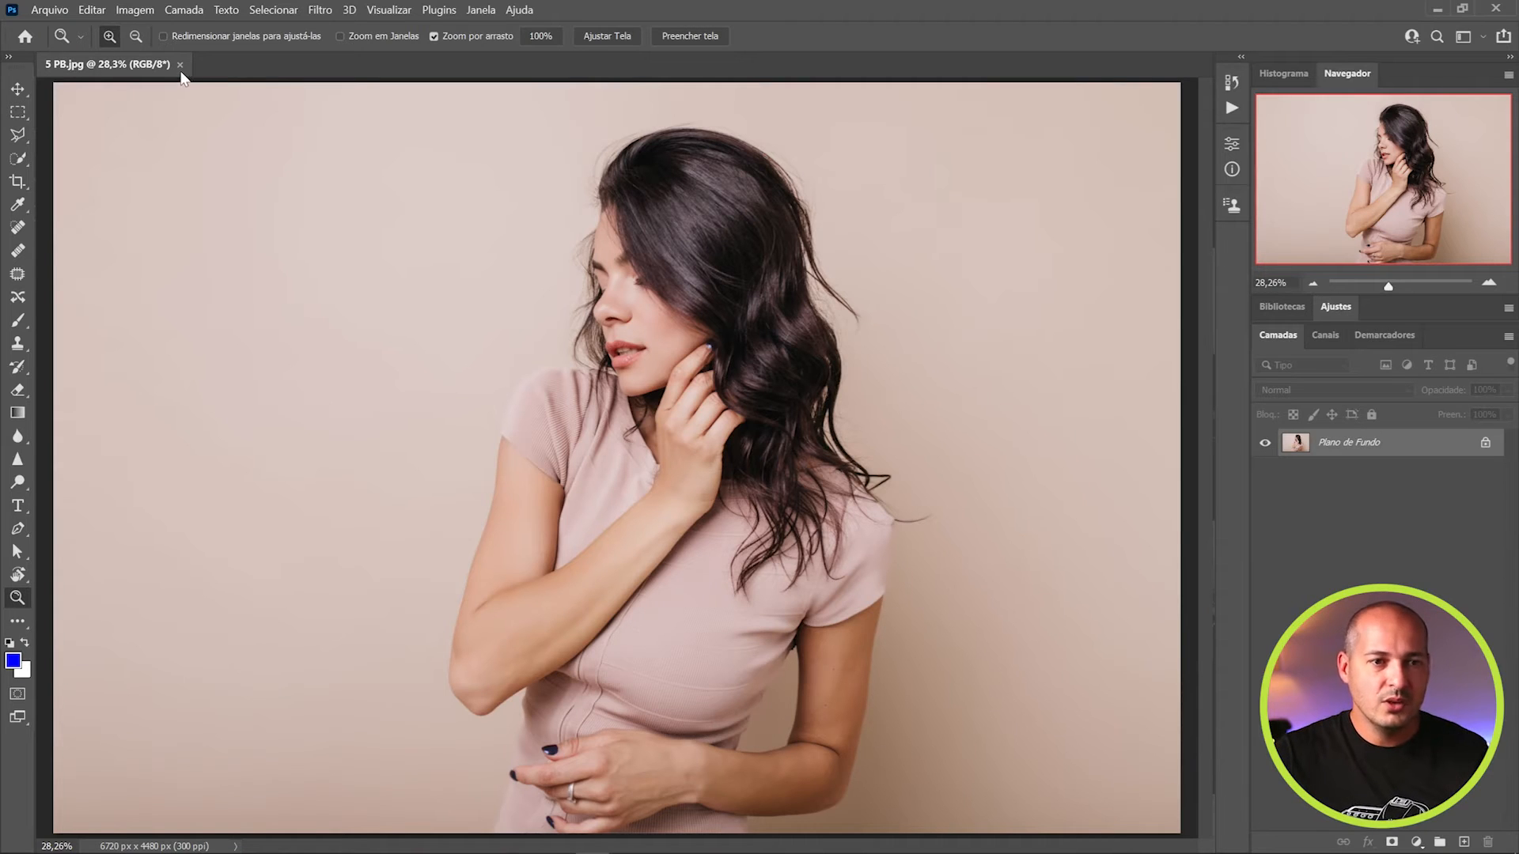
# Close 5 PB.jpg and open 2 SO CAMADAS.psd, assigning the sRGB IEC61966-2.1 profile
pyautogui.click(180, 64)
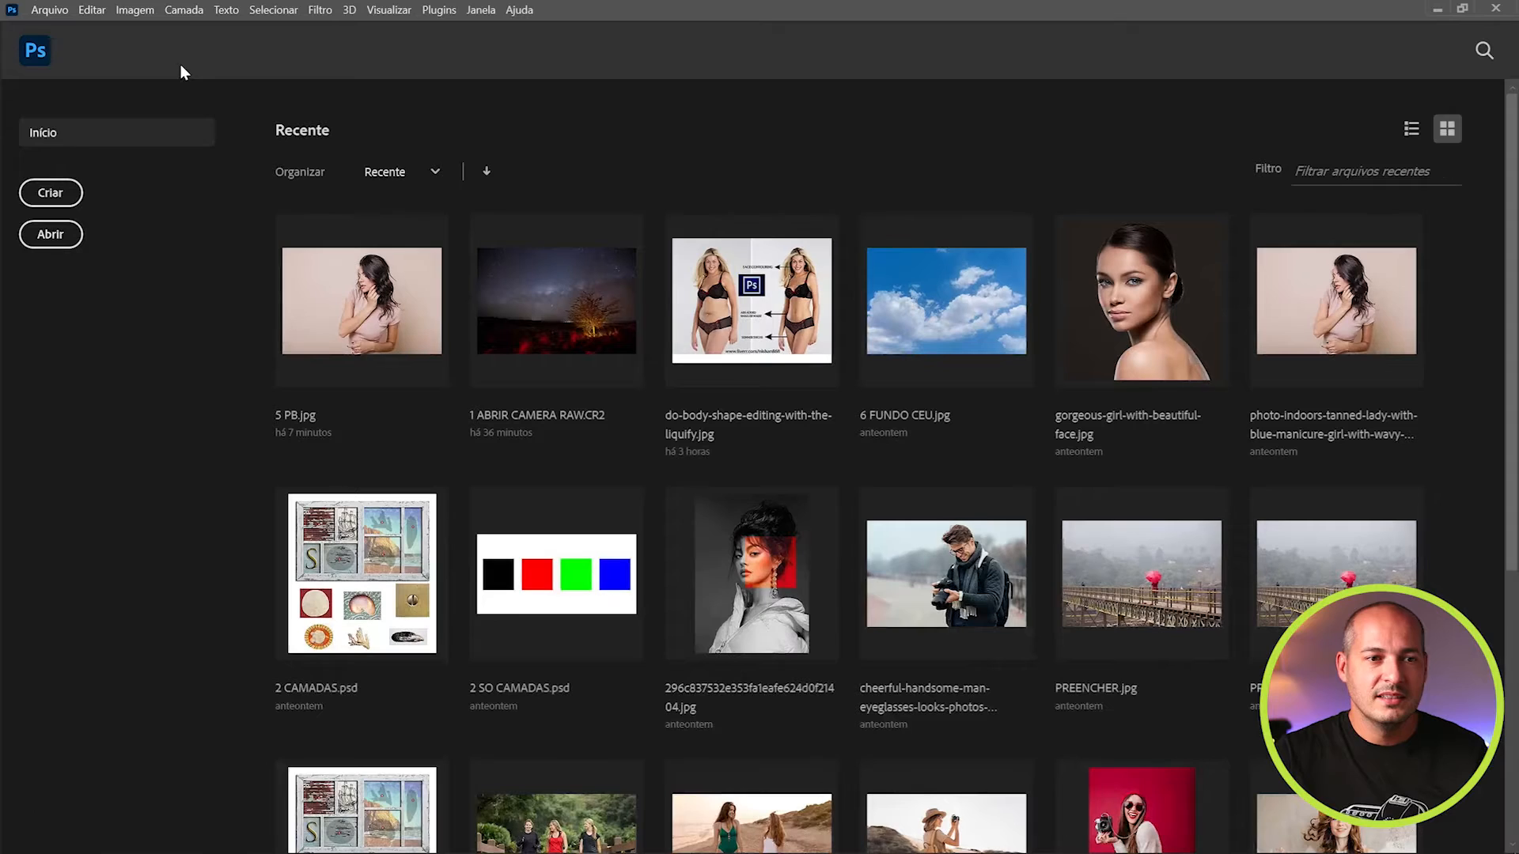
pyautogui.click(49, 10)
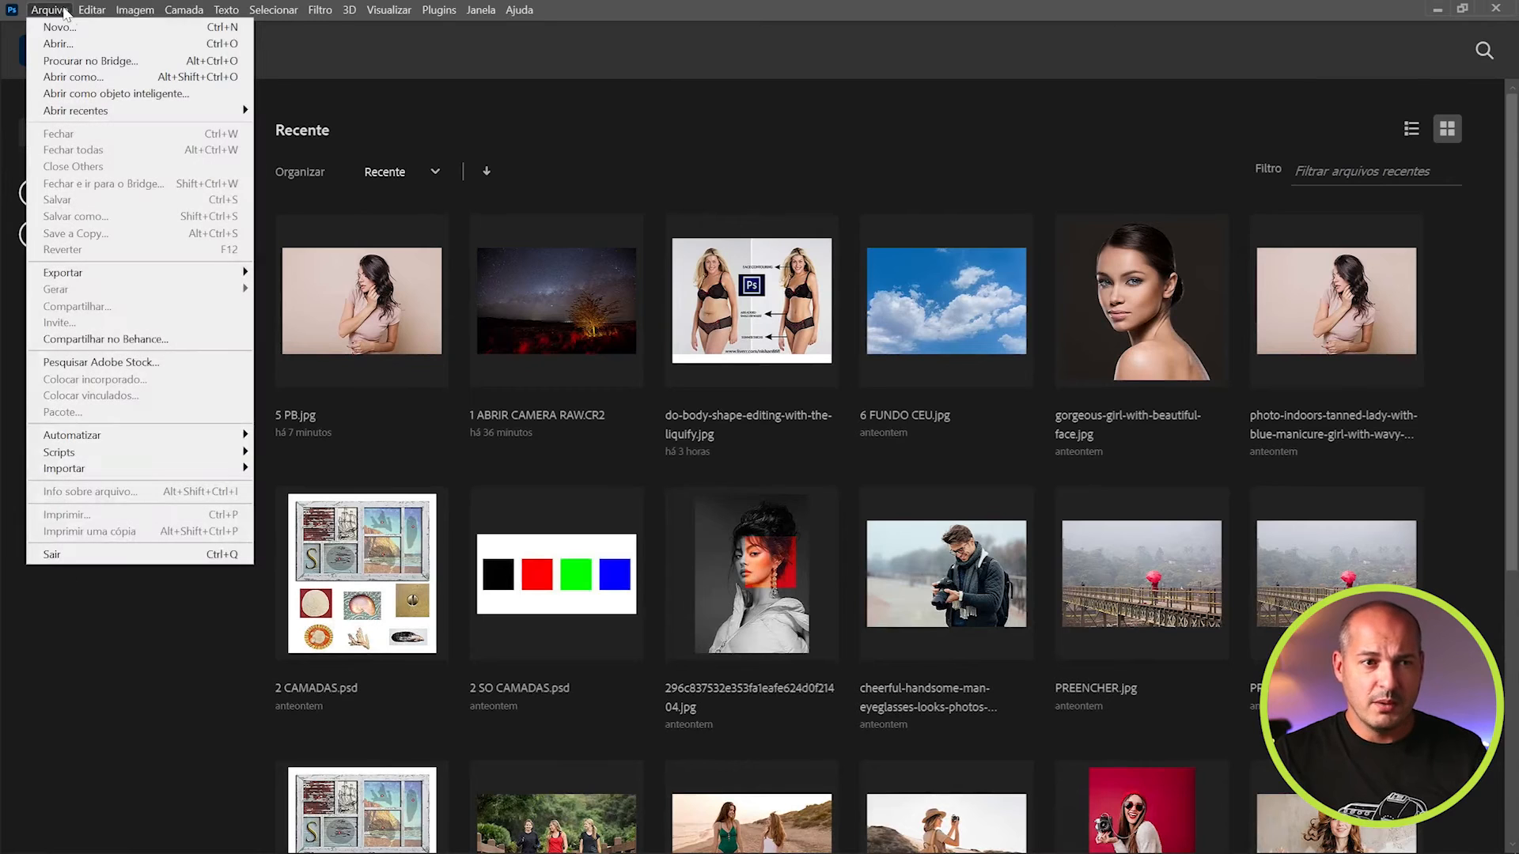
pyautogui.click(55, 44)
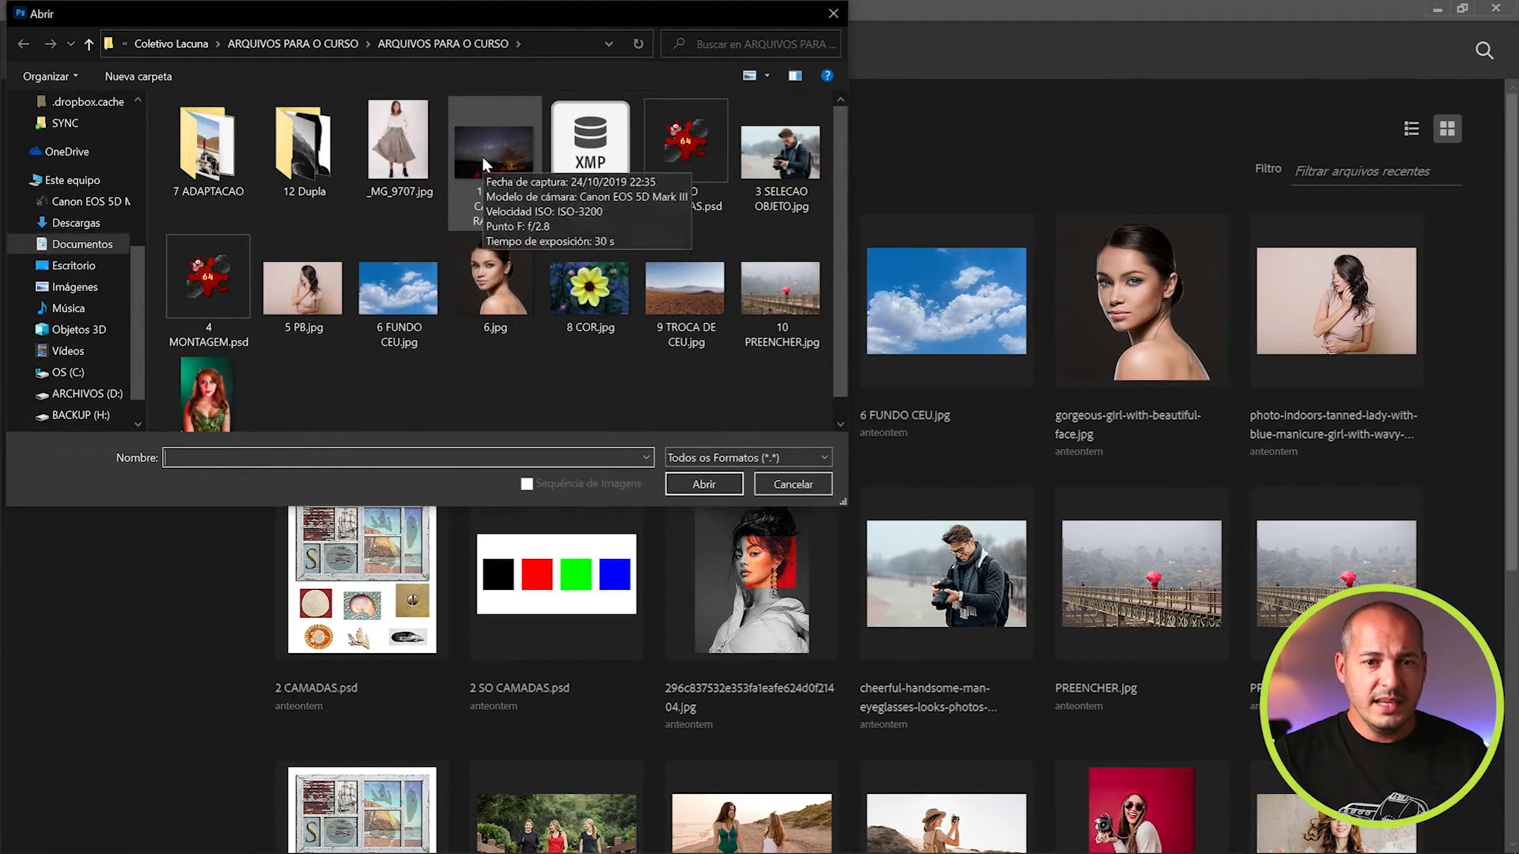
pyautogui.click(682, 161)
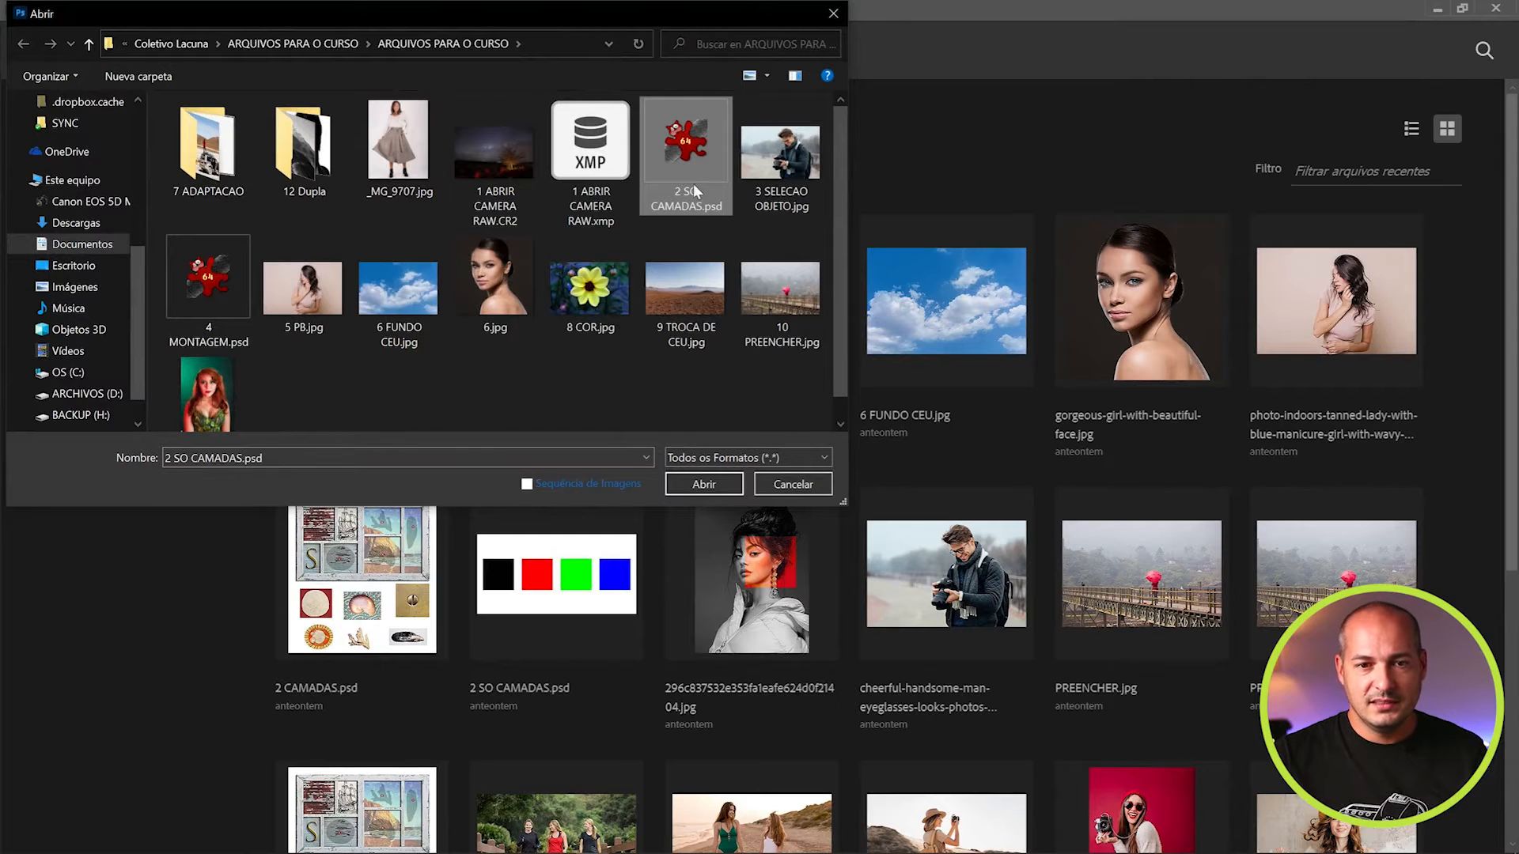
pyautogui.click(703, 485)
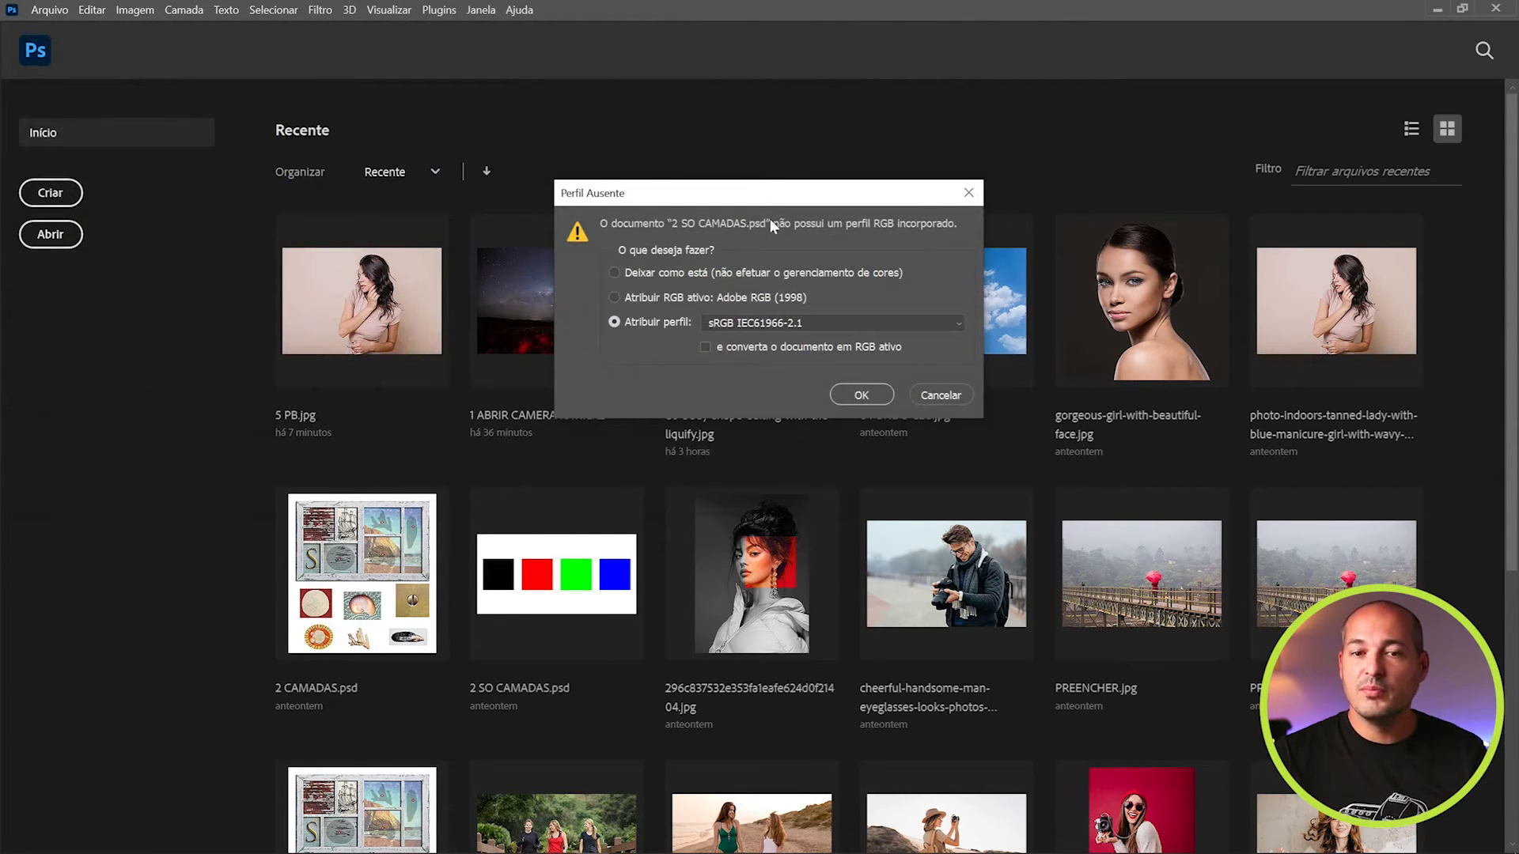
pyautogui.click(851, 391)
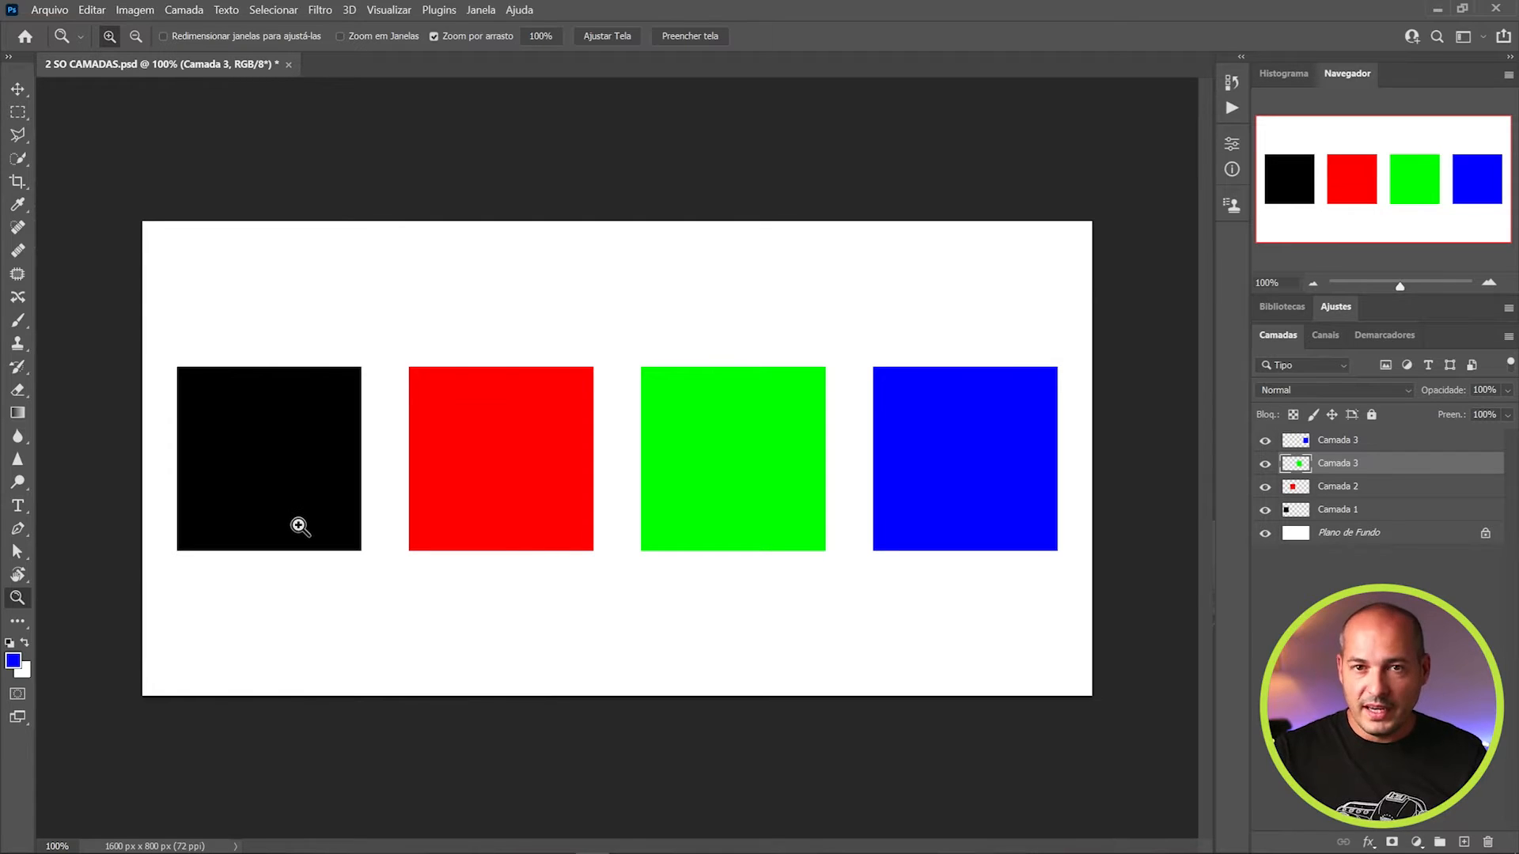
# Activate the Move tool and switch the toolbox to two columns and back to one
pyautogui.click(17, 89)
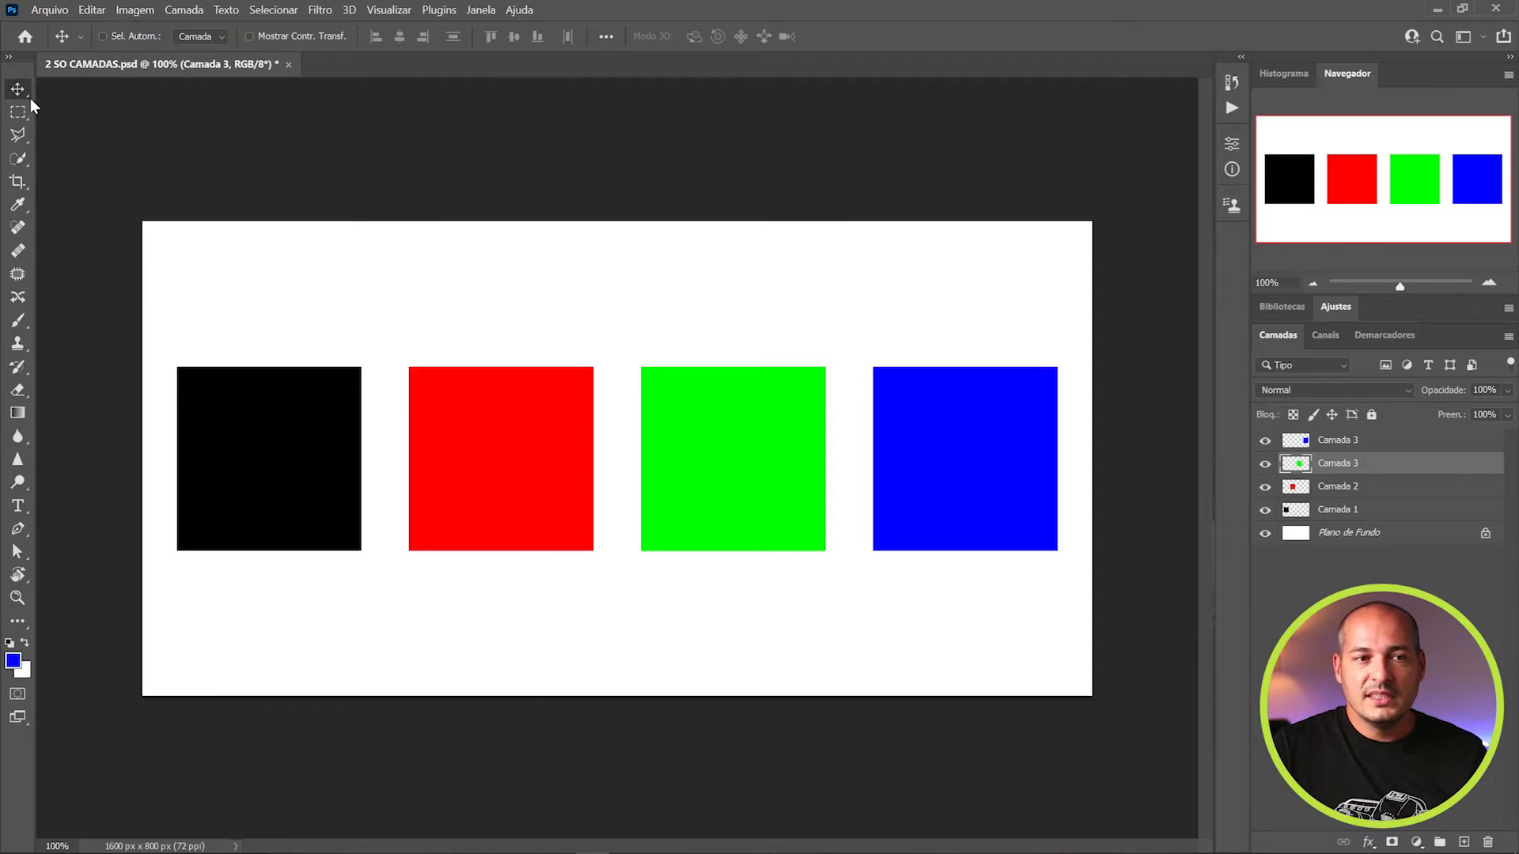
pyautogui.click(9, 59)
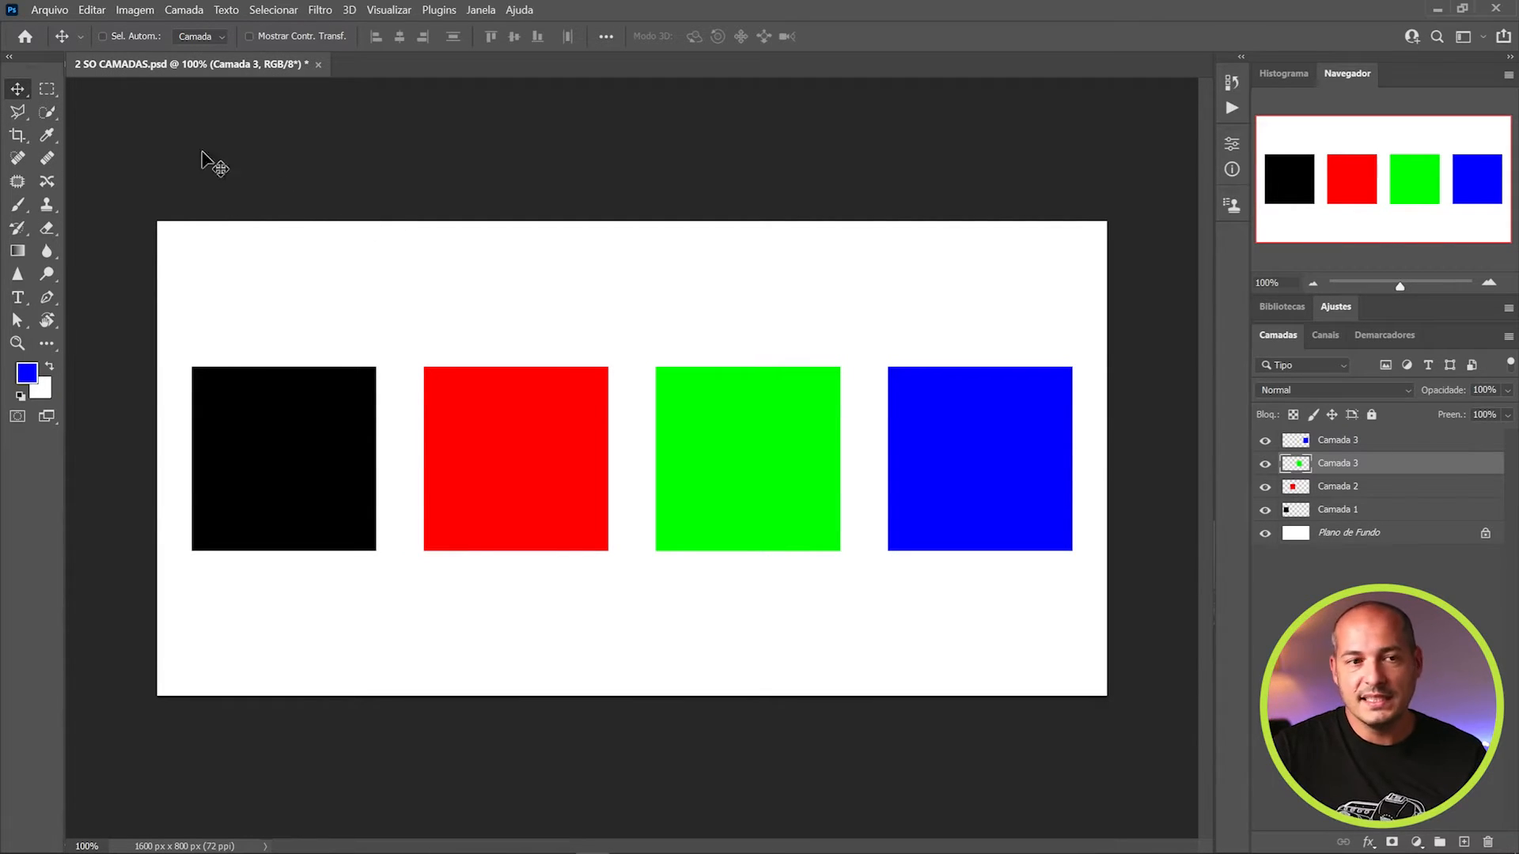
pyautogui.click(11, 61)
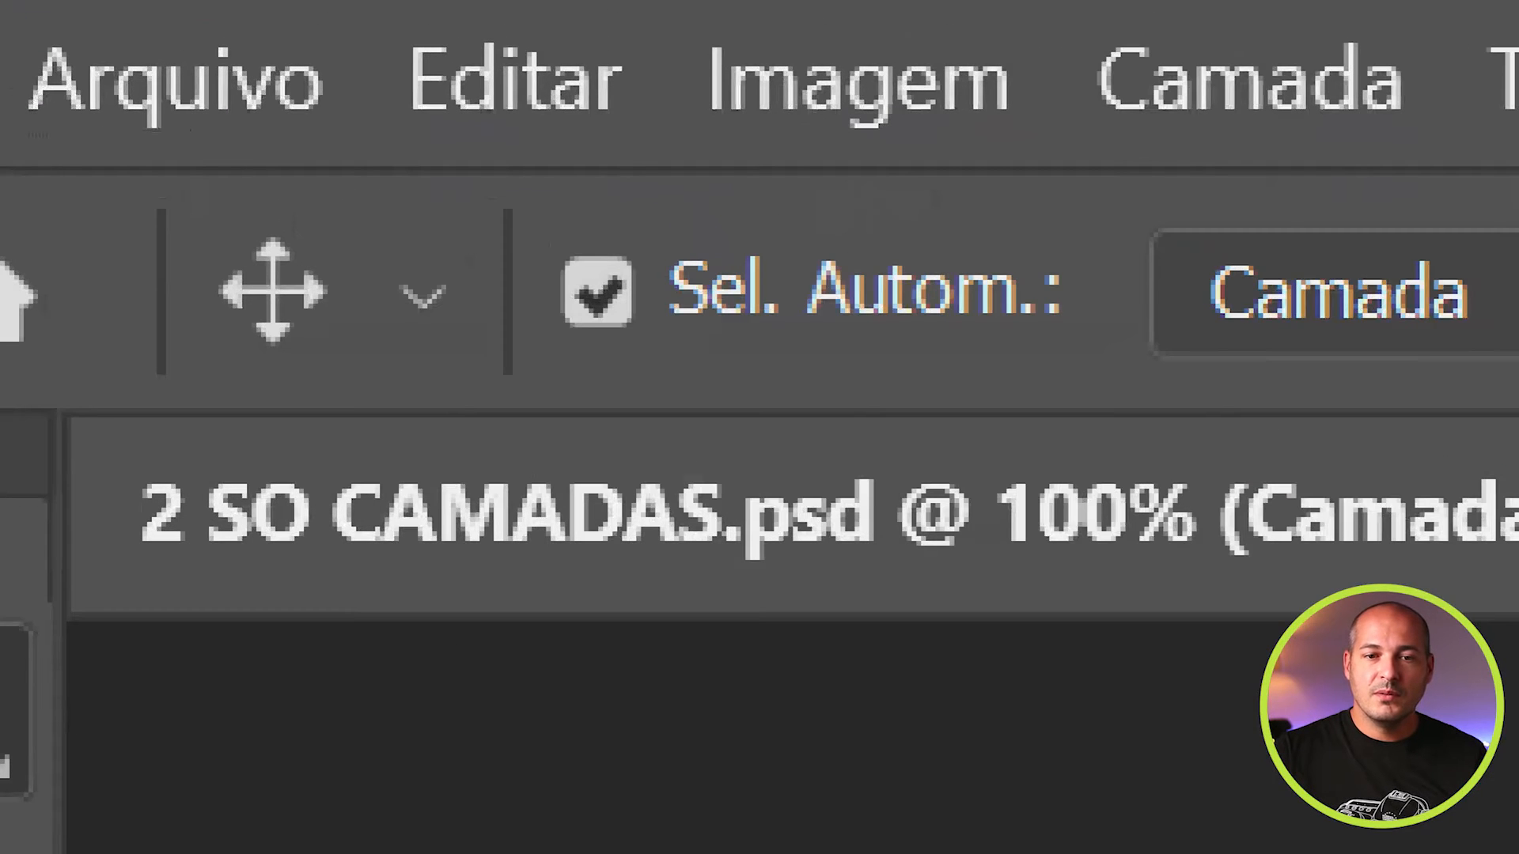
pyautogui.moveTo(614, 378); pyautogui.dragTo(1113, 362)
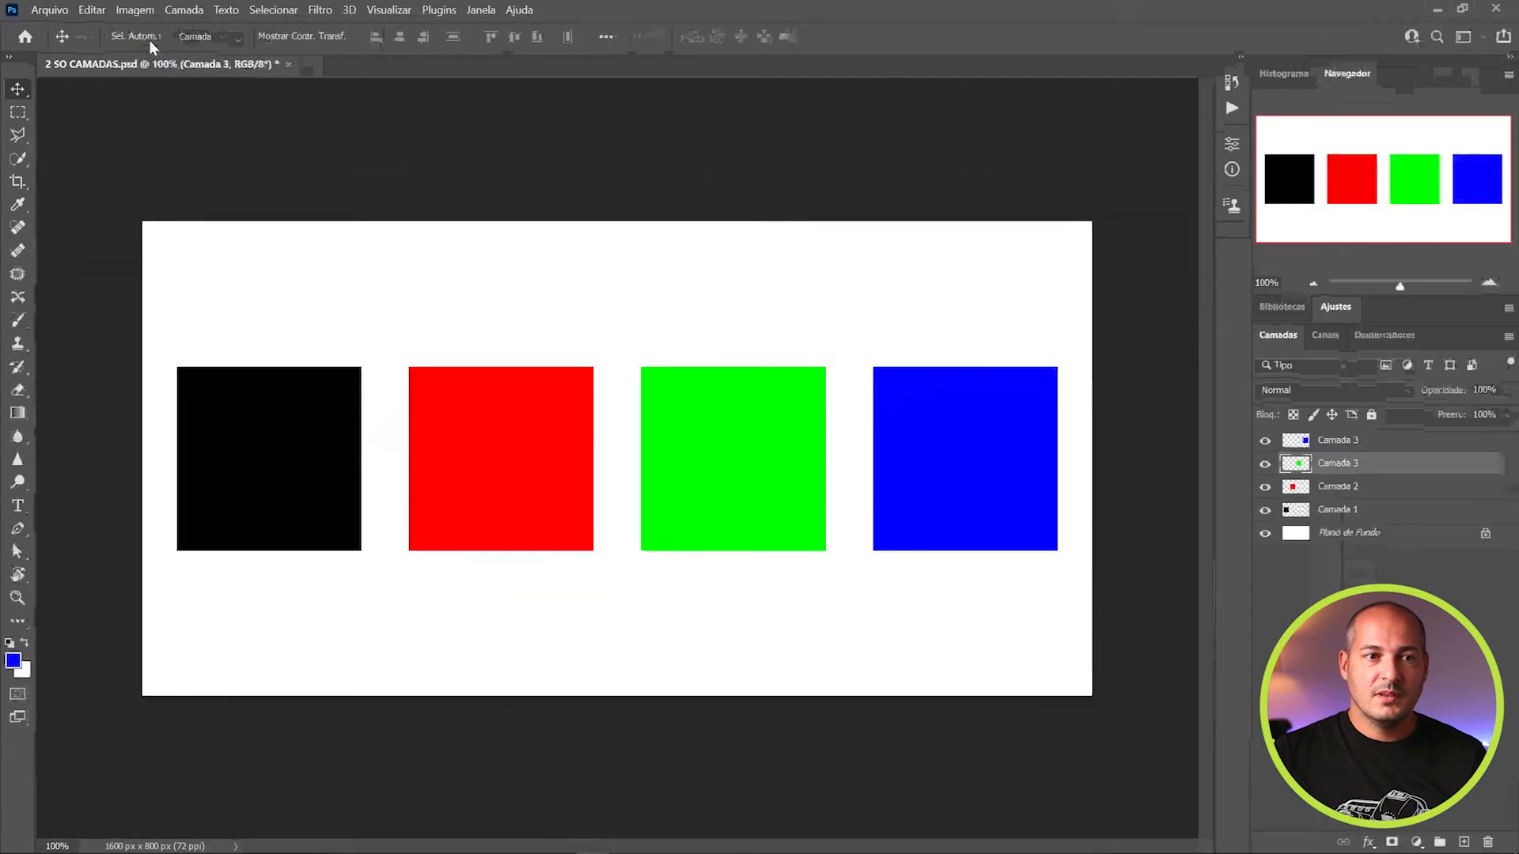
# Select the black square's layer, Camada 1, and hide and show it again
pyautogui.click(1345, 513)
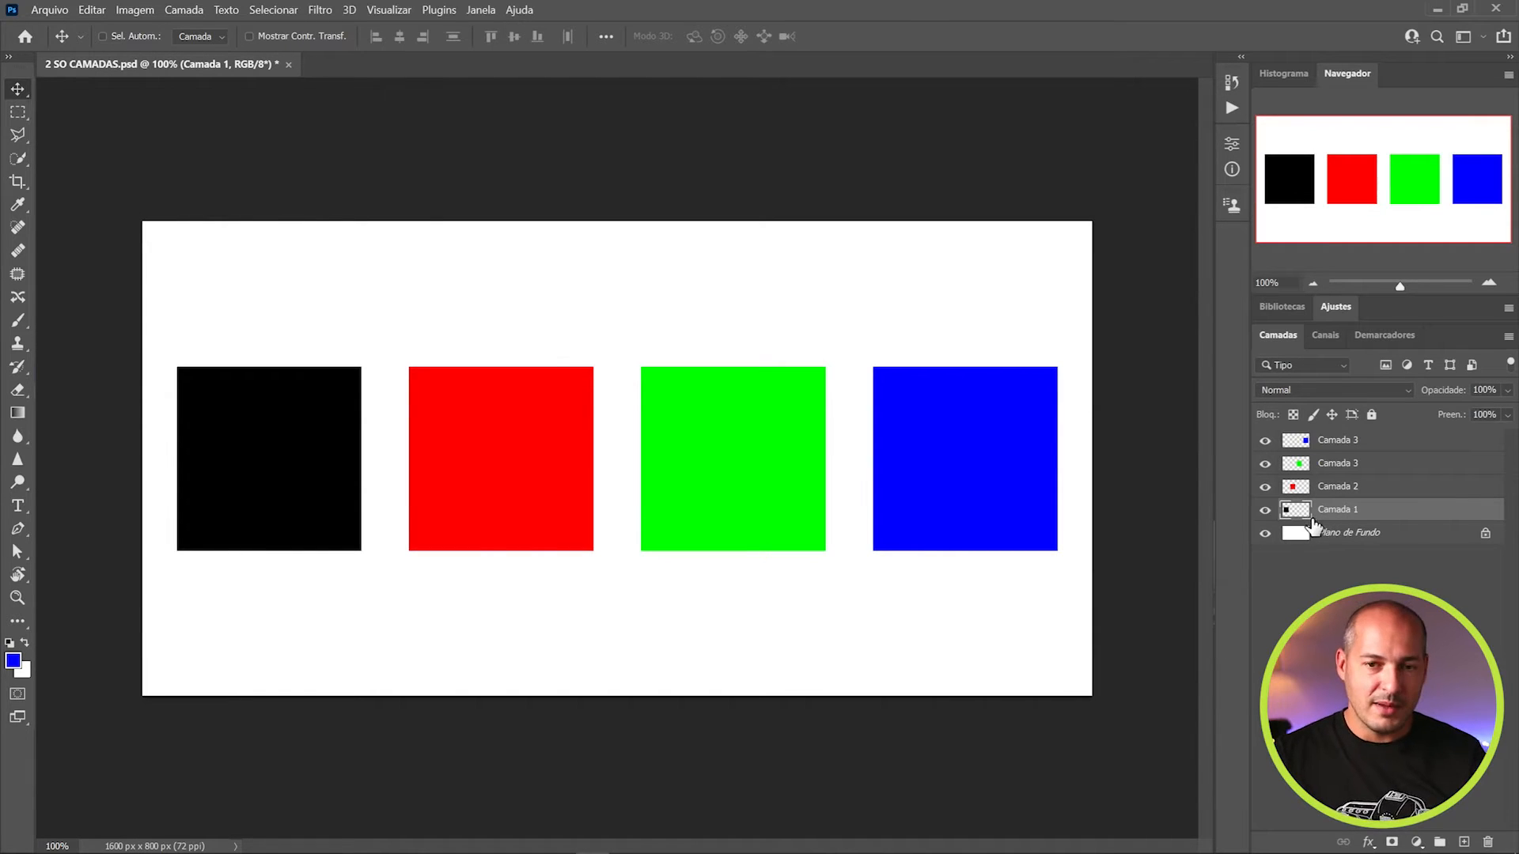
pyautogui.click(1265, 511)
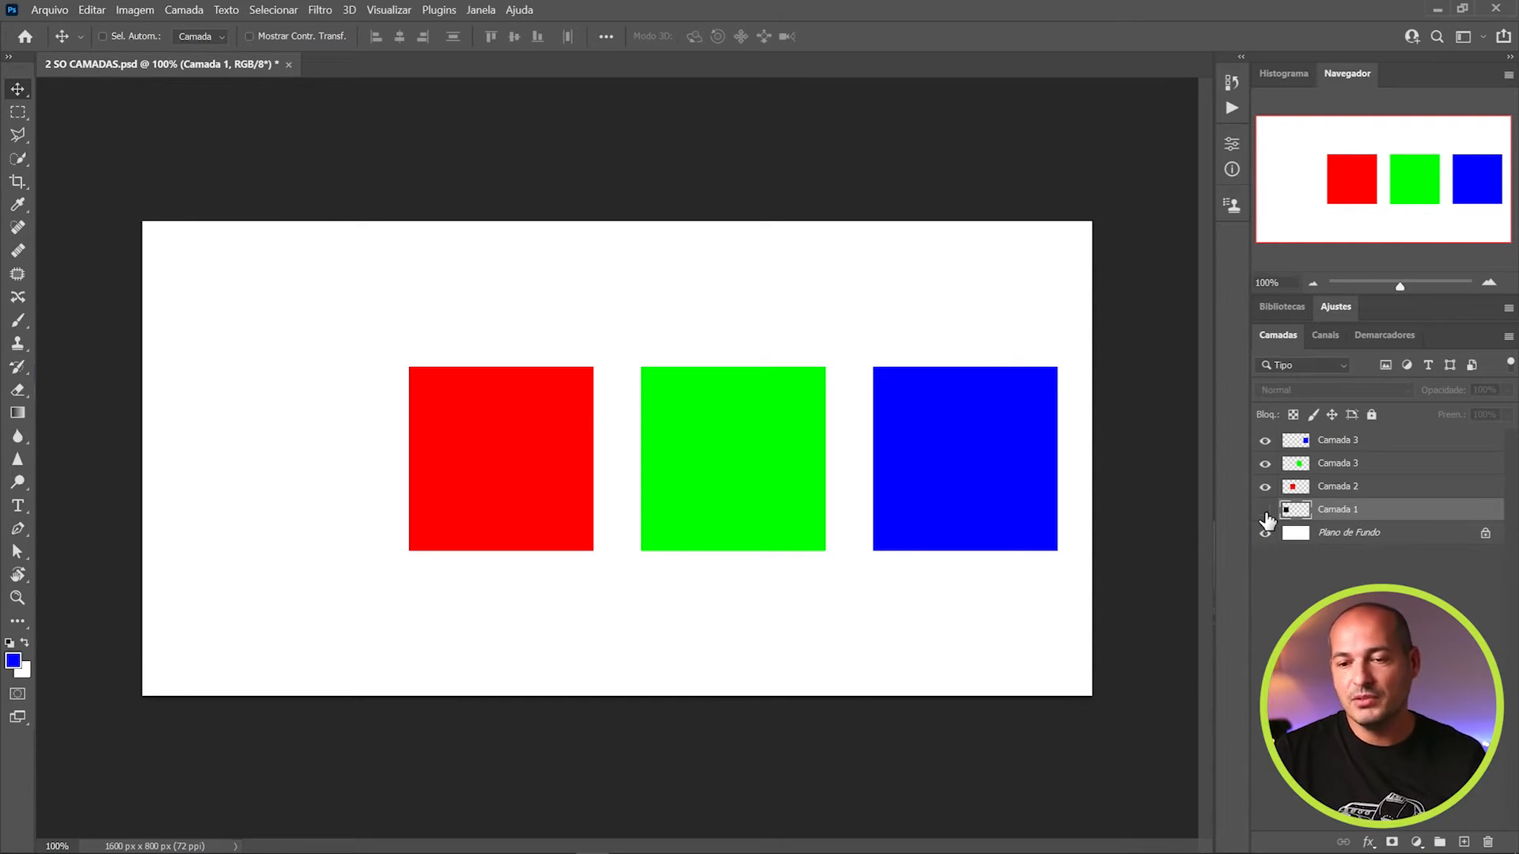
pyautogui.click(1265, 510)
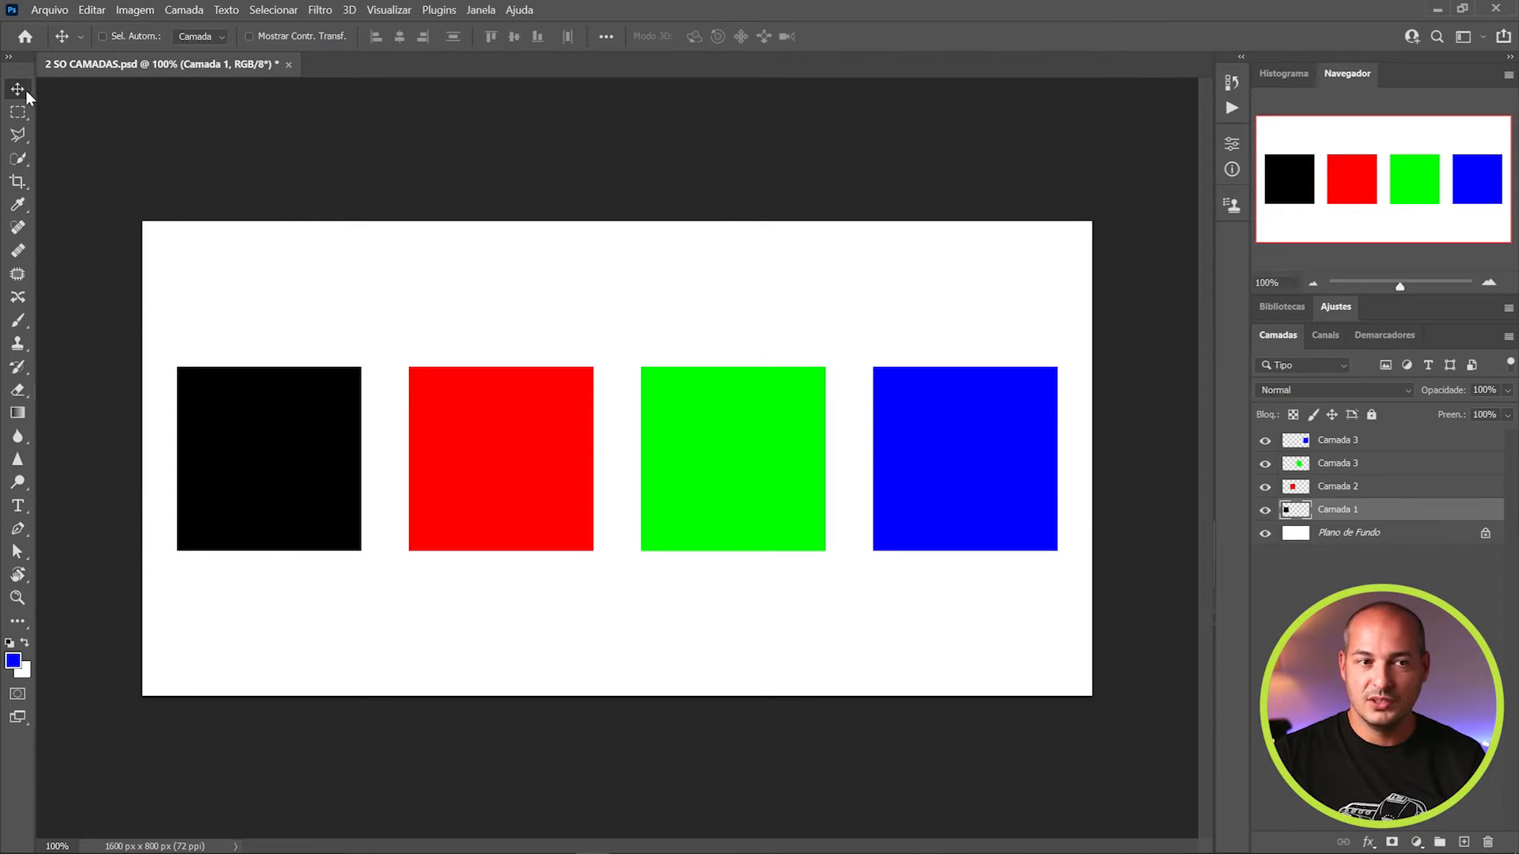
# Move the black square around using different starting points on the canvas, leaving it slightly right of its original place, level with the others
pyautogui.moveTo(230, 447)
pyautogui.mouseDown()
pyautogui.moveTo(249, 418)
pyautogui.moveTo(367, 353)
pyautogui.moveTo(580, 509)
pyautogui.moveTo(443, 606)
pyautogui.moveTo(291, 555)
pyautogui.moveTo(242, 464)
pyautogui.mouseUp()
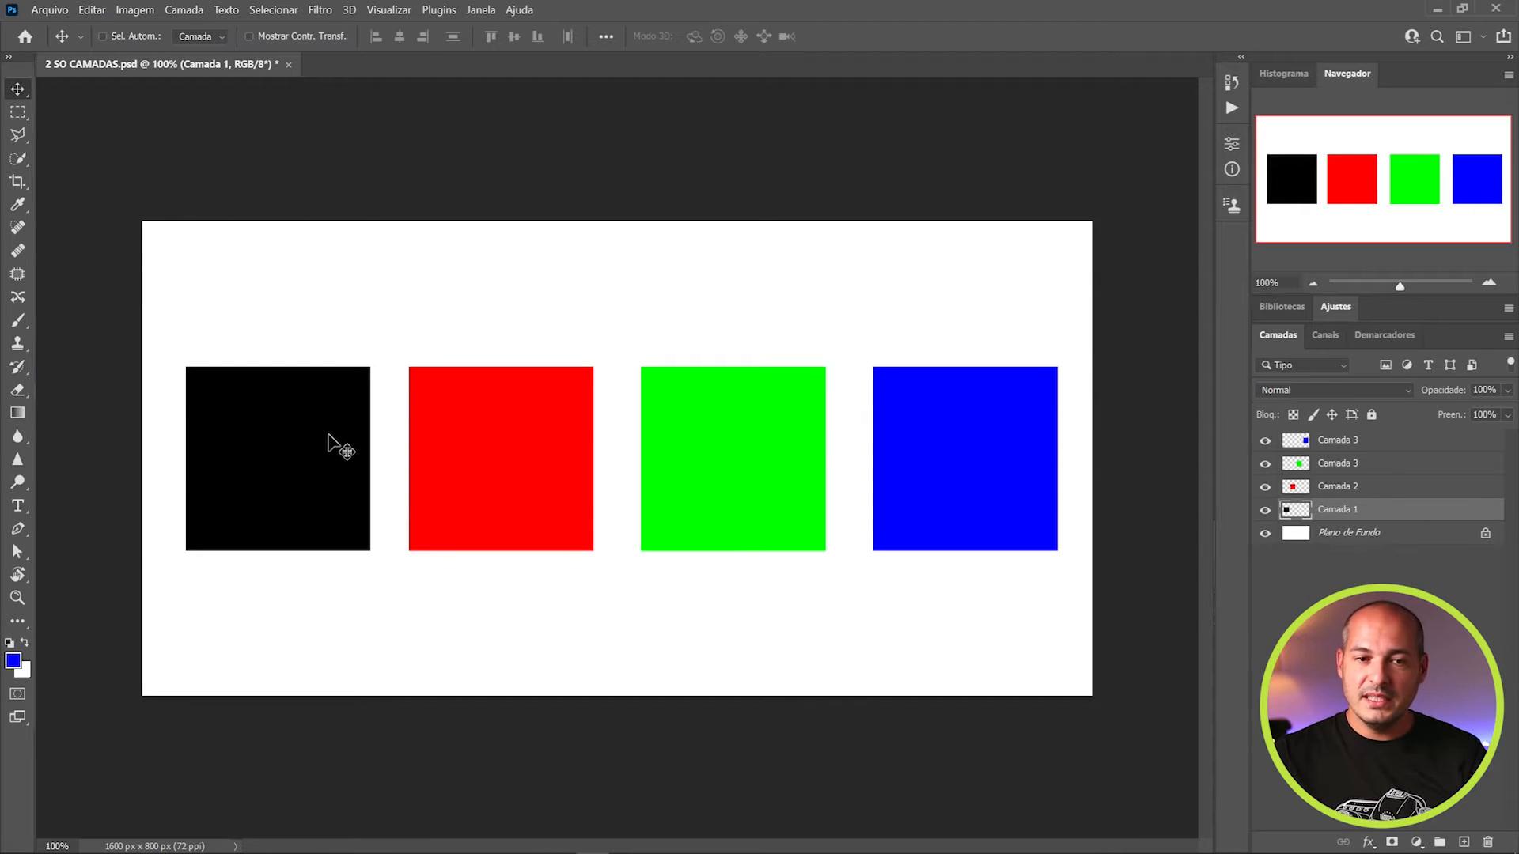
pyautogui.moveTo(329, 437)
pyautogui.mouseDown()
pyautogui.moveTo(340, 366)
pyautogui.moveTo(297, 558)
pyautogui.moveTo(331, 432)
pyautogui.mouseUp()
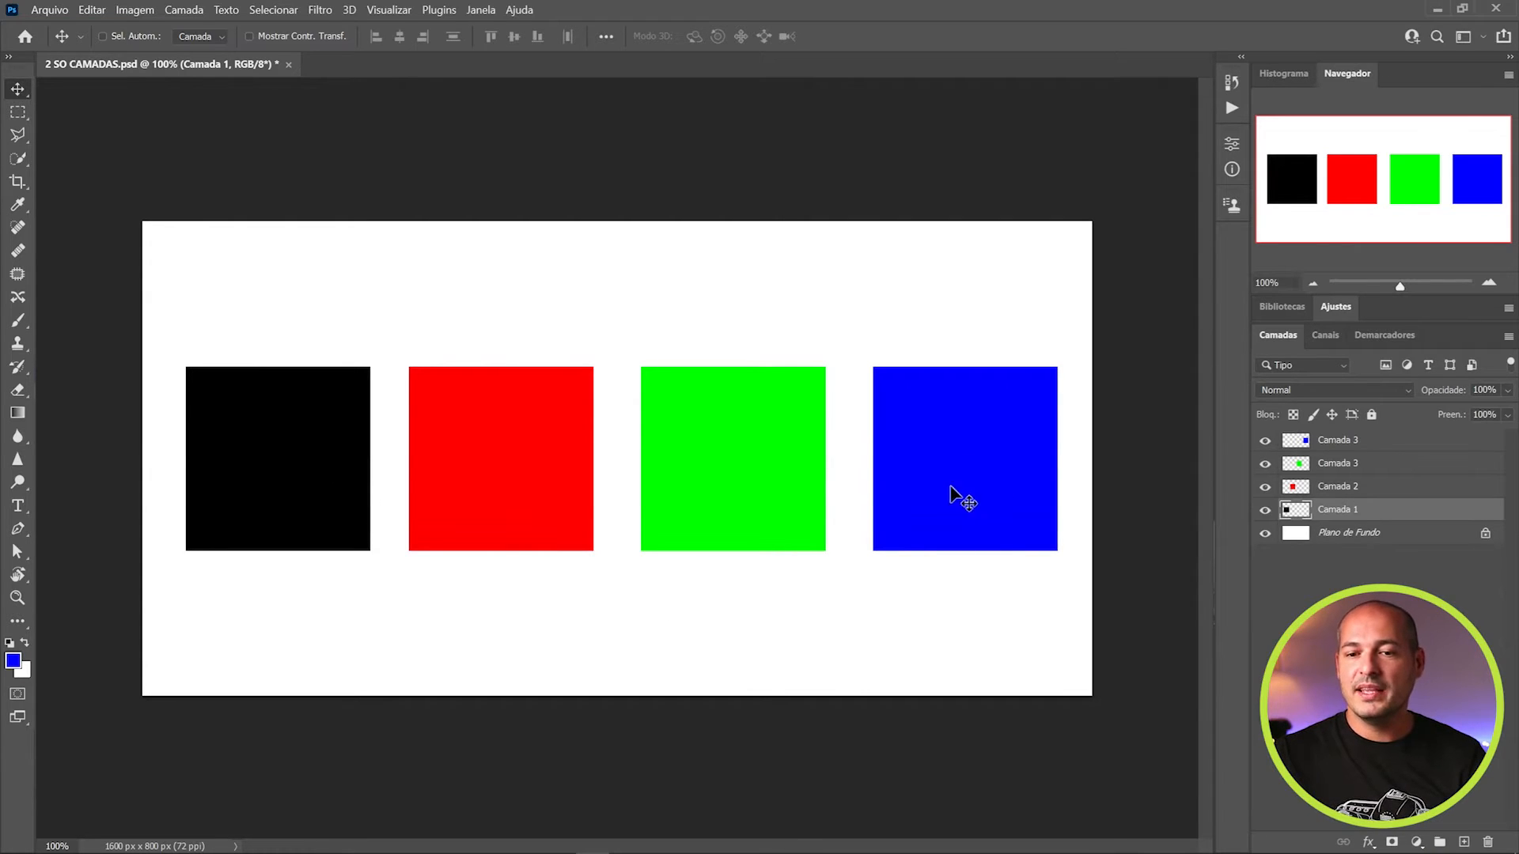
pyautogui.moveTo(978, 465)
pyautogui.mouseDown()
pyautogui.moveTo(965, 403)
pyautogui.moveTo(999, 410)
pyautogui.moveTo(972, 481)
pyautogui.mouseUp()
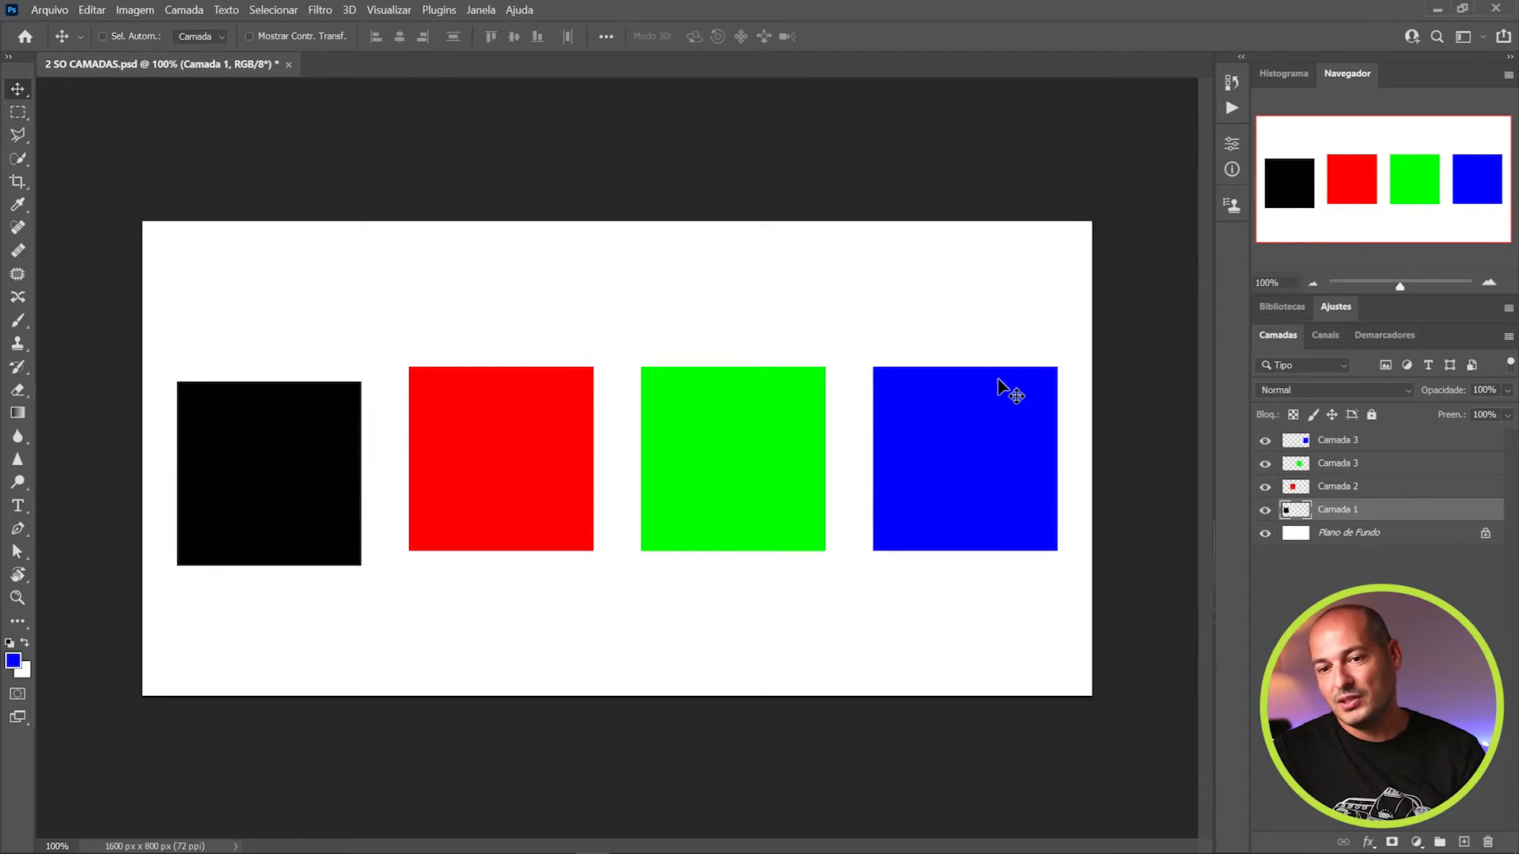
pyautogui.moveTo(1009, 164); pyautogui.dragTo(1013, 224)
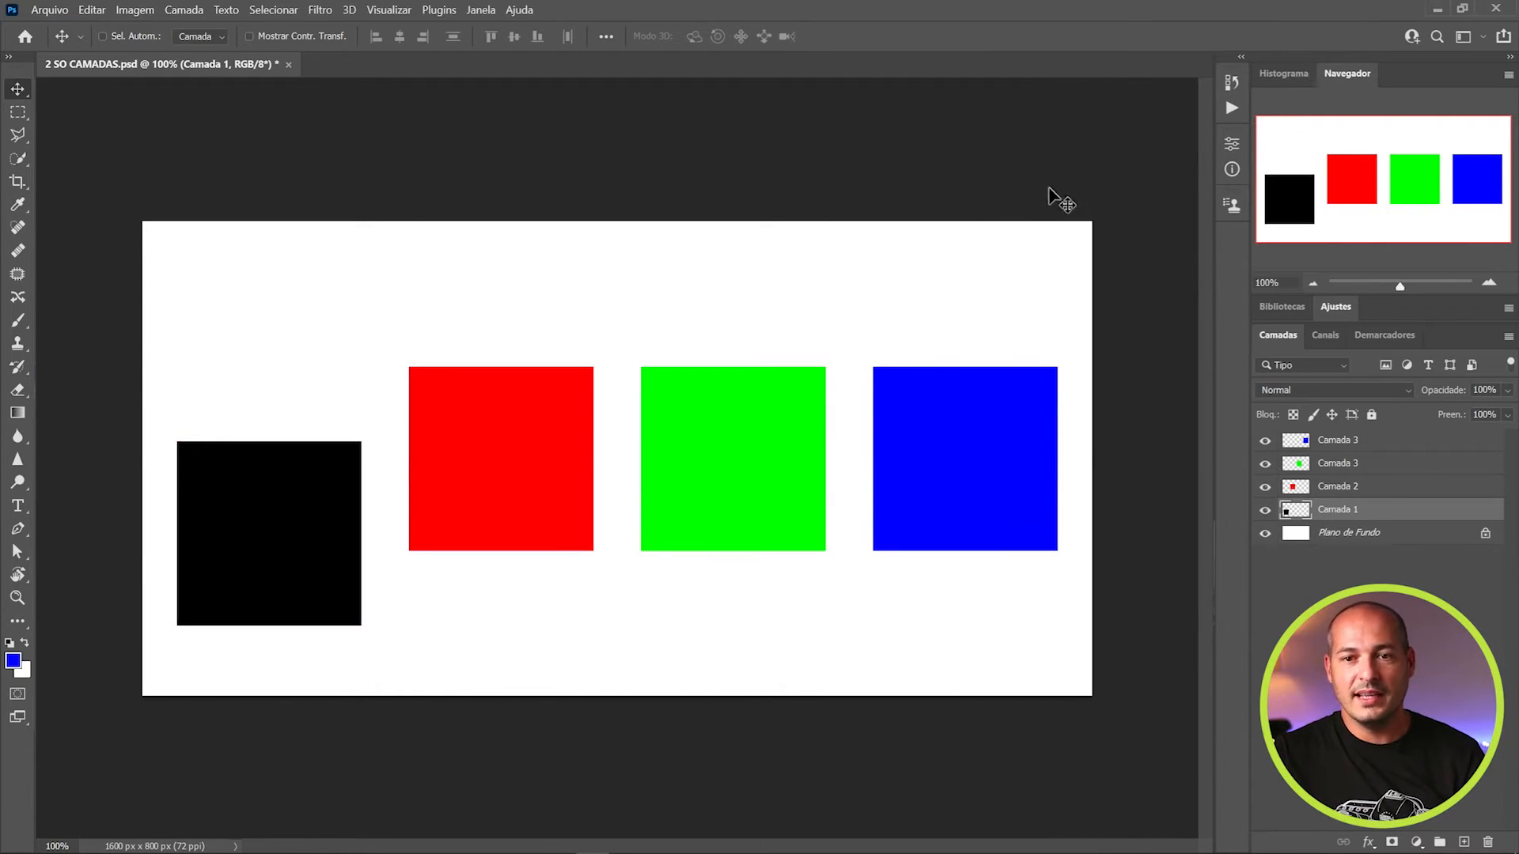
pyautogui.moveTo(1032, 166); pyautogui.dragTo(1042, 83)
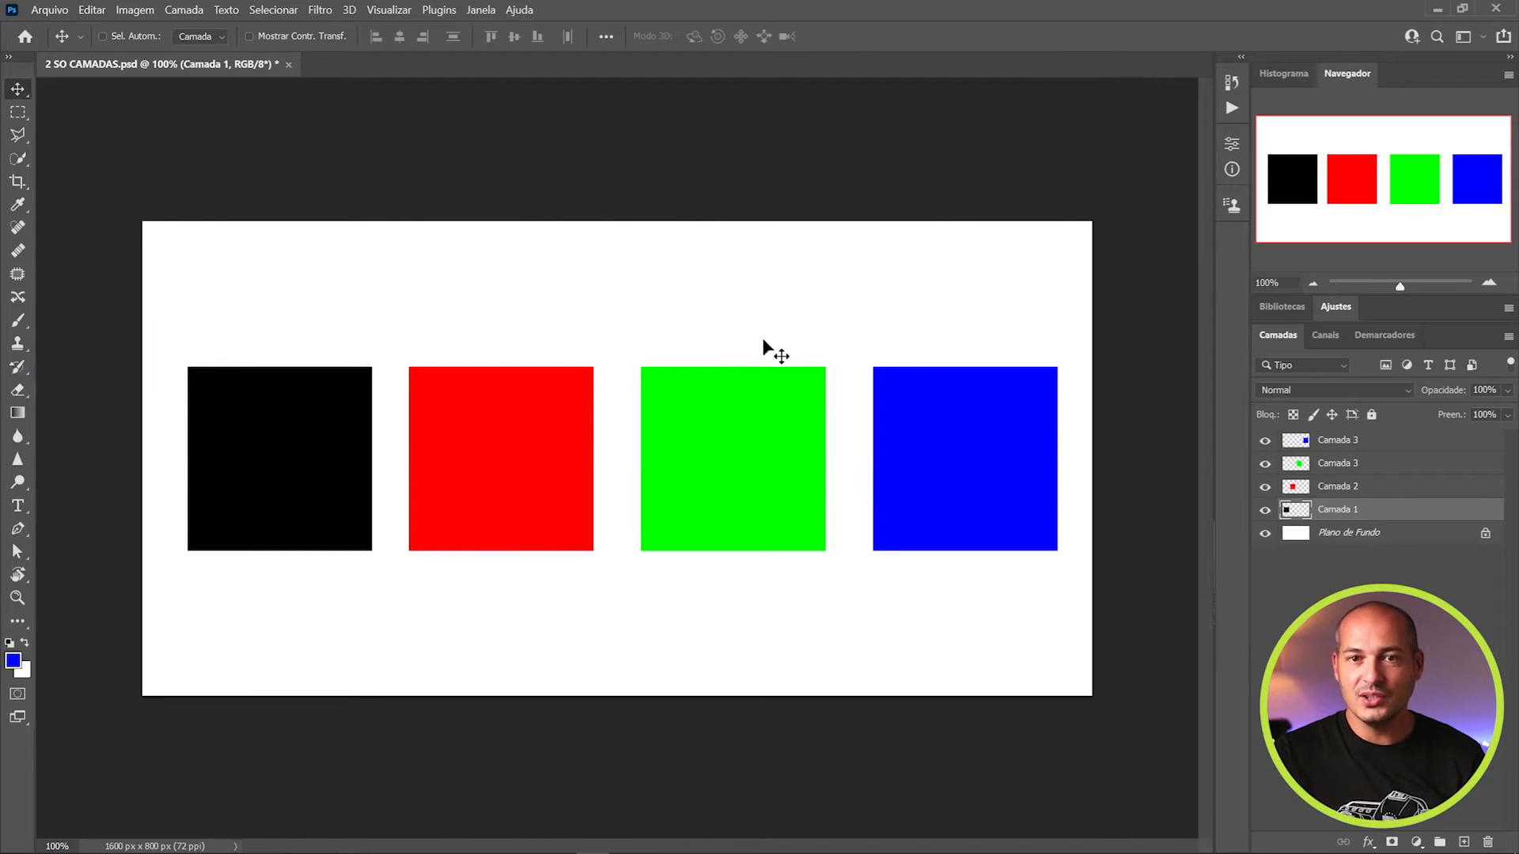
# Select the blue square's layer and shift the square back and forth, leaving it slightly closer to the green square
pyautogui.click(1346, 490)
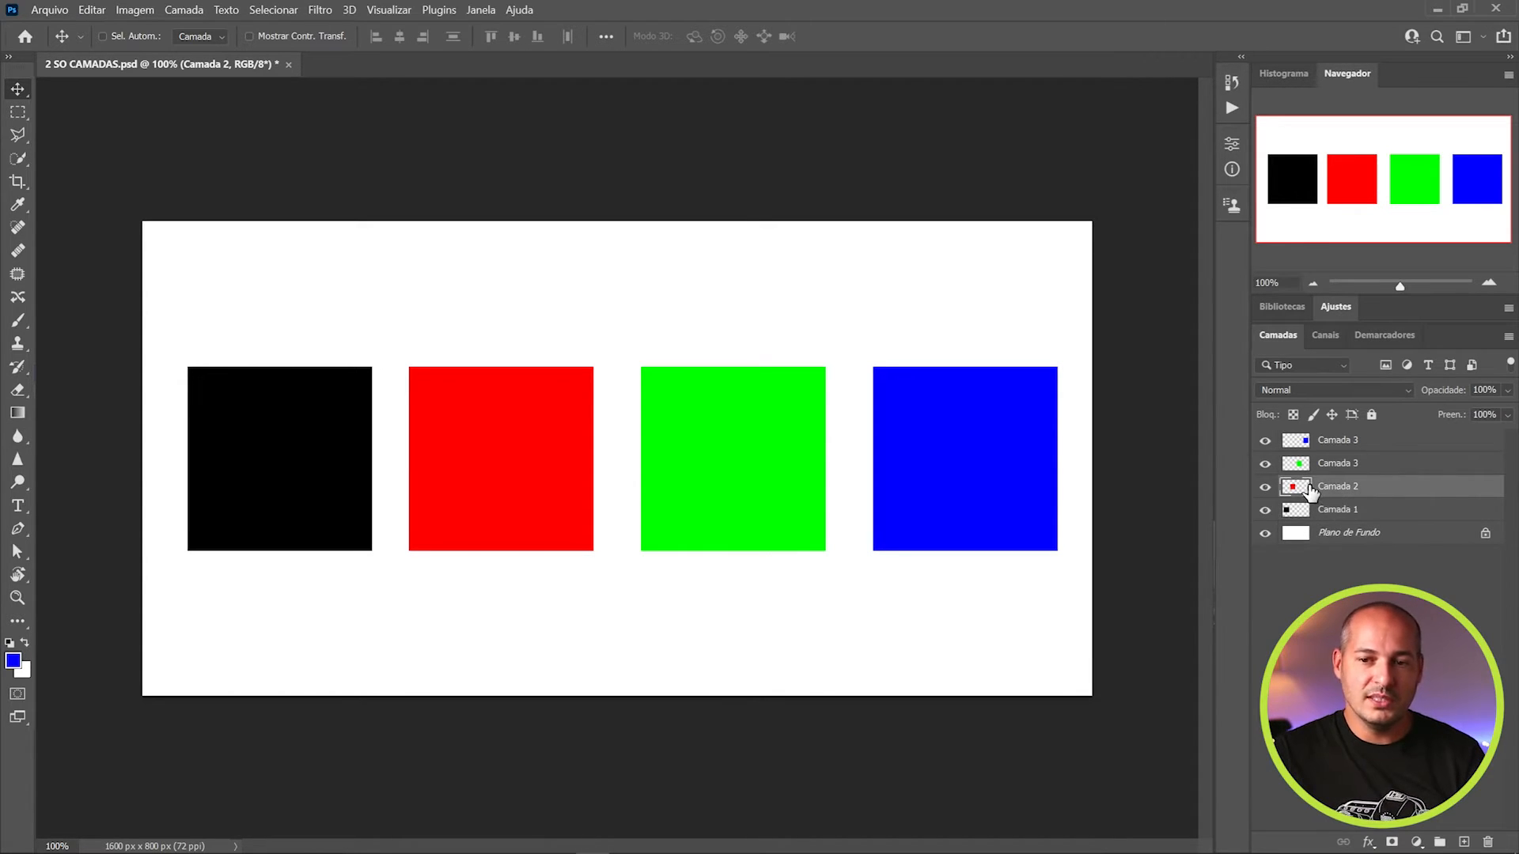
pyautogui.click(1337, 442)
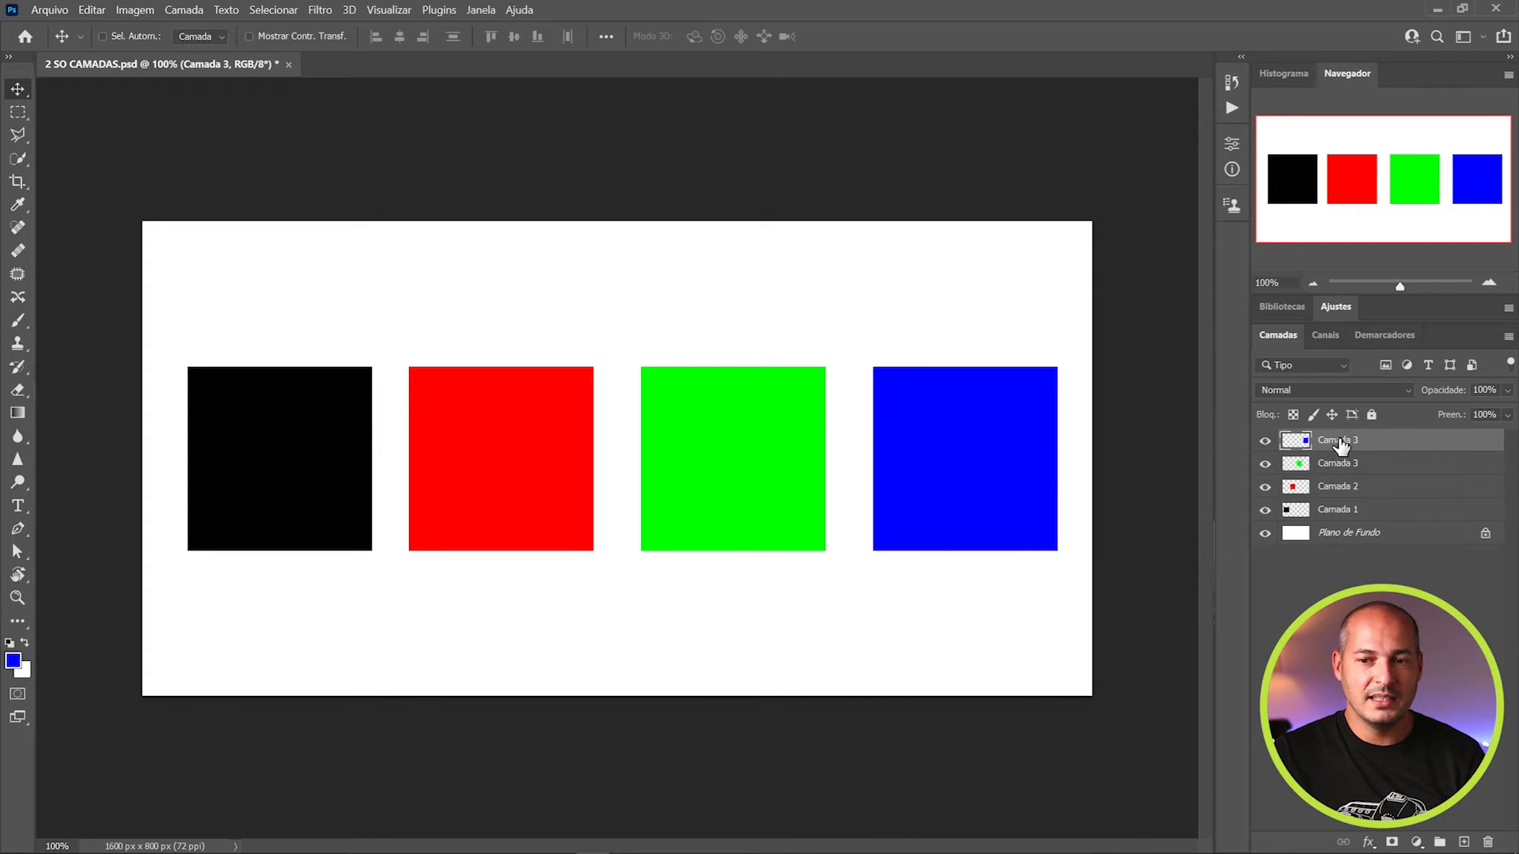
pyautogui.moveTo(1008, 502); pyautogui.dragTo(960, 487)
pyautogui.moveTo(481, 318); pyautogui.dragTo(560, 329)
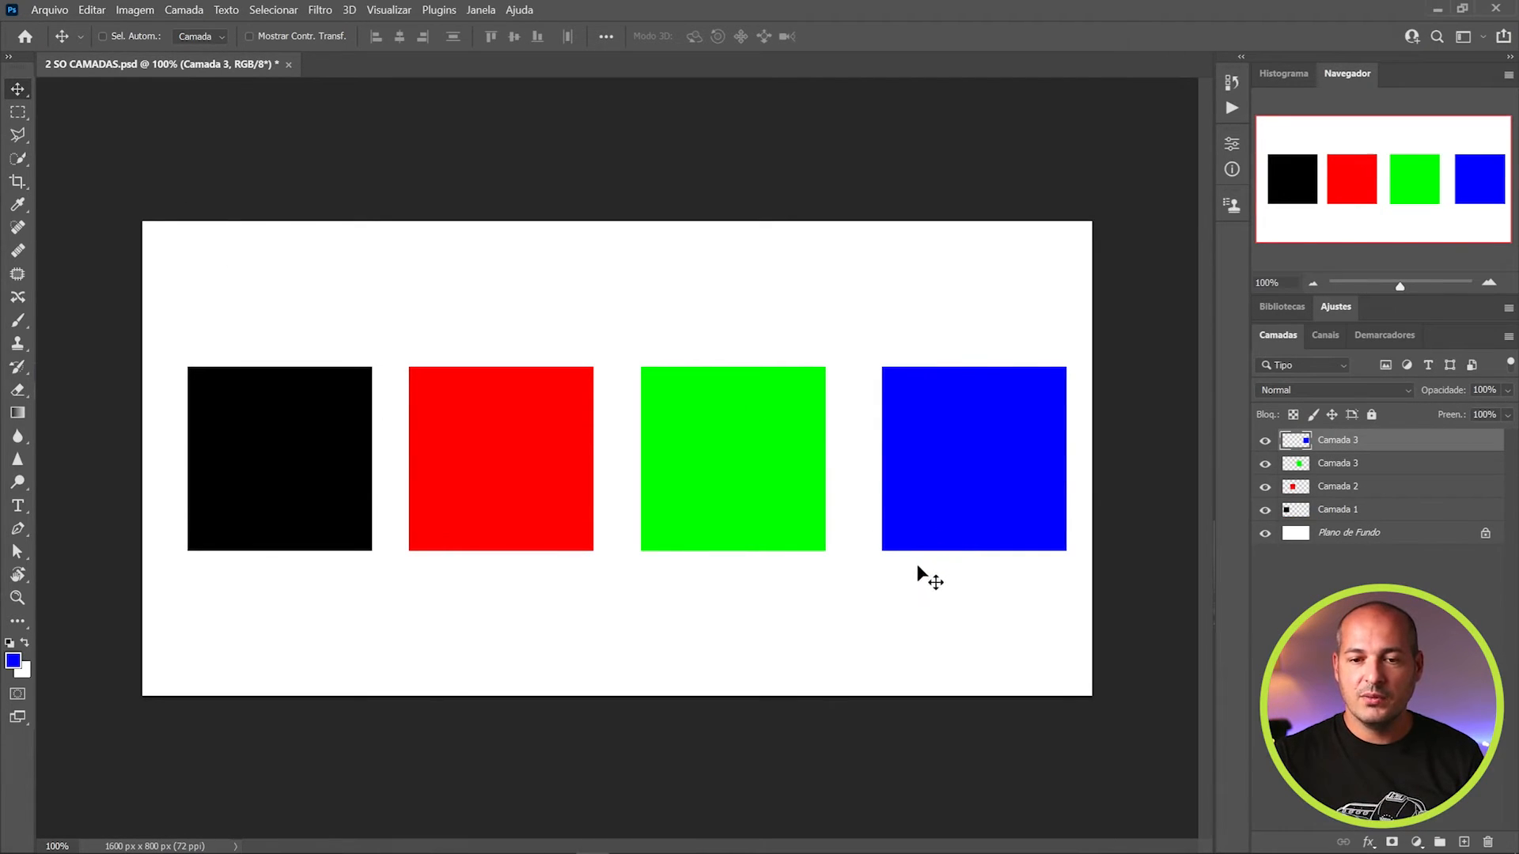
pyautogui.moveTo(884, 551)
pyautogui.mouseDown()
pyautogui.moveTo(585, 603)
pyautogui.moveTo(201, 595)
pyautogui.moveTo(447, 603)
pyautogui.moveTo(773, 583)
pyautogui.moveTo(871, 556)
pyautogui.mouseUp()
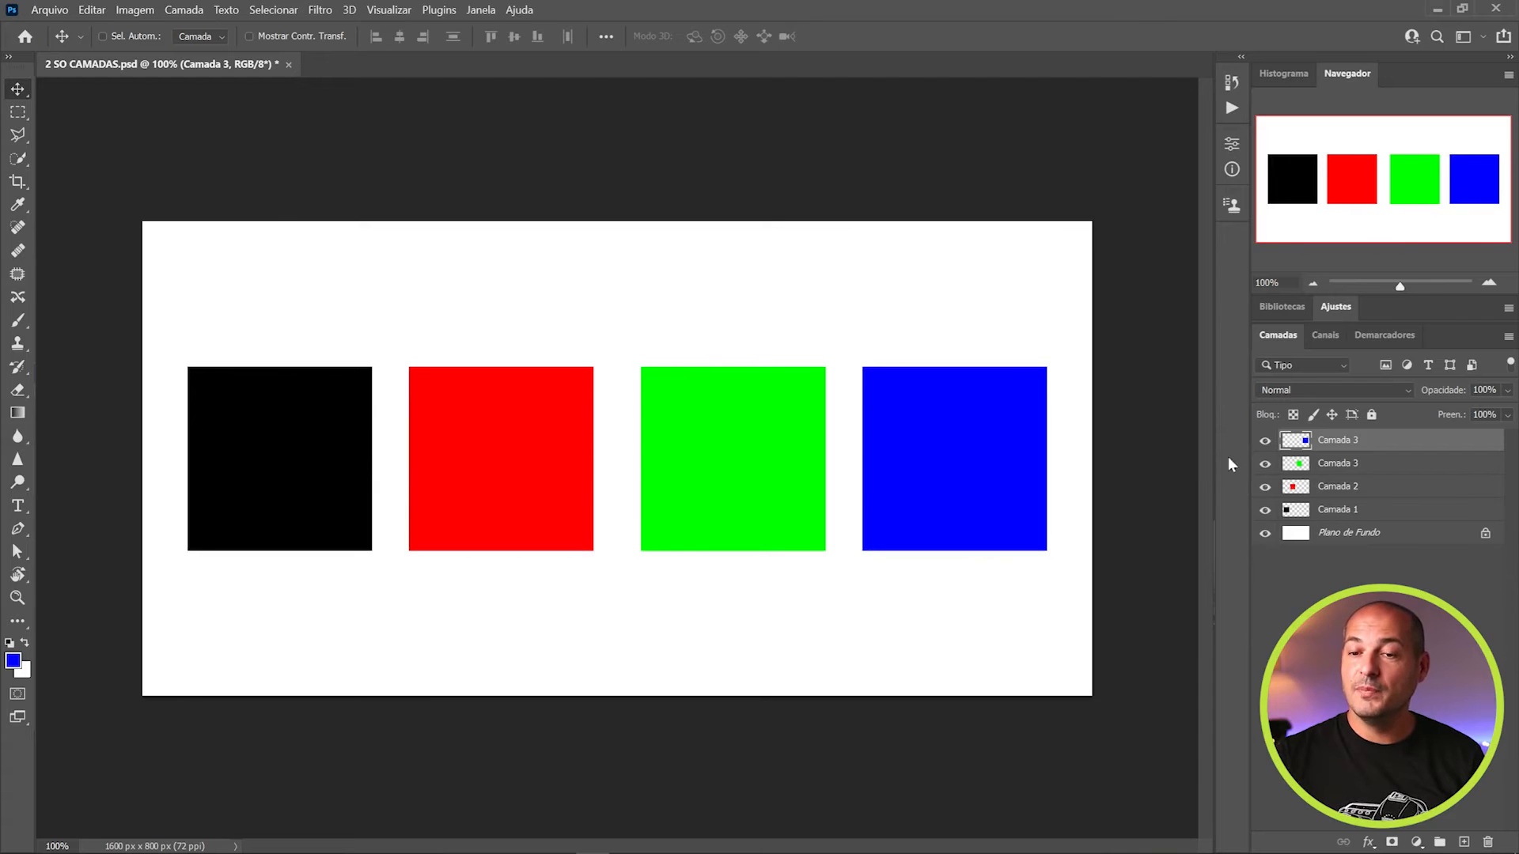
# Move the green square left to overlap the red one, and the black square right until it reaches under the red one
pyautogui.click(1330, 463)
pyautogui.moveTo(770, 448)
pyautogui.mouseDown()
pyautogui.moveTo(887, 529)
pyautogui.moveTo(954, 629)
pyautogui.moveTo(754, 391)
pyautogui.moveTo(943, 590)
pyautogui.moveTo(765, 462)
pyautogui.mouseUp()
pyautogui.moveTo(909, 495); pyautogui.dragTo(809, 485)
pyautogui.click(1336, 509)
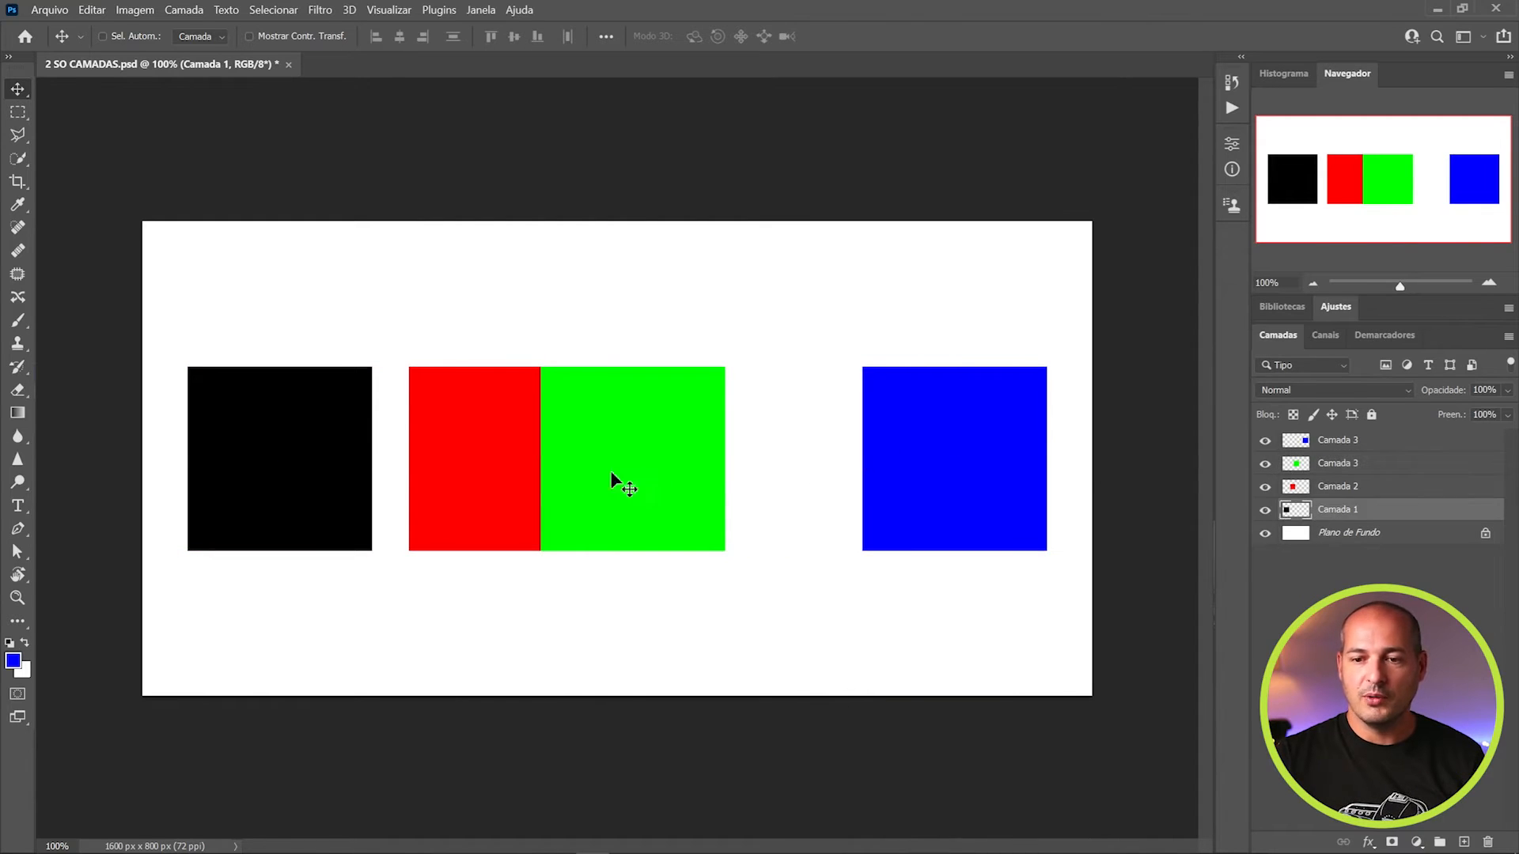
pyautogui.moveTo(340, 475); pyautogui.dragTo(401, 464)
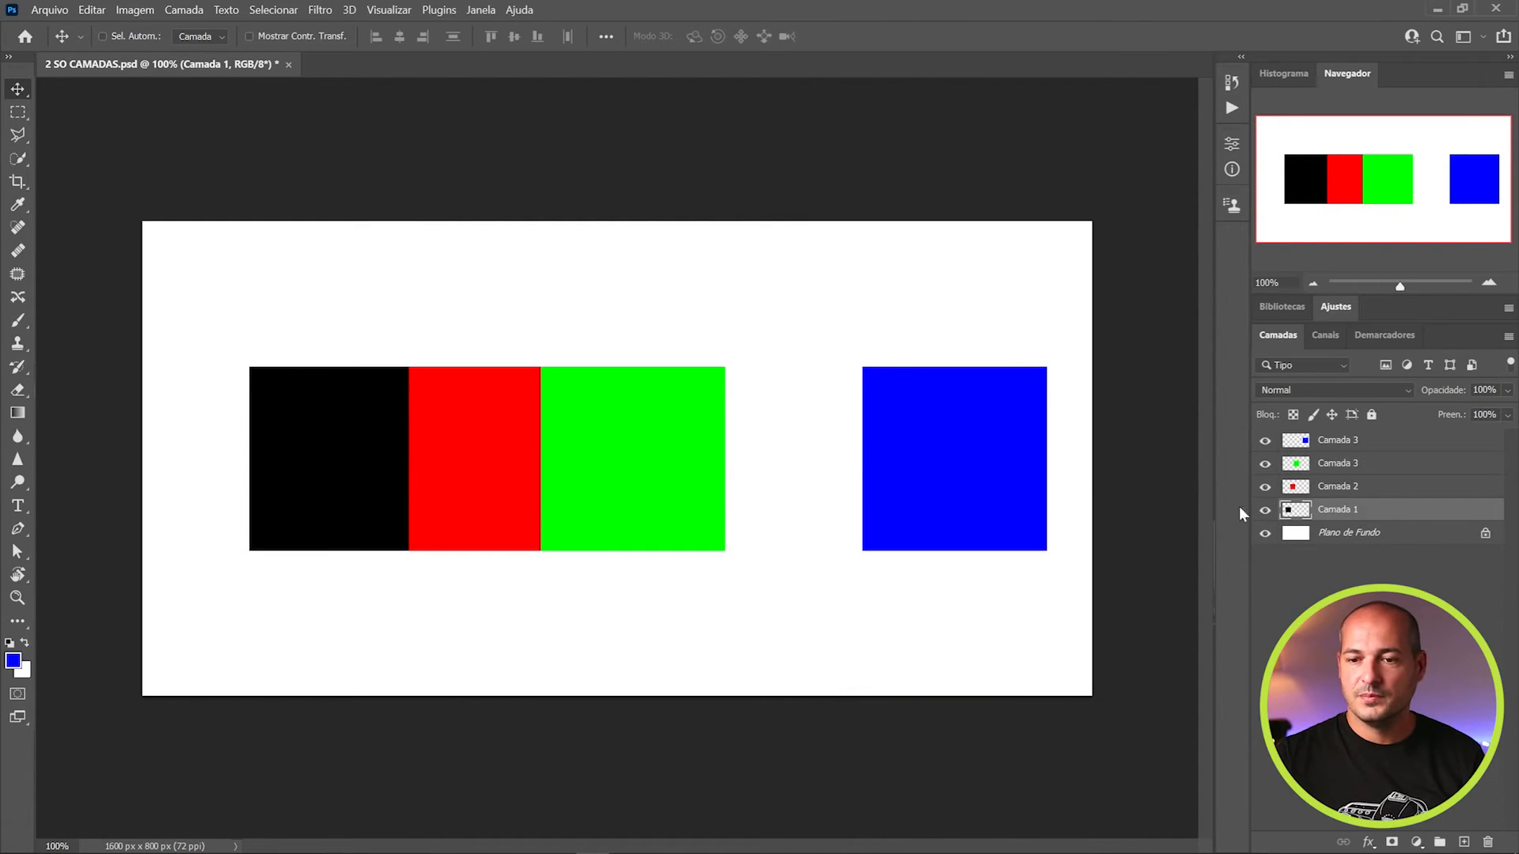
# Move the blue square over the red one and reorder its layer to sit directly above Plano de Fundo
pyautogui.click(1337, 440)
pyautogui.moveTo(1018, 462); pyautogui.dragTo(519, 464)
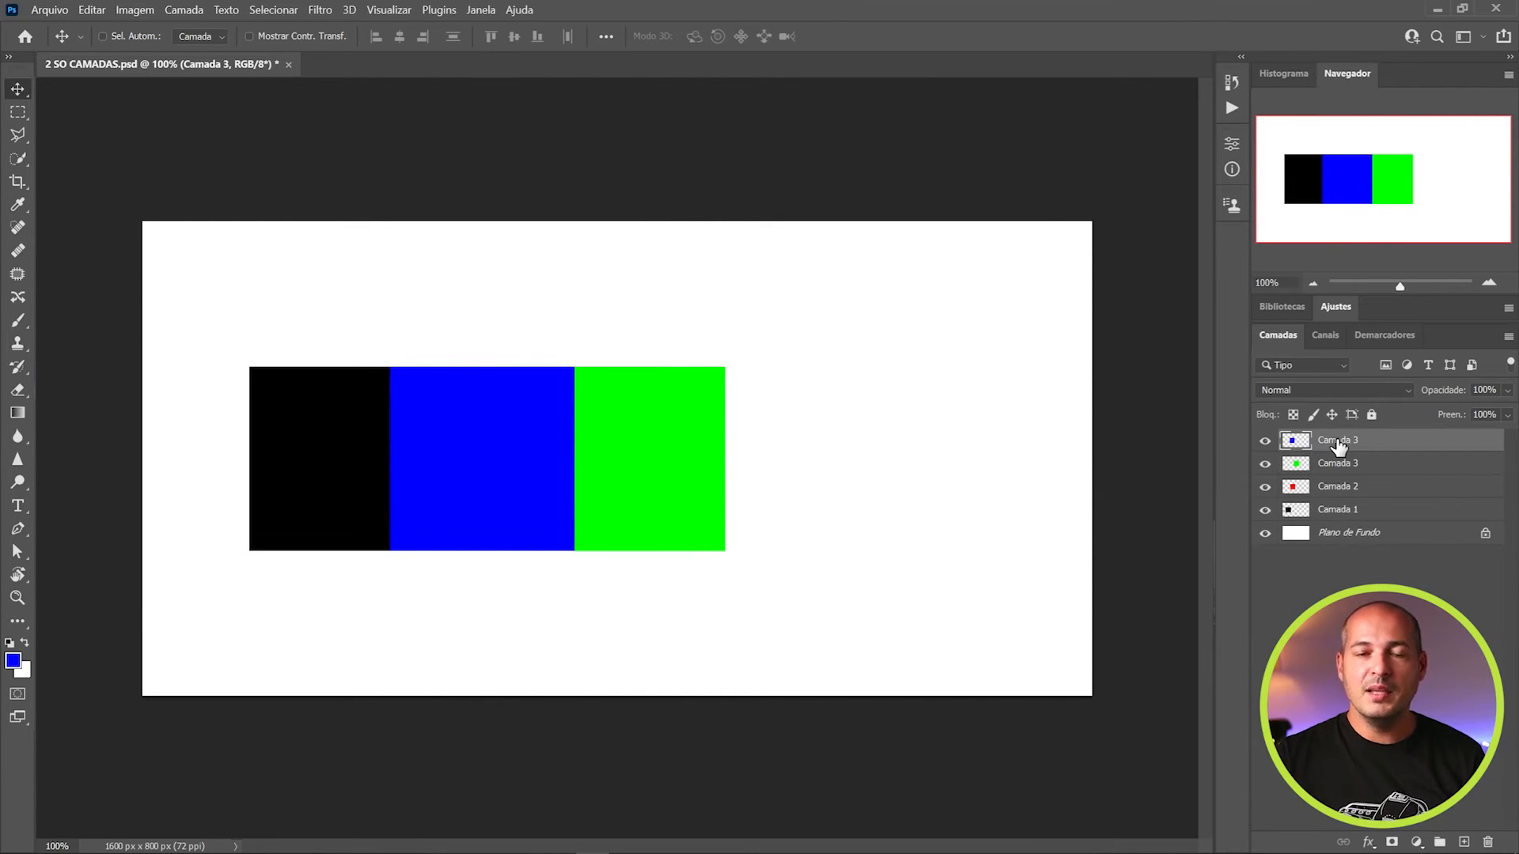
pyautogui.moveTo(1352, 444); pyautogui.dragTo(1354, 522)
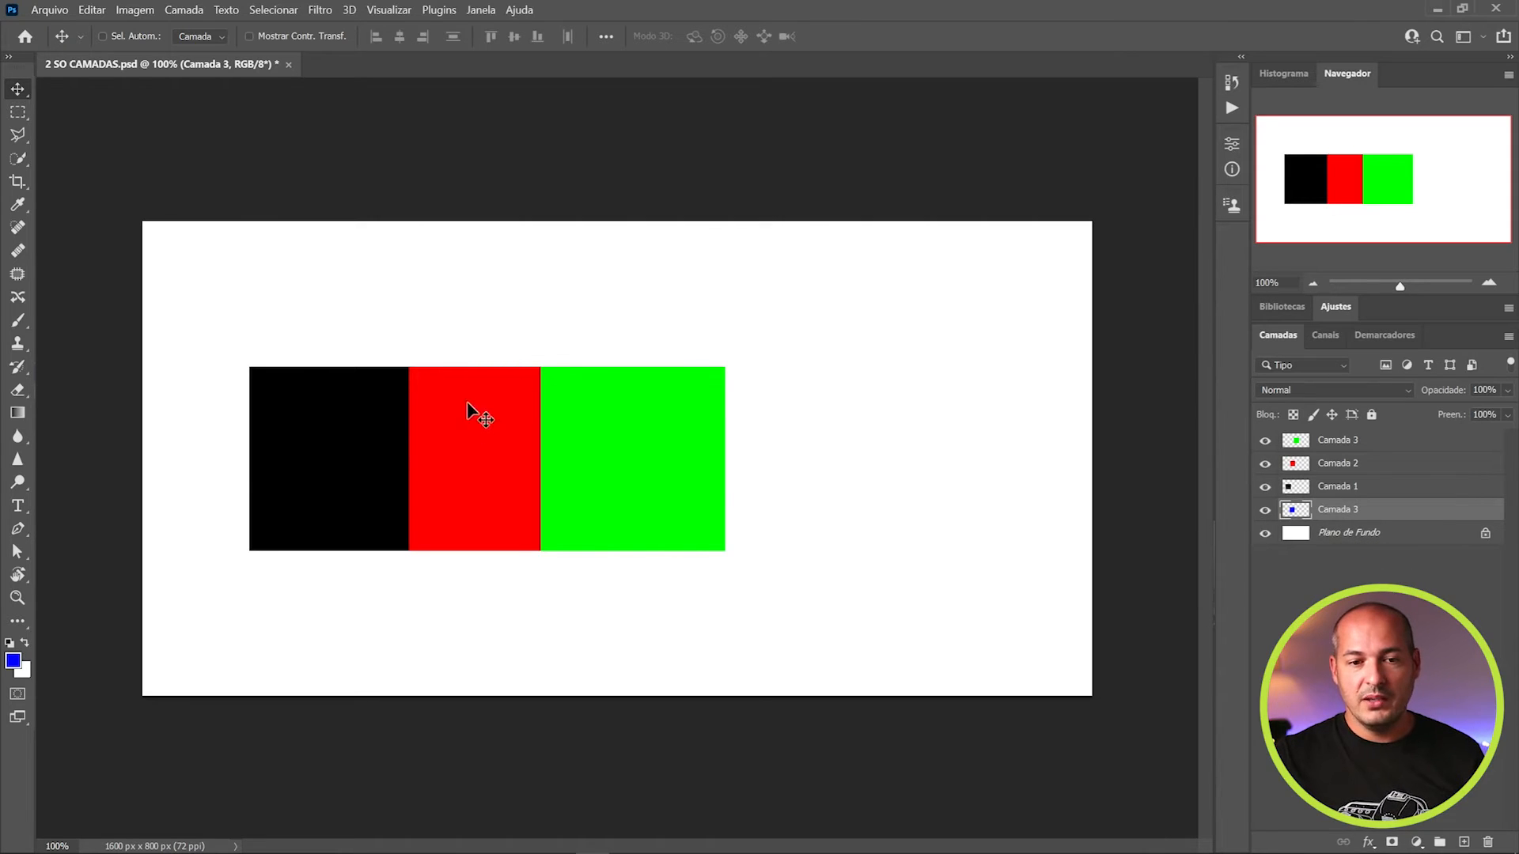
# Toggle the visibility of the red square's layer, Camada 2, repeatedly to reveal the blue square beneath, leaving it visible
pyautogui.click(1266, 467)
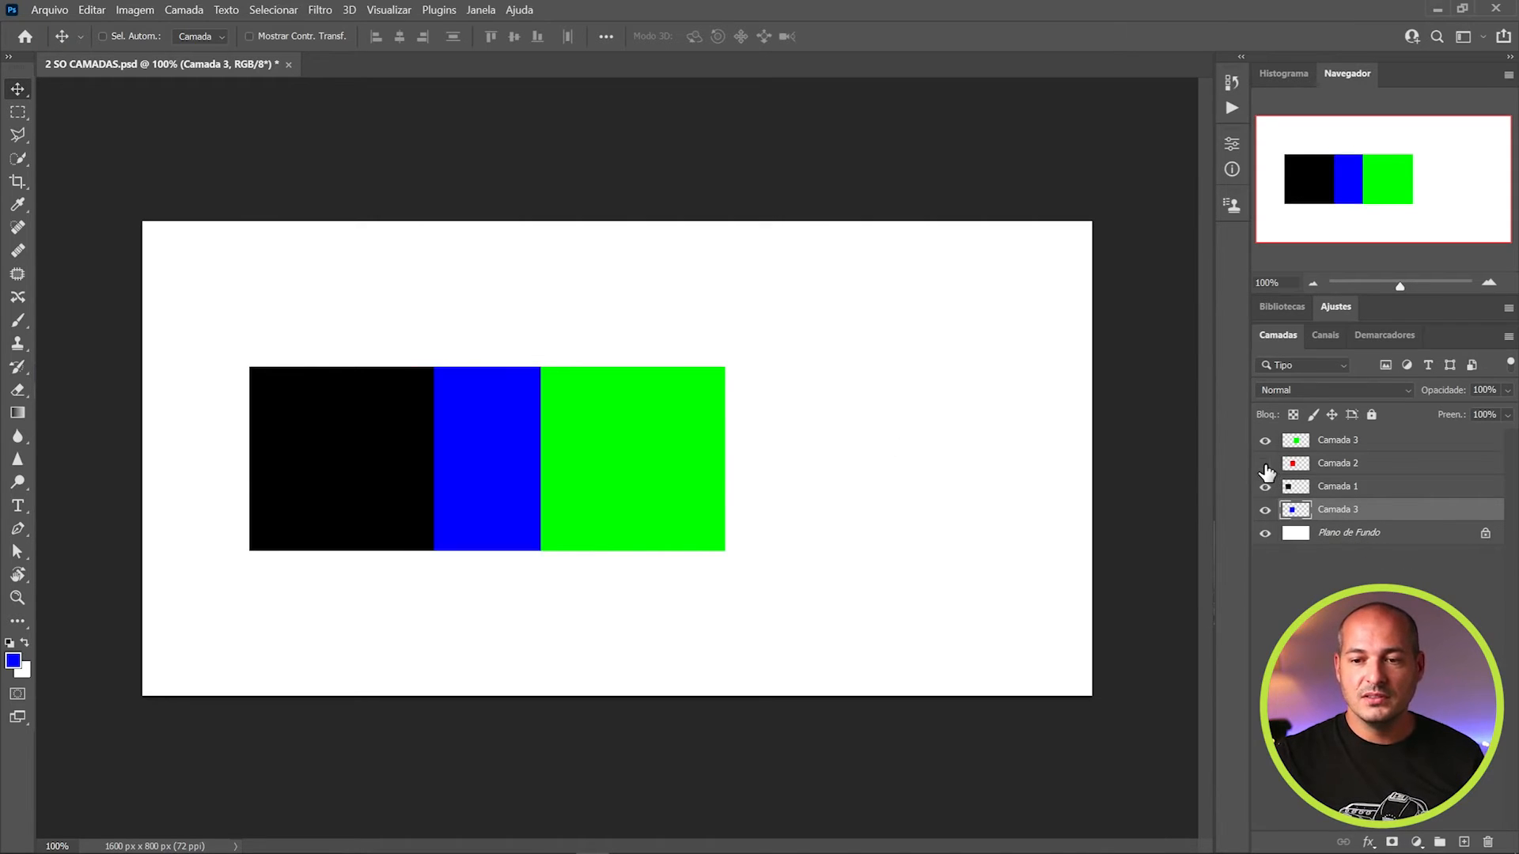
pyautogui.click(1266, 467)
pyautogui.click(1266, 466)
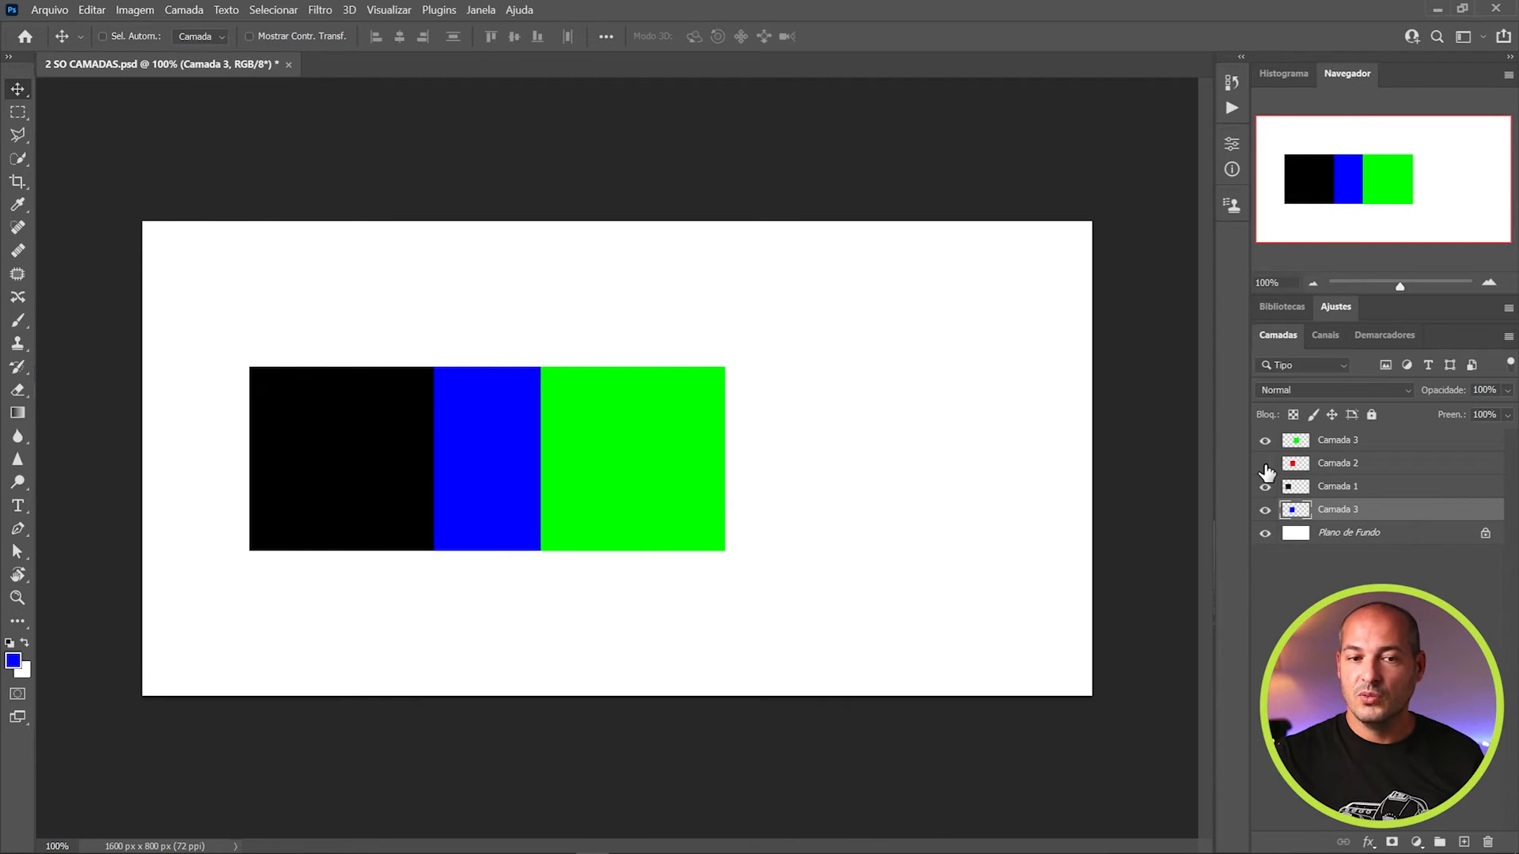
pyautogui.click(1266, 466)
pyautogui.click(1266, 467)
pyautogui.click(1266, 467)
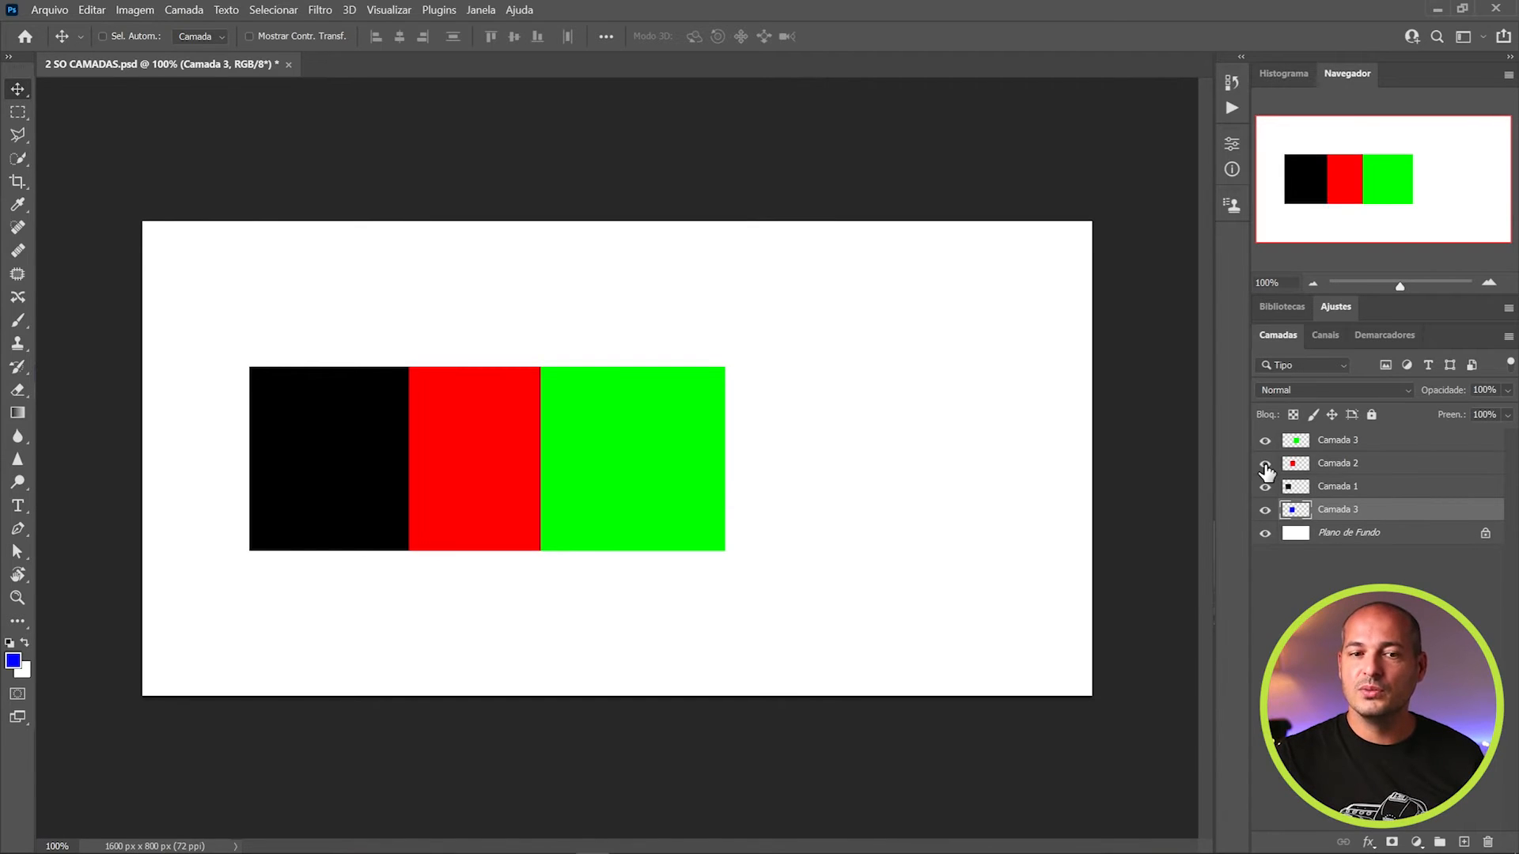
# Hide and reshow the red square's layer, Camada 2, and reorder the blue square's layer to the top of the stack
pyautogui.click(1266, 467)
pyautogui.click(1266, 467)
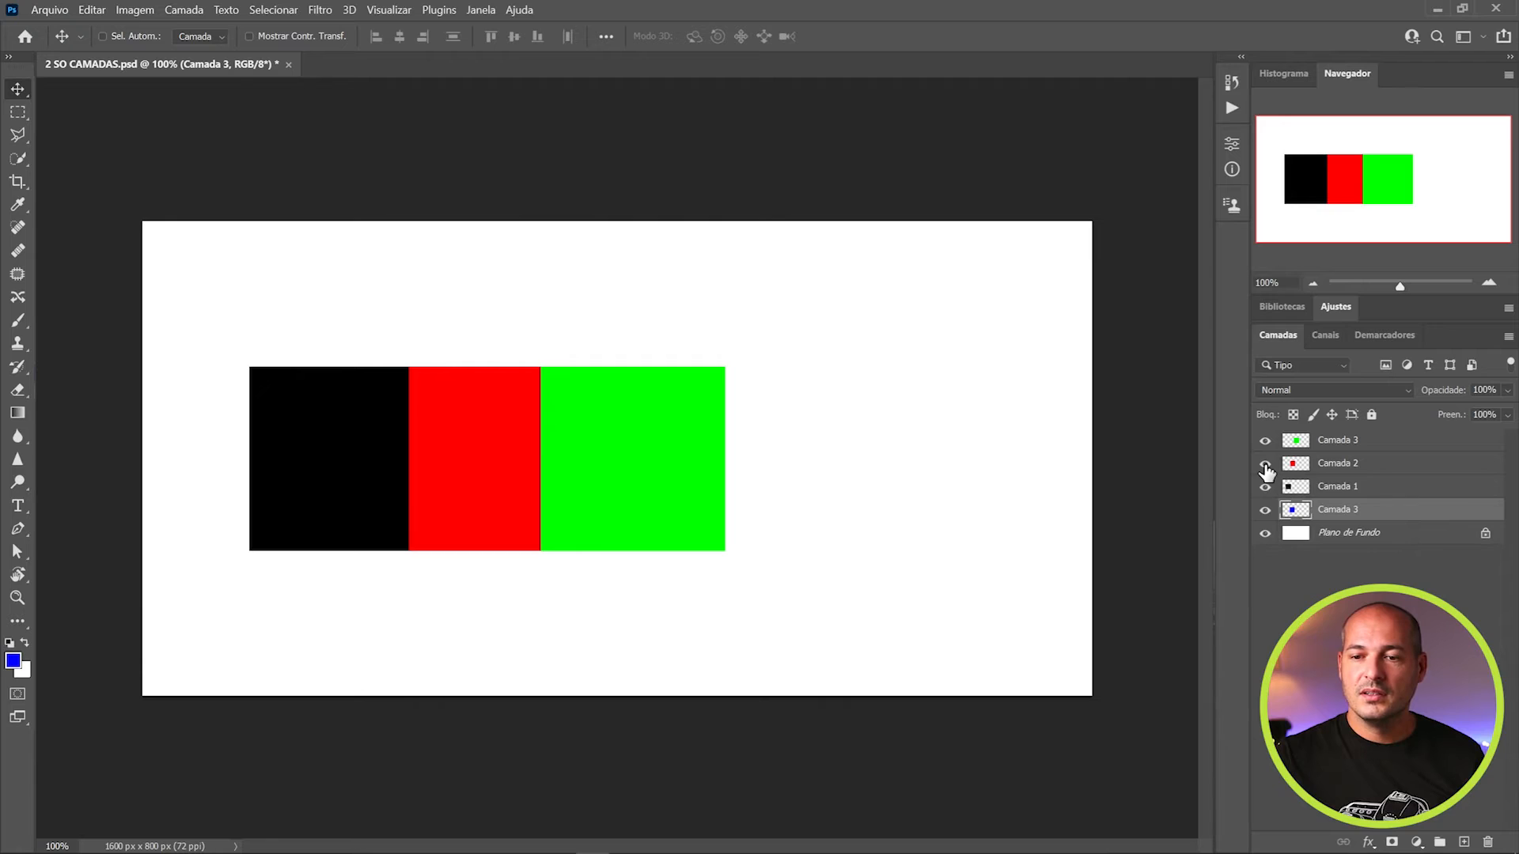
pyautogui.moveTo(1295, 510); pyautogui.dragTo(1346, 443)
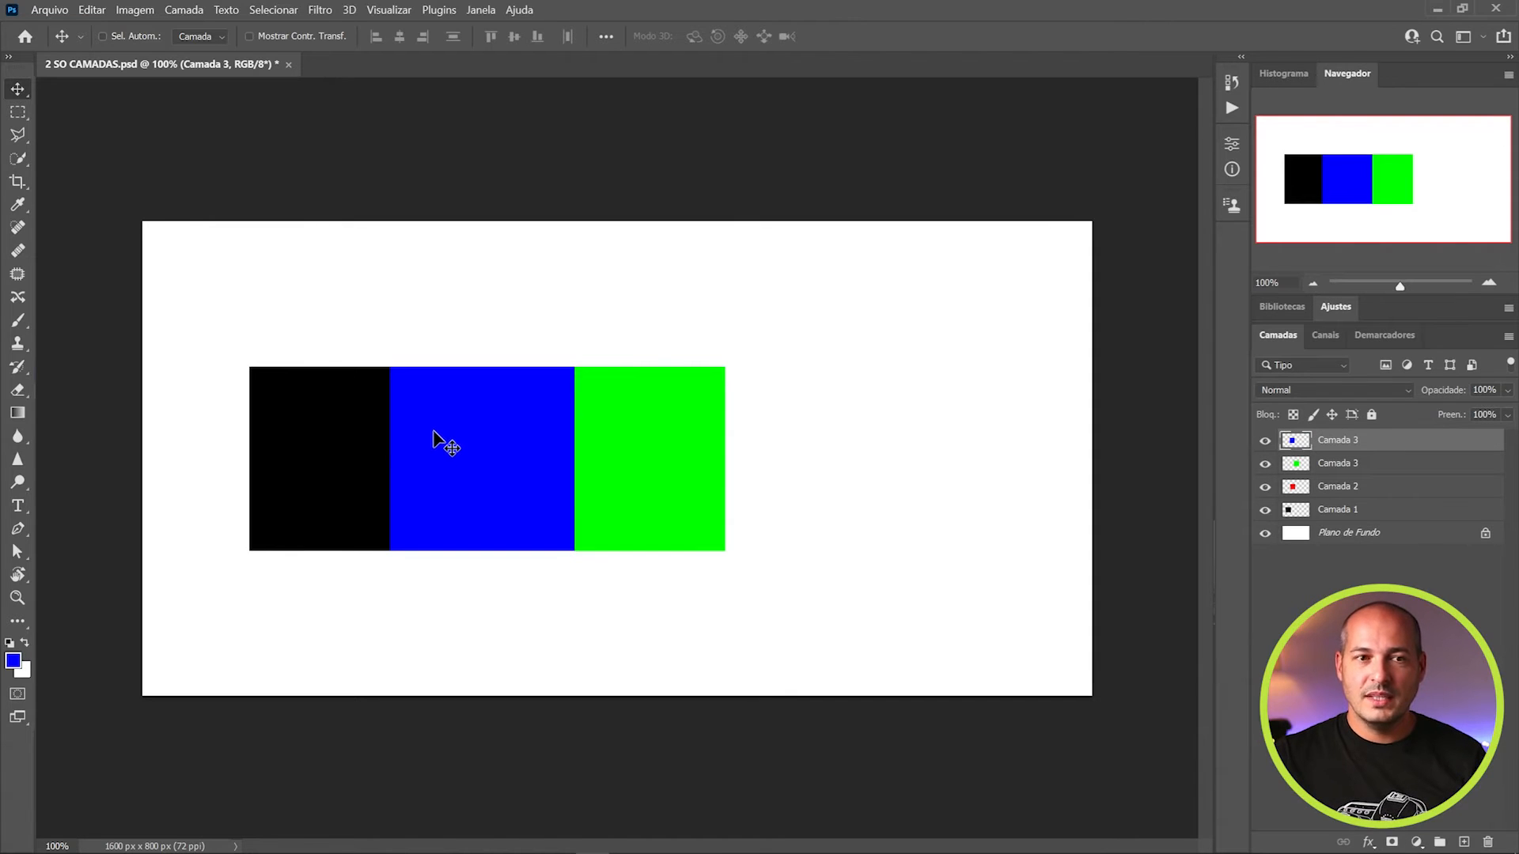
# Close 2 SO CAMADAS.psd without saving its changes and open 4 MONTAGEM.psd from the ARQUIVOS PARA O CURSO folder
pyautogui.click(288, 64)
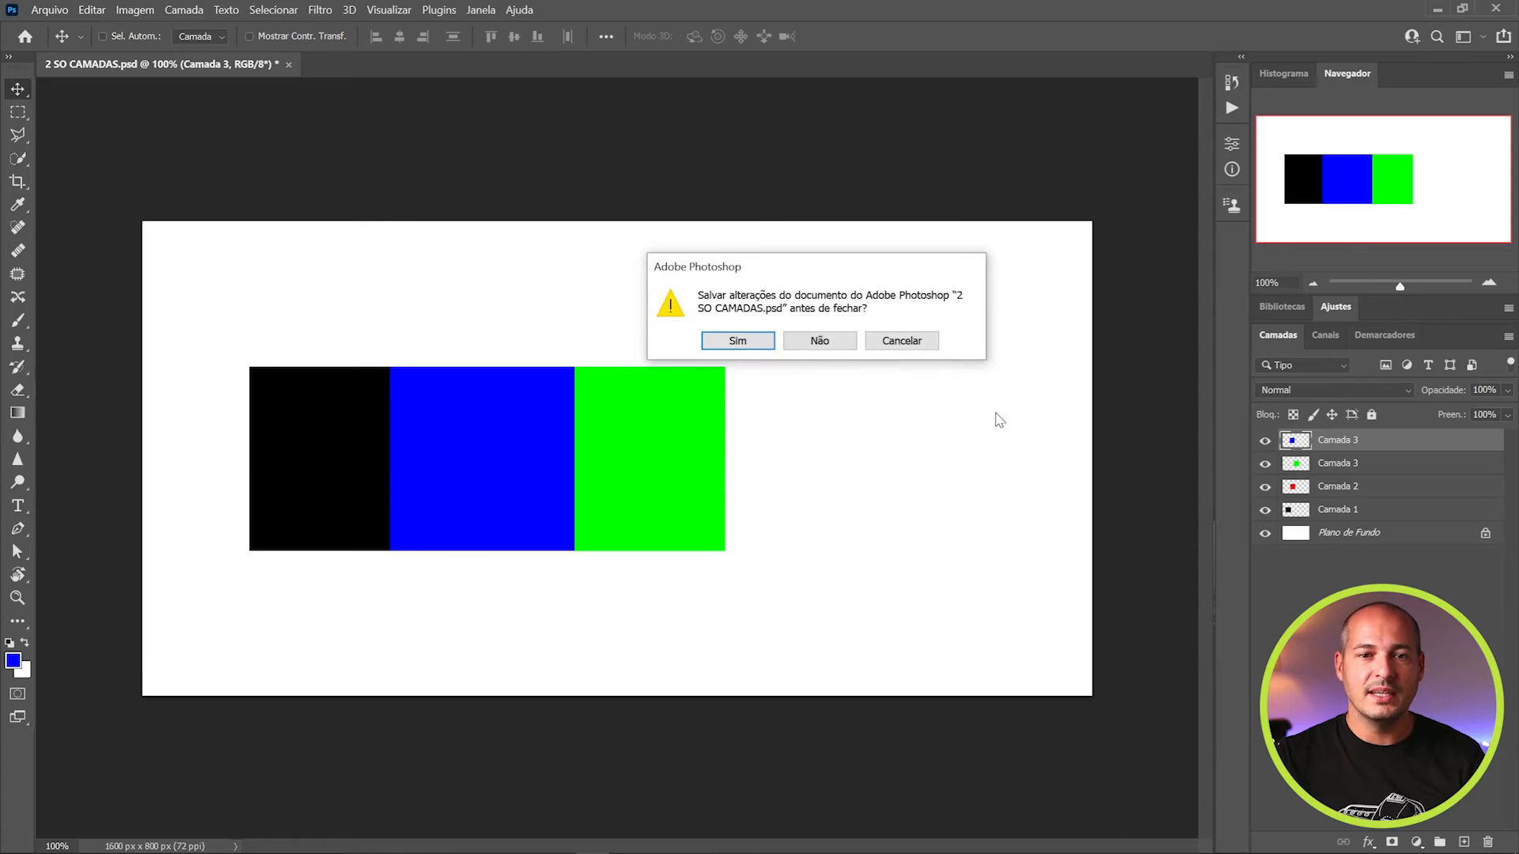
pyautogui.click(834, 342)
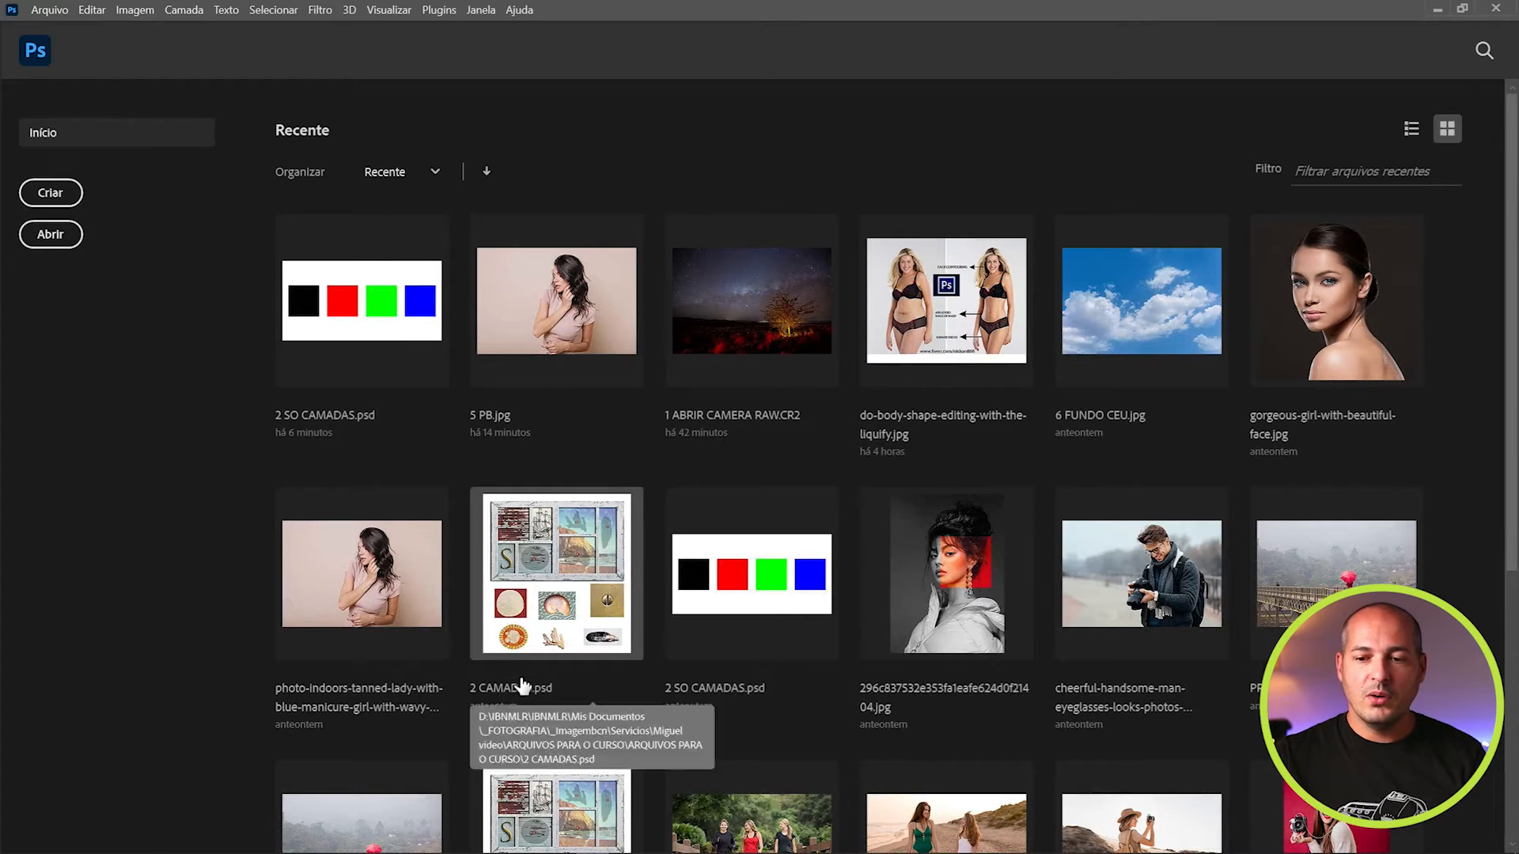
pyautogui.click(55, 11)
pyautogui.click(59, 46)
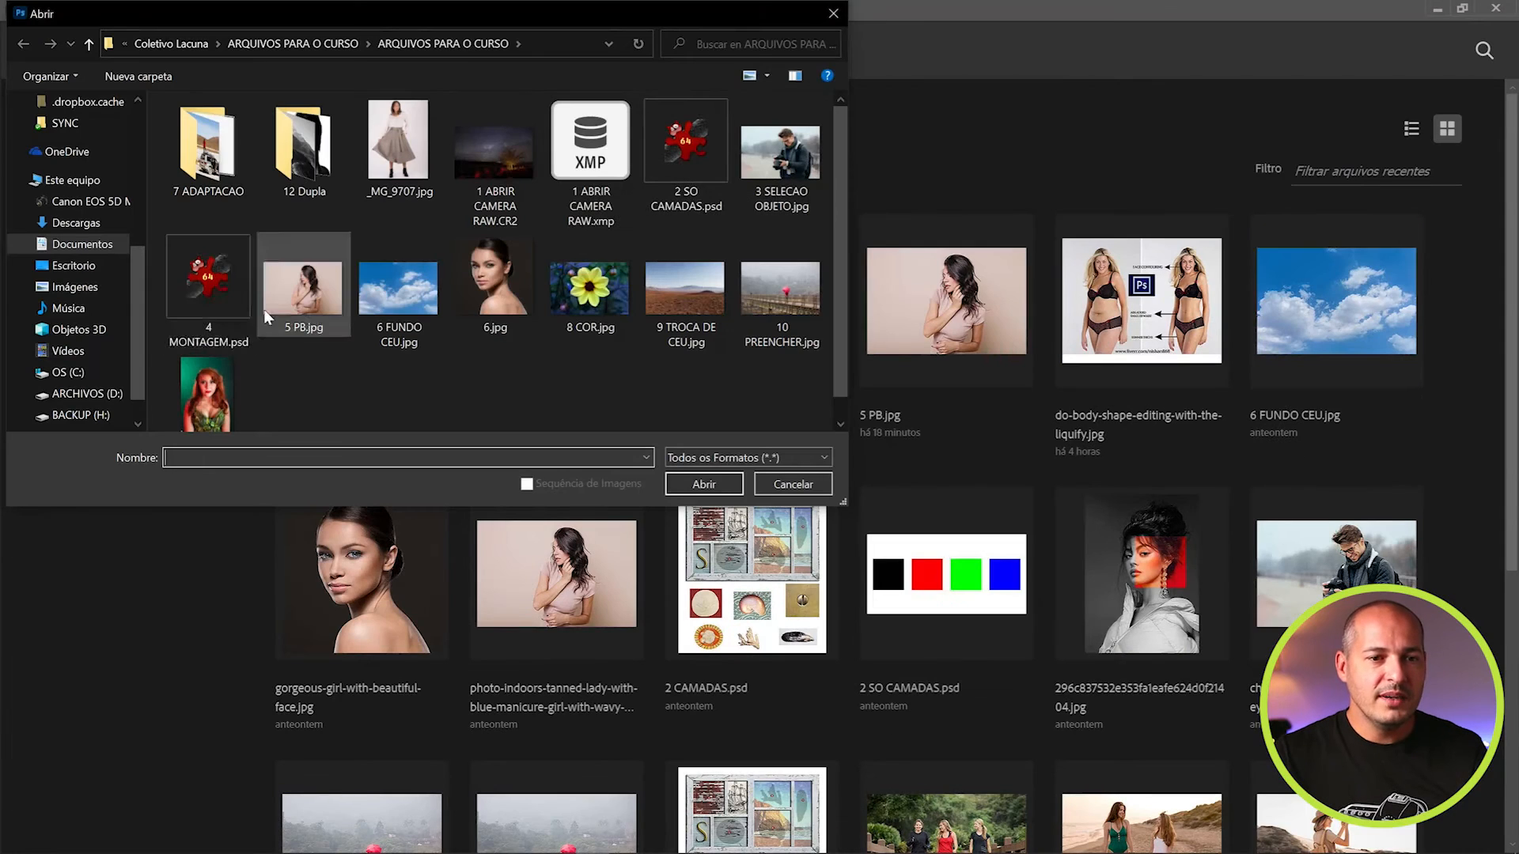
pyautogui.click(214, 299)
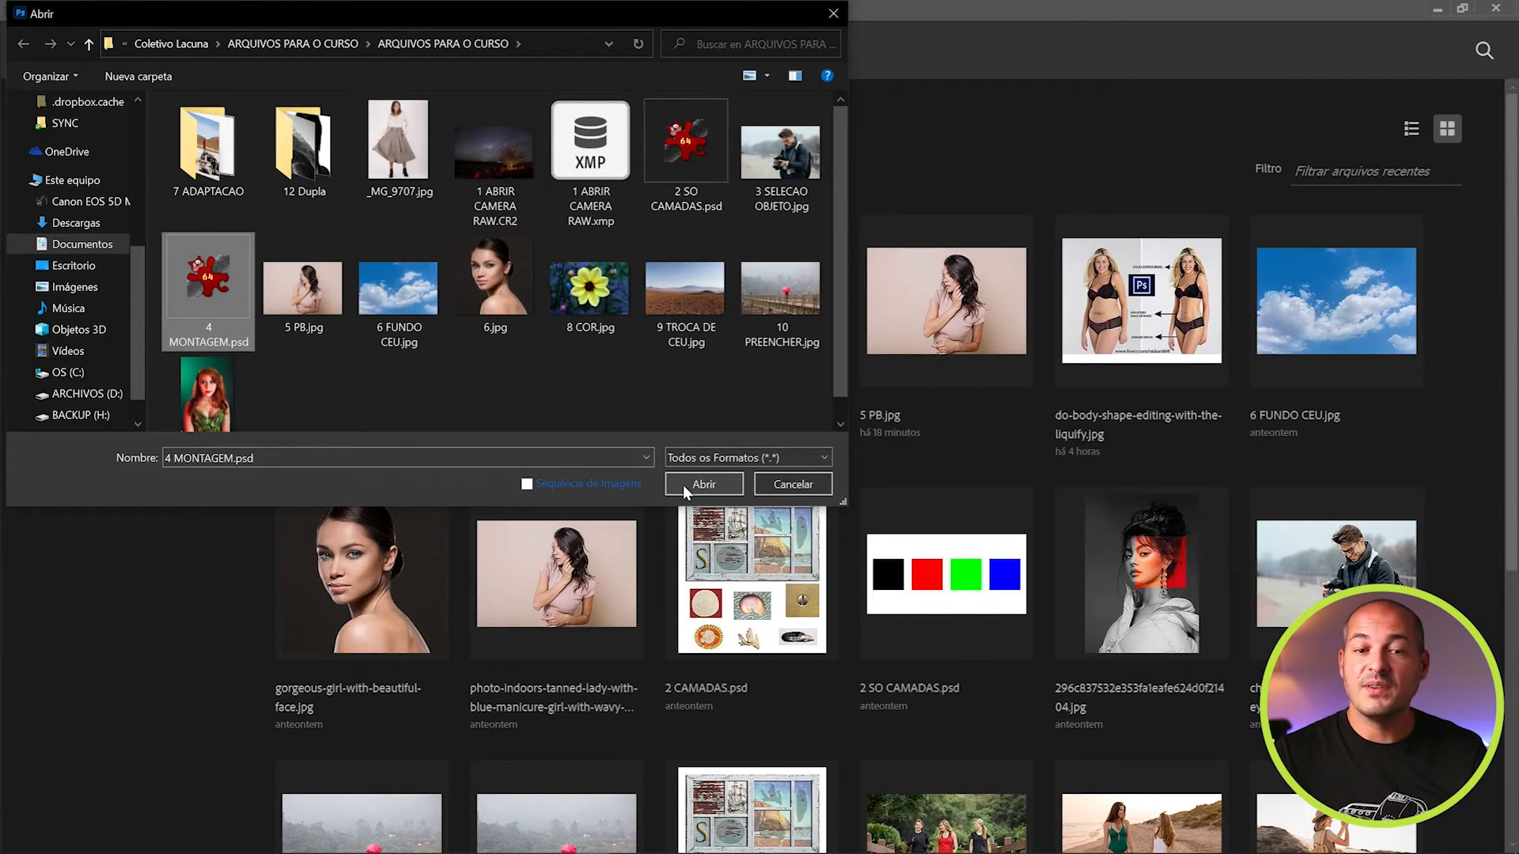
pyautogui.click(685, 485)
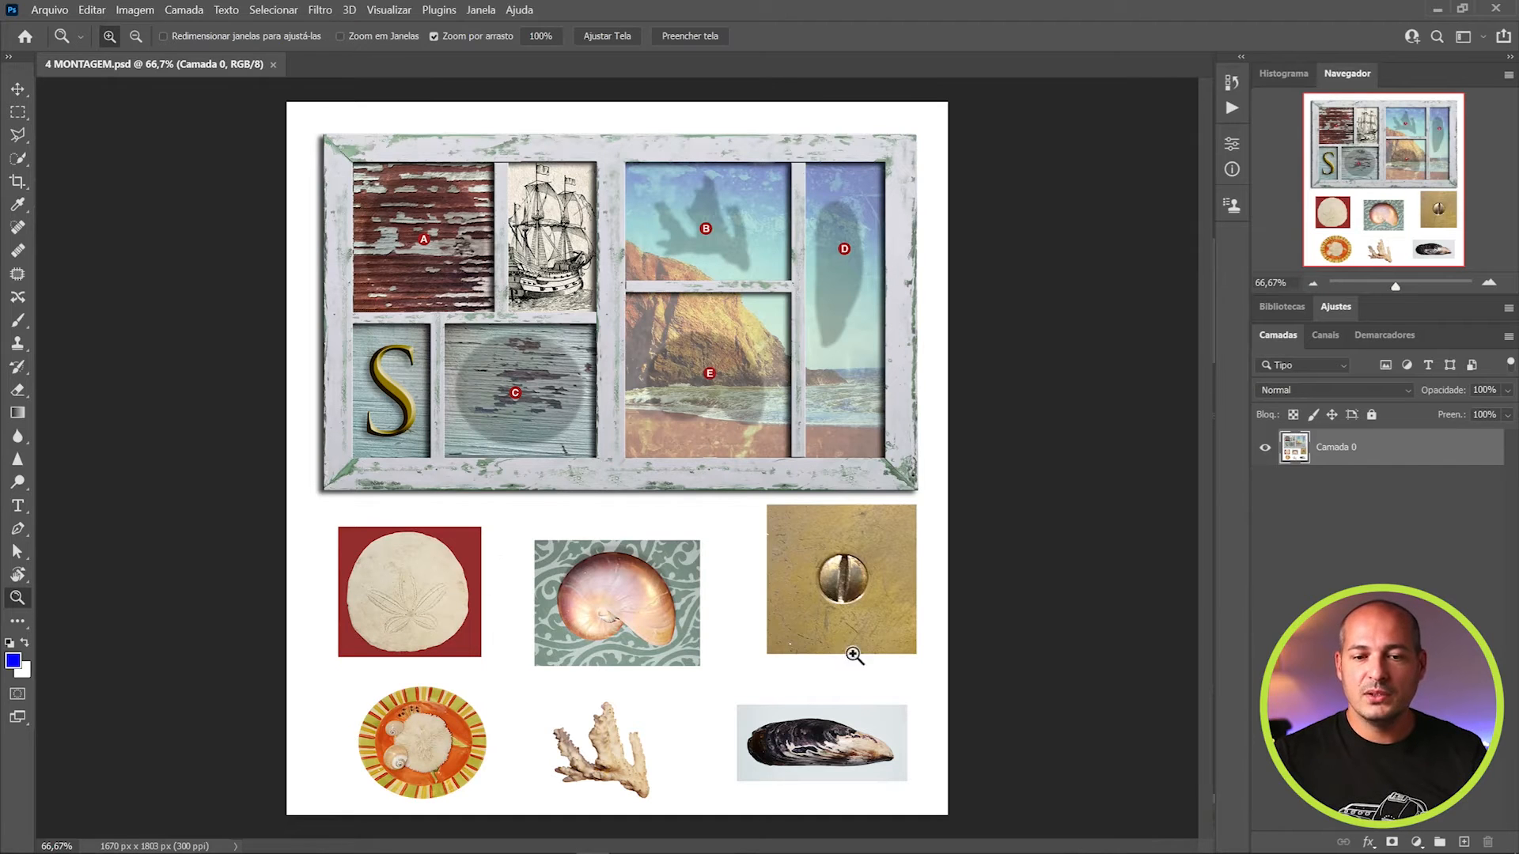
# Duplicate the Camada 0 layer within 4 MONTAGEM.psd, keeping the suggested name Camada 0 copiar
pyautogui.click(392, 648)
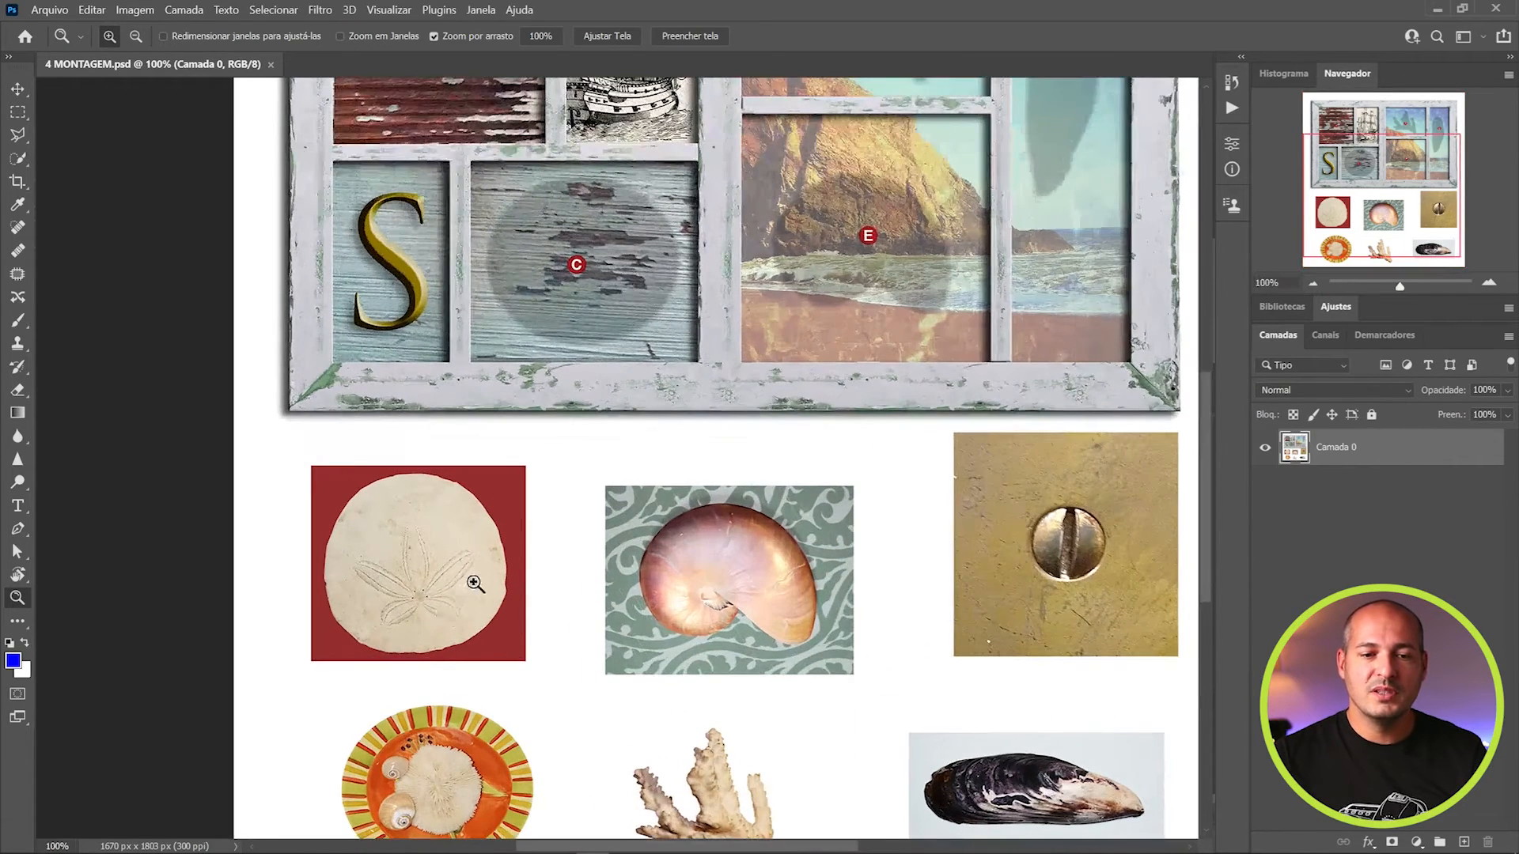
pyautogui.moveTo(689, 630); pyautogui.dragTo(723, 748)
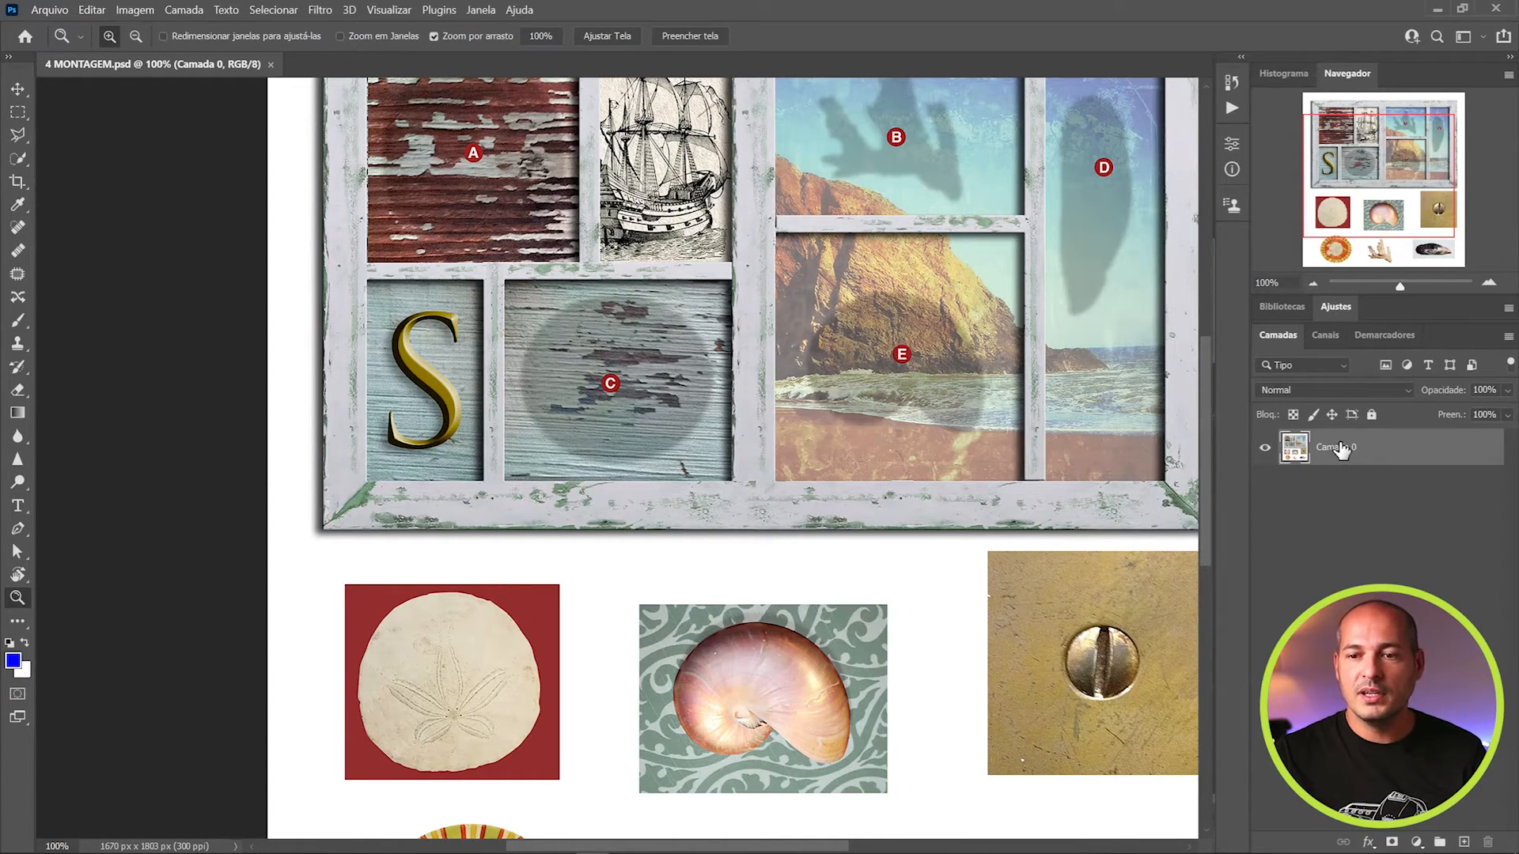
pyautogui.rightClick(1340, 449)
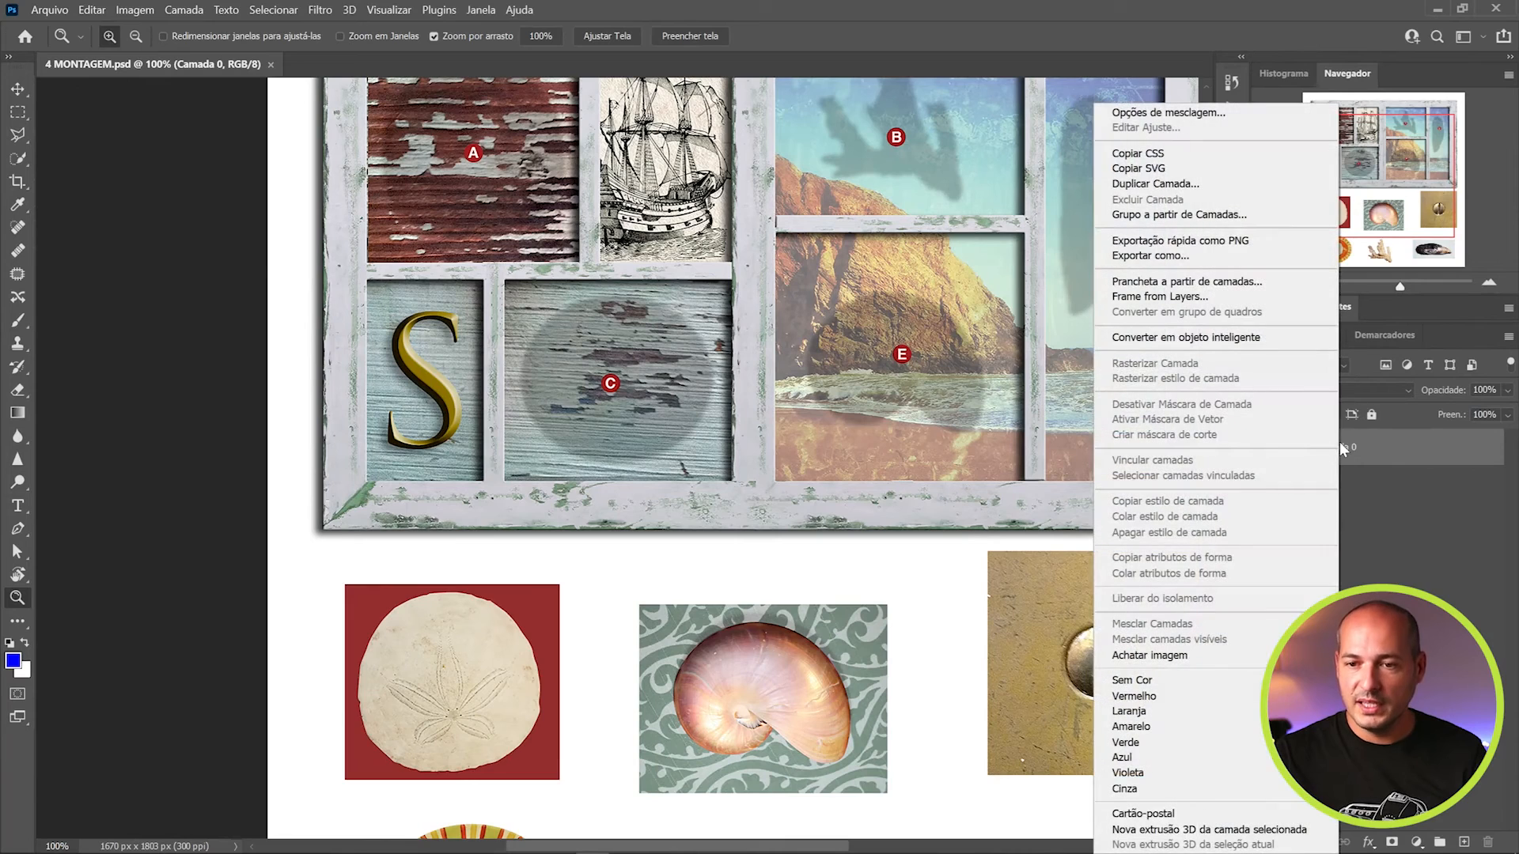
pyautogui.click(1174, 184)
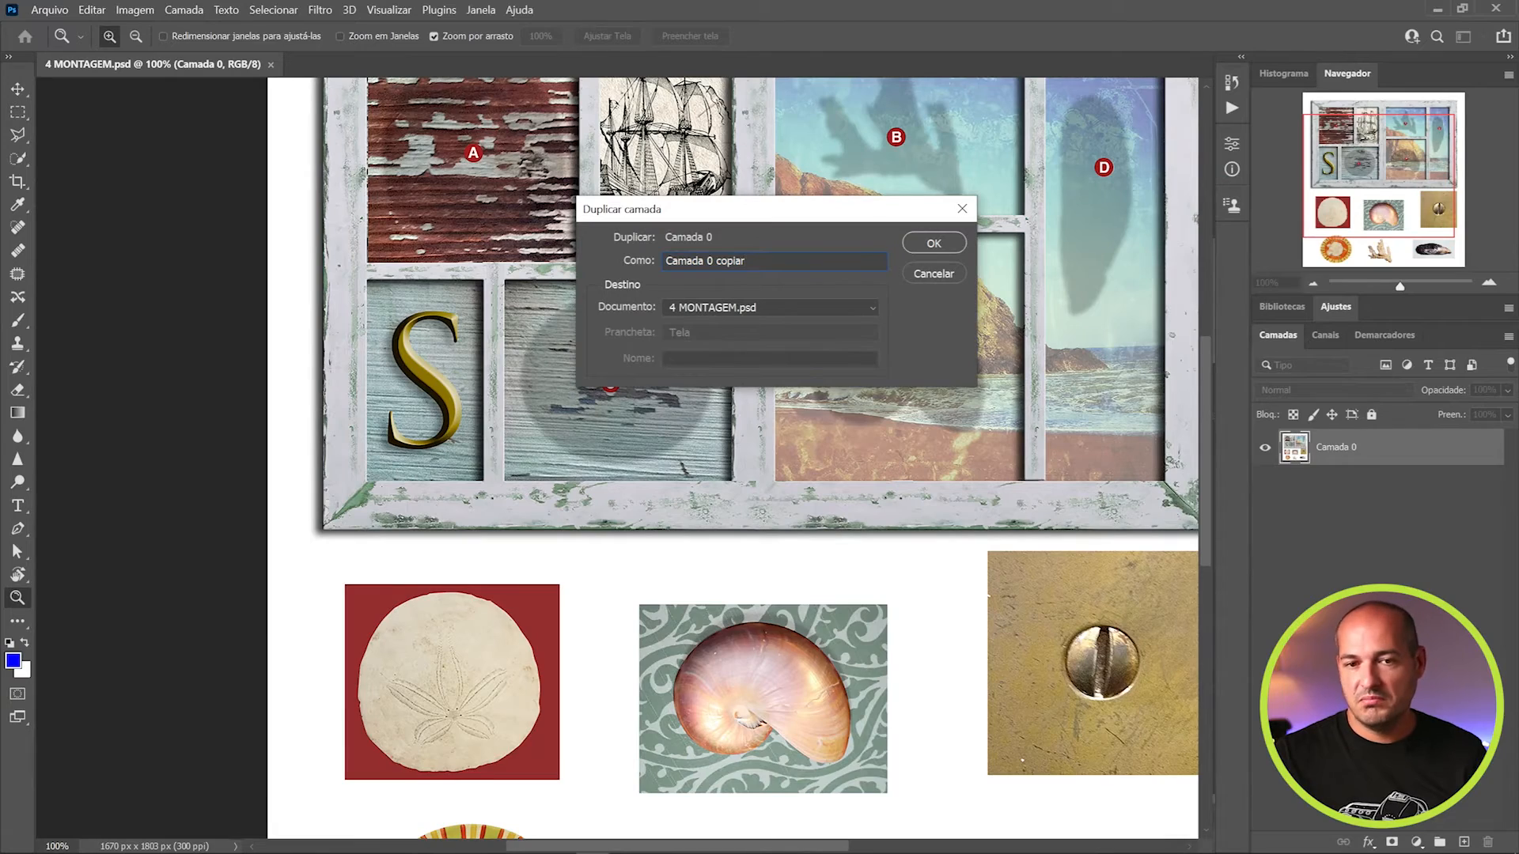
pyautogui.click(927, 247)
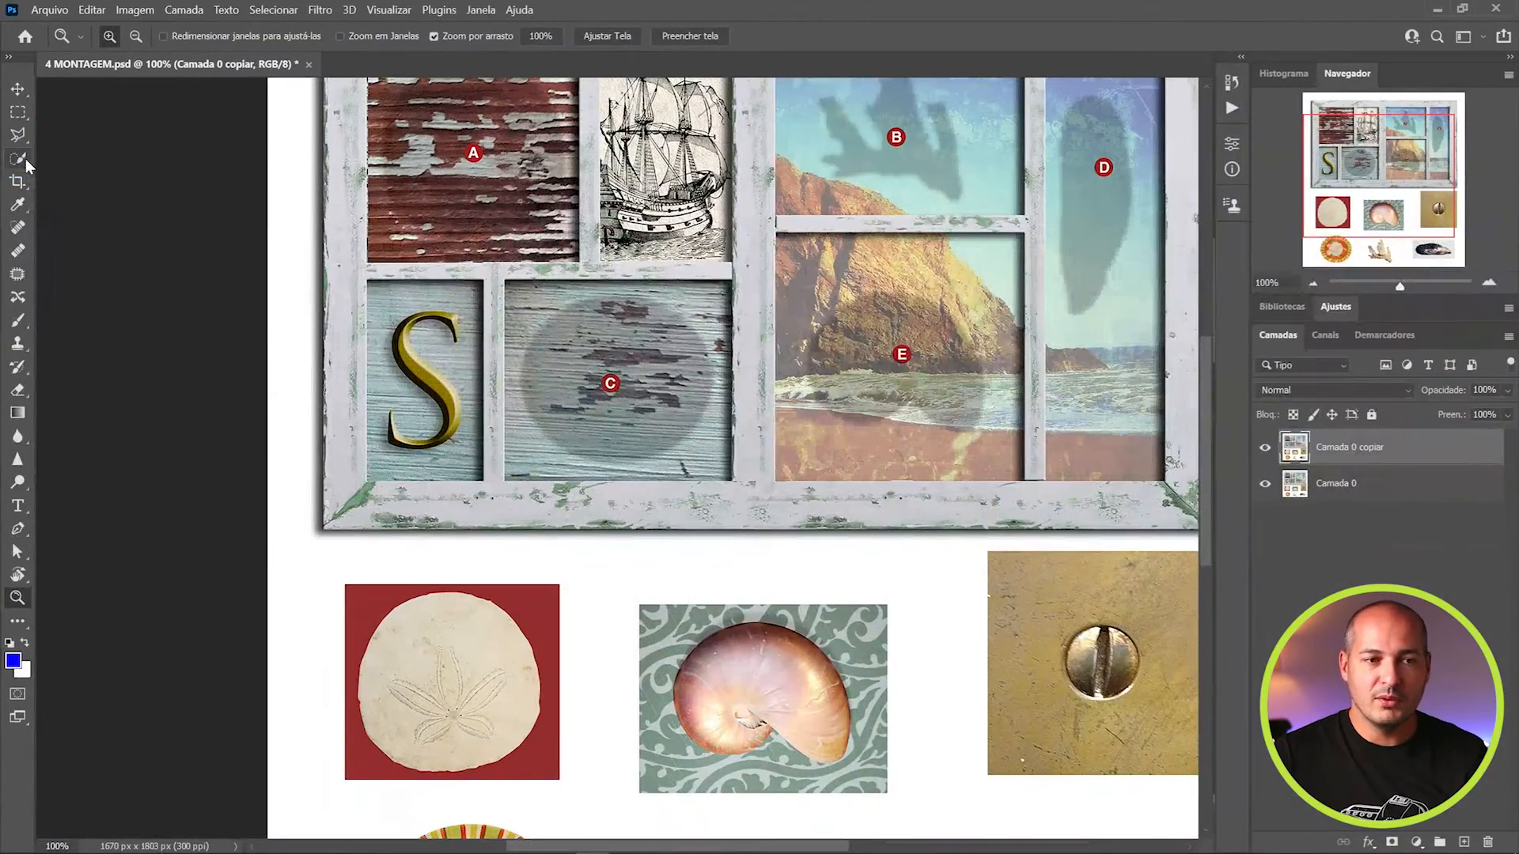
# Select the round sand dollar on the red background with the Quick Selection tool
pyautogui.click(22, 162)
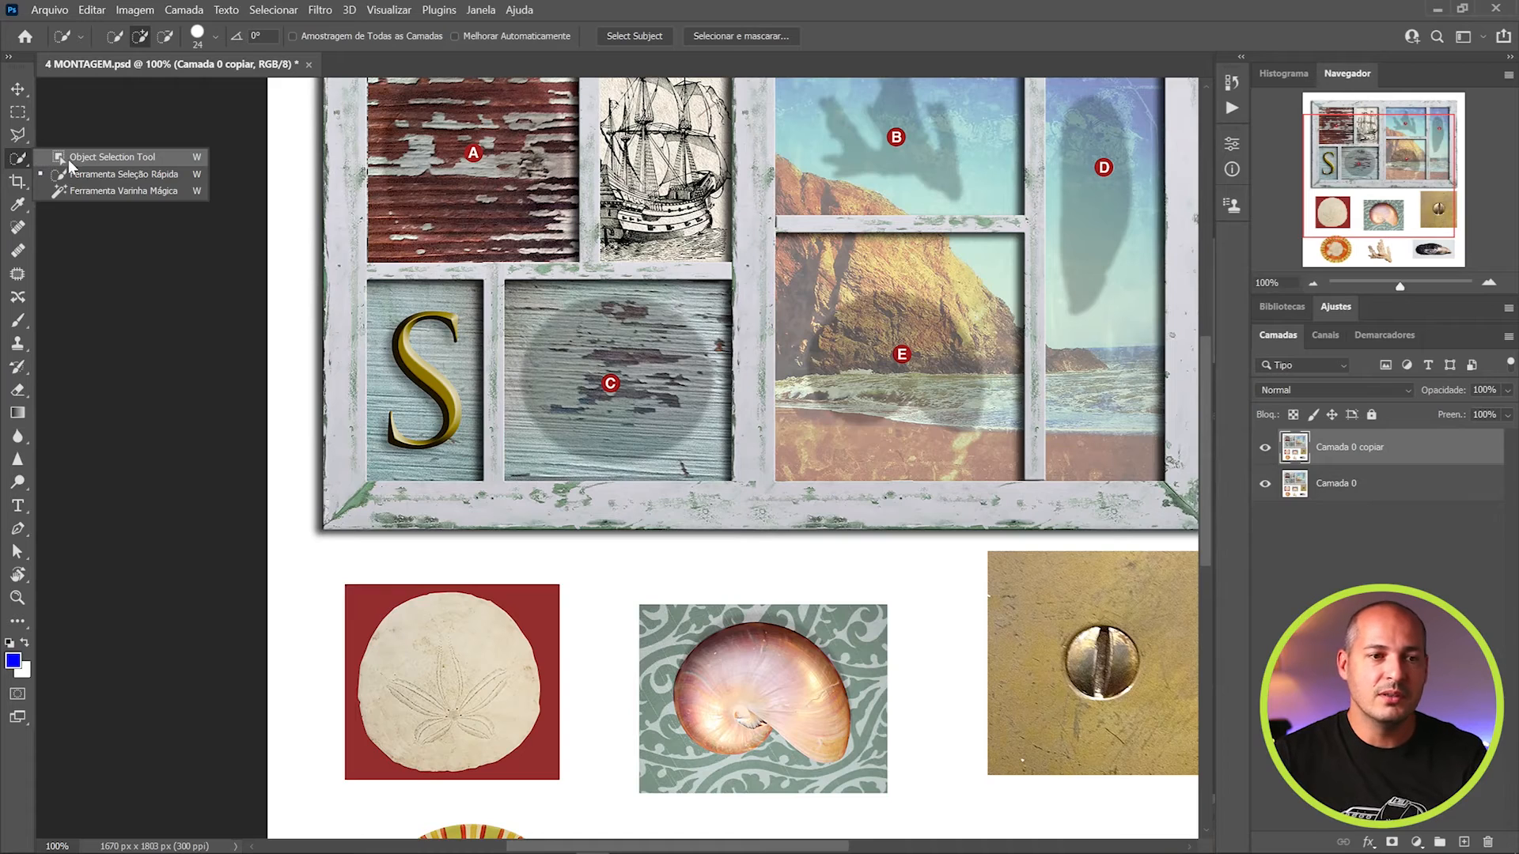
pyautogui.click(95, 191)
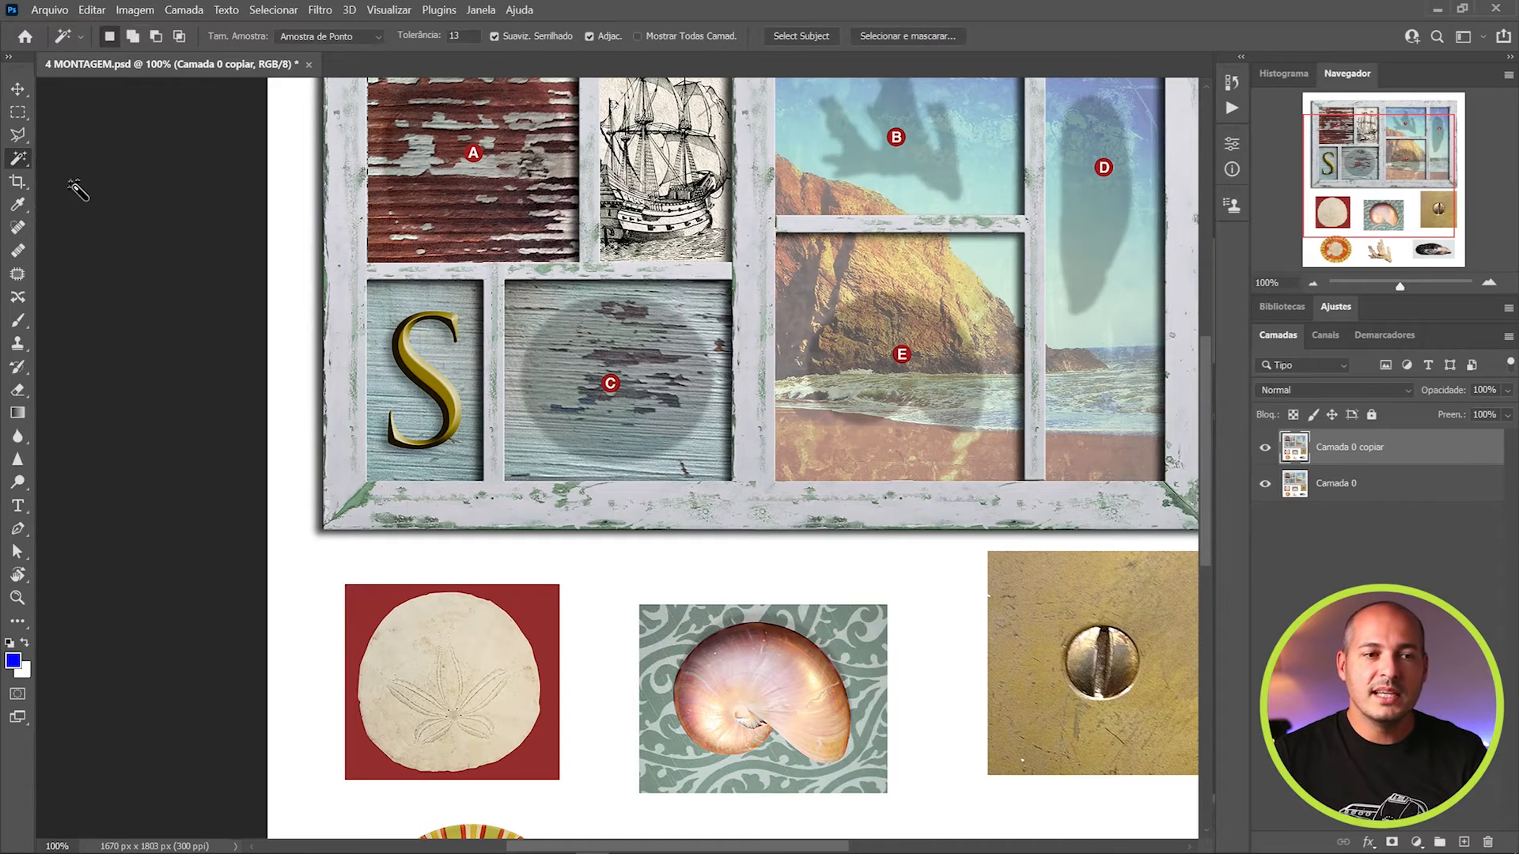
pyautogui.rightClick(19, 161)
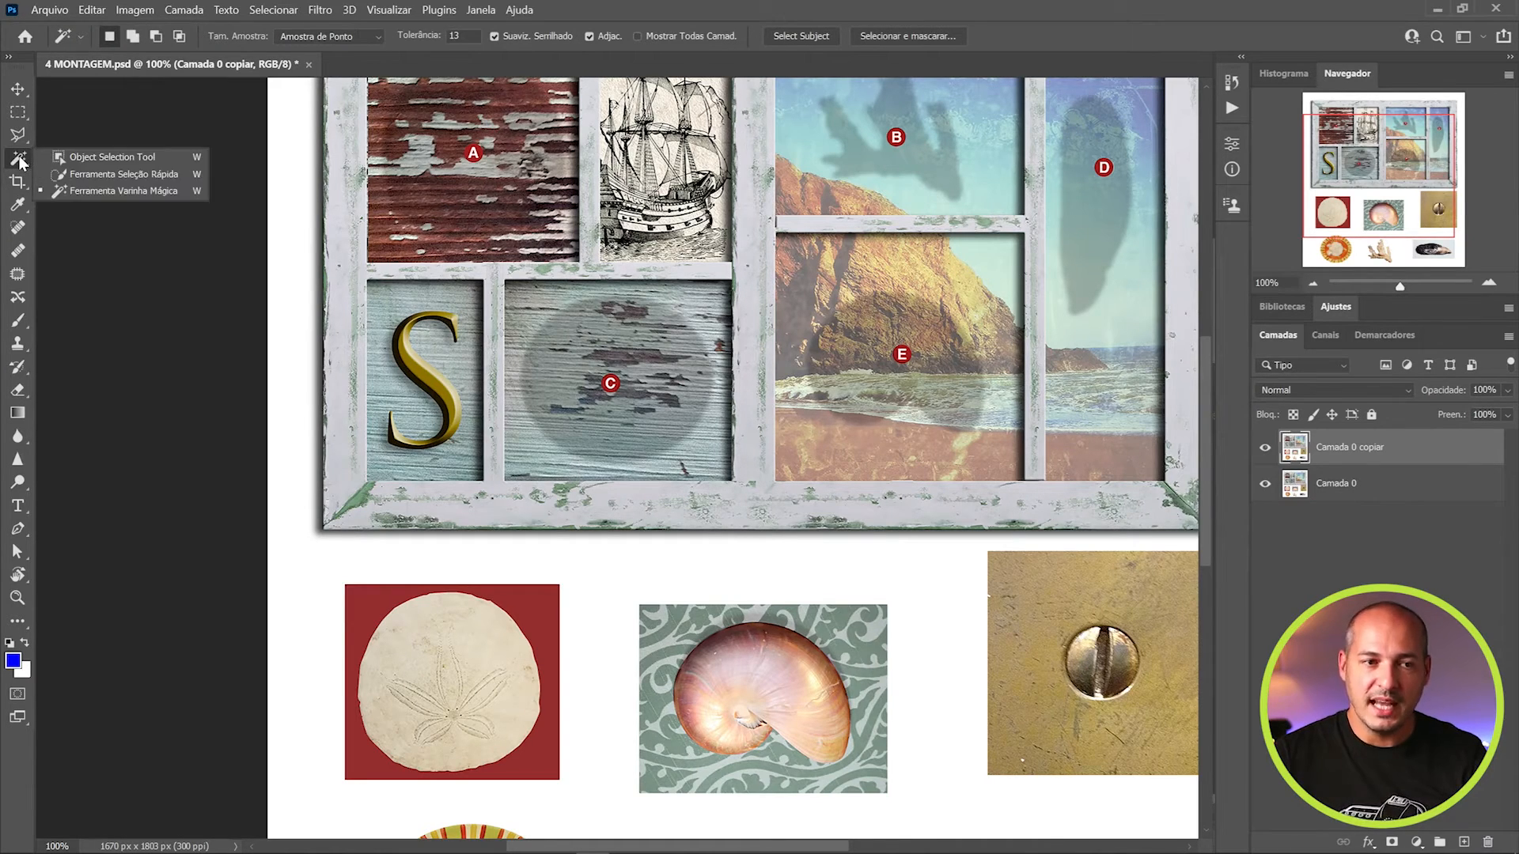
pyautogui.click(91, 174)
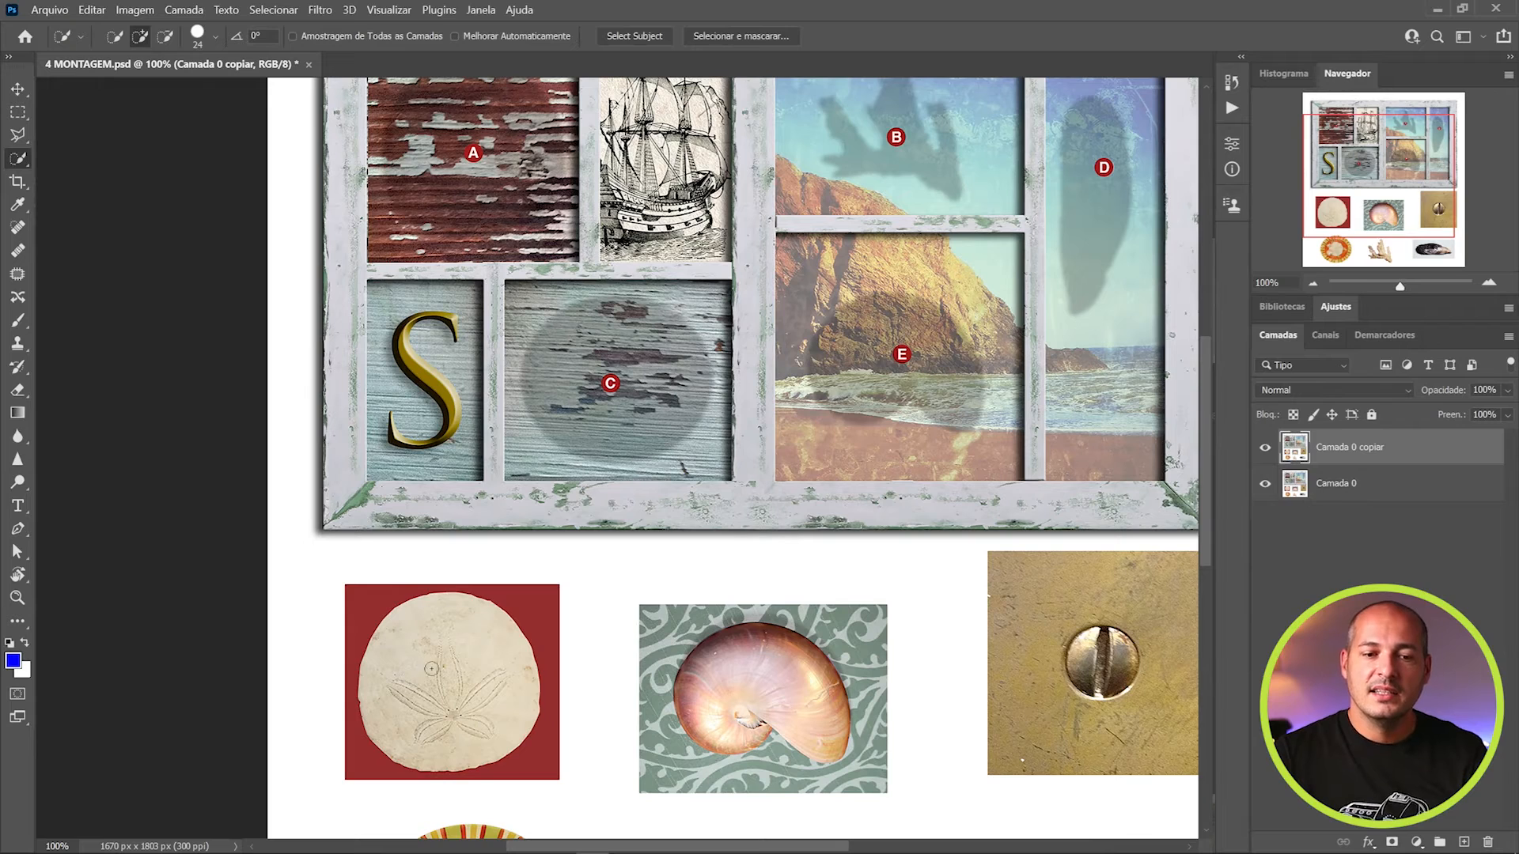
pyautogui.click(443, 689)
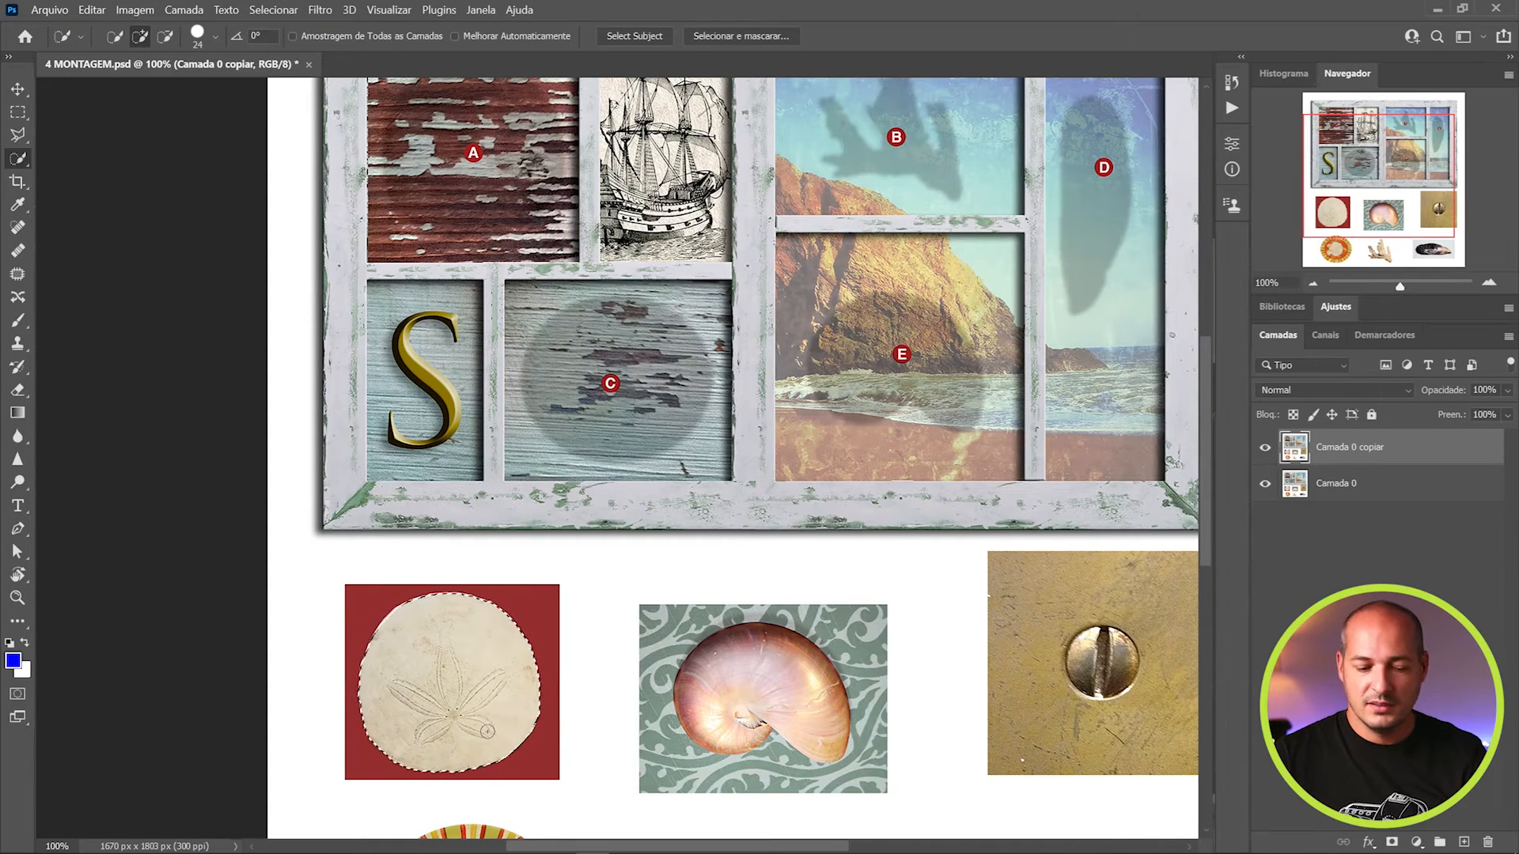
# Copy and paste the selected sand dollar onto a new layer and move it over area A of the frame
pyautogui.press('z')
pyautogui.click(442, 727)
pyautogui.moveTo(597, 703); pyautogui.dragTo(639, 617)
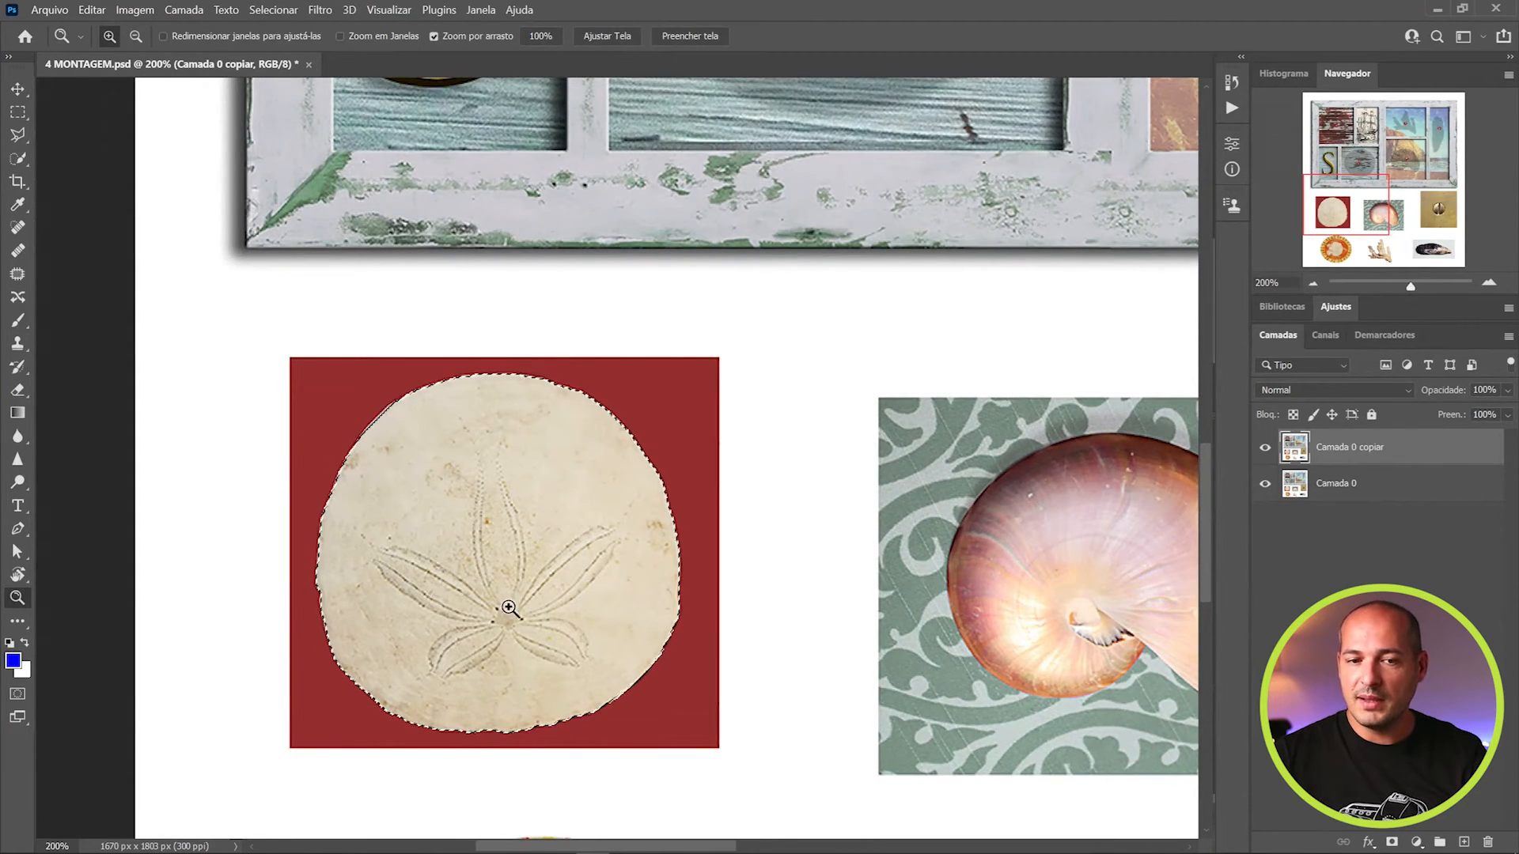
pyautogui.keyDown('alt'); pyautogui.click(578, 591); pyautogui.keyUp('alt')
pyautogui.keyDown('alt'); pyautogui.click(578, 591); pyautogui.keyUp('alt')
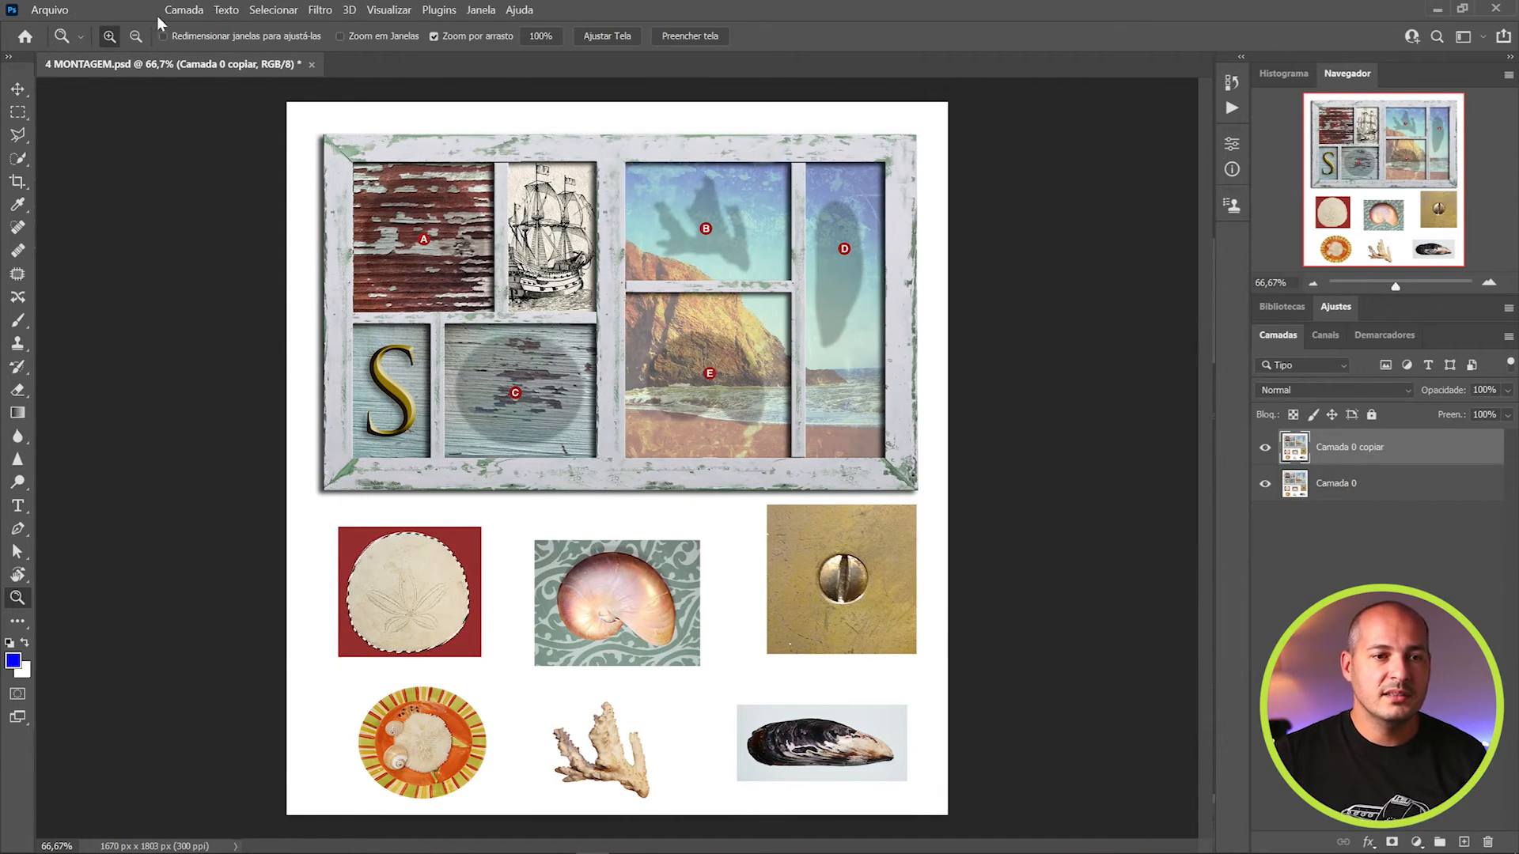
pyautogui.click(94, 11)
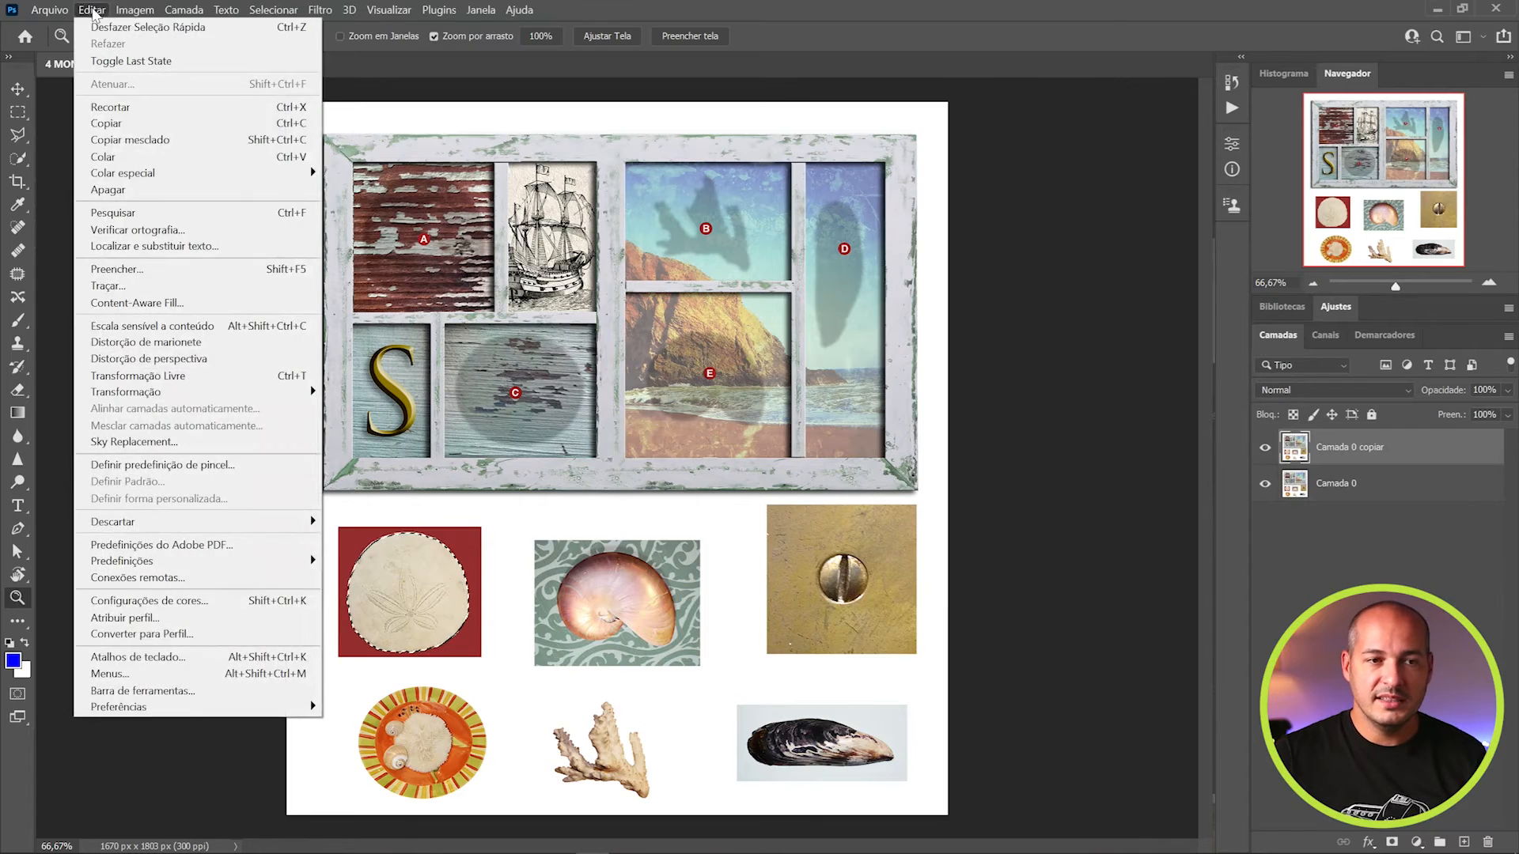
pyautogui.click(134, 125)
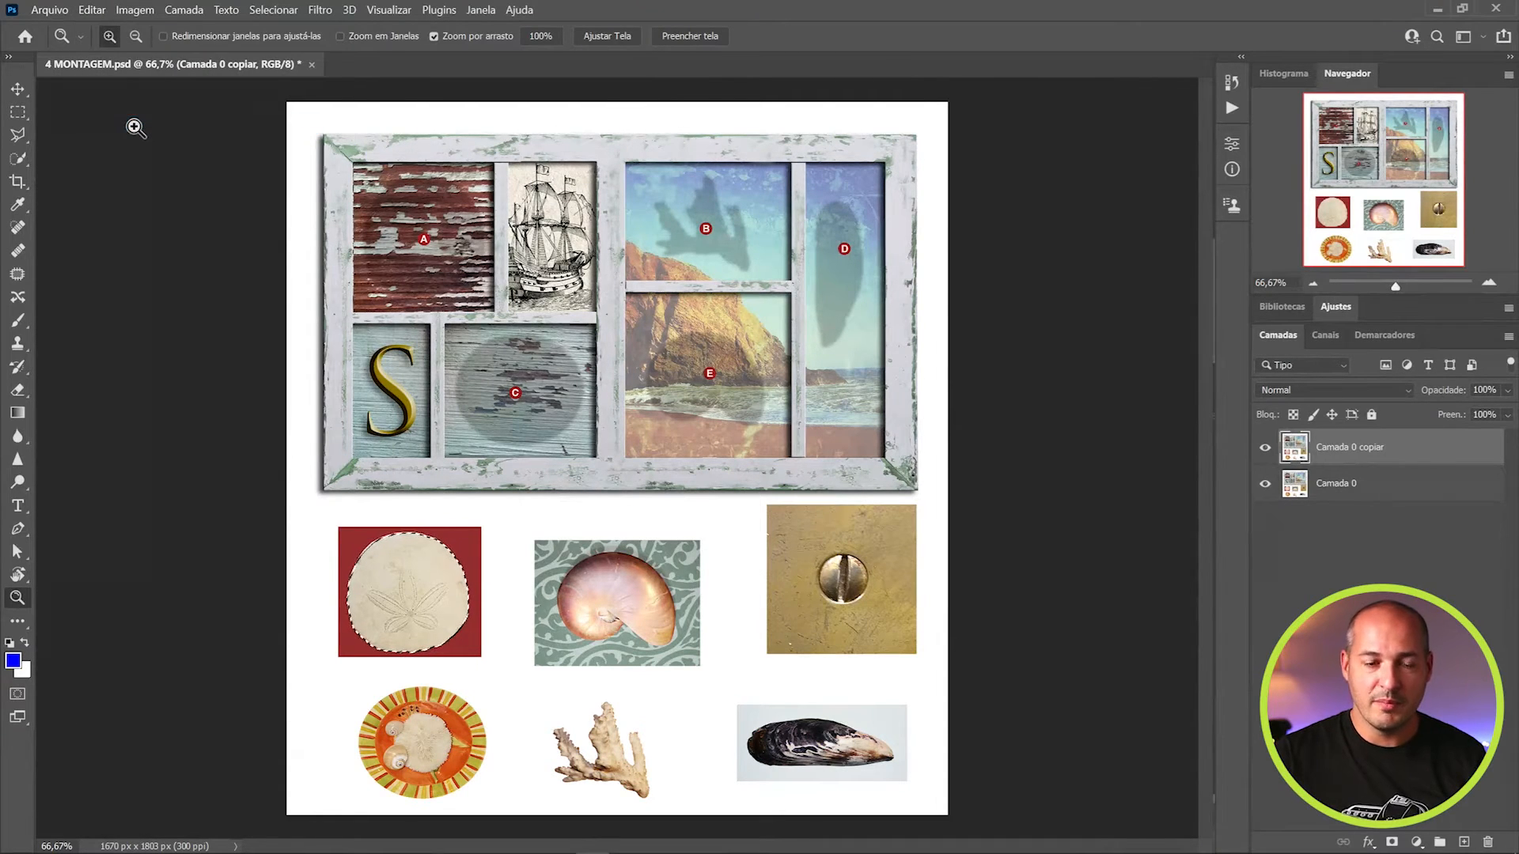
pyautogui.click(94, 11)
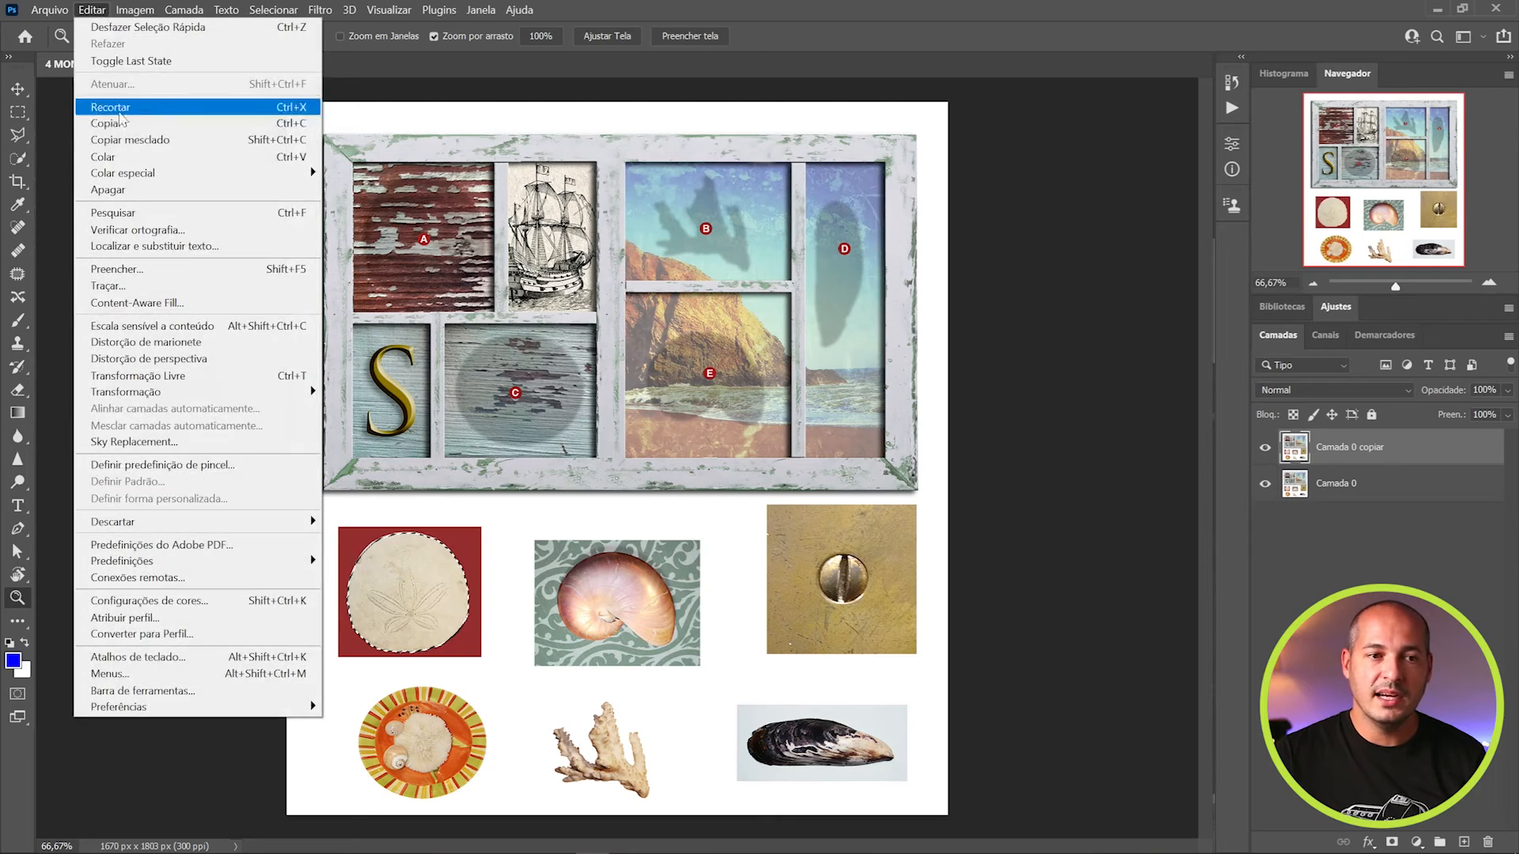
pyautogui.click(124, 157)
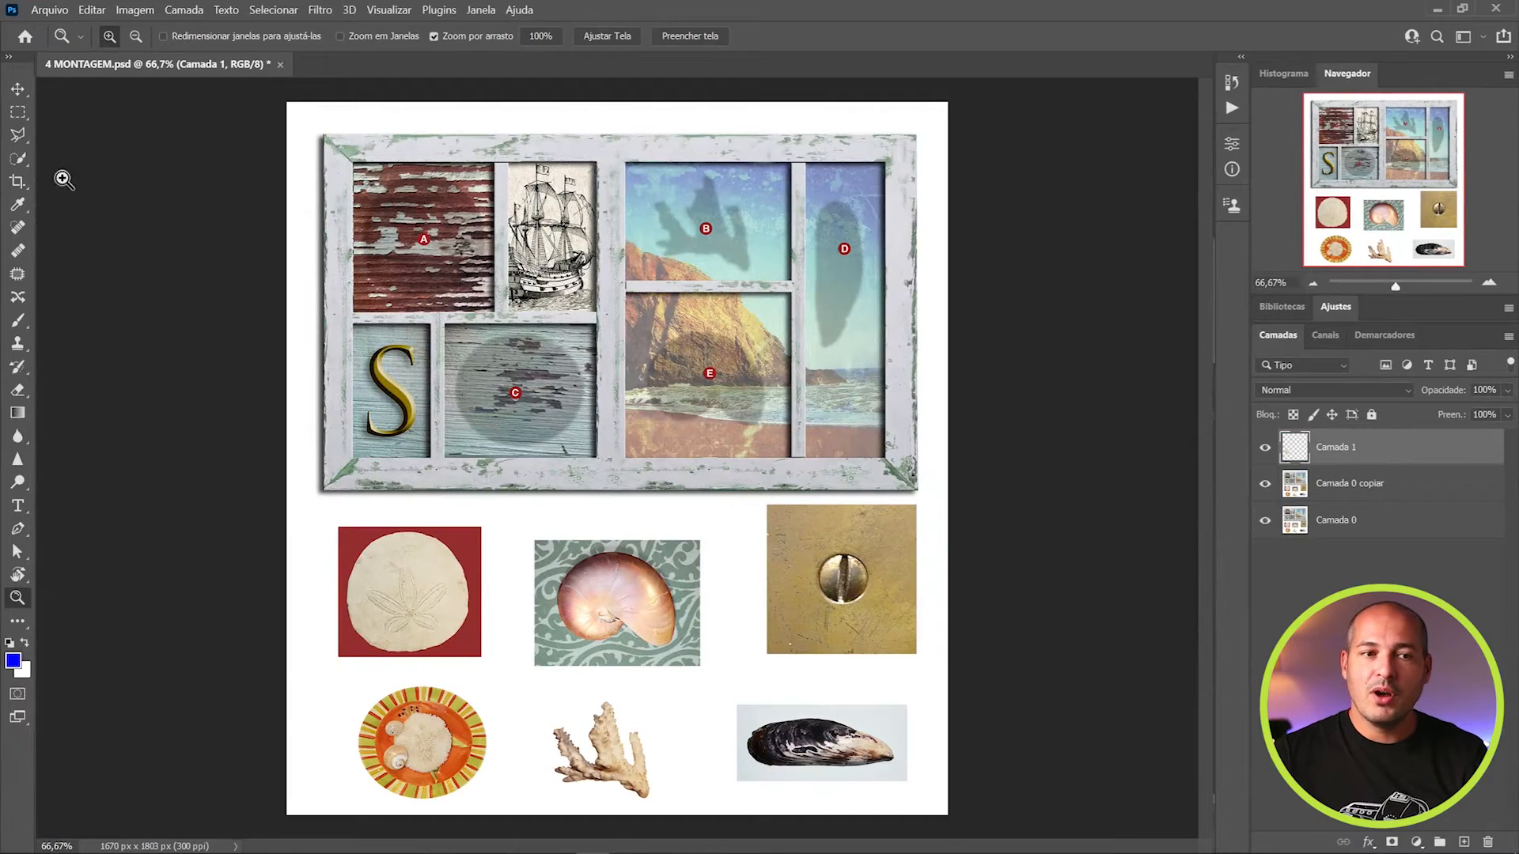
pyautogui.click(21, 90)
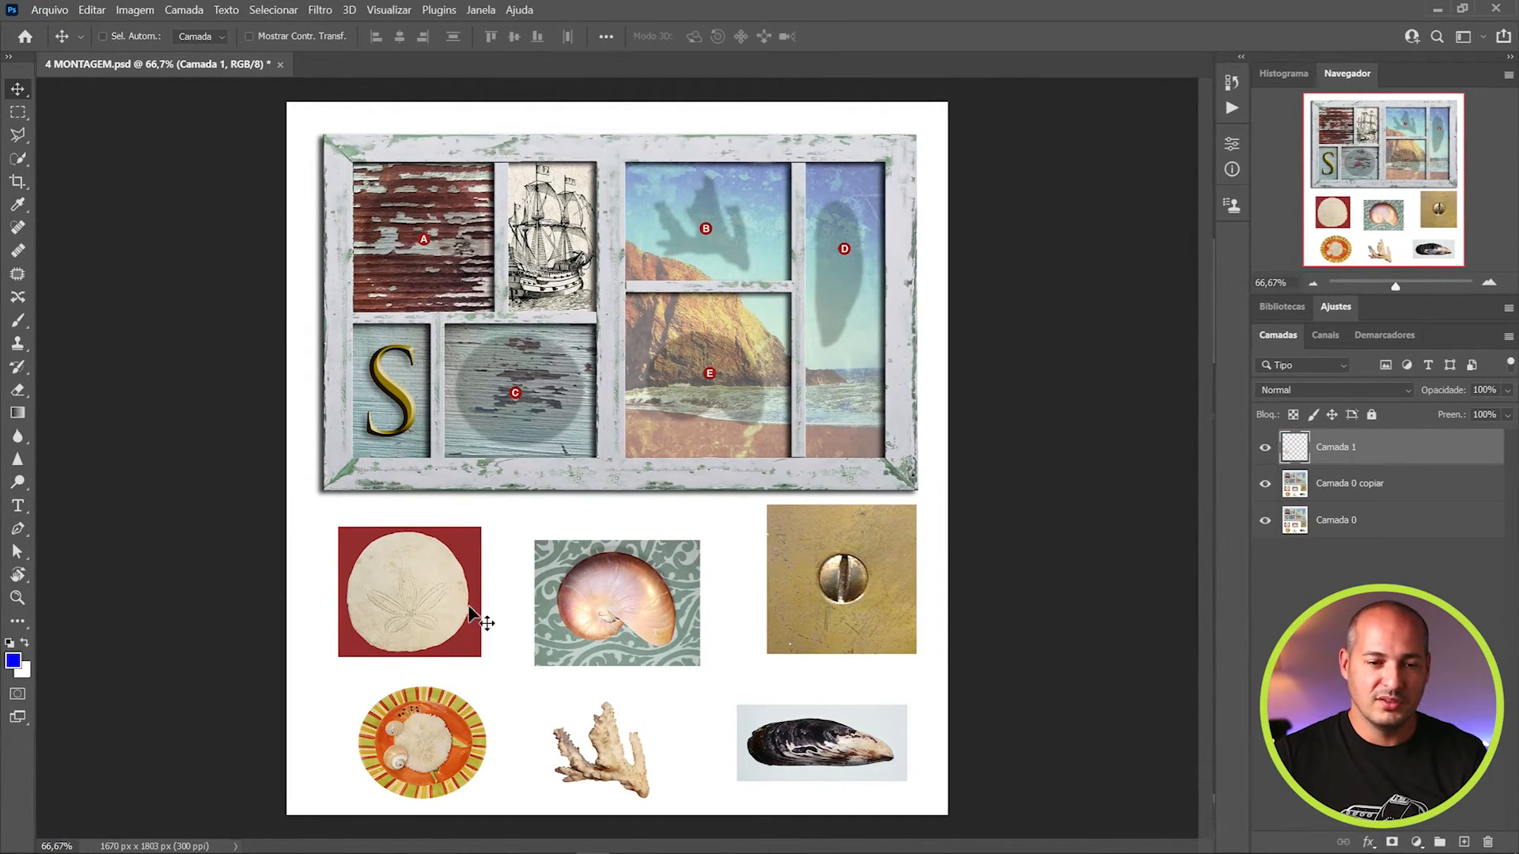
pyautogui.moveTo(471, 615); pyautogui.dragTo(473, 259)
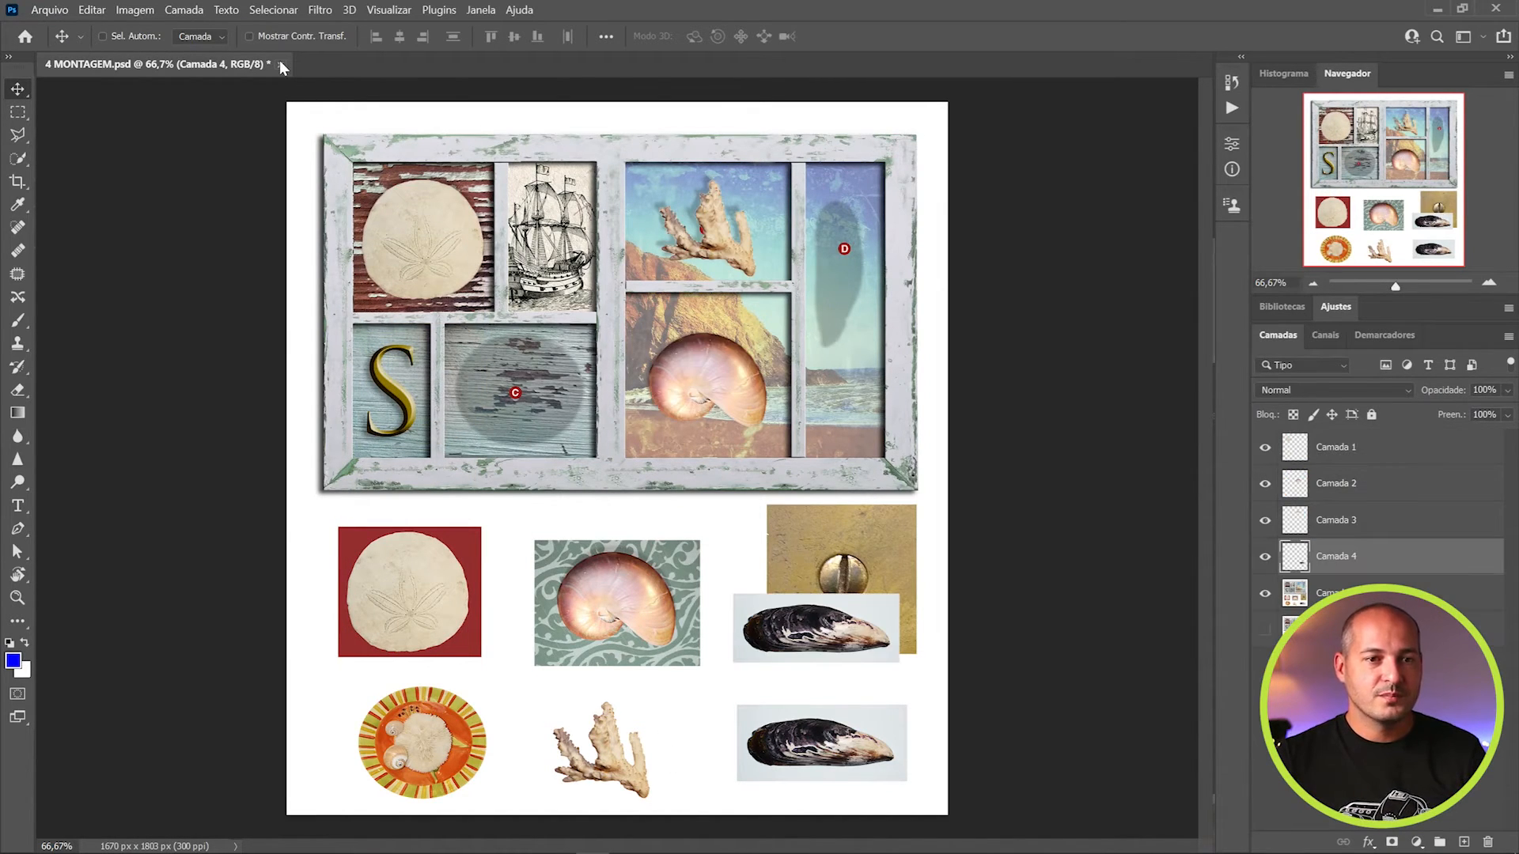
# Close 4 MONTAGEM.psd without saving its changes and open 5 PB.jpg using its embedded sRGB color profile
pyautogui.click(279, 62)
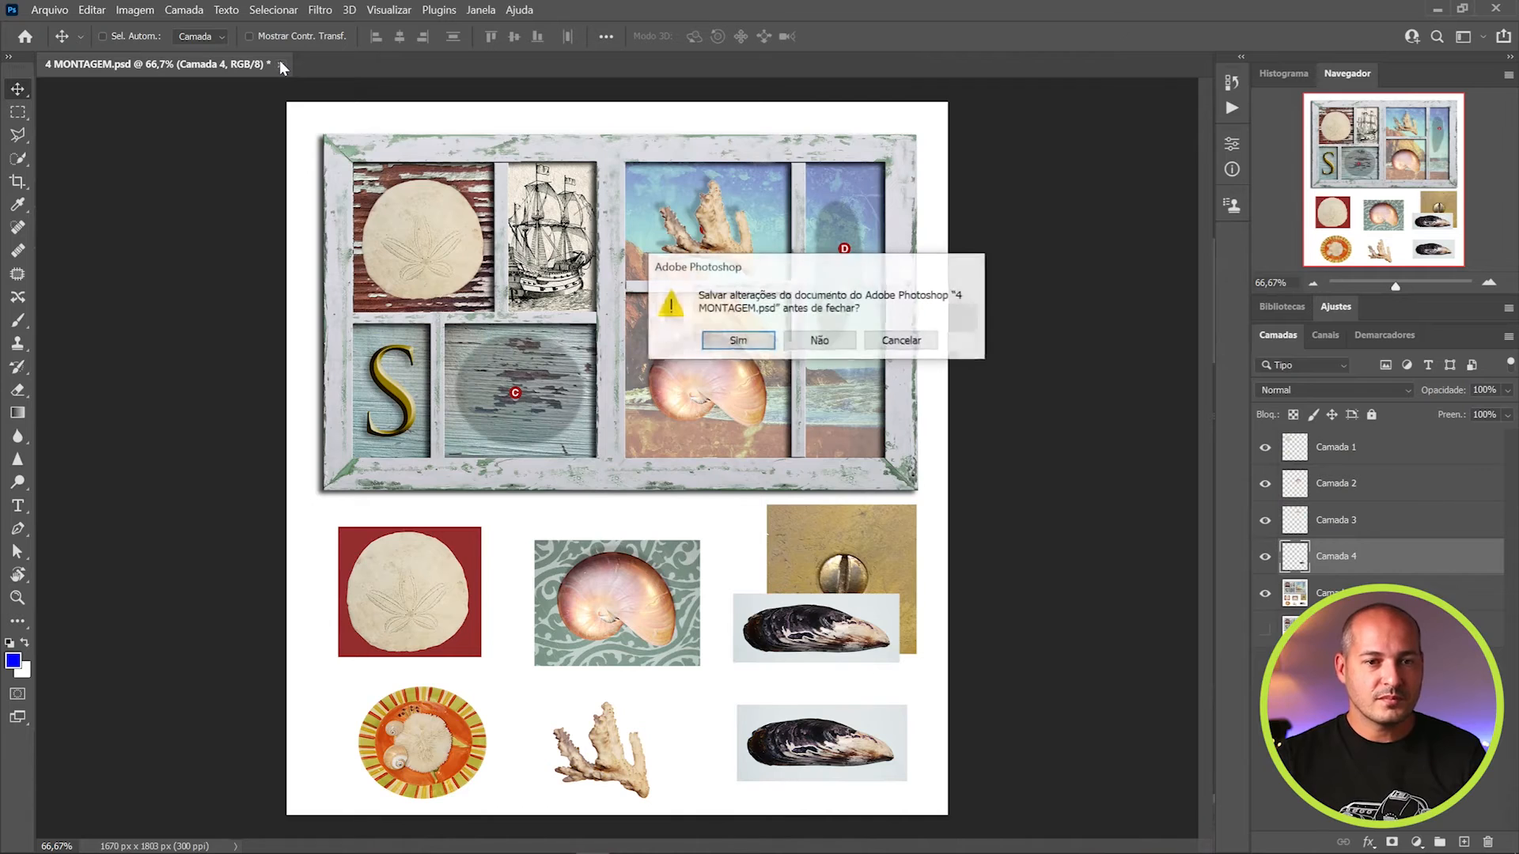
pyautogui.click(820, 341)
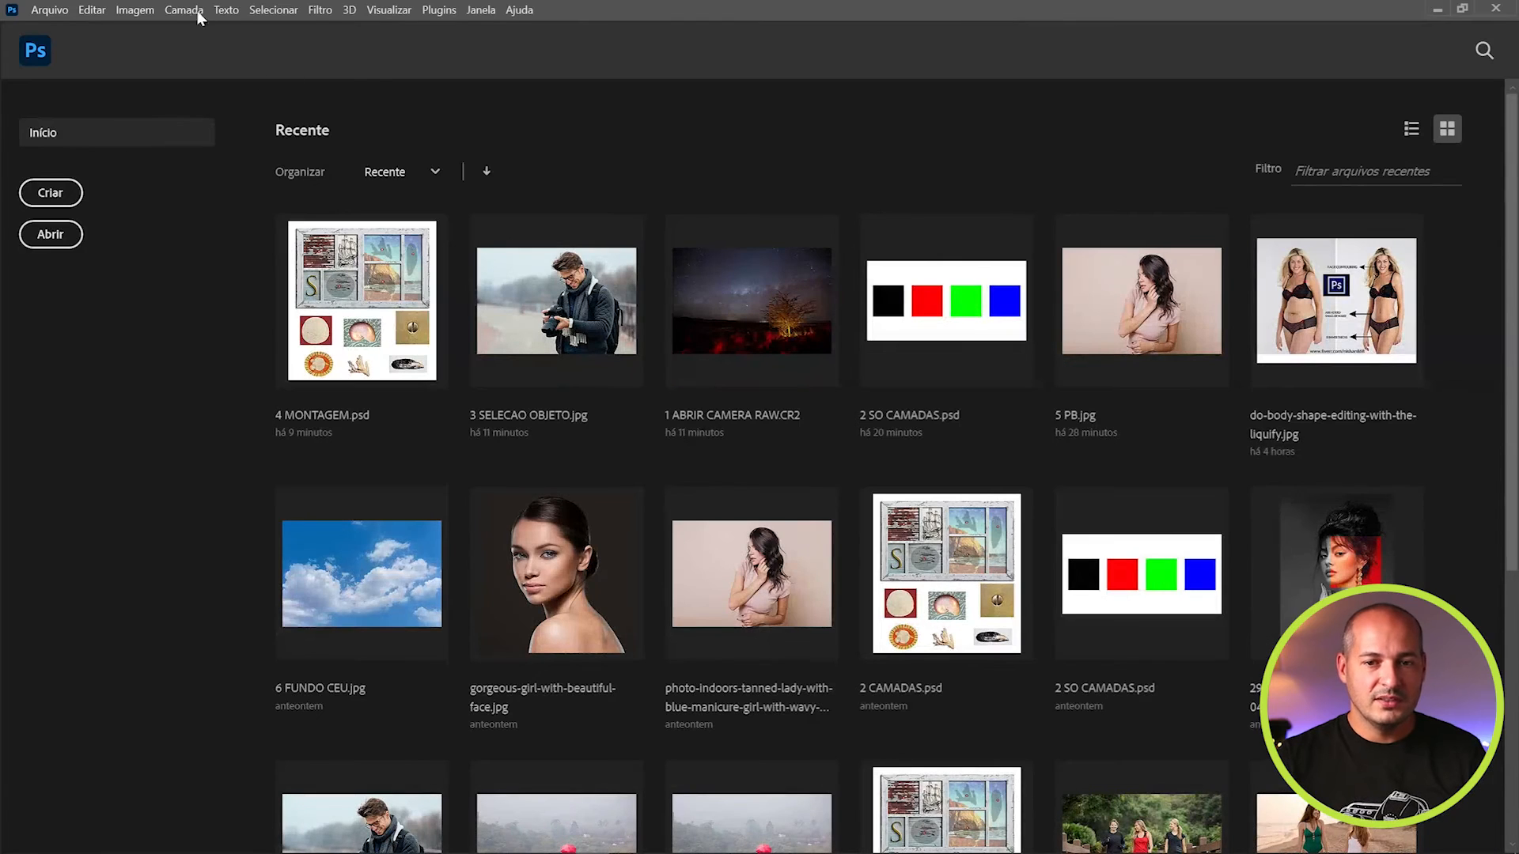
pyautogui.click(51, 10)
pyautogui.click(72, 47)
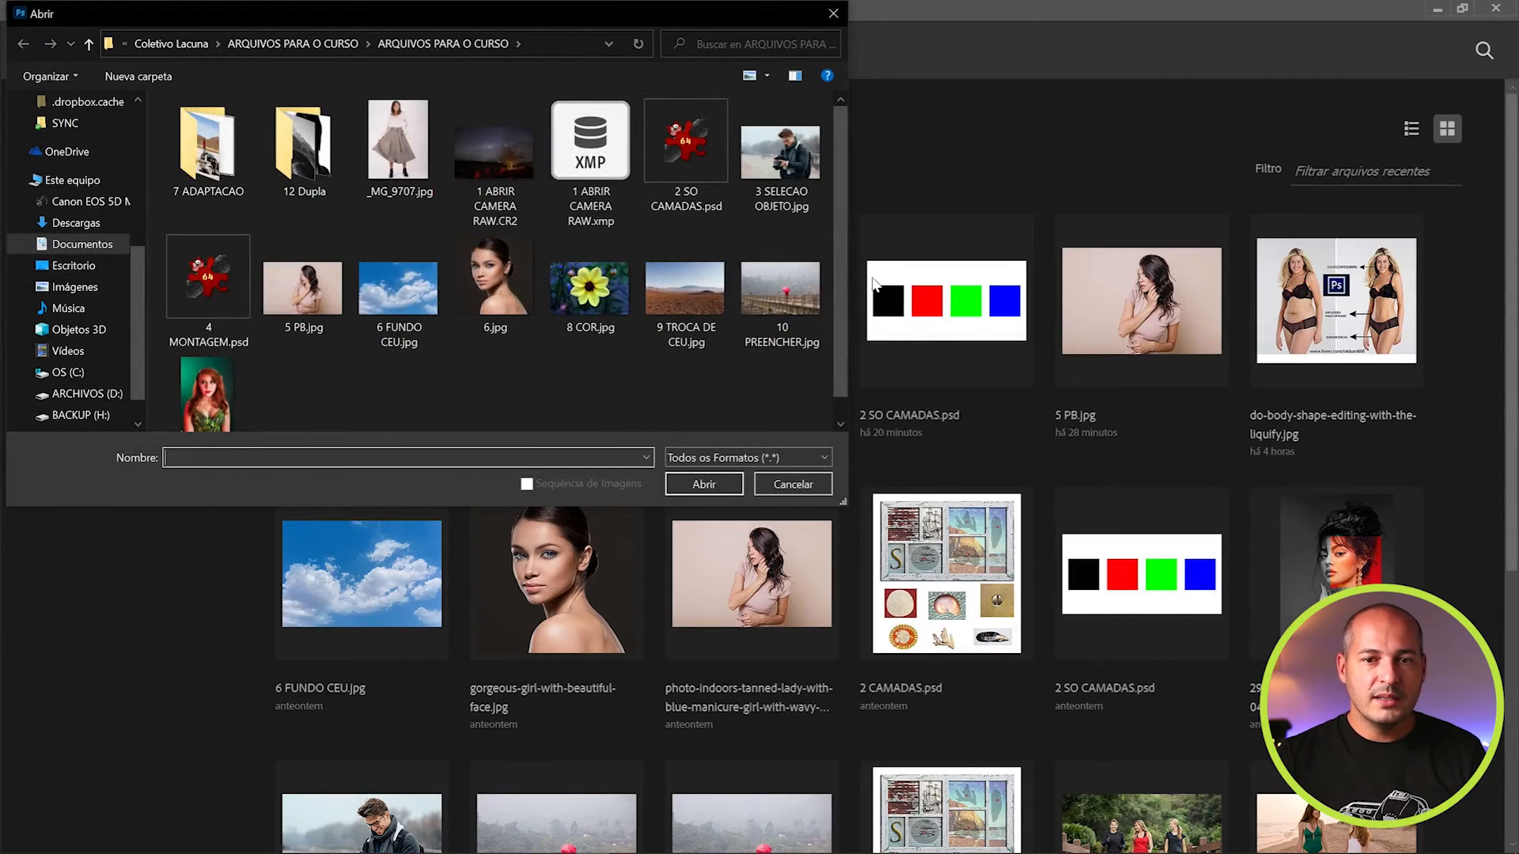
pyautogui.click(314, 299)
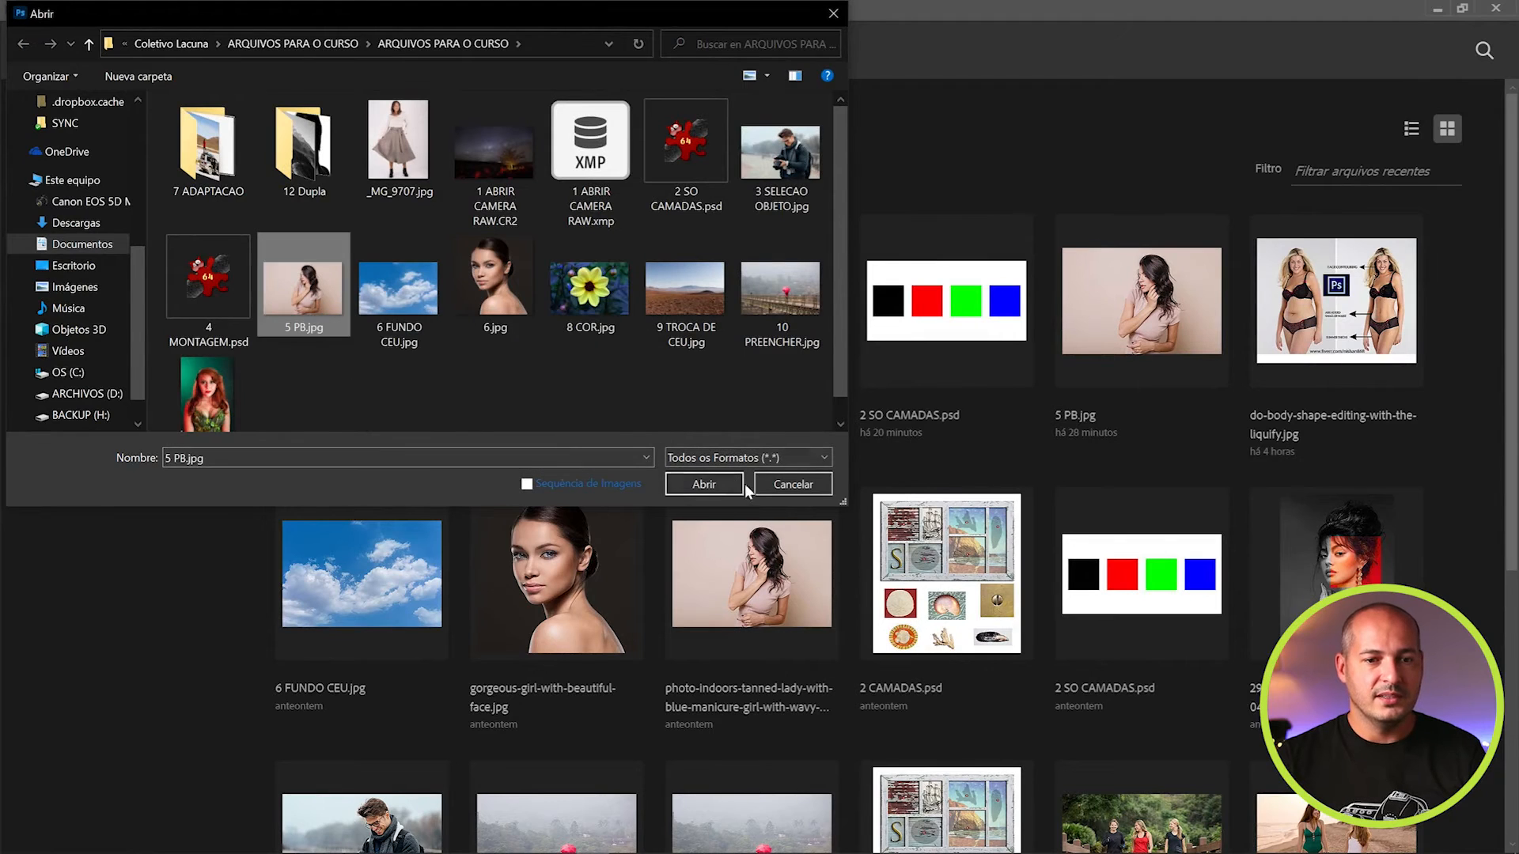
pyautogui.click(704, 484)
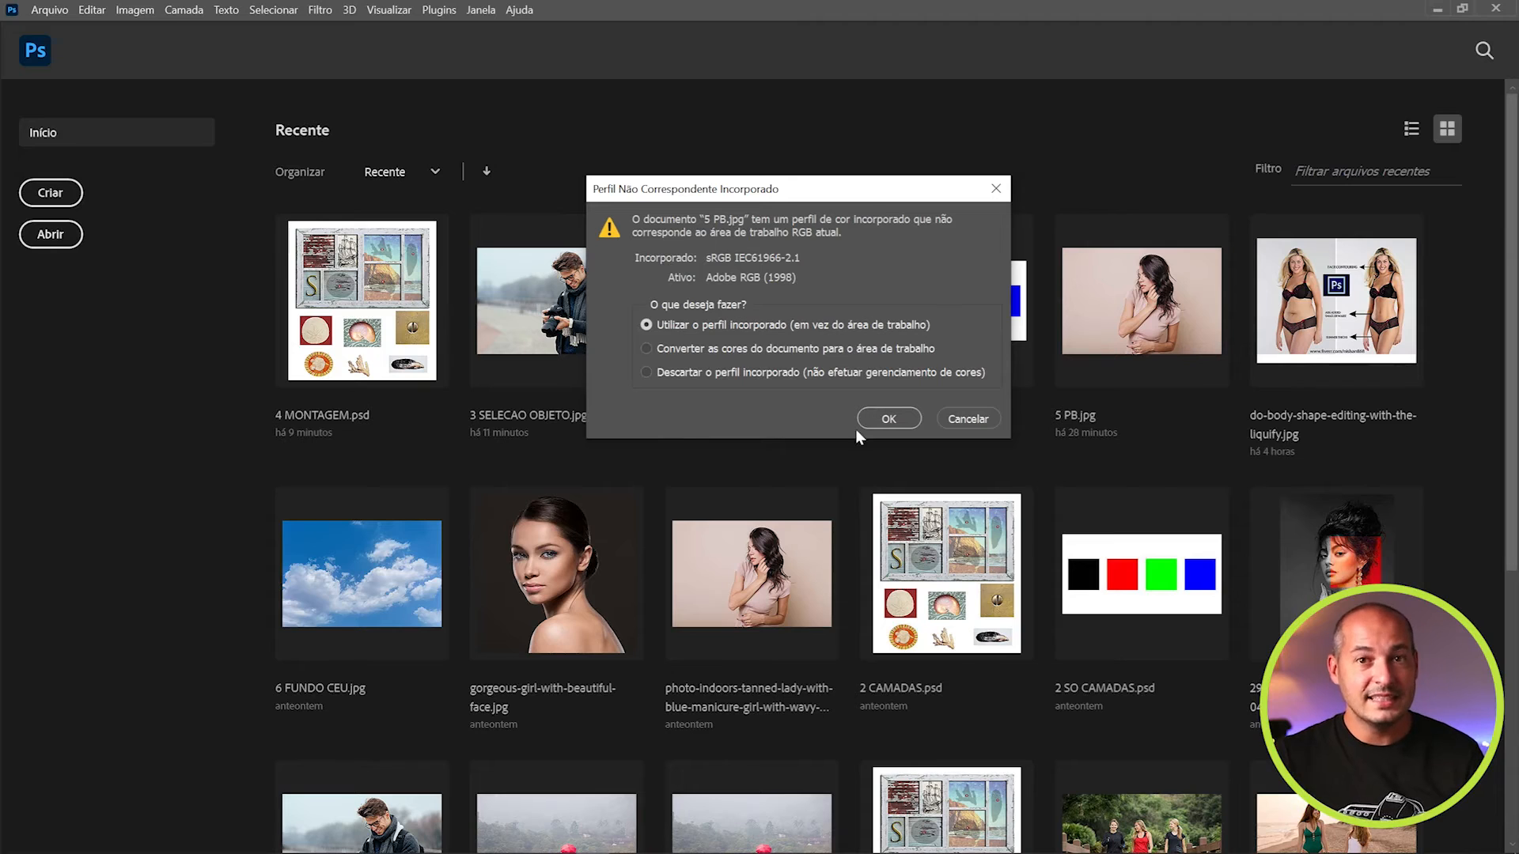
pyautogui.click(889, 419)
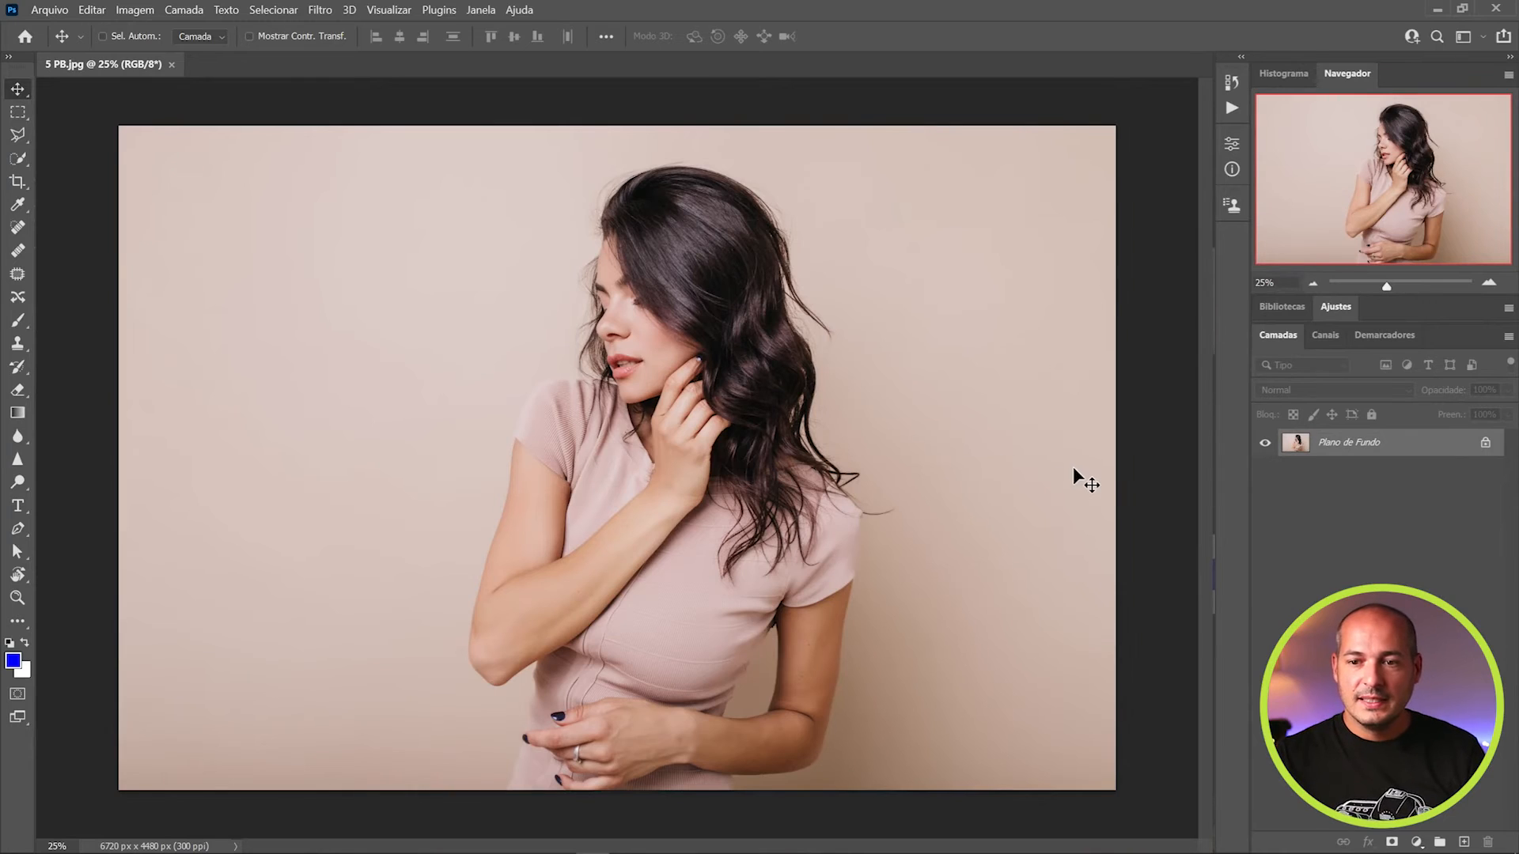
# Select a rectangular area around the woman's face with the Rectangular Marquee tool and copy and paste it onto a new layer
pyautogui.click(19, 115)
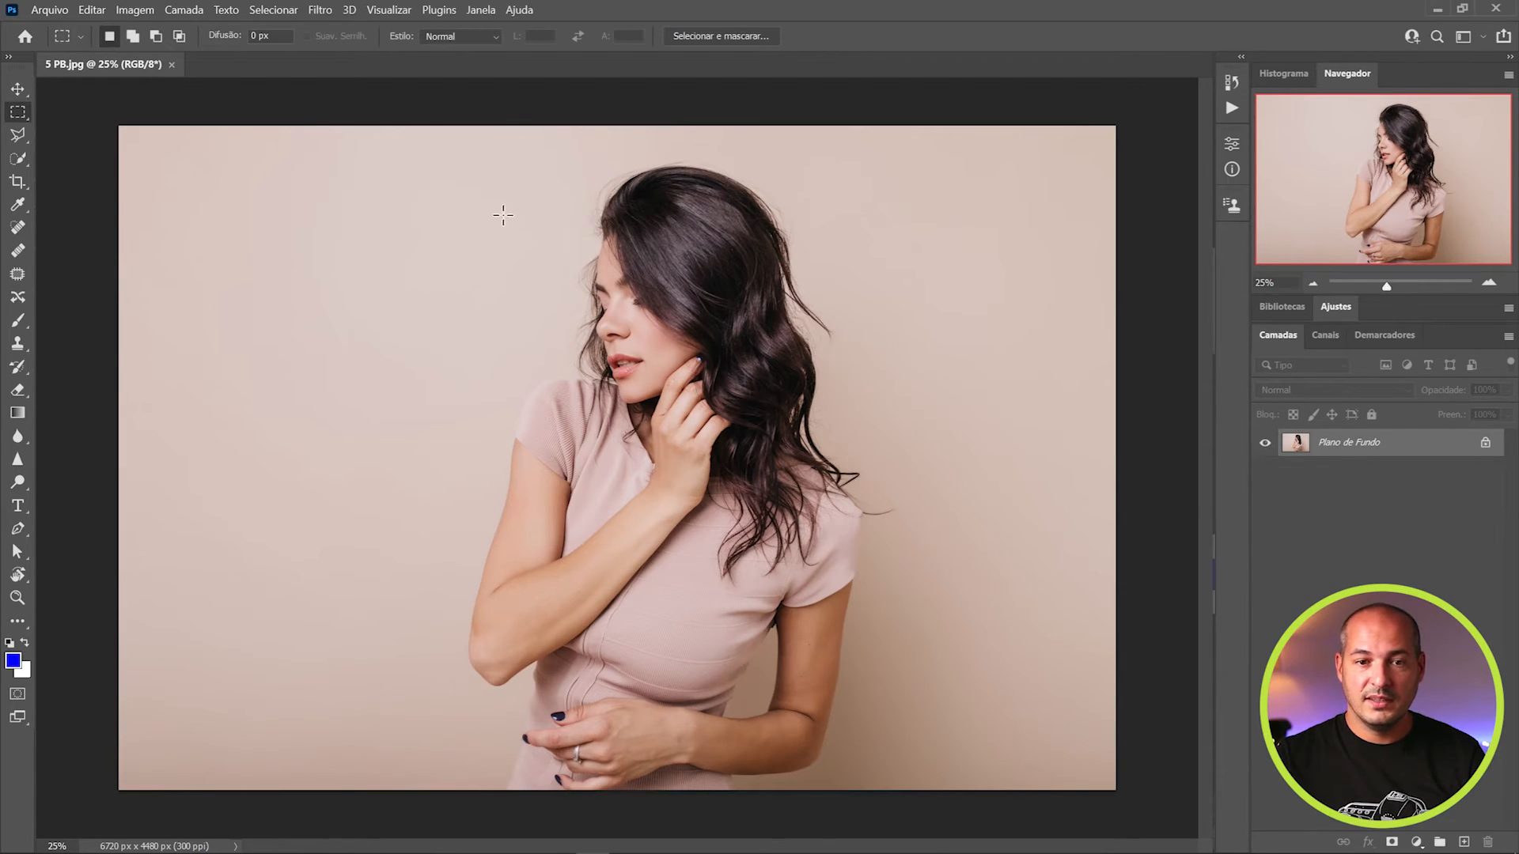
pyautogui.moveTo(502, 214); pyautogui.dragTo(788, 469)
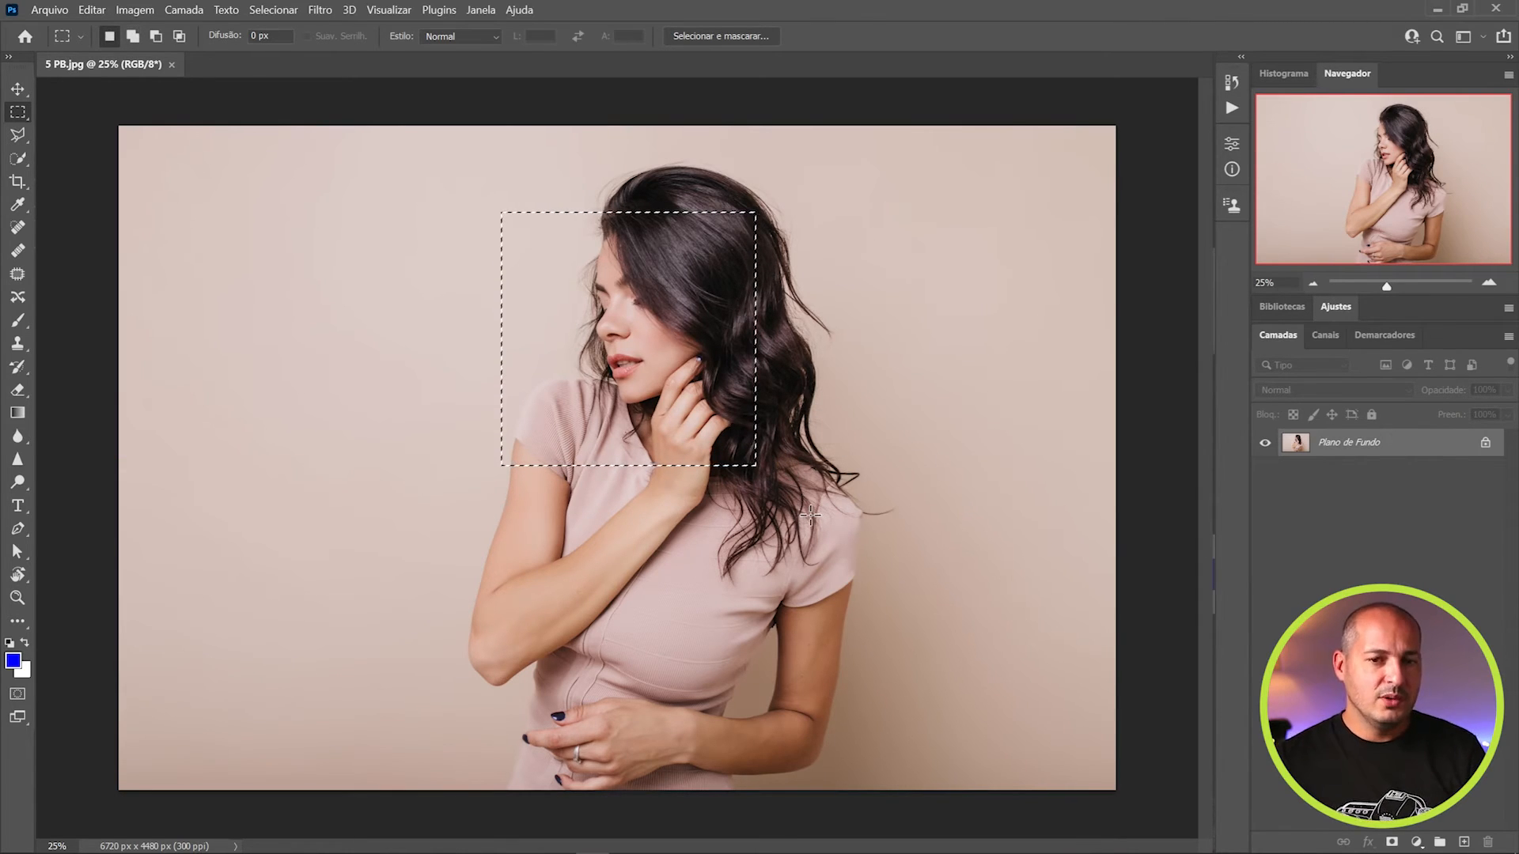
pyautogui.click(91, 9)
pyautogui.click(111, 122)
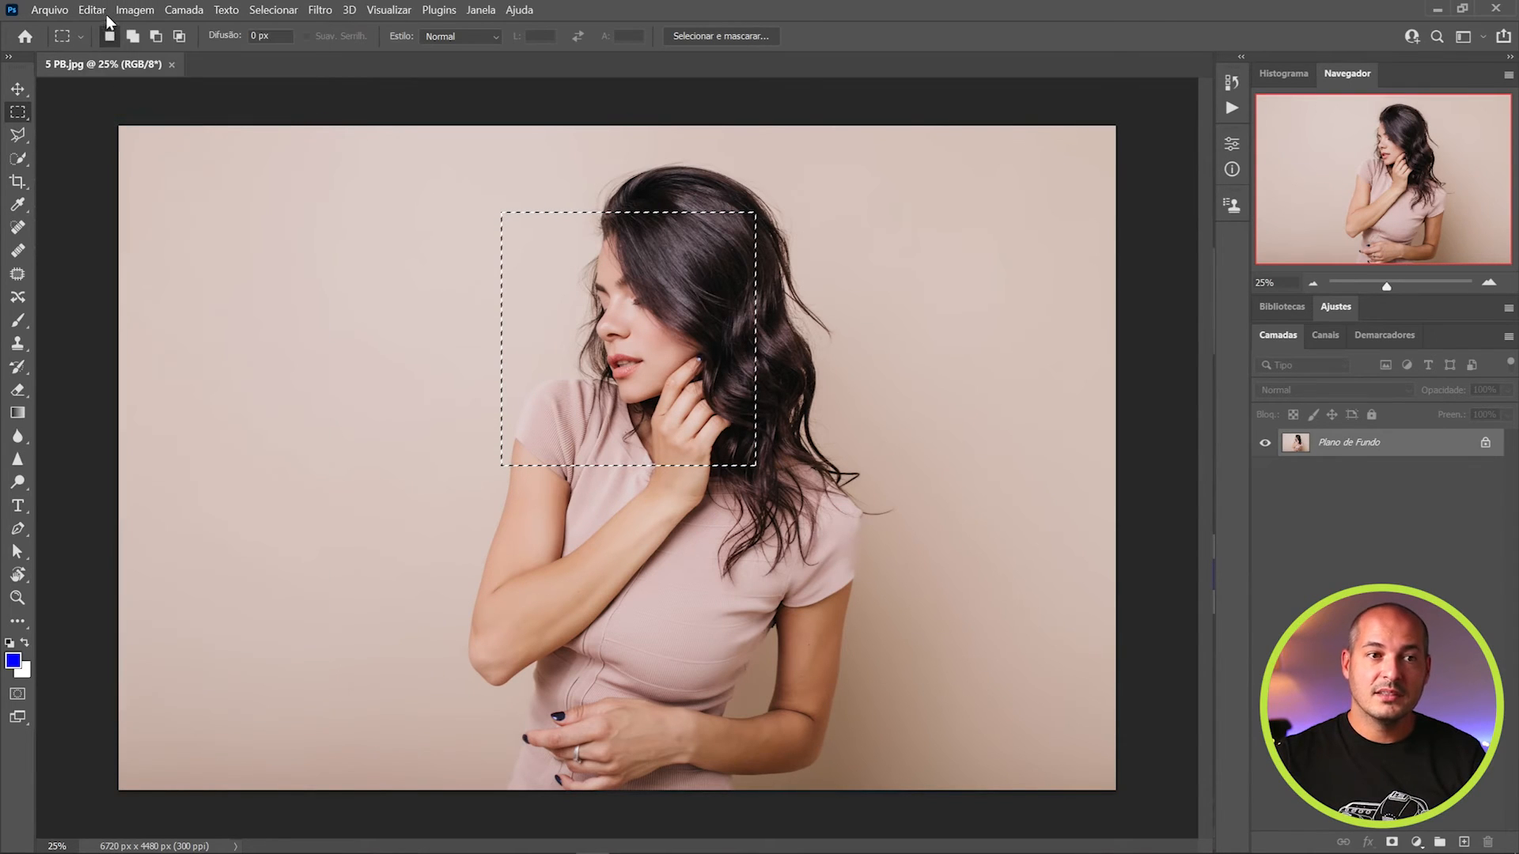
pyautogui.click(106, 15)
pyautogui.click(133, 157)
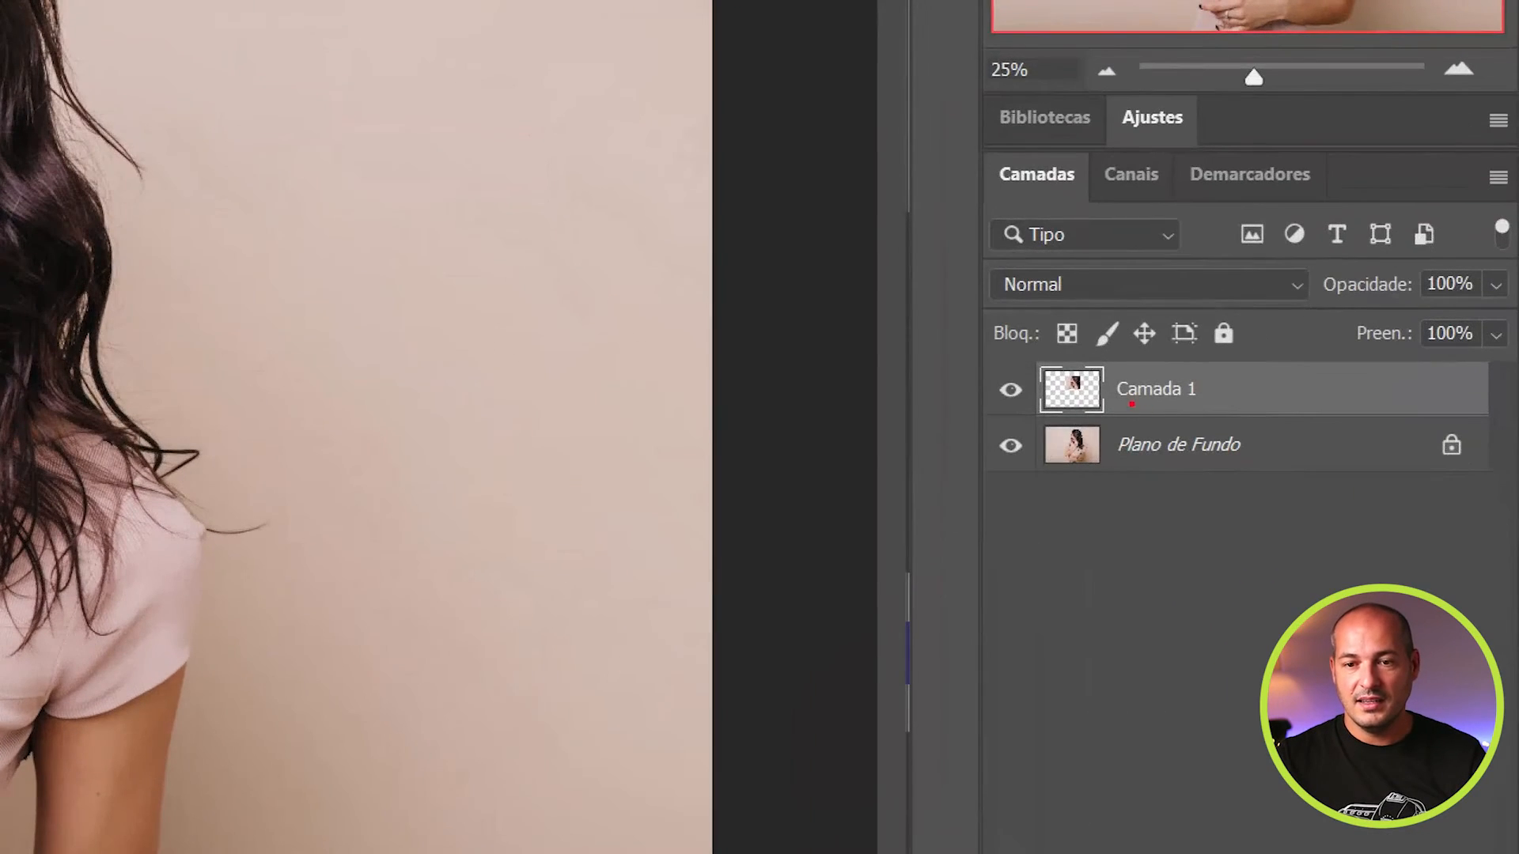
pyautogui.moveTo(1061, 406)
pyautogui.mouseDown()
pyautogui.moveTo(1132, 357)
pyautogui.moveTo(1095, 425)
pyautogui.moveTo(1051, 420)
pyautogui.moveTo(1086, 399)
pyautogui.mouseUp()
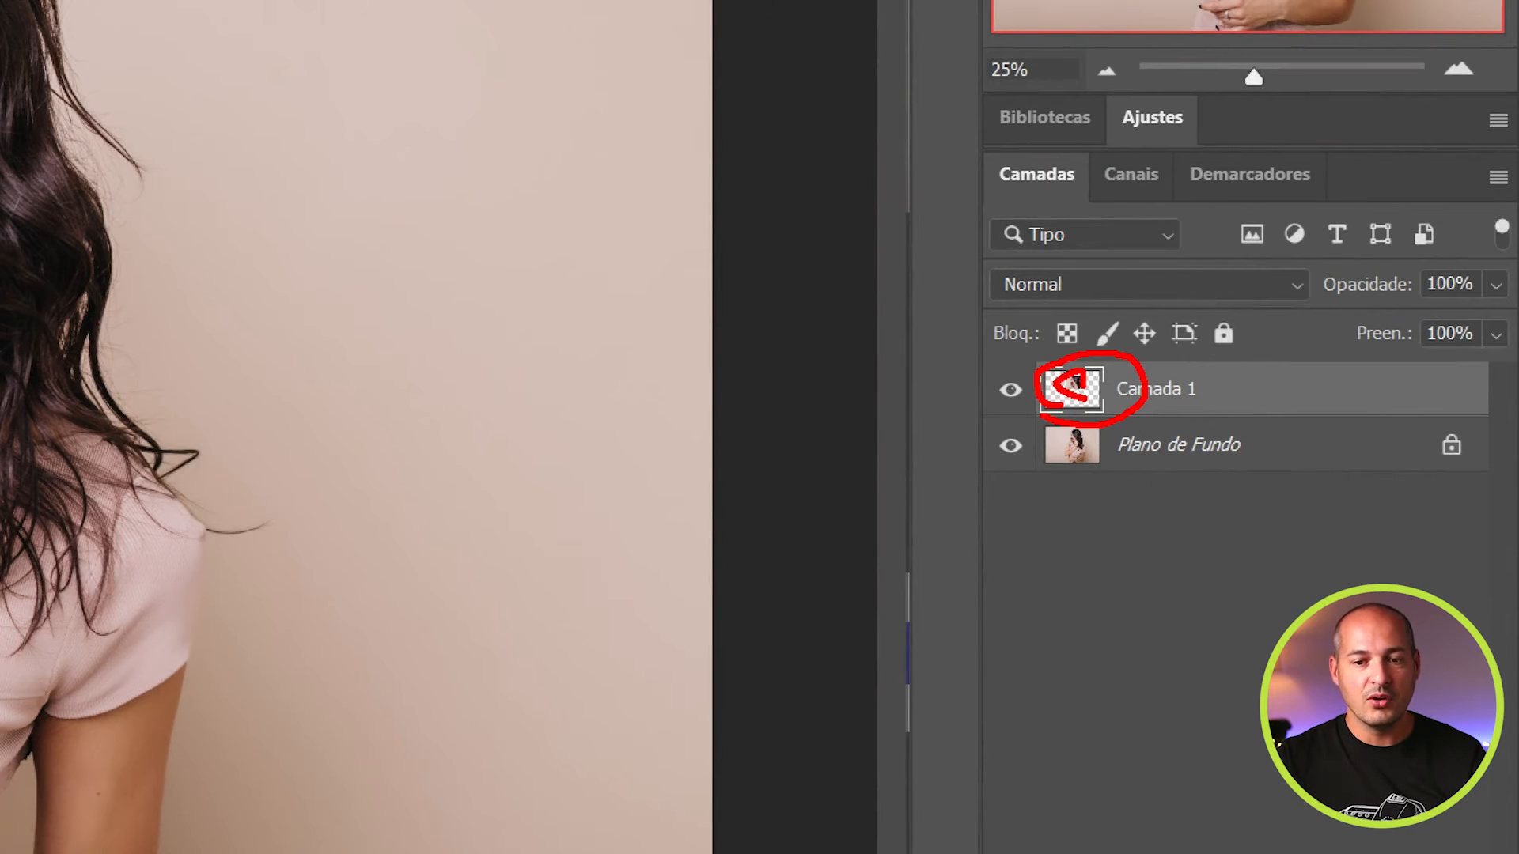
pyautogui.press('Escape')
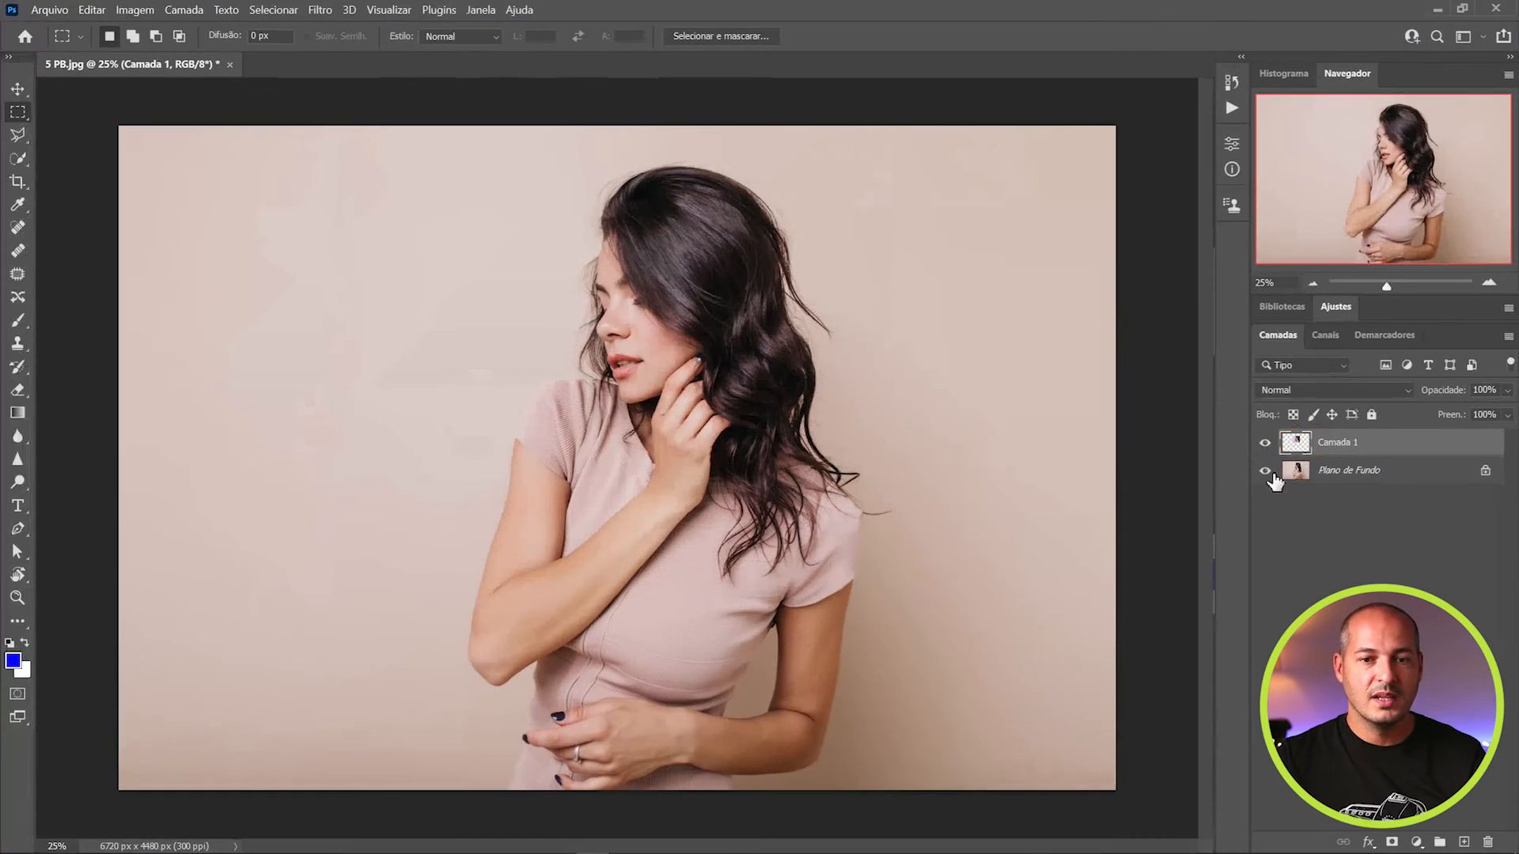
# Duplicate the Plano de Fundo layer within 5 PB.jpg and rename the copy to pb
pyautogui.click(1354, 479)
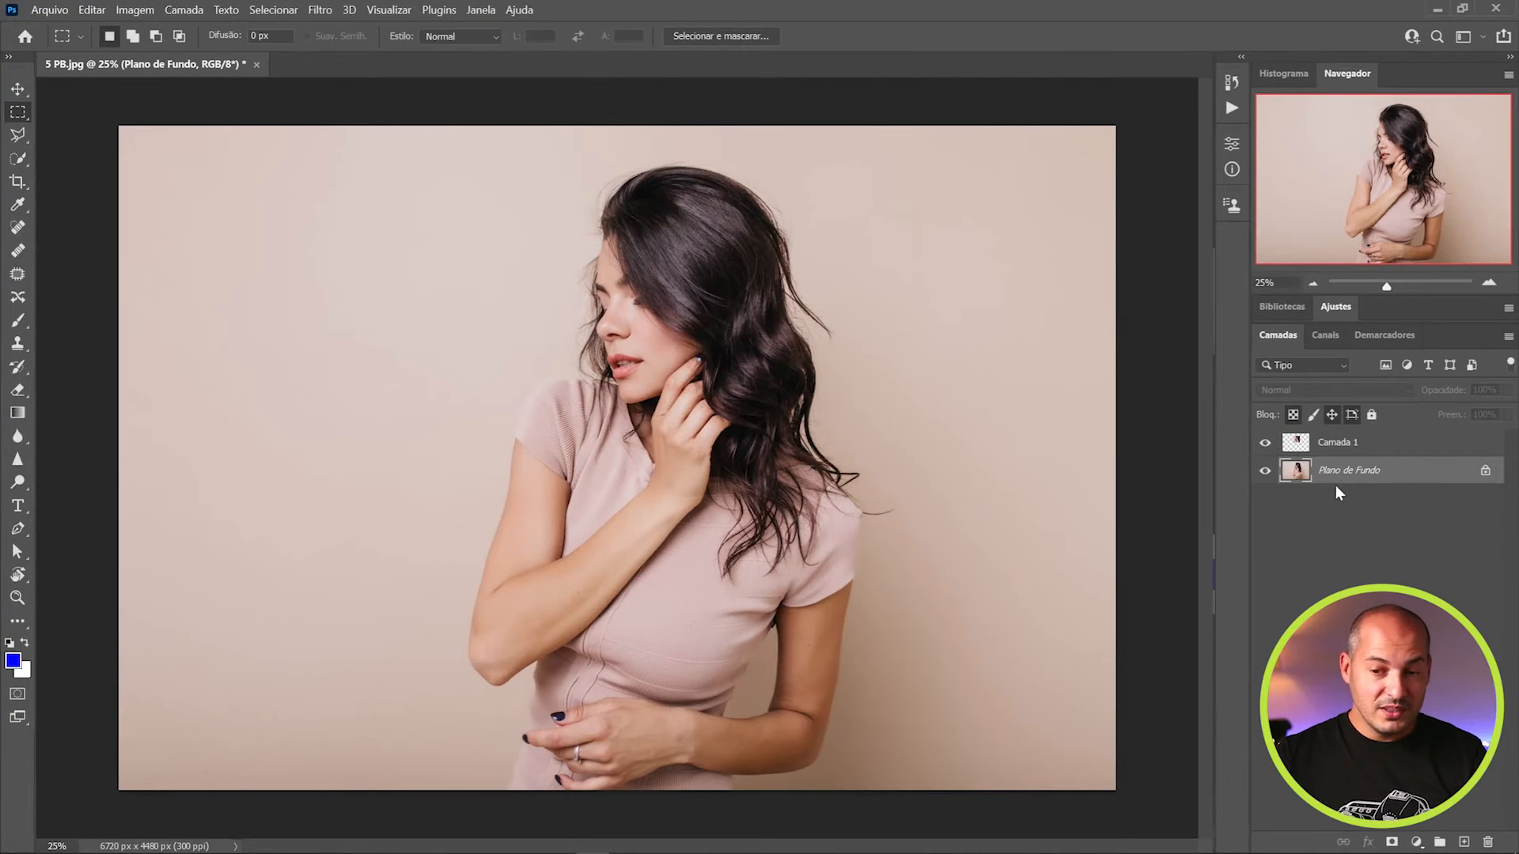
pyautogui.rightClick(1347, 472)
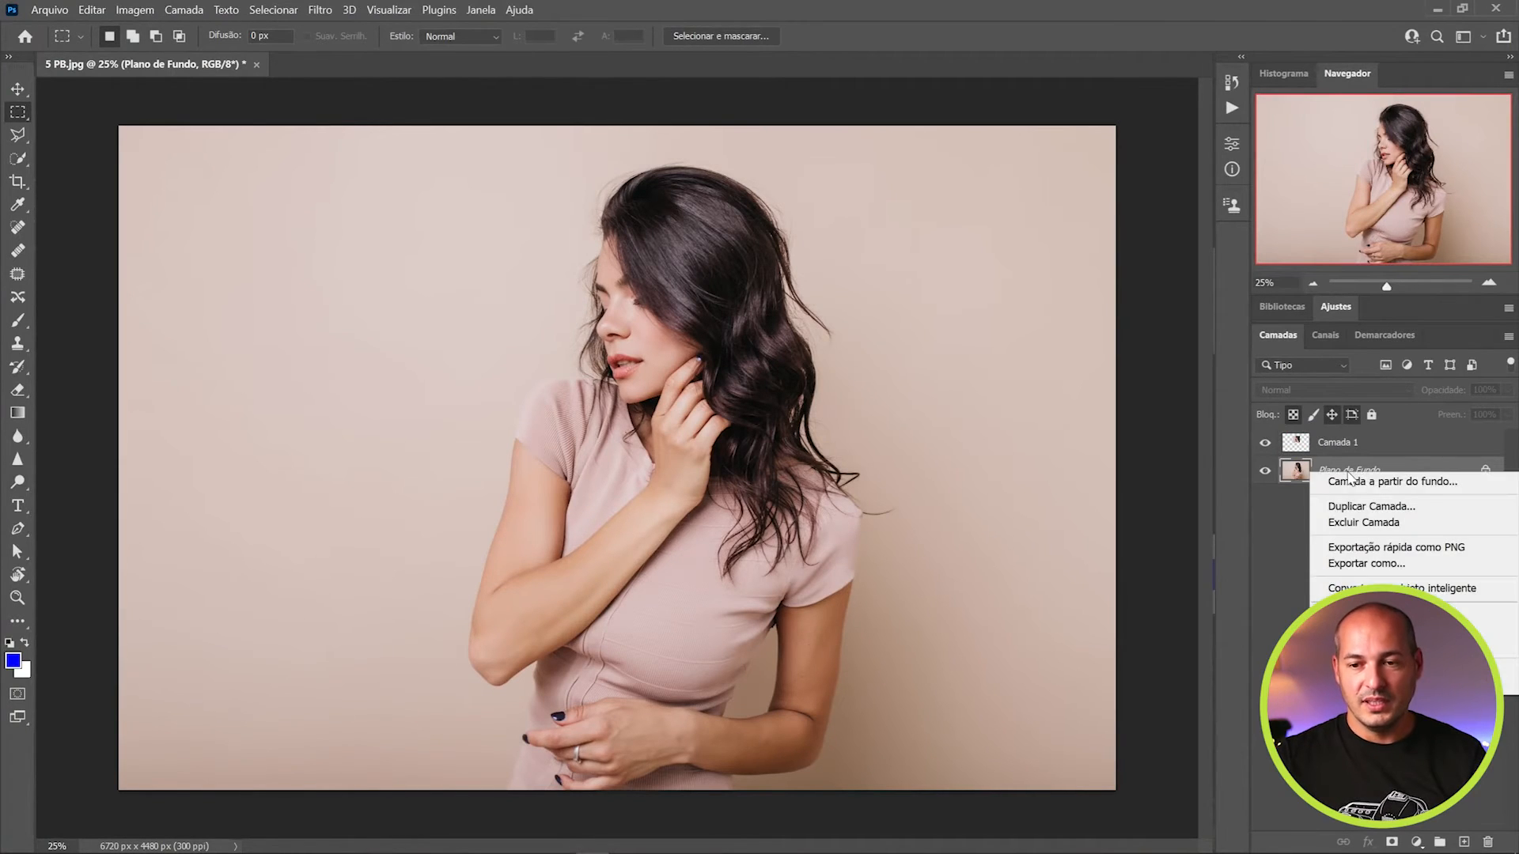
pyautogui.click(1362, 507)
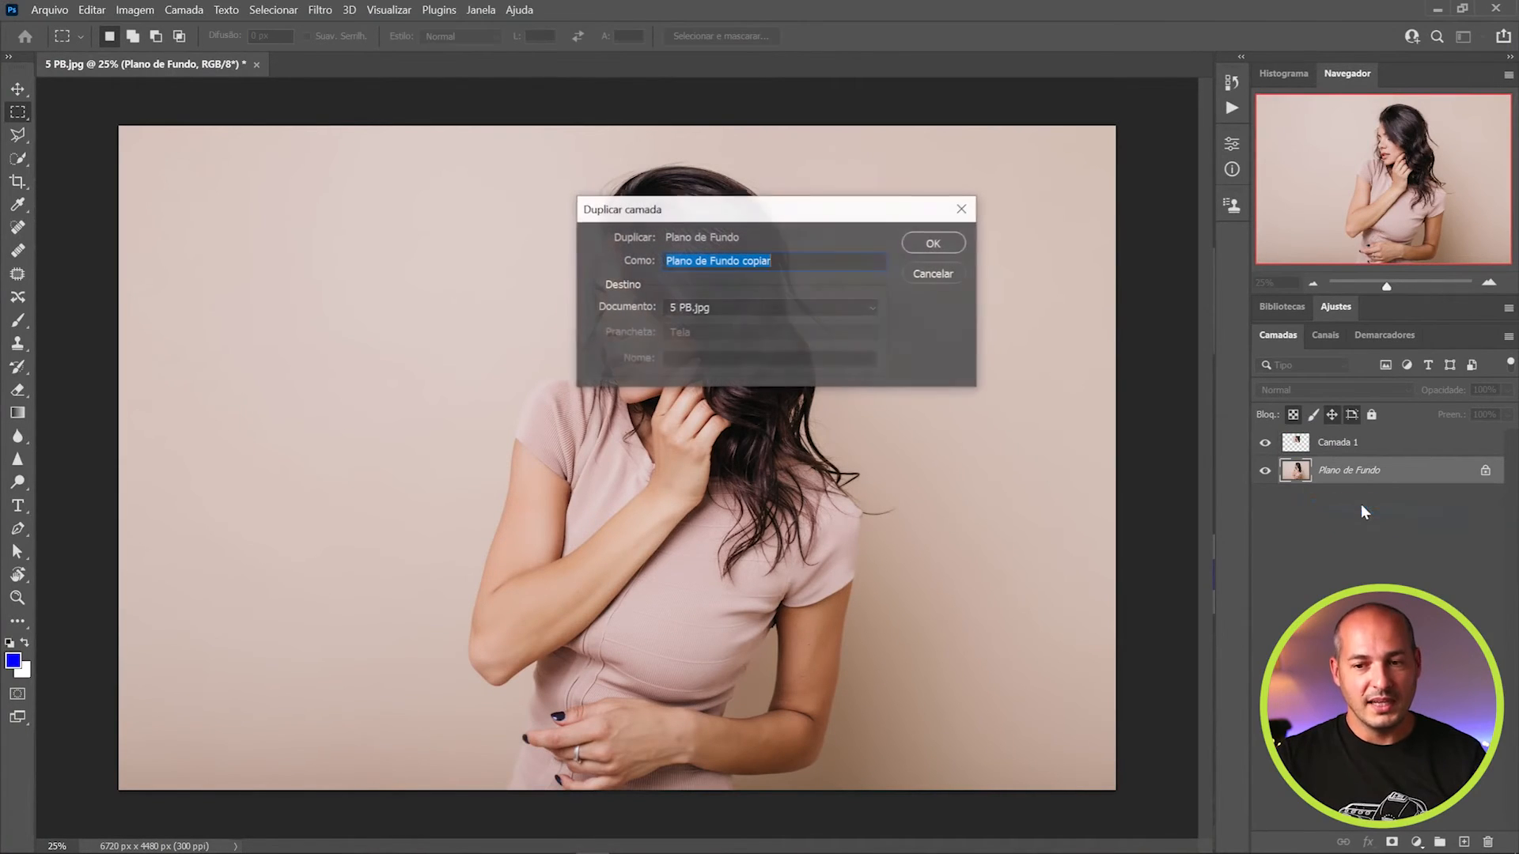
pyautogui.click(931, 245)
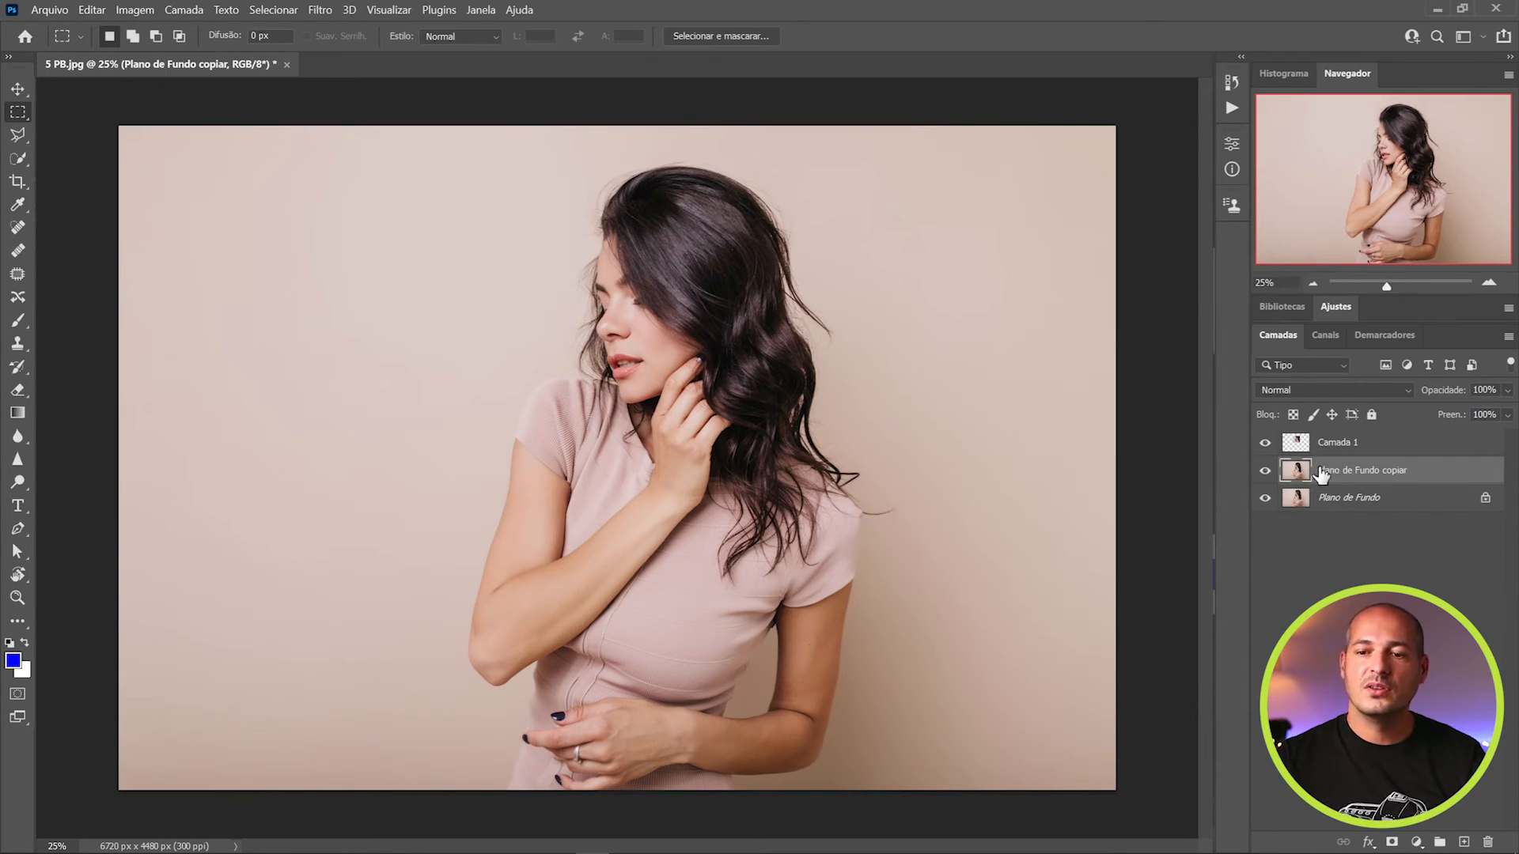
pyautogui.doubleClick(1350, 472)
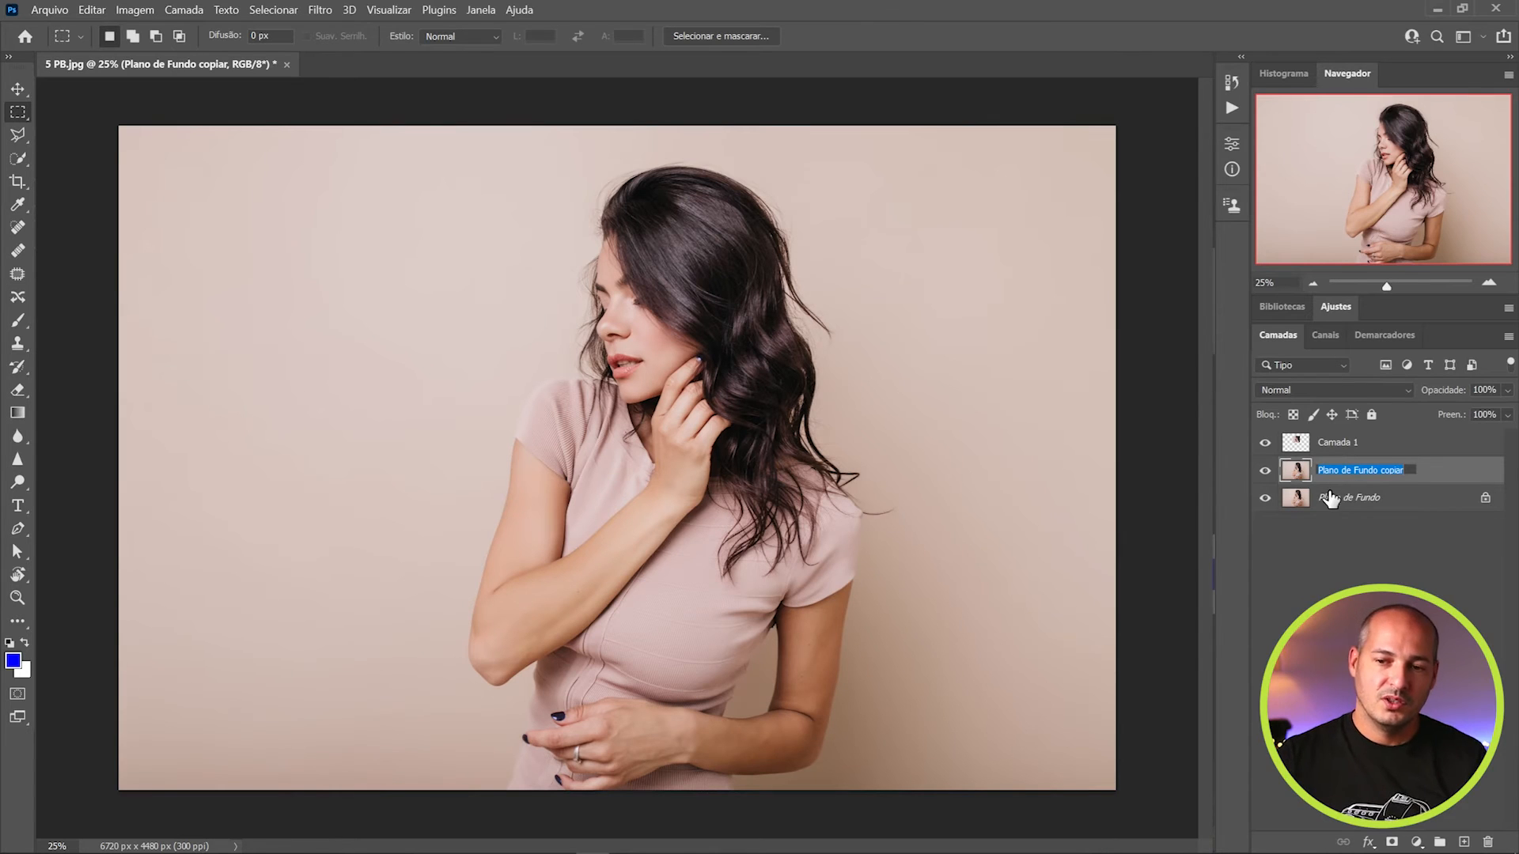
pyautogui.write('pb')
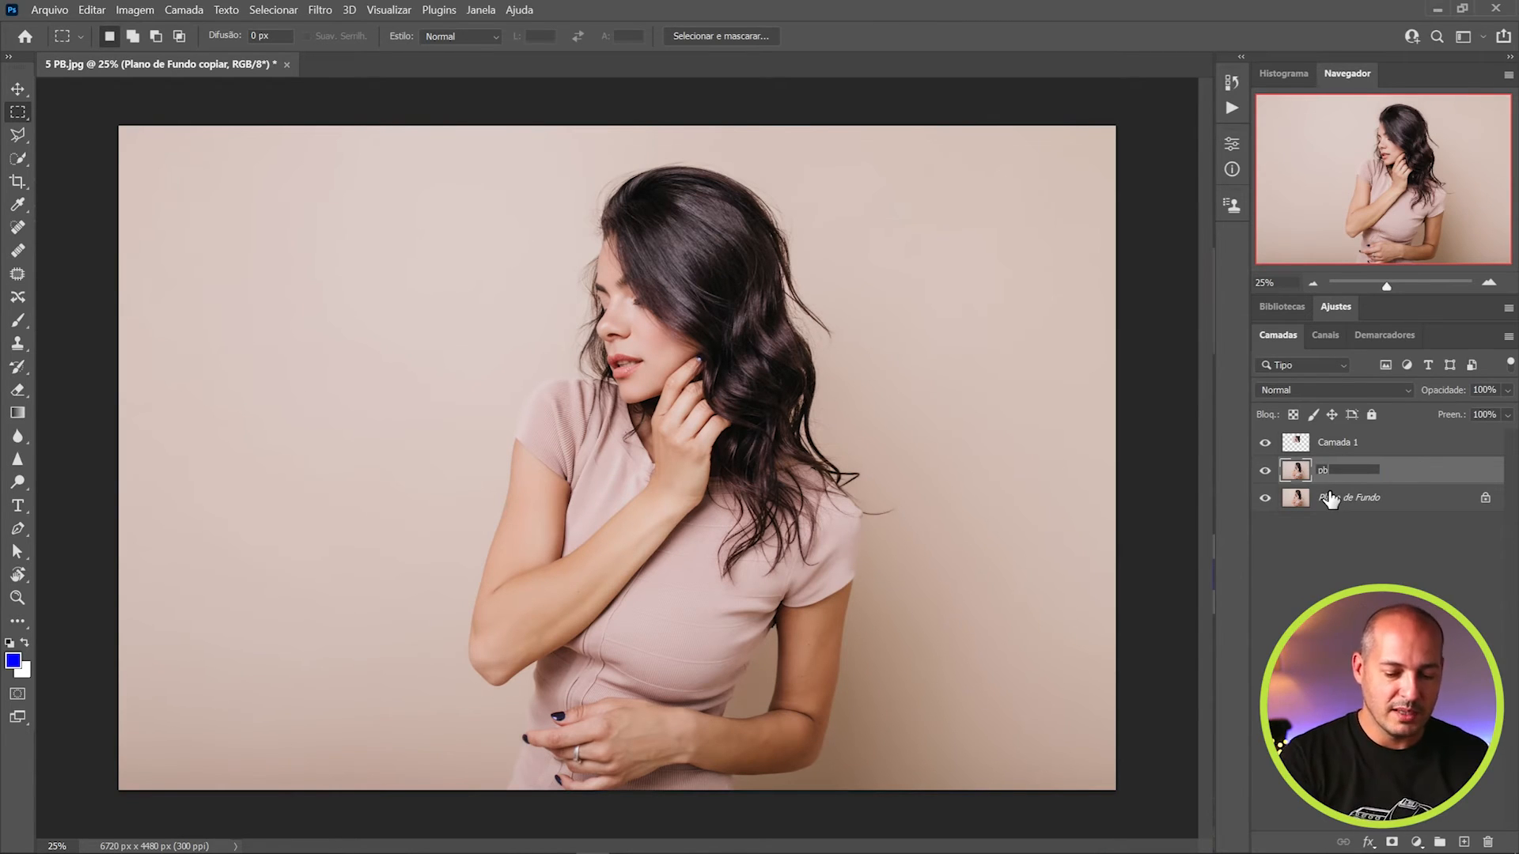
pyautogui.press('Return')
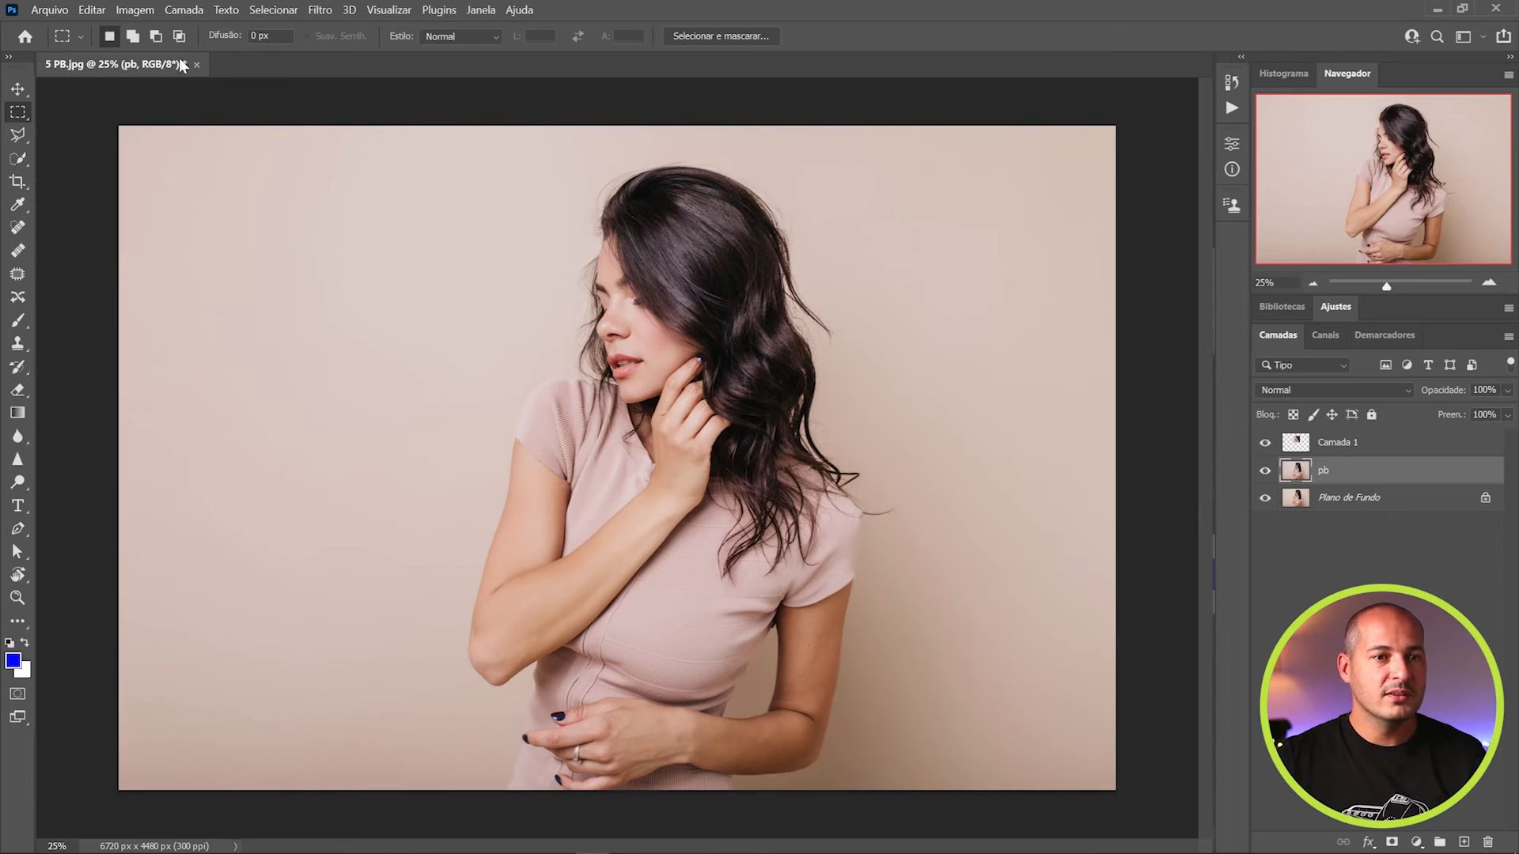
# Apply a Black & White (Preto-e-Branco) adjustment with the default Padrão preset to the pb layer
pyautogui.click(139, 11)
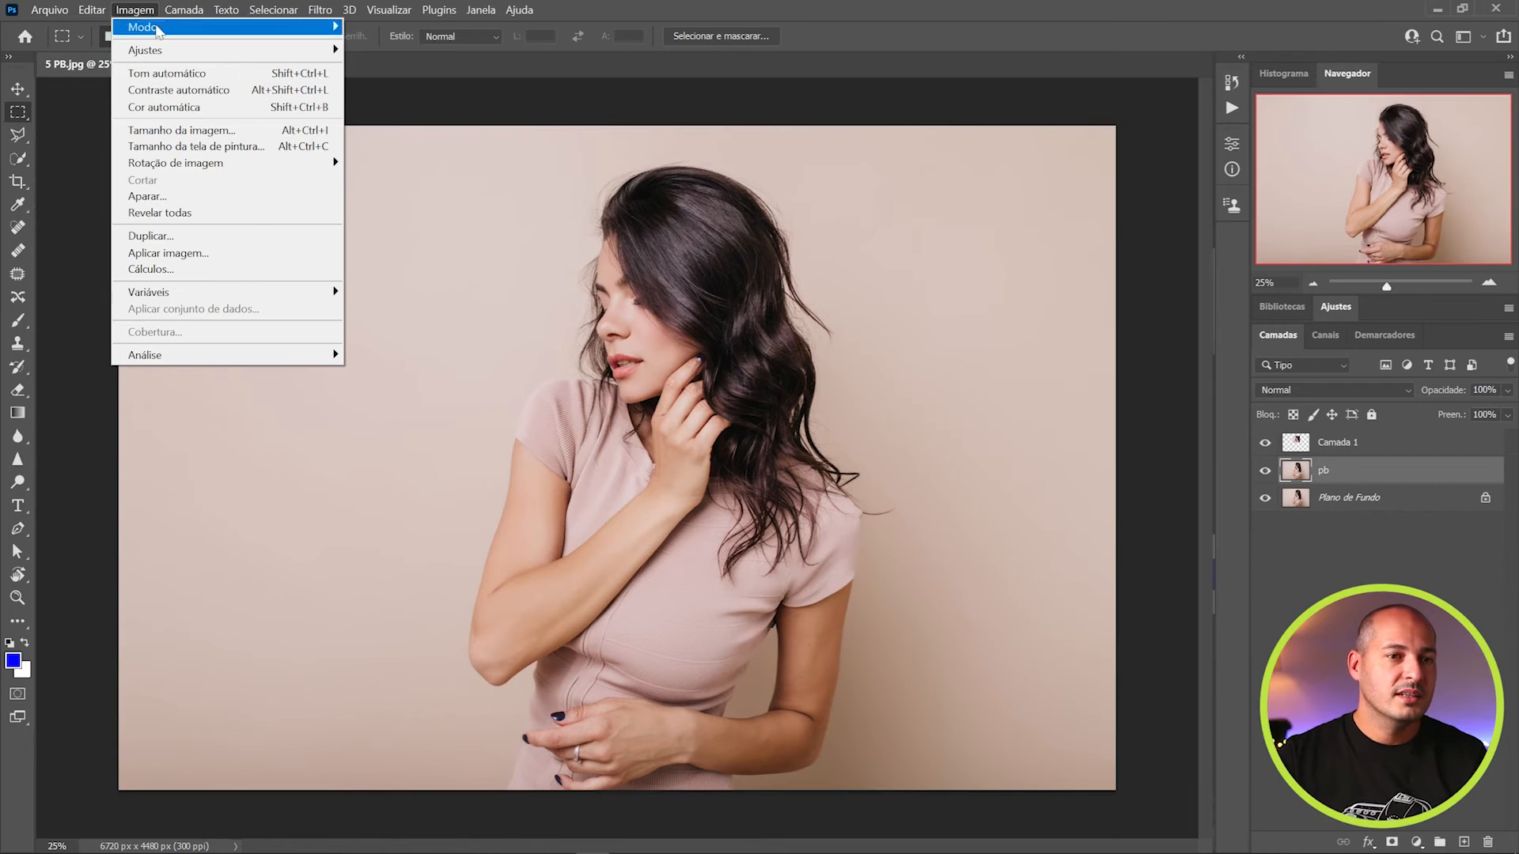
pyautogui.moveTo(152, 59)
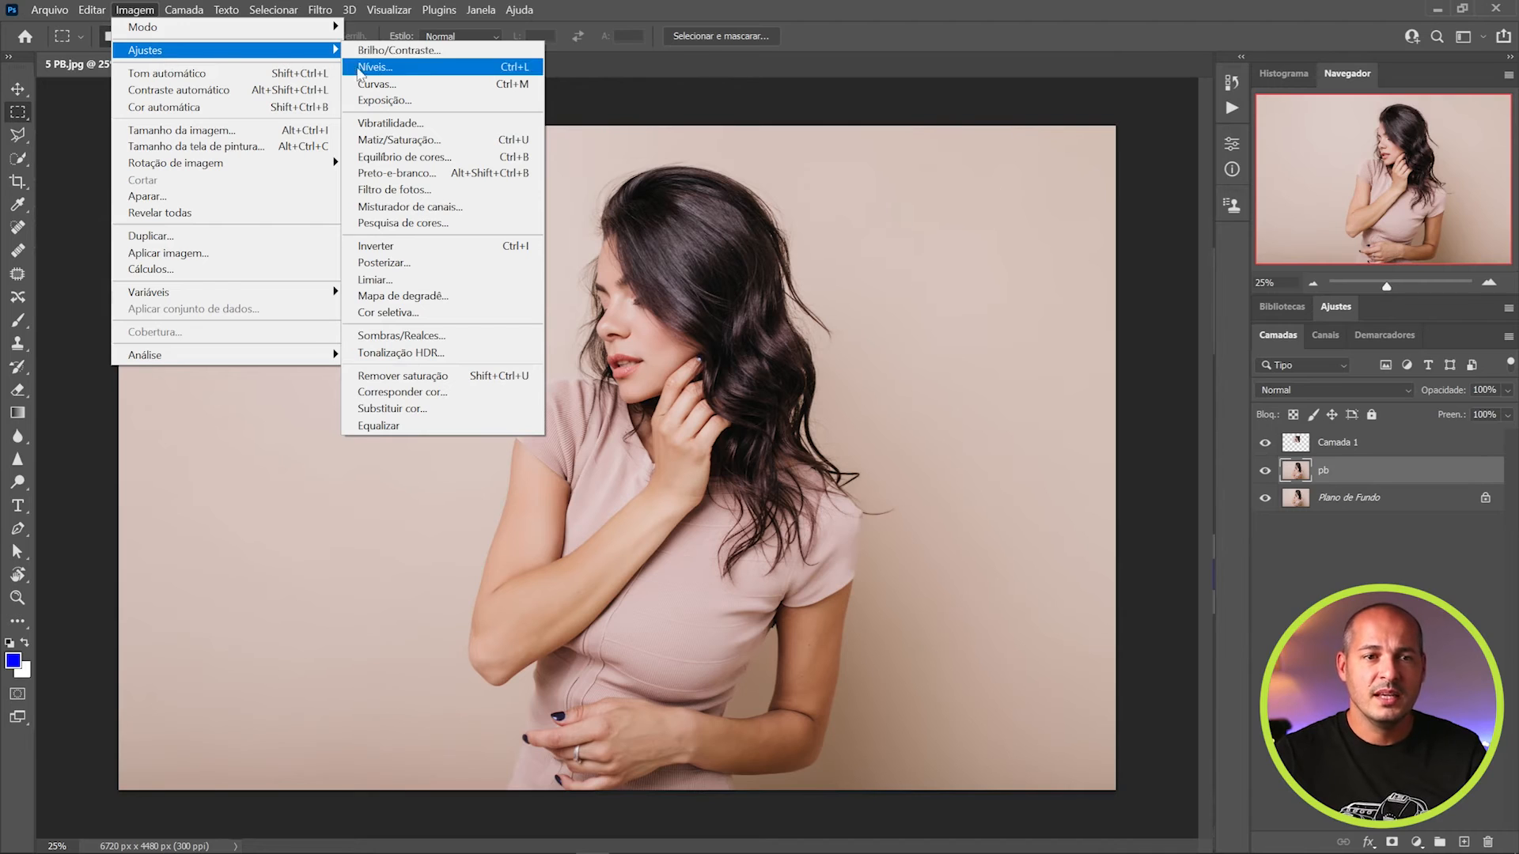
pyautogui.click(428, 174)
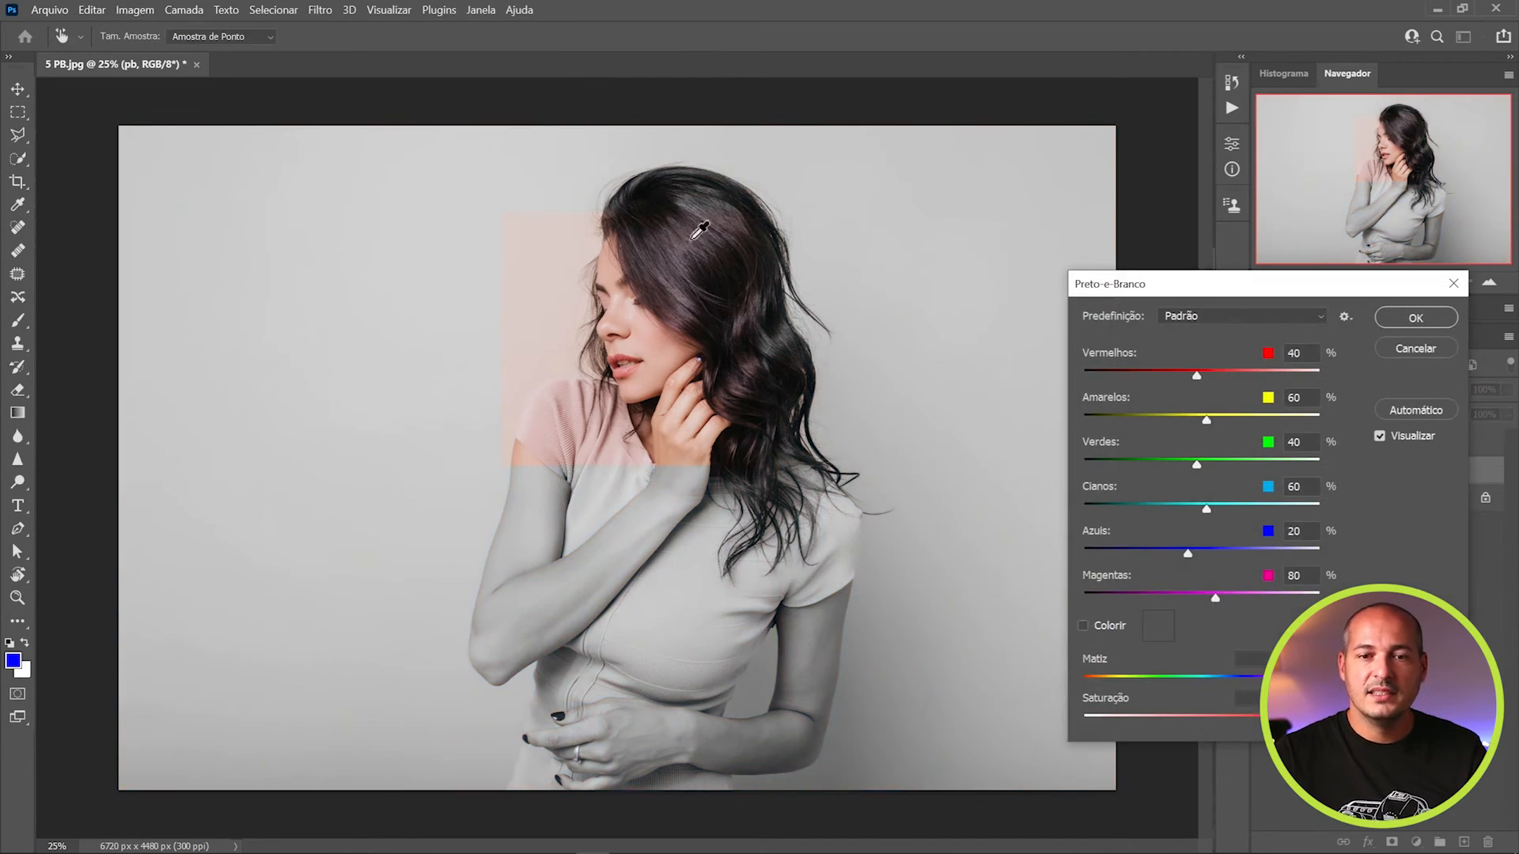
pyautogui.moveTo(1187, 285); pyautogui.dragTo(1147, 190)
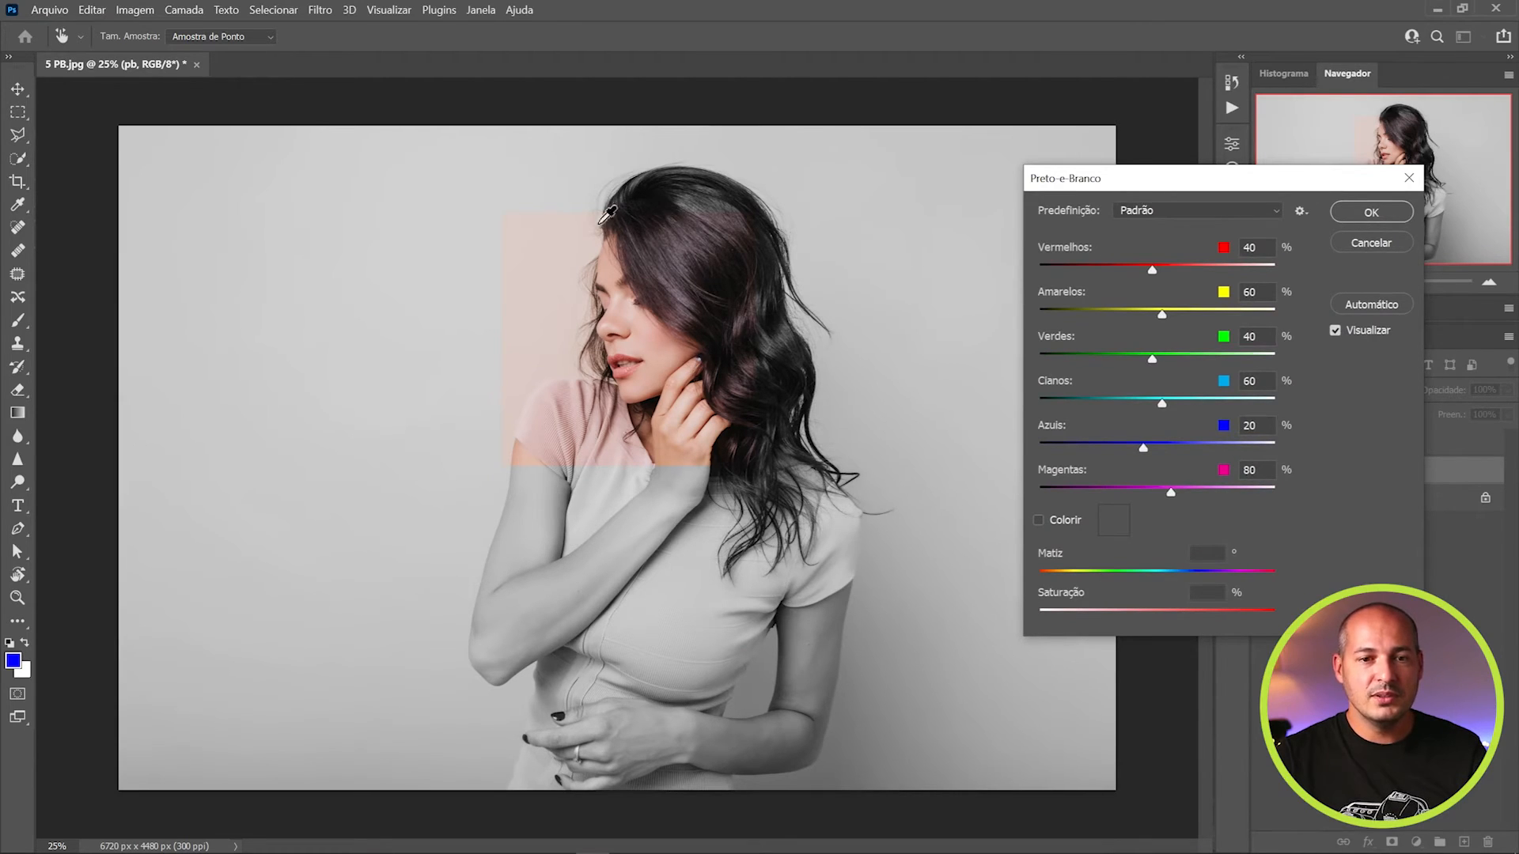
pyautogui.click(1371, 217)
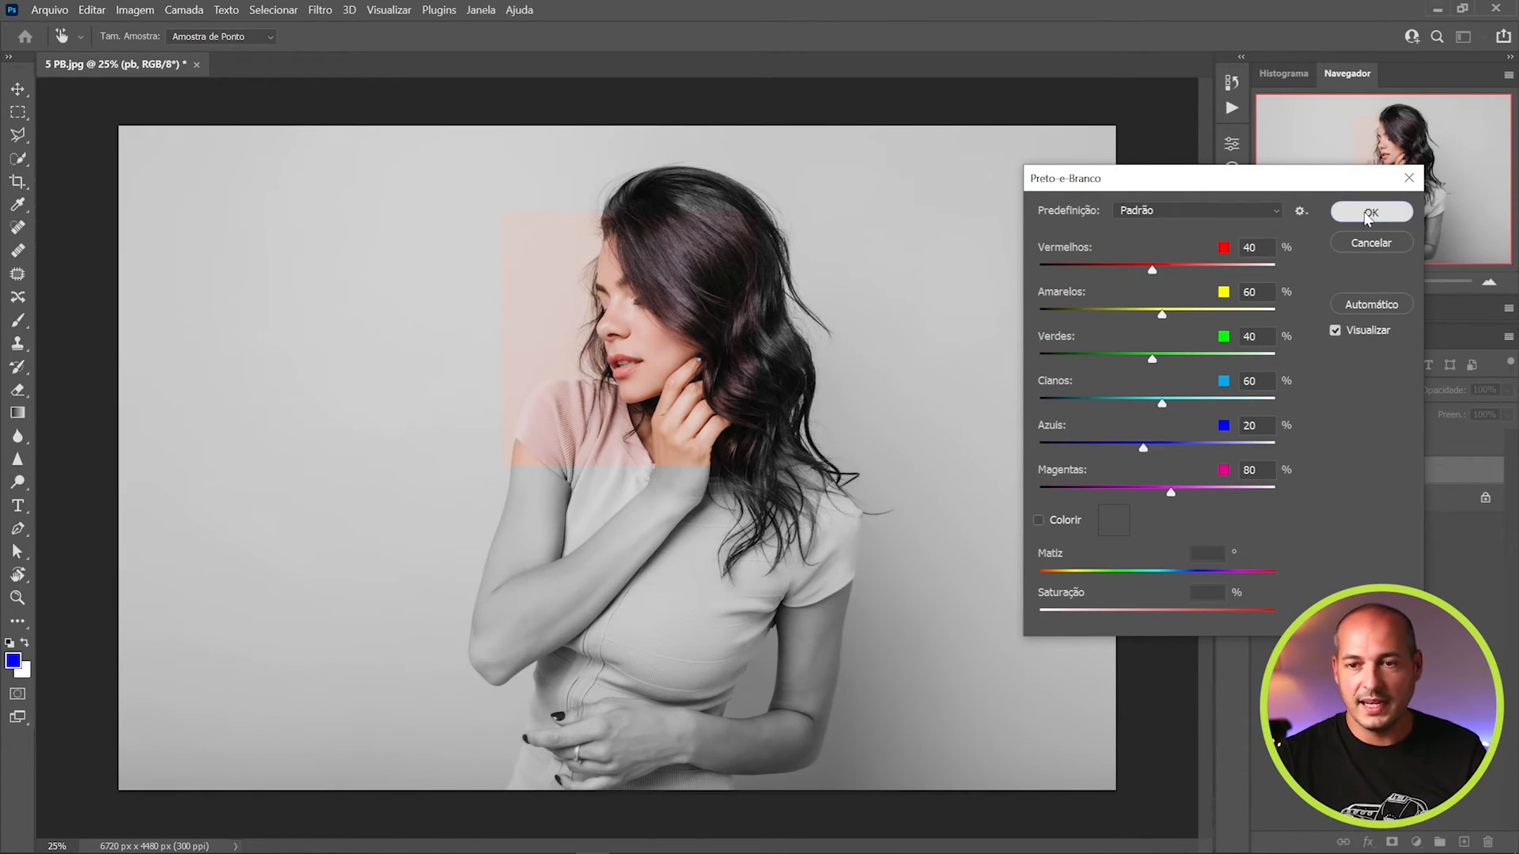
pyautogui.click(1367, 215)
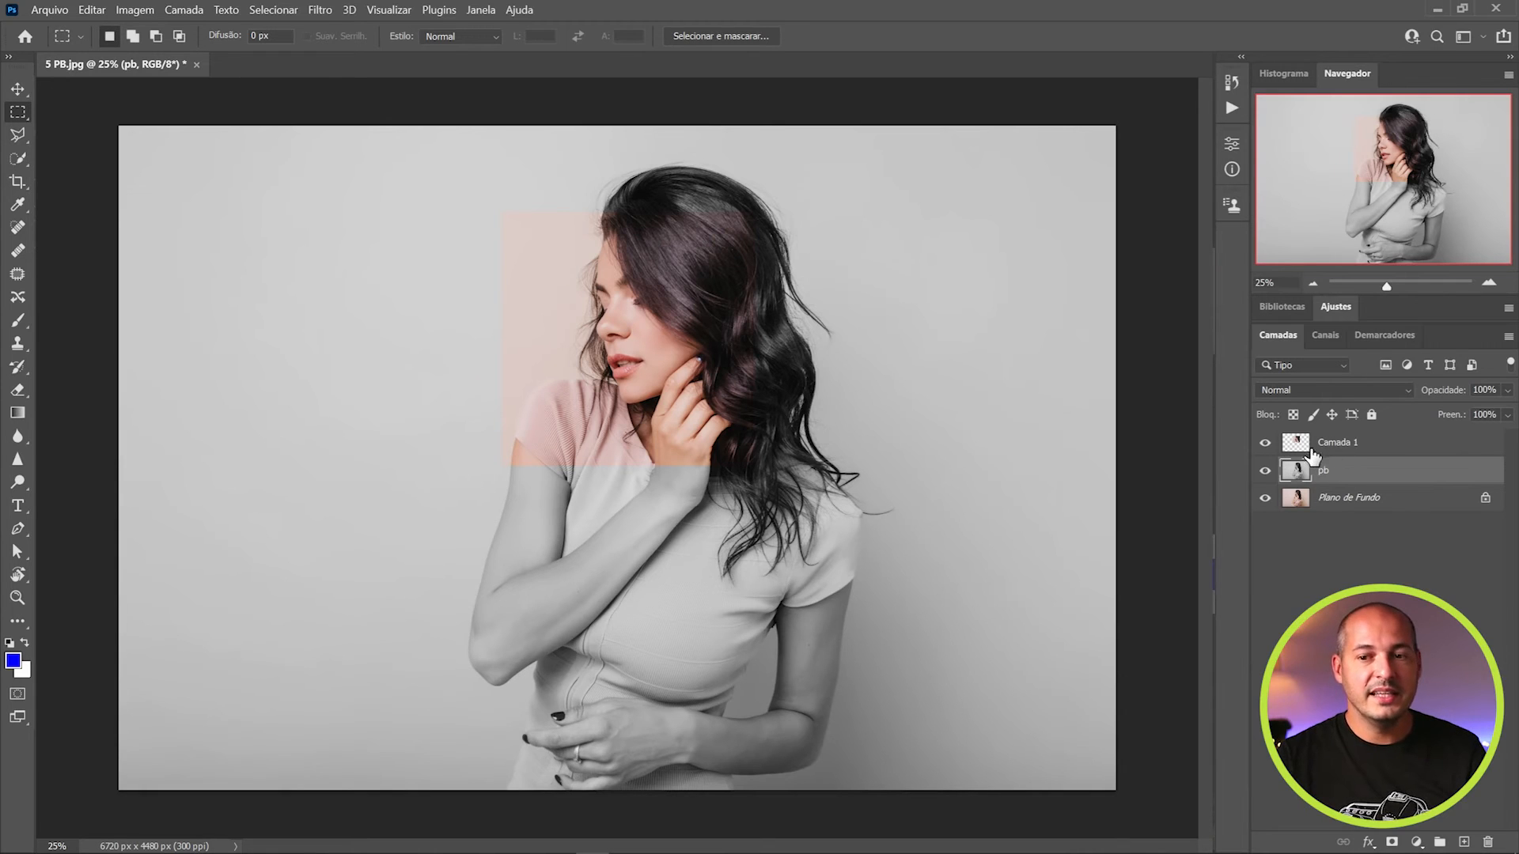
# Toggle the visibility of Camada 1 off and on to compare the image with and without the color rectangle
pyautogui.click(1265, 444)
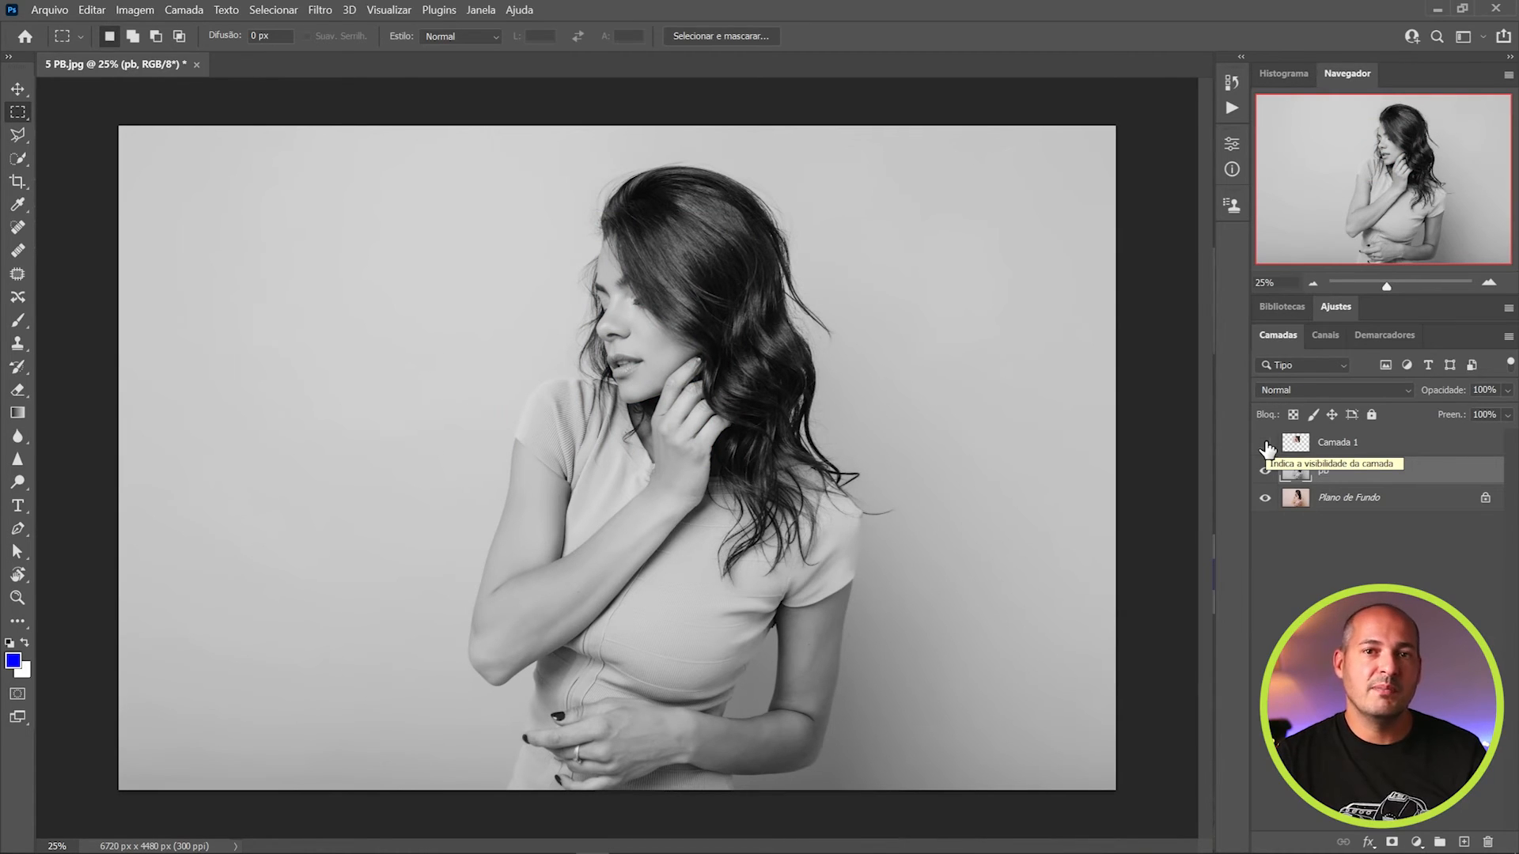
pyautogui.click(1265, 444)
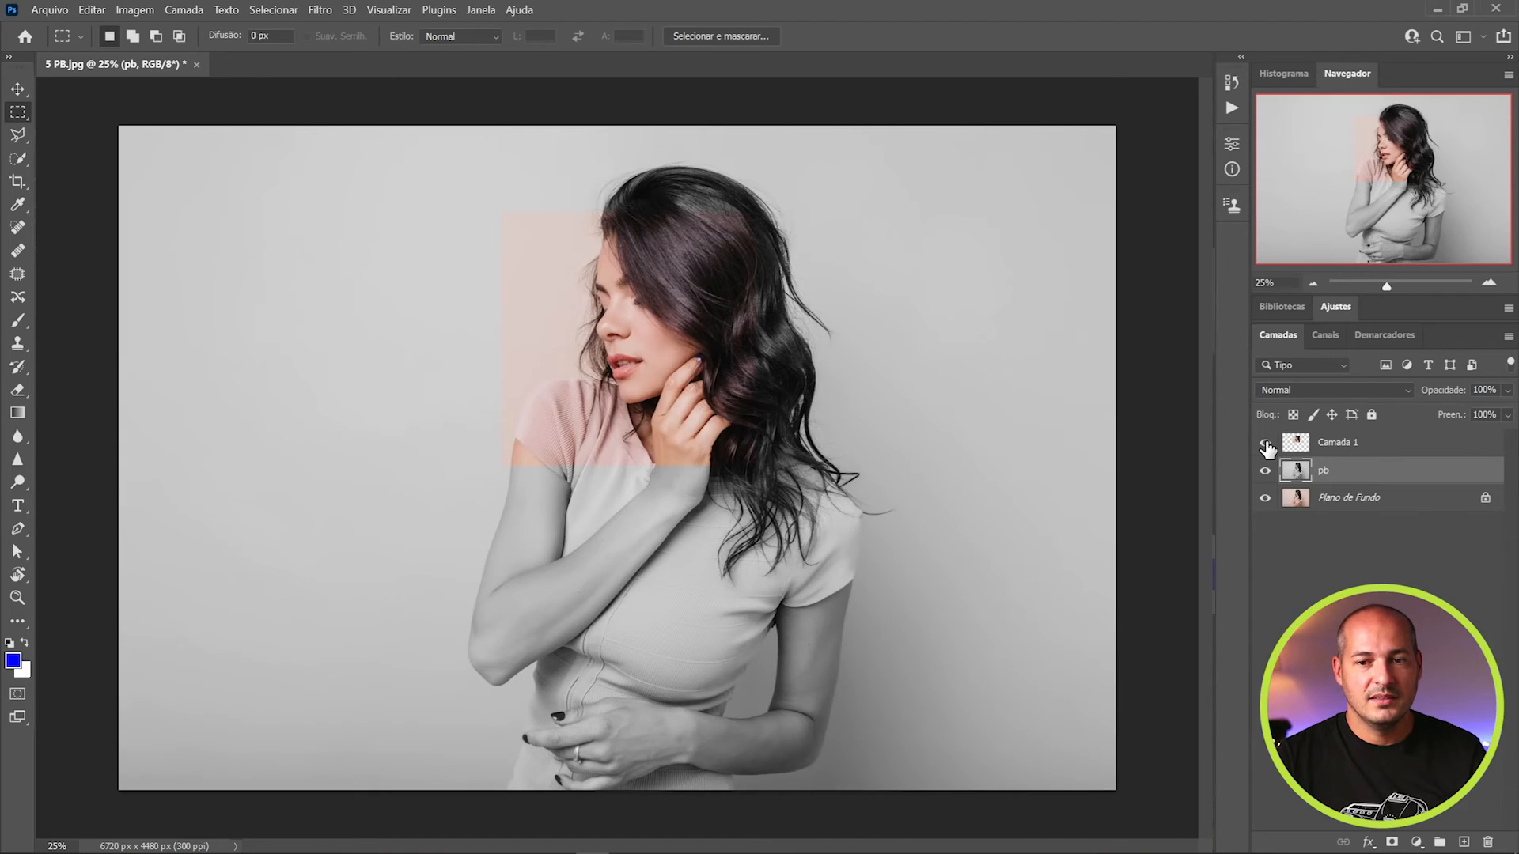
pyautogui.click(1265, 443)
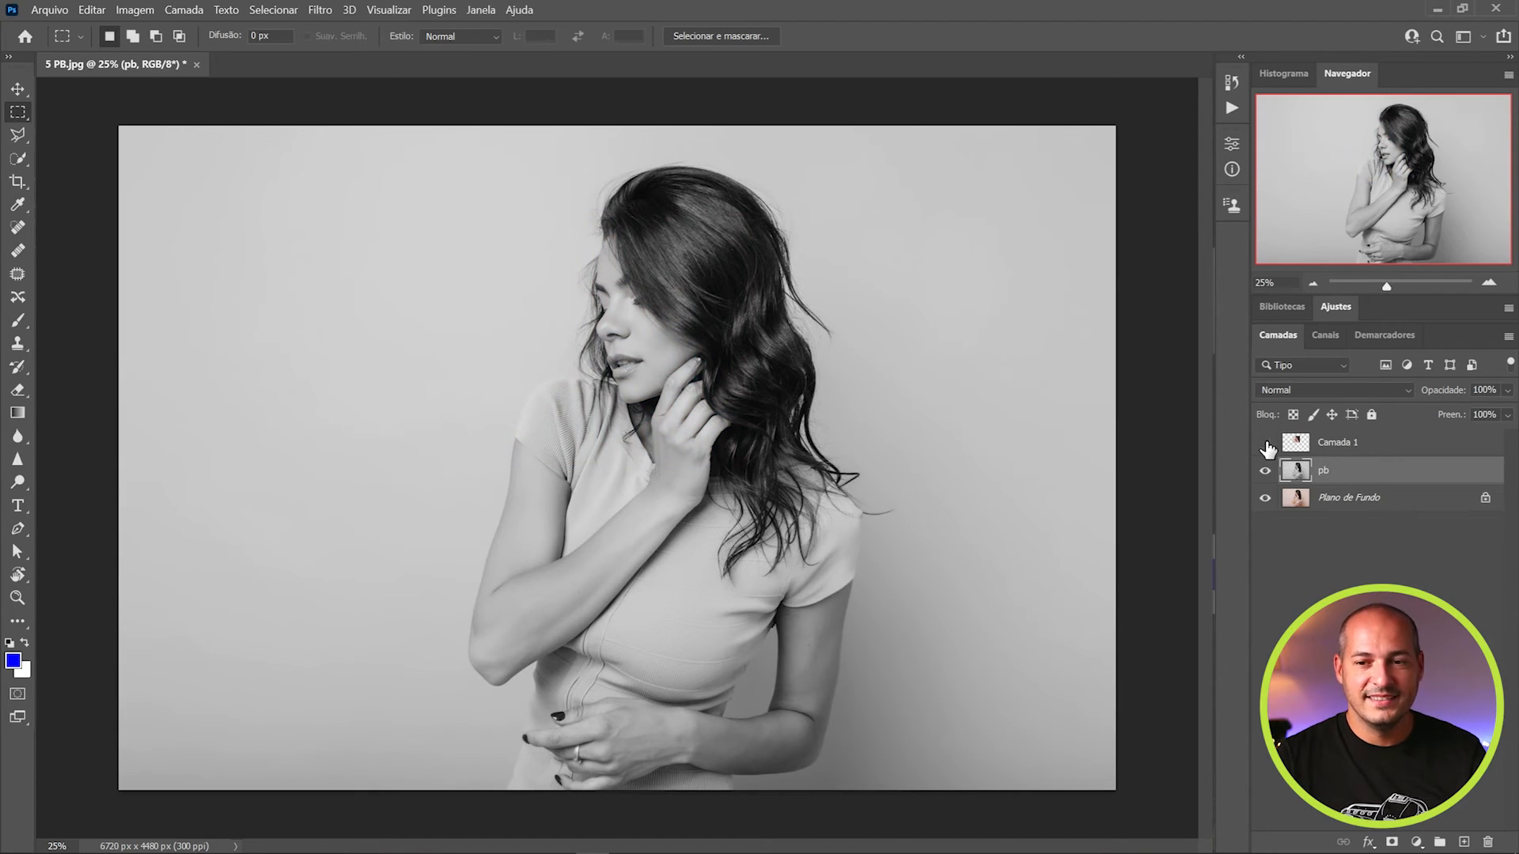
pyautogui.click(1265, 444)
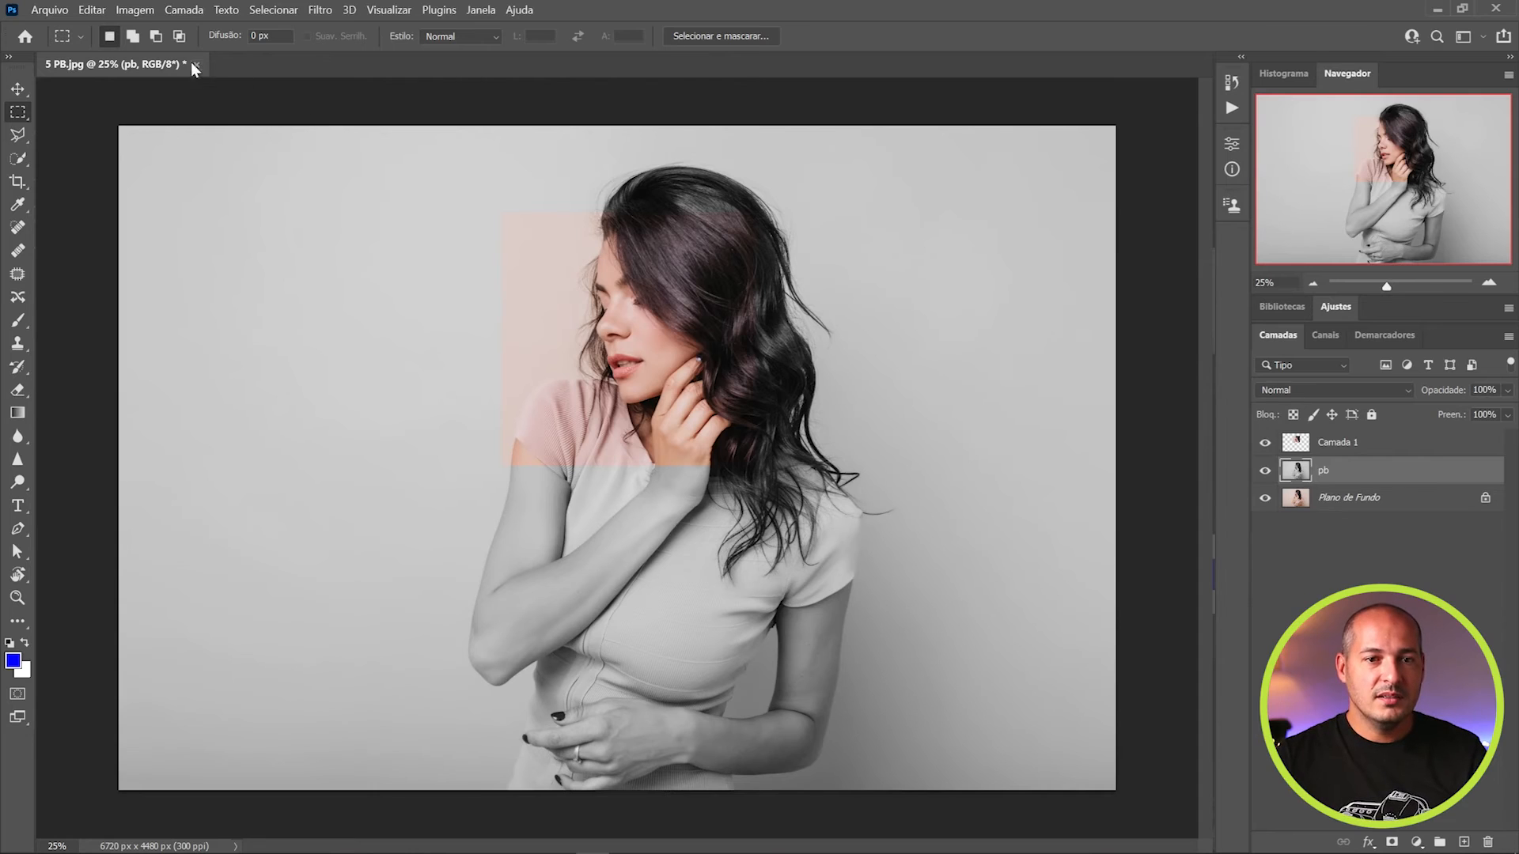
# Close 5 PB.jpg without saving its changes
pyautogui.click(57, 10)
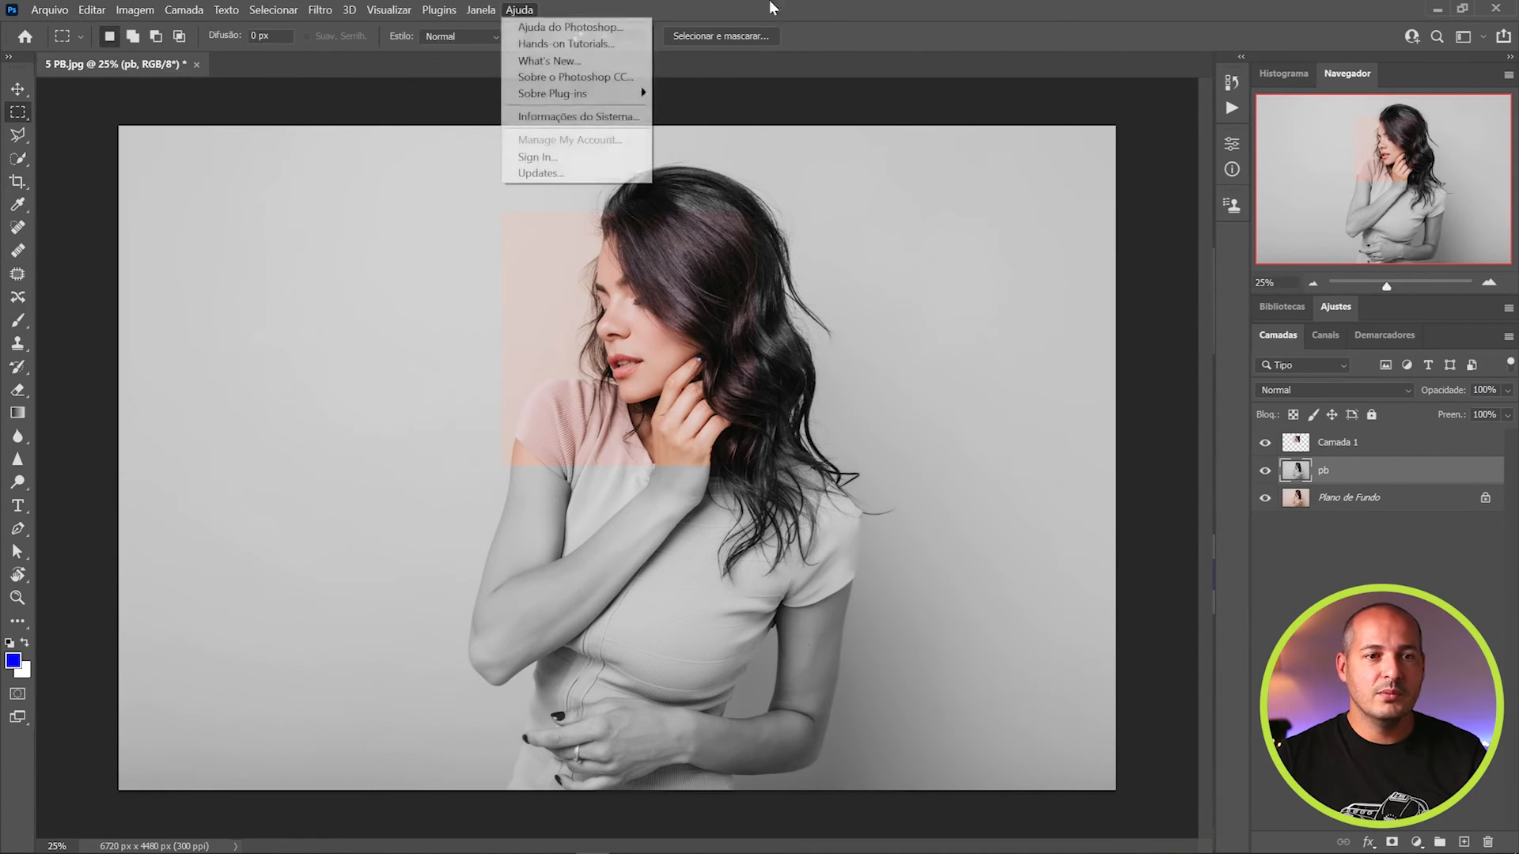
pyautogui.click(815, 7)
pyautogui.click(197, 64)
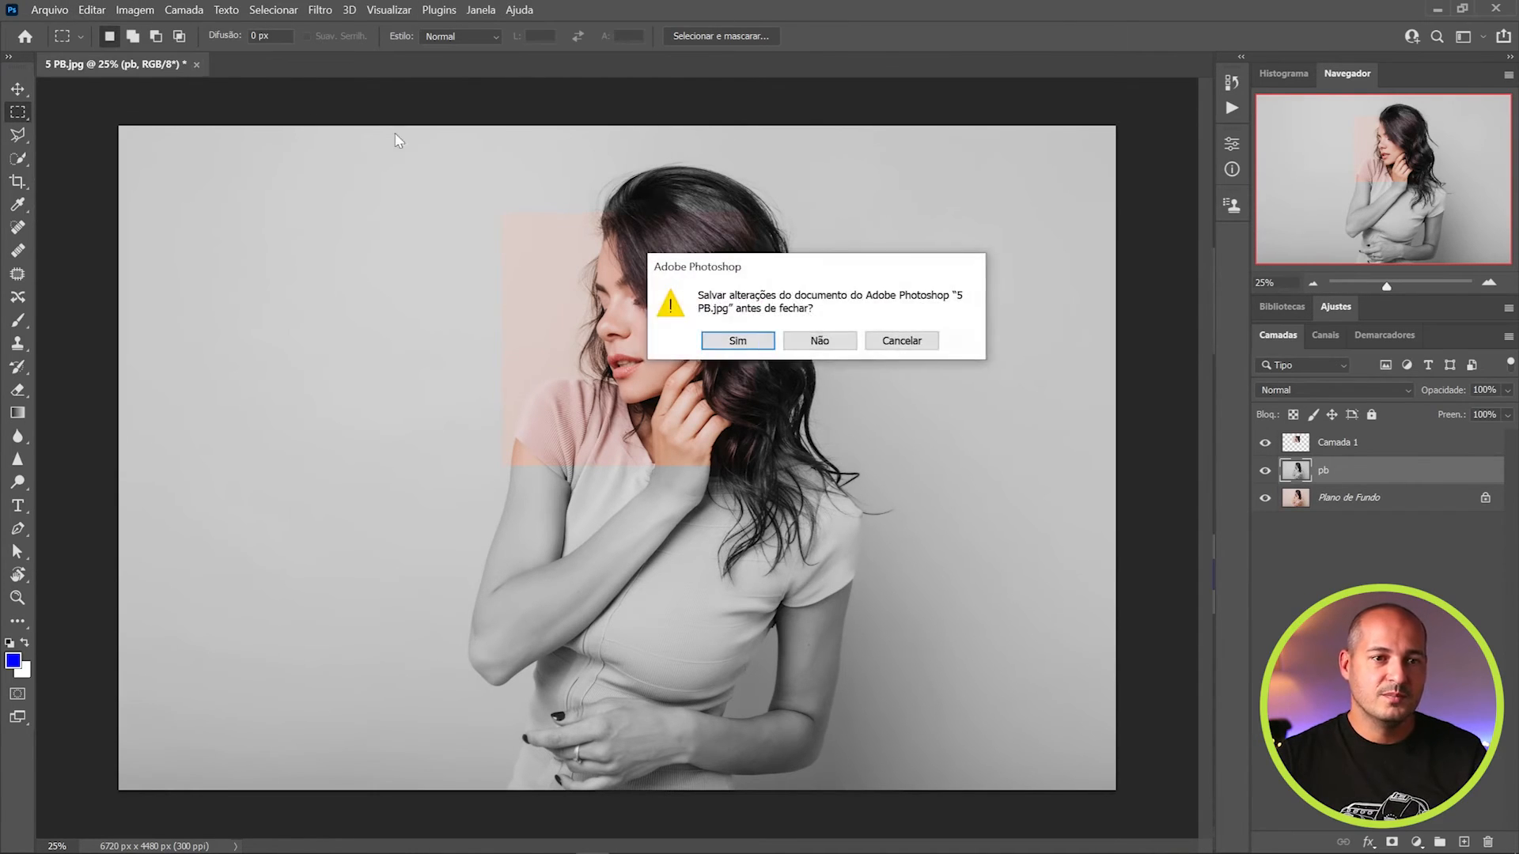
pyautogui.click(817, 435)
# Open 6 FUNDO CEU.jpg and 6.jpg together, keeping the embedded color profiles
pyautogui.click(49, 9)
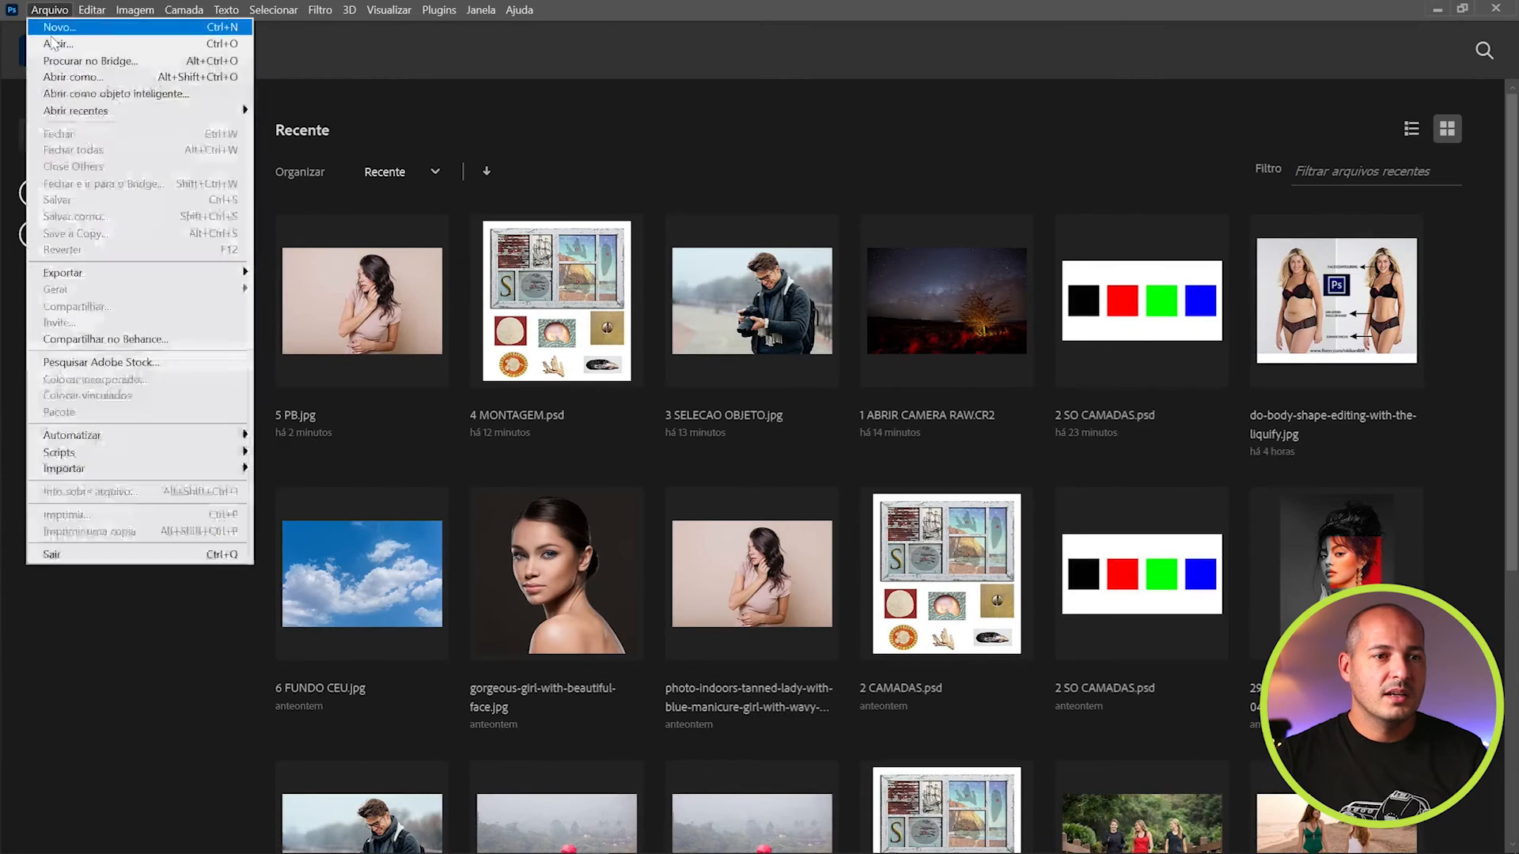
pyautogui.click(90, 41)
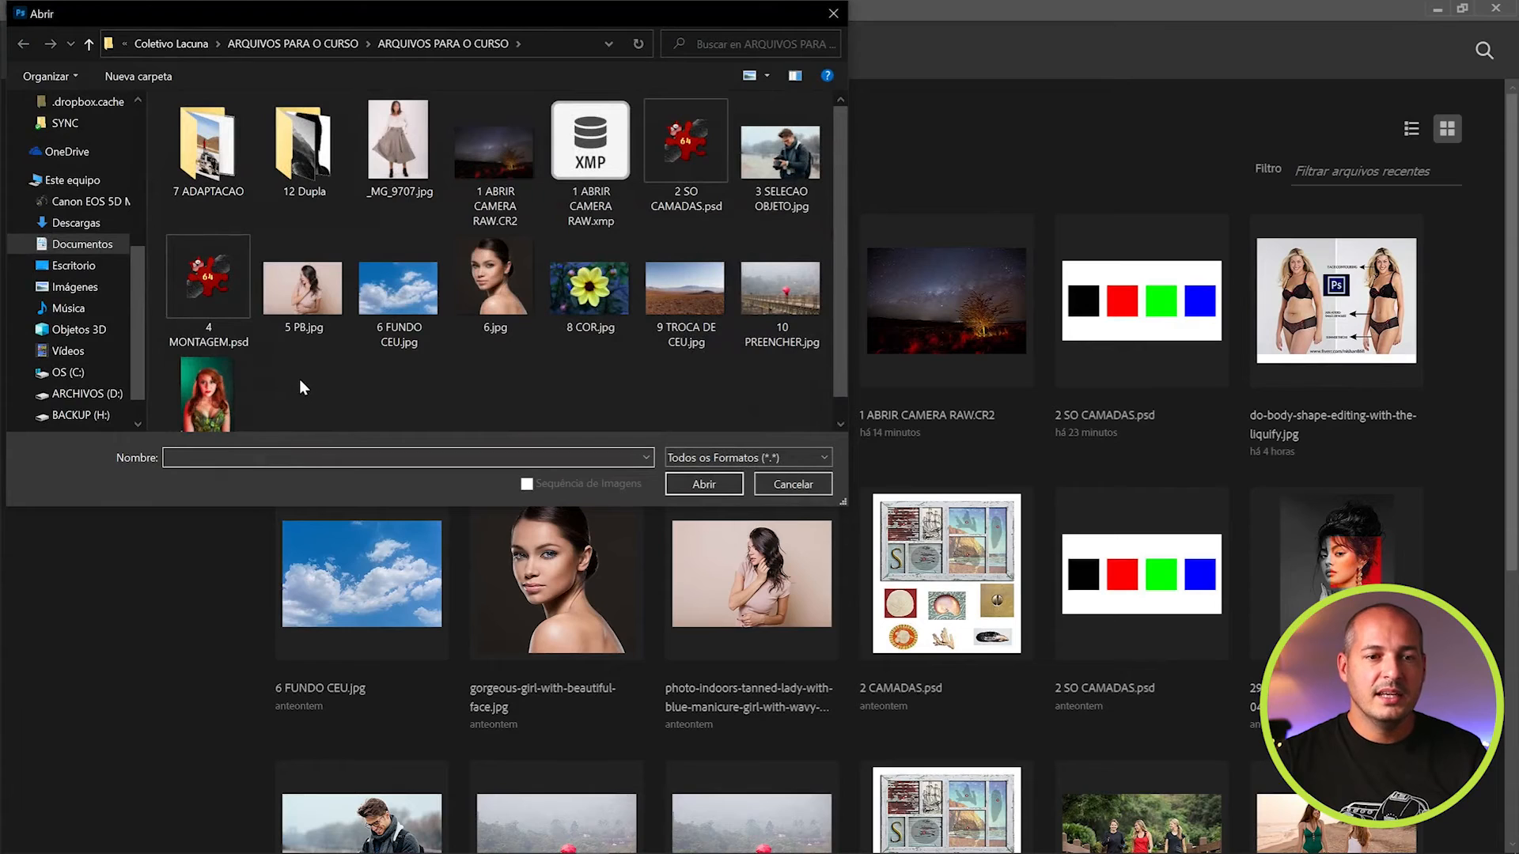
pyautogui.click(409, 304)
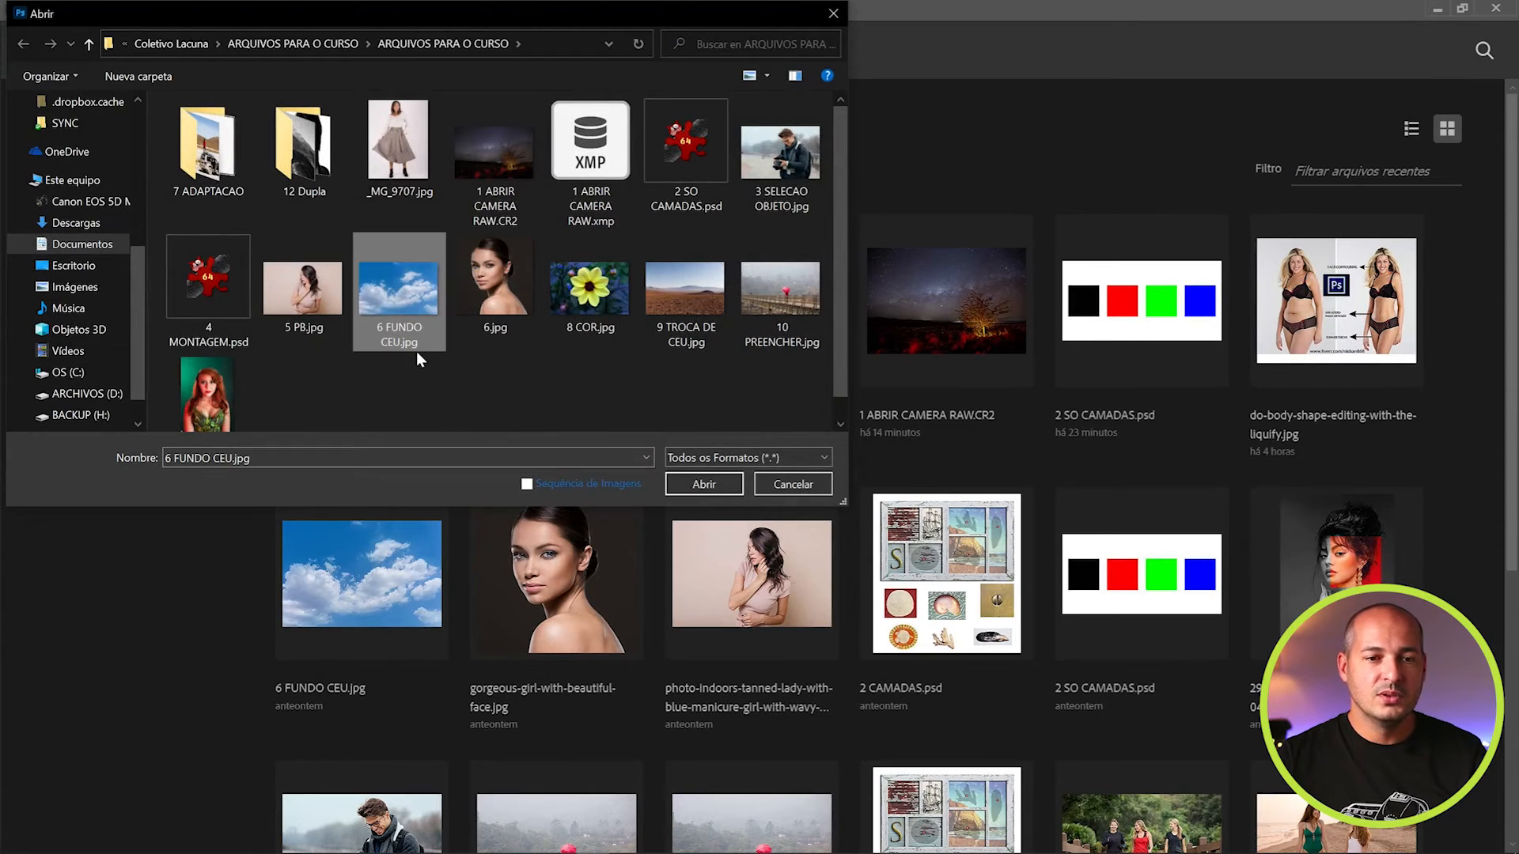
pyautogui.click(494, 289)
pyautogui.moveTo(384, 358); pyautogui.dragTo(510, 264)
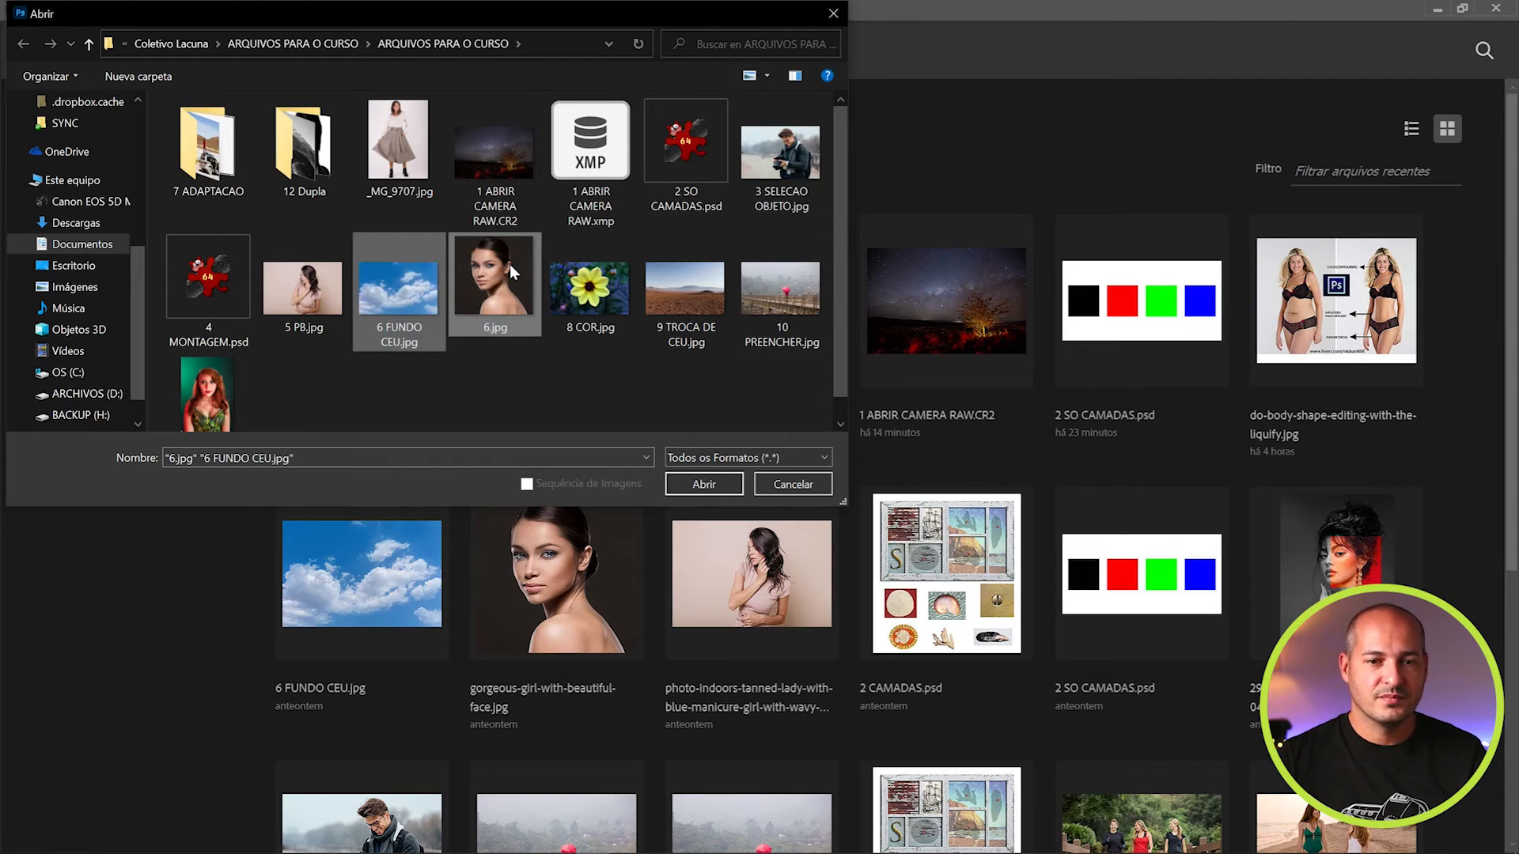
pyautogui.click(700, 483)
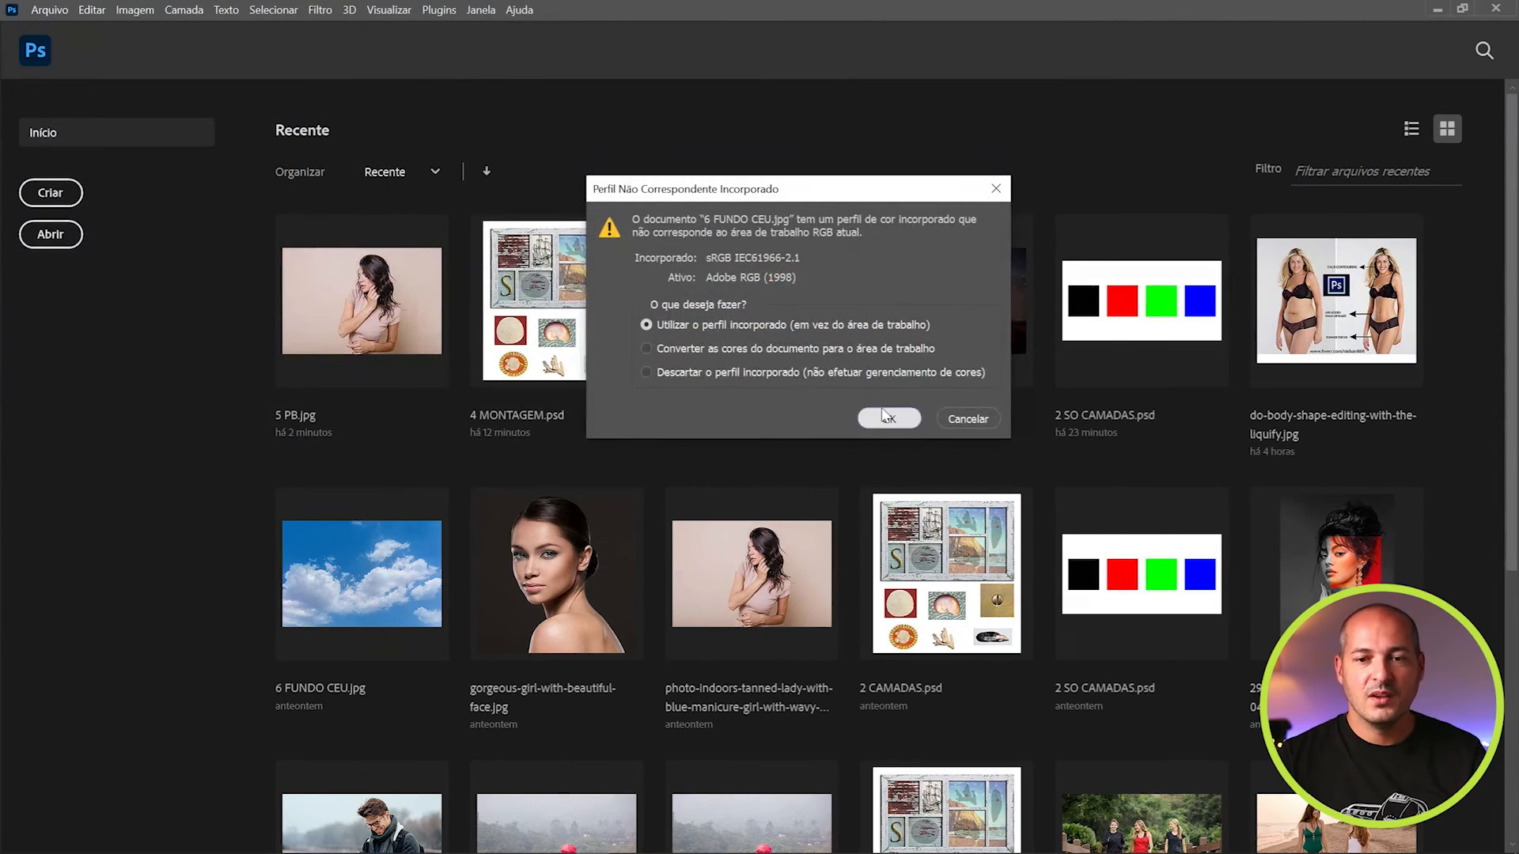
pyautogui.click(886, 417)
pyautogui.click(885, 417)
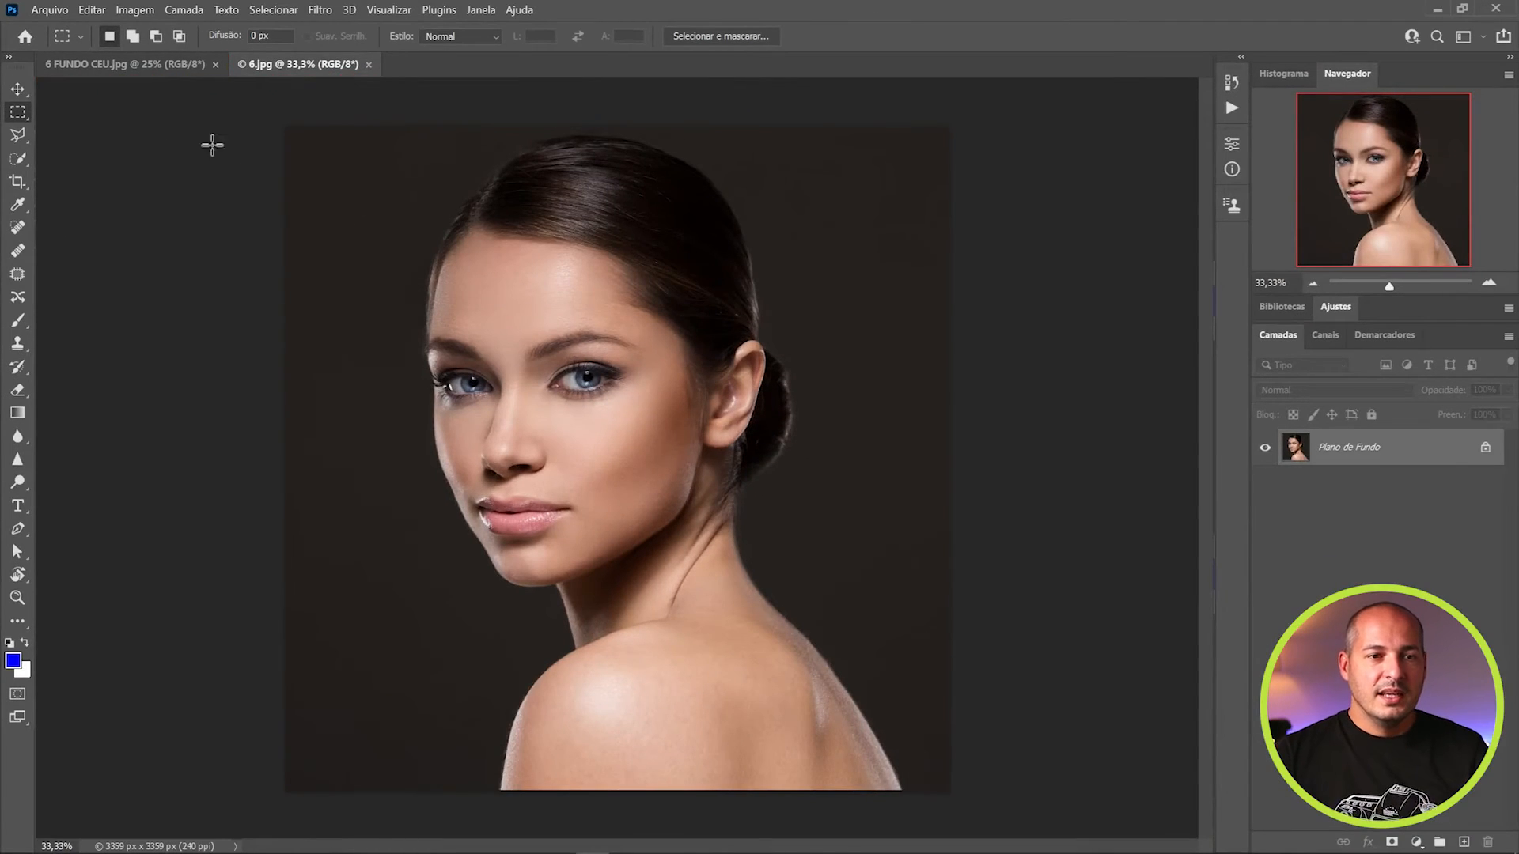
# View the sky and portrait documents in turn, ending on 6 FUNDO CEU.jpg
pyautogui.click(153, 68)
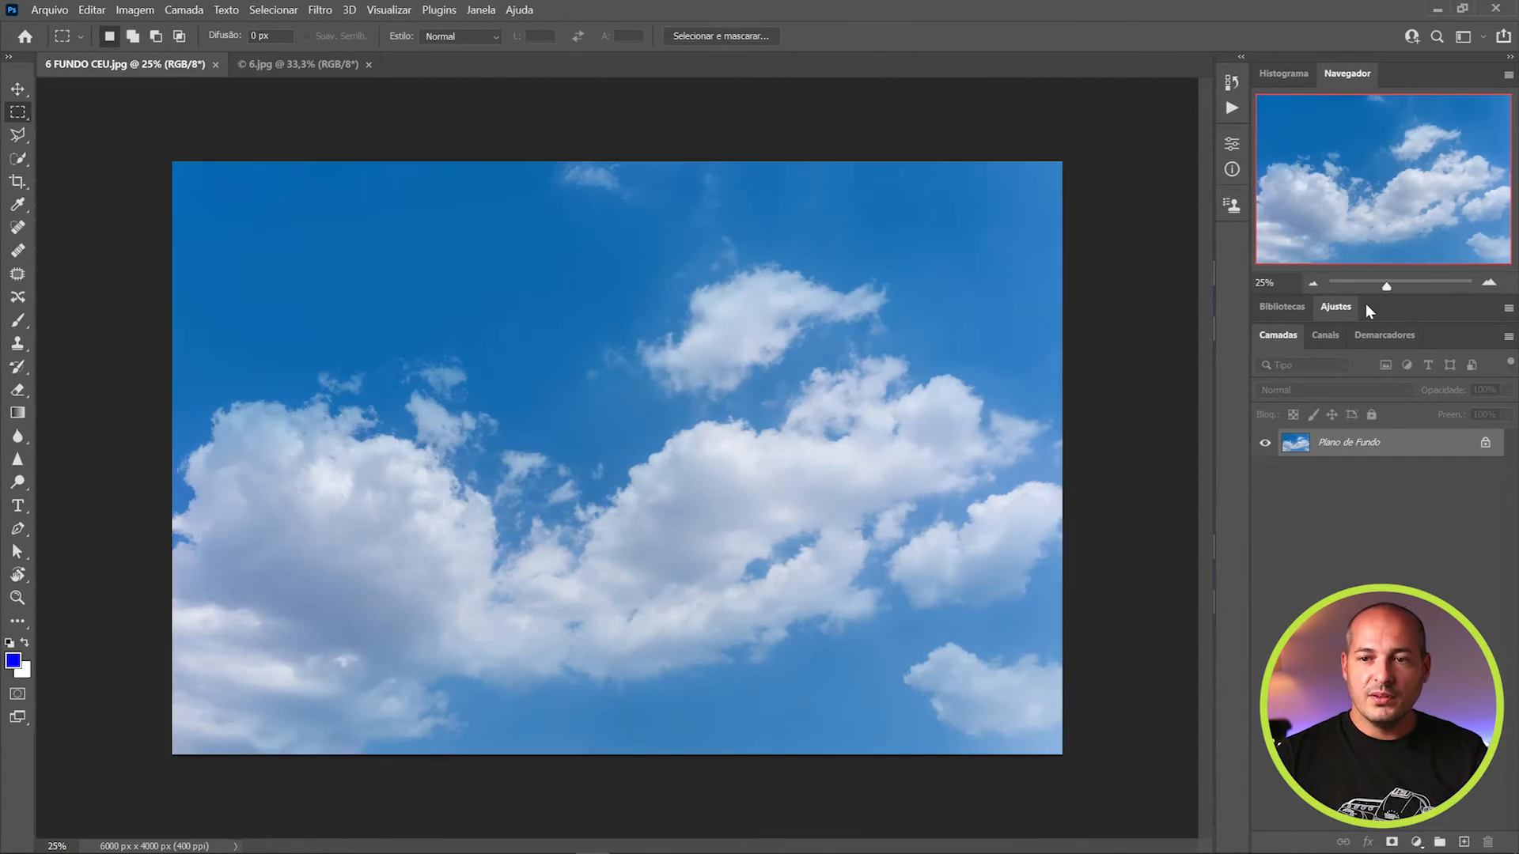
pyautogui.click(301, 63)
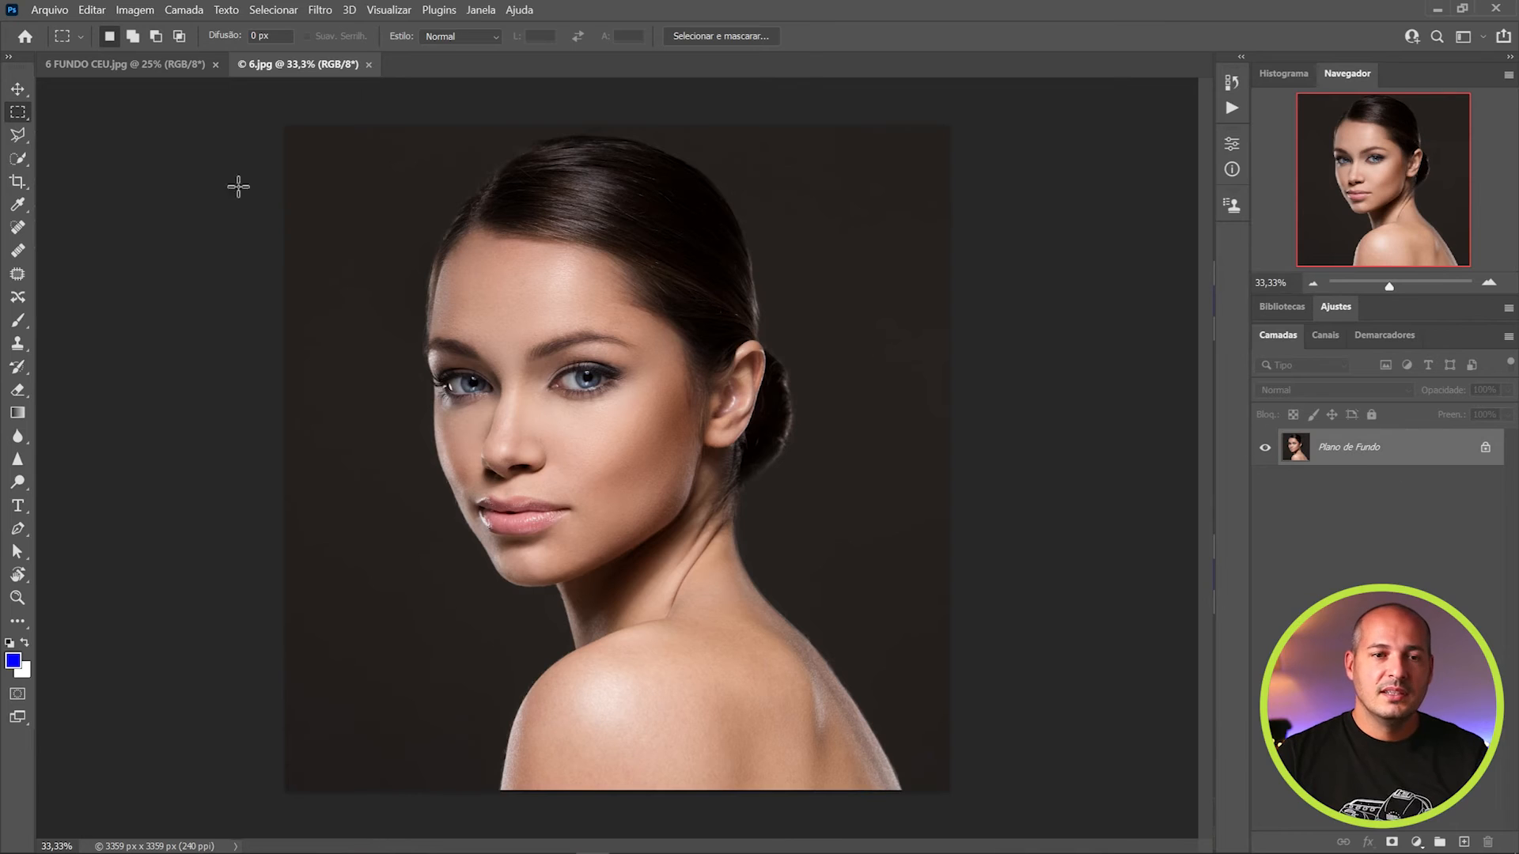
pyautogui.click(138, 64)
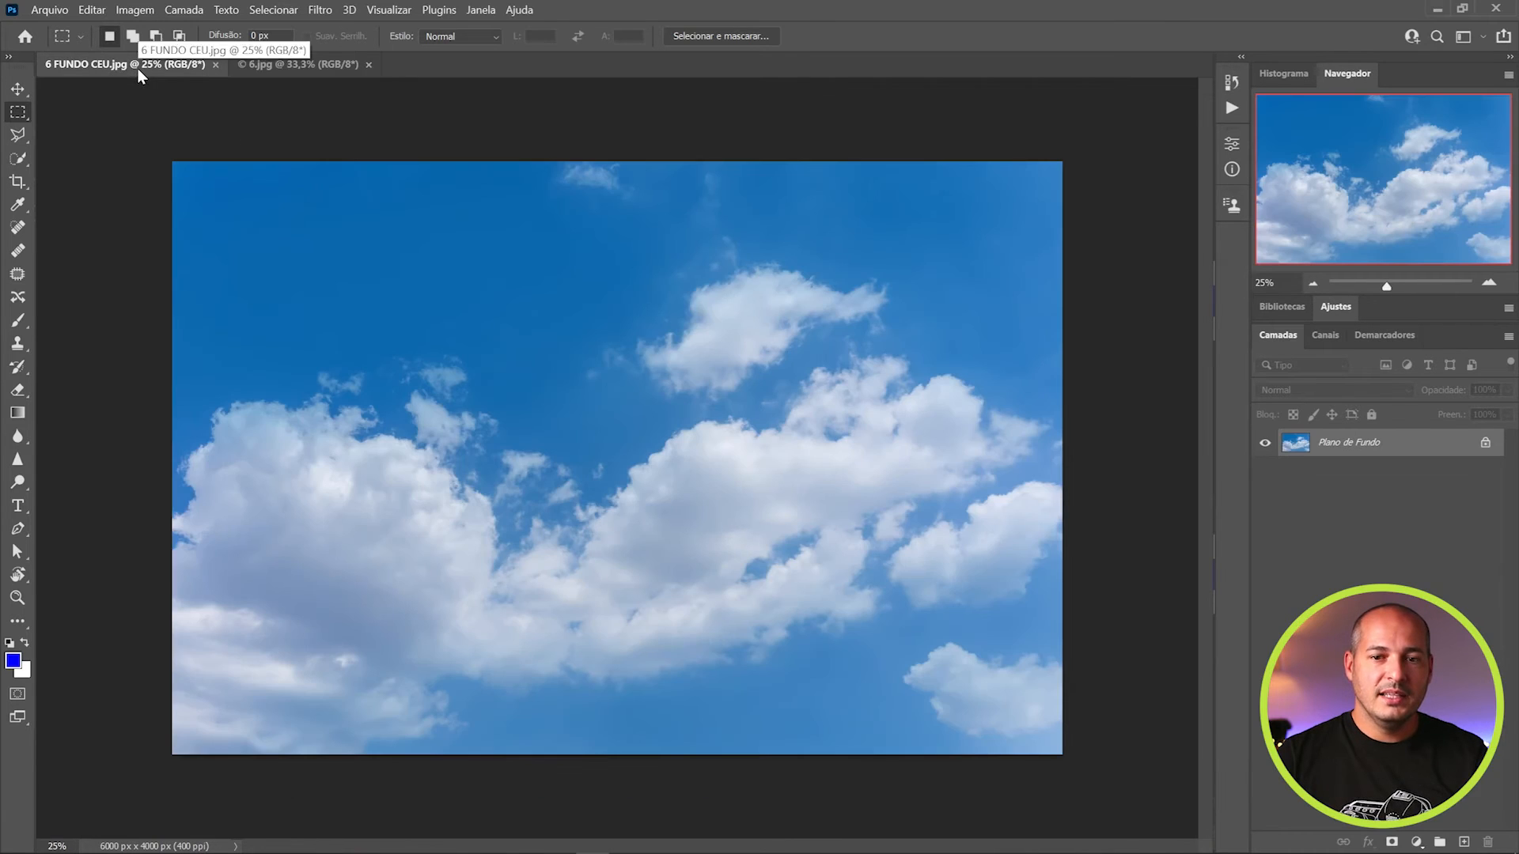
pyautogui.rightClick(1351, 448)
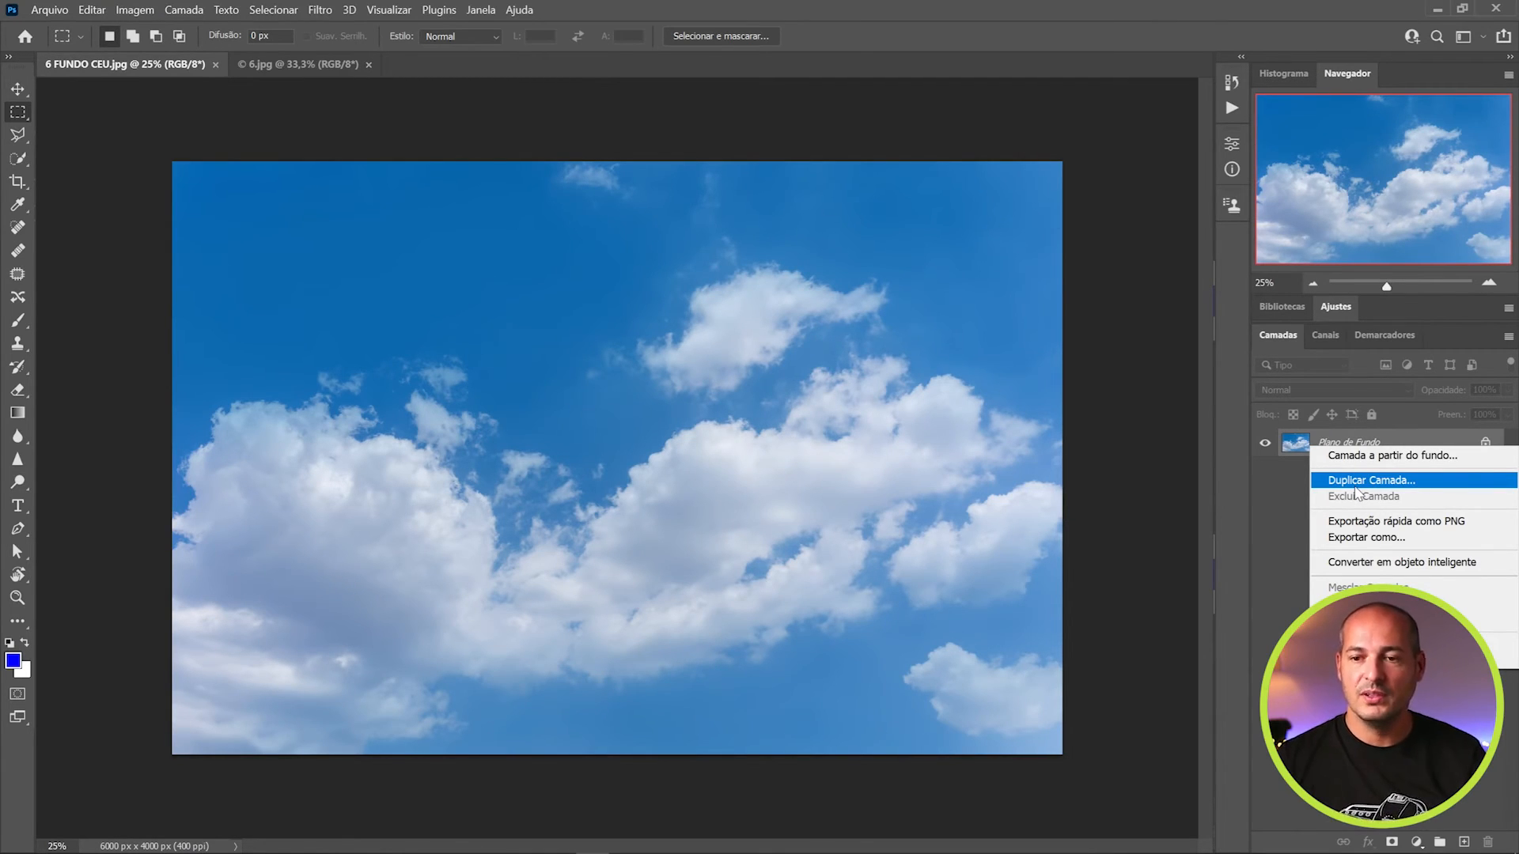
pyautogui.click(1338, 440)
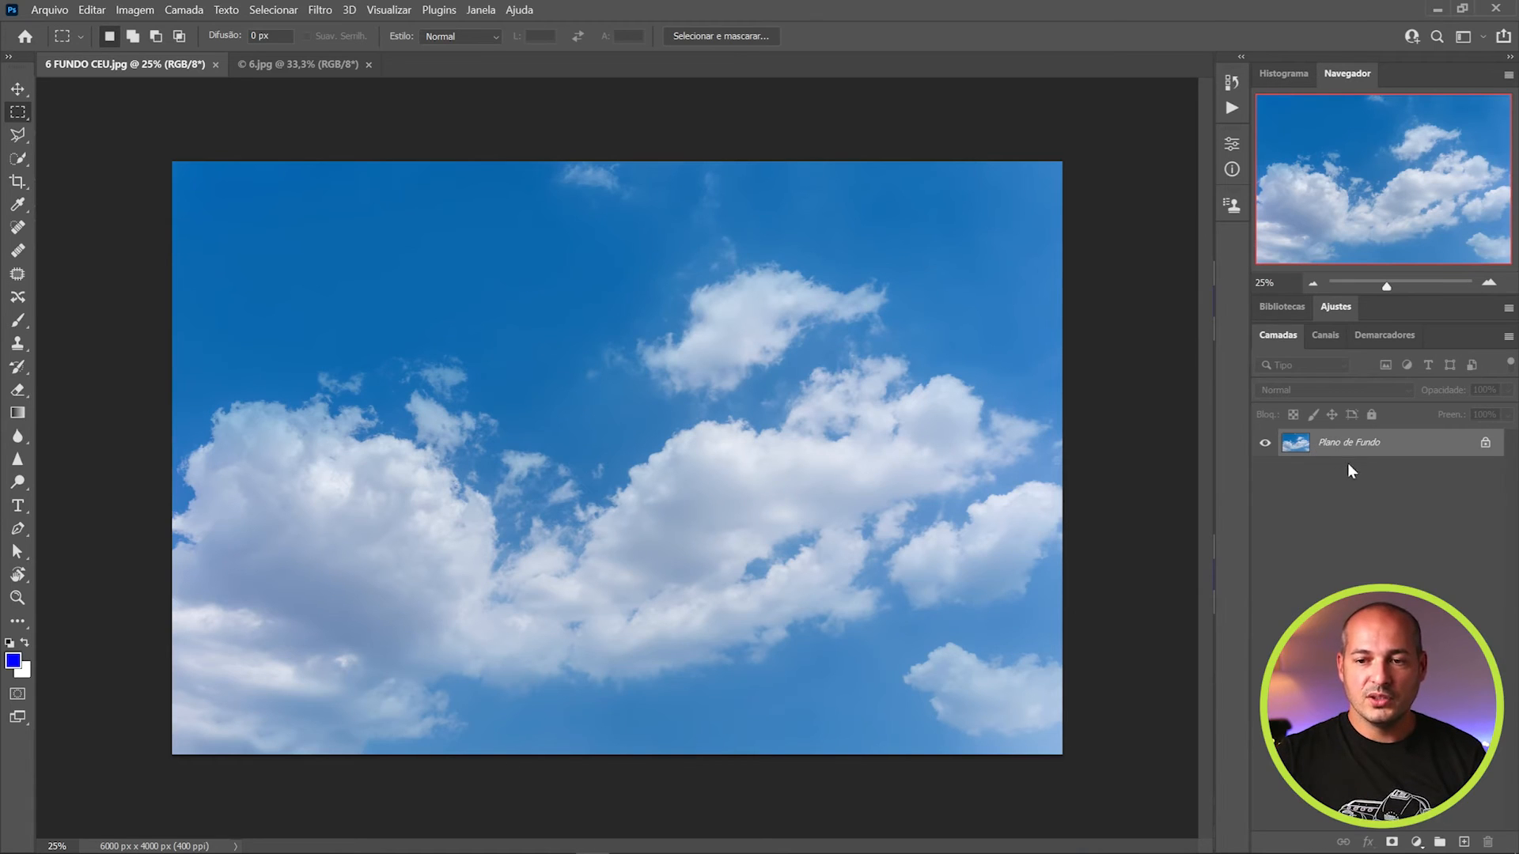
pyautogui.rightClick(1296, 449)
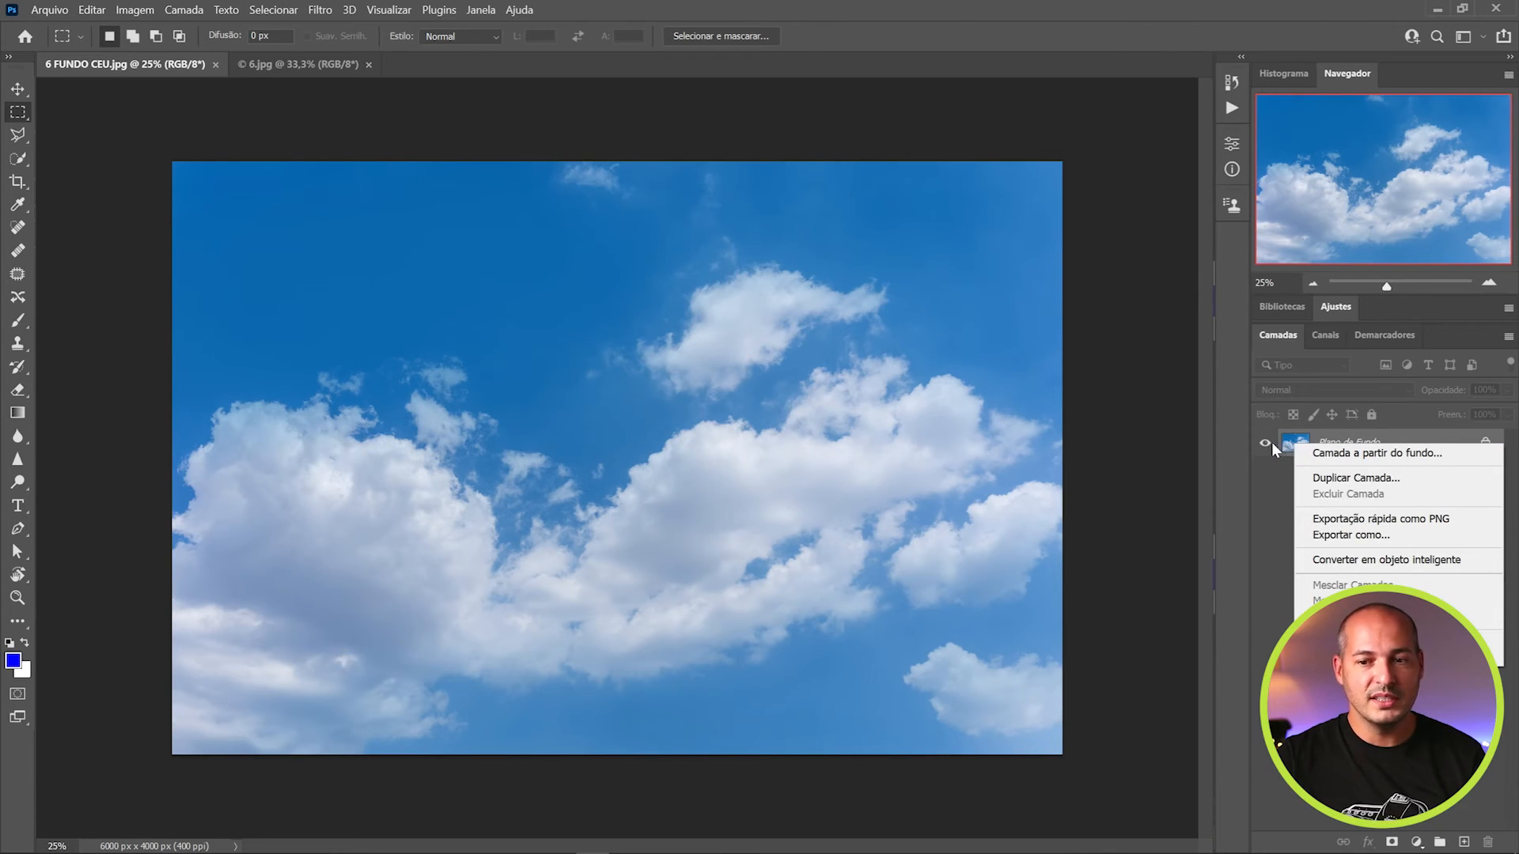
pyautogui.click(1271, 444)
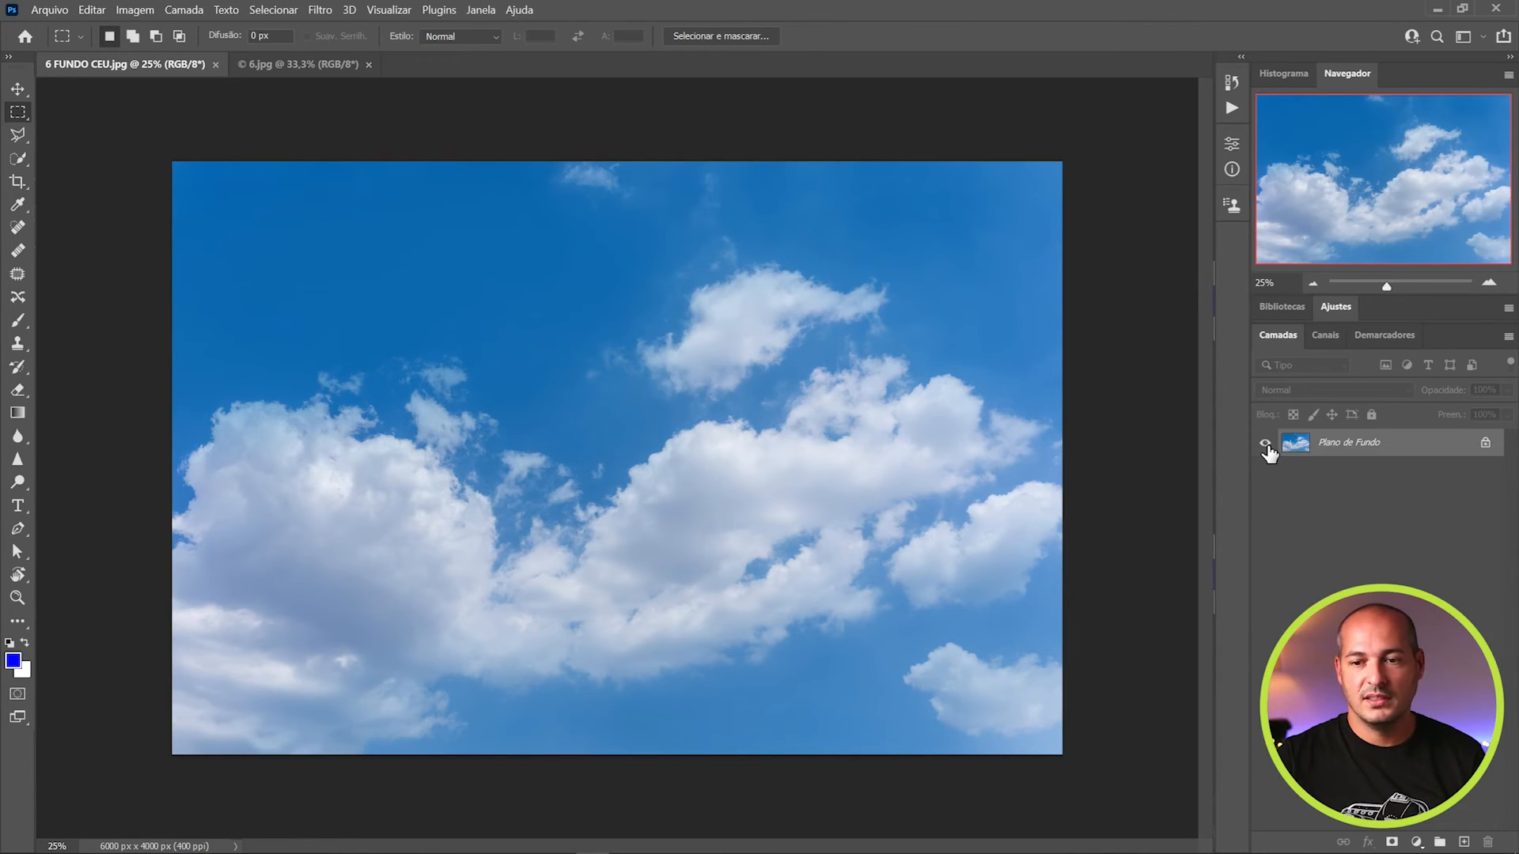
# Duplicate the sky's Plano de Fundo layer into the document 6.jpg and switch to that document
pyautogui.rightClick(1331, 451)
pyautogui.click(1360, 481)
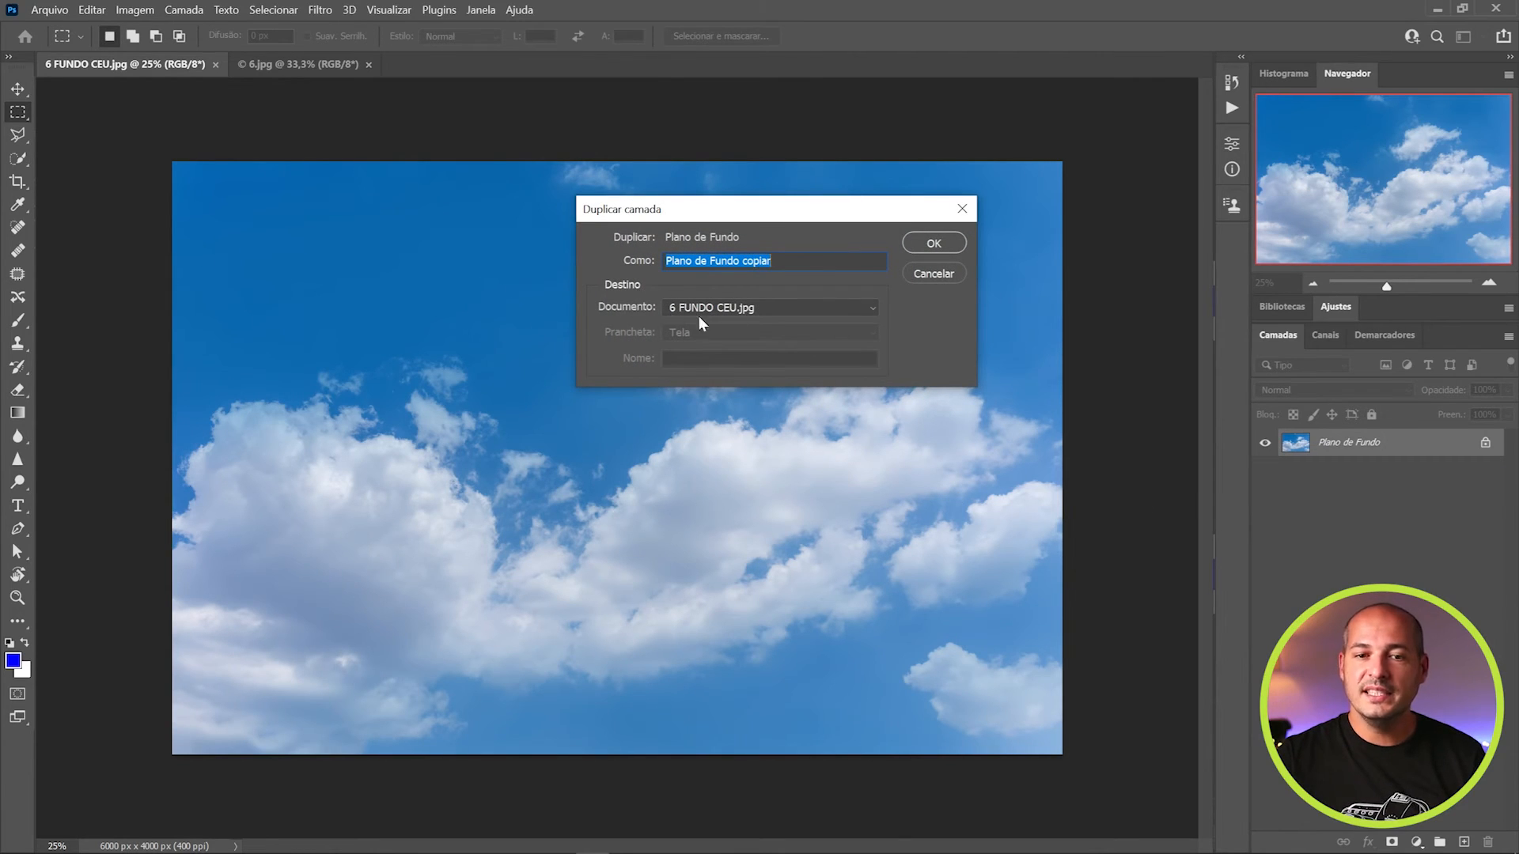
pyautogui.click(750, 311)
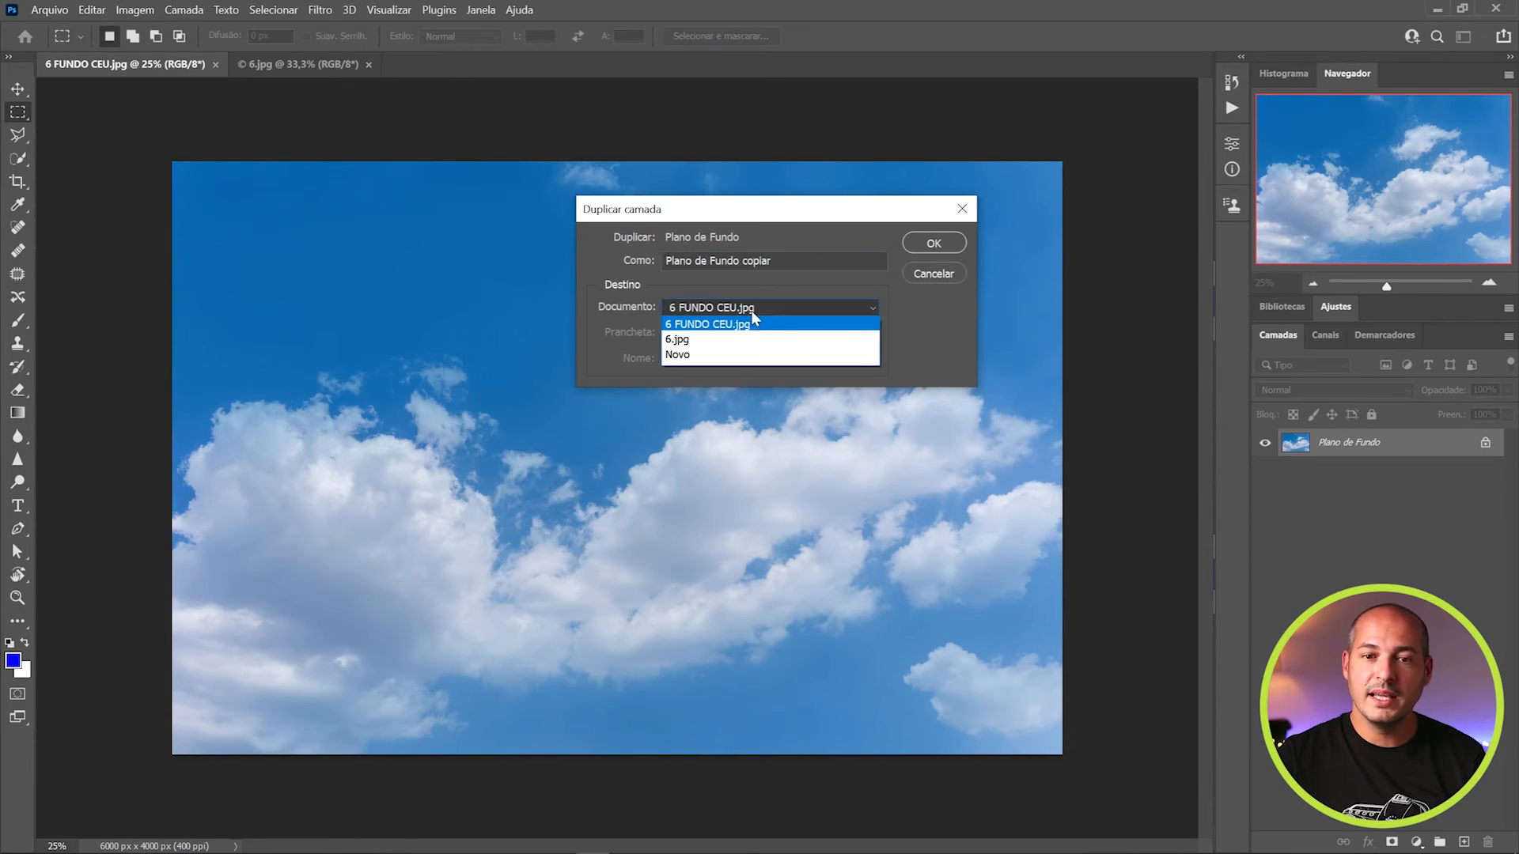
pyautogui.click(701, 342)
pyautogui.click(931, 246)
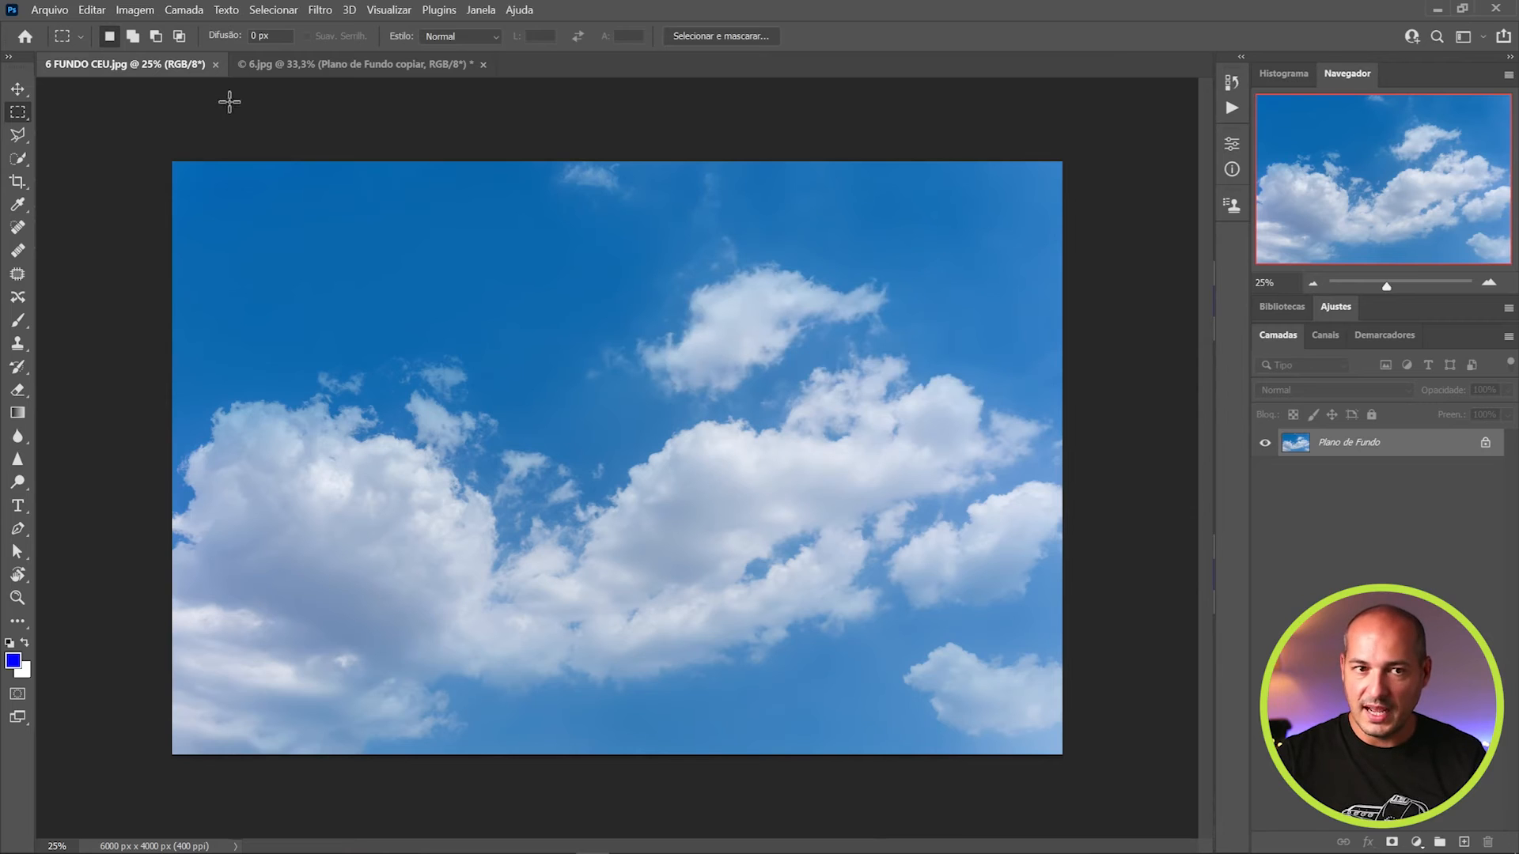
pyautogui.click(310, 66)
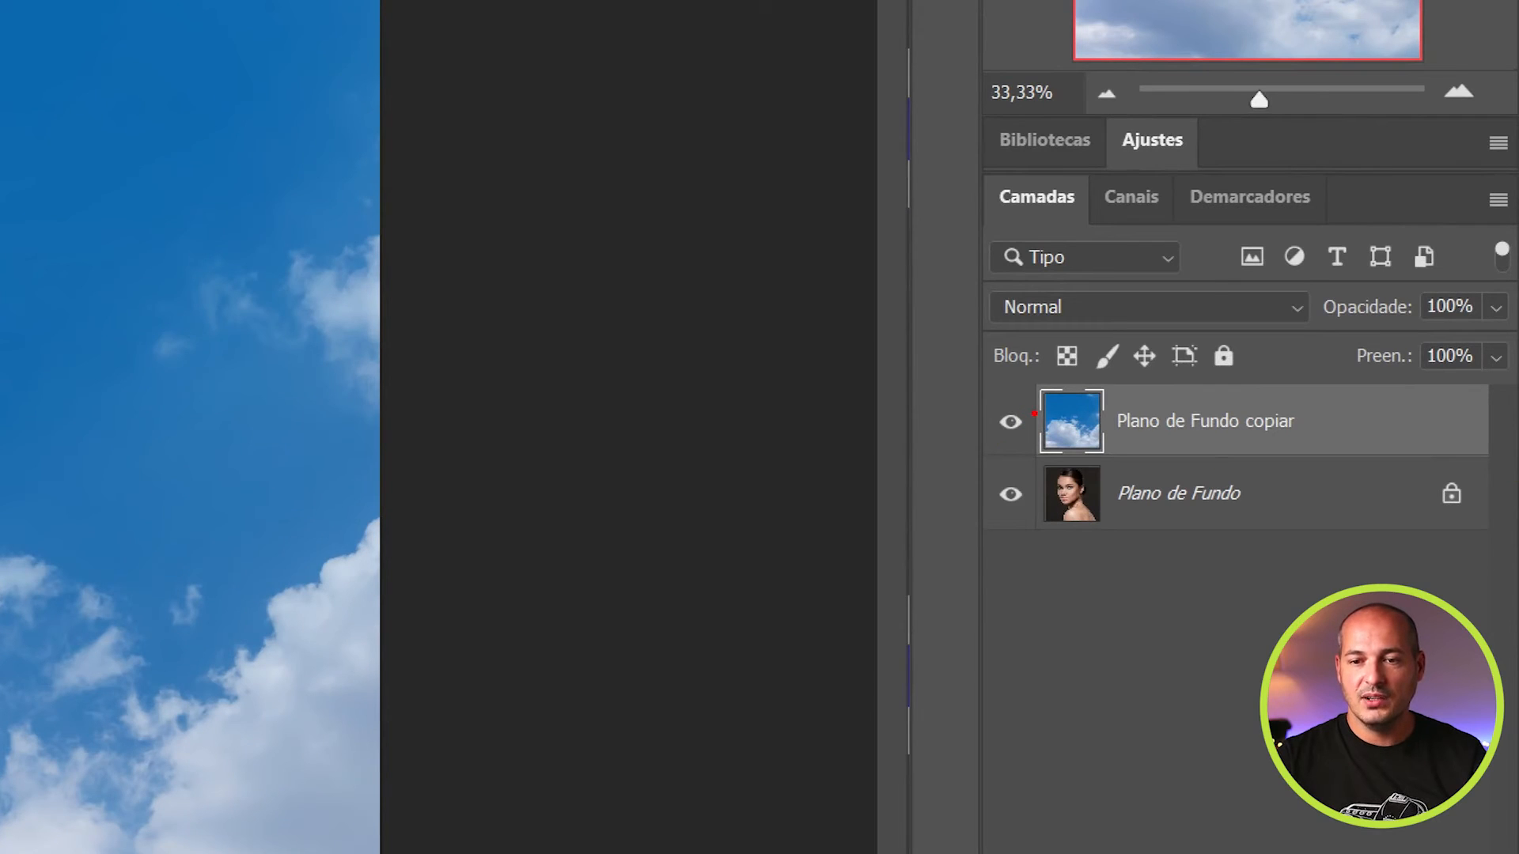
pyautogui.moveTo(1034, 412)
pyautogui.mouseDown()
pyautogui.moveTo(896, 403)
pyautogui.moveTo(916, 432)
pyautogui.moveTo(1032, 430)
pyautogui.mouseUp()
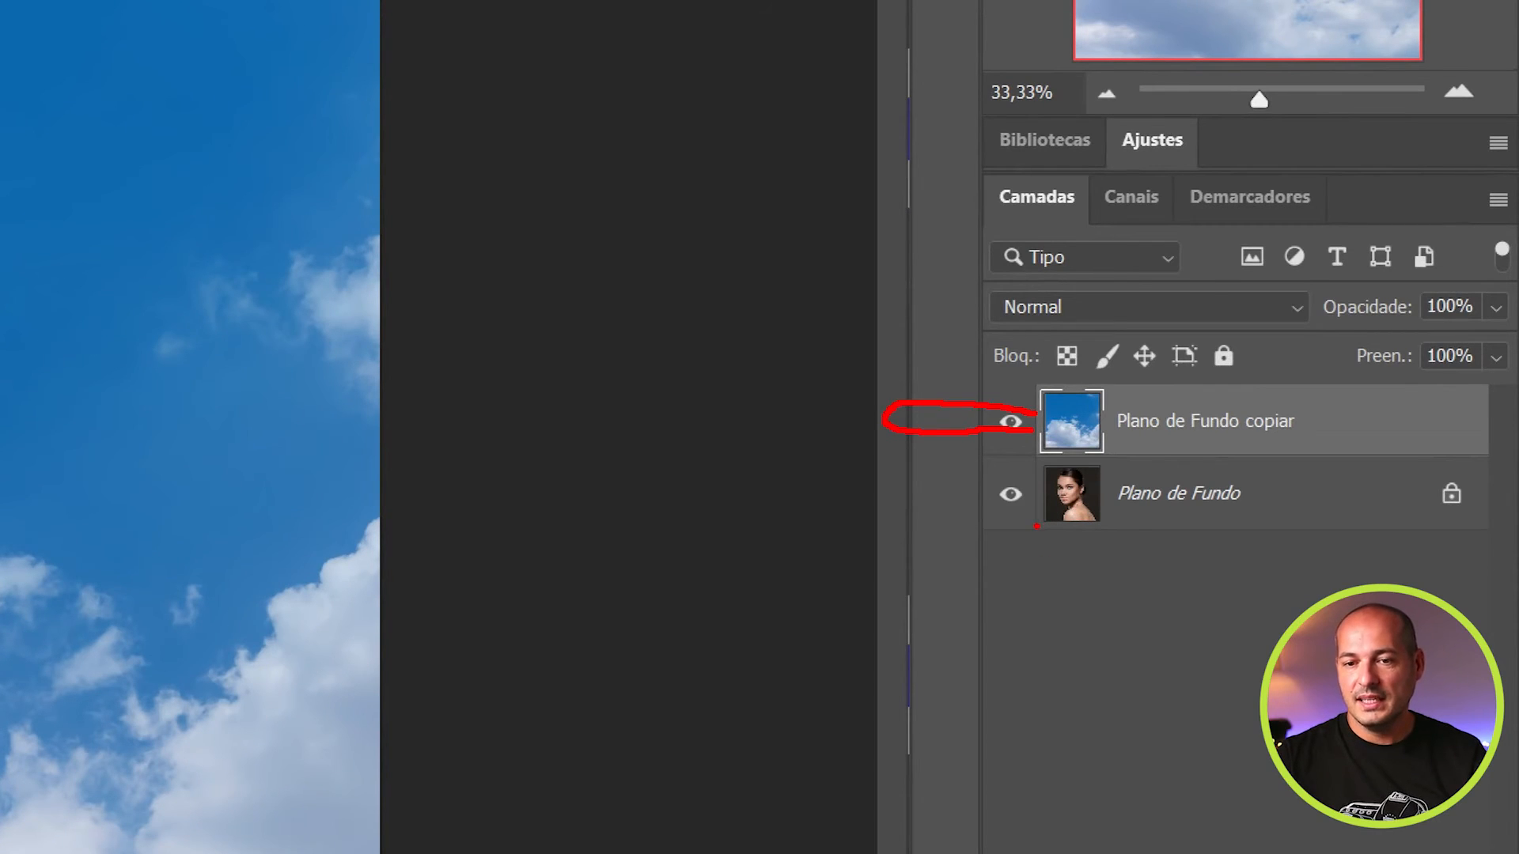
pyautogui.moveTo(1037, 525)
pyautogui.mouseDown()
pyautogui.moveTo(1093, 542)
pyautogui.moveTo(1142, 501)
pyautogui.moveTo(1072, 450)
pyautogui.moveTo(1096, 558)
pyautogui.mouseUp()
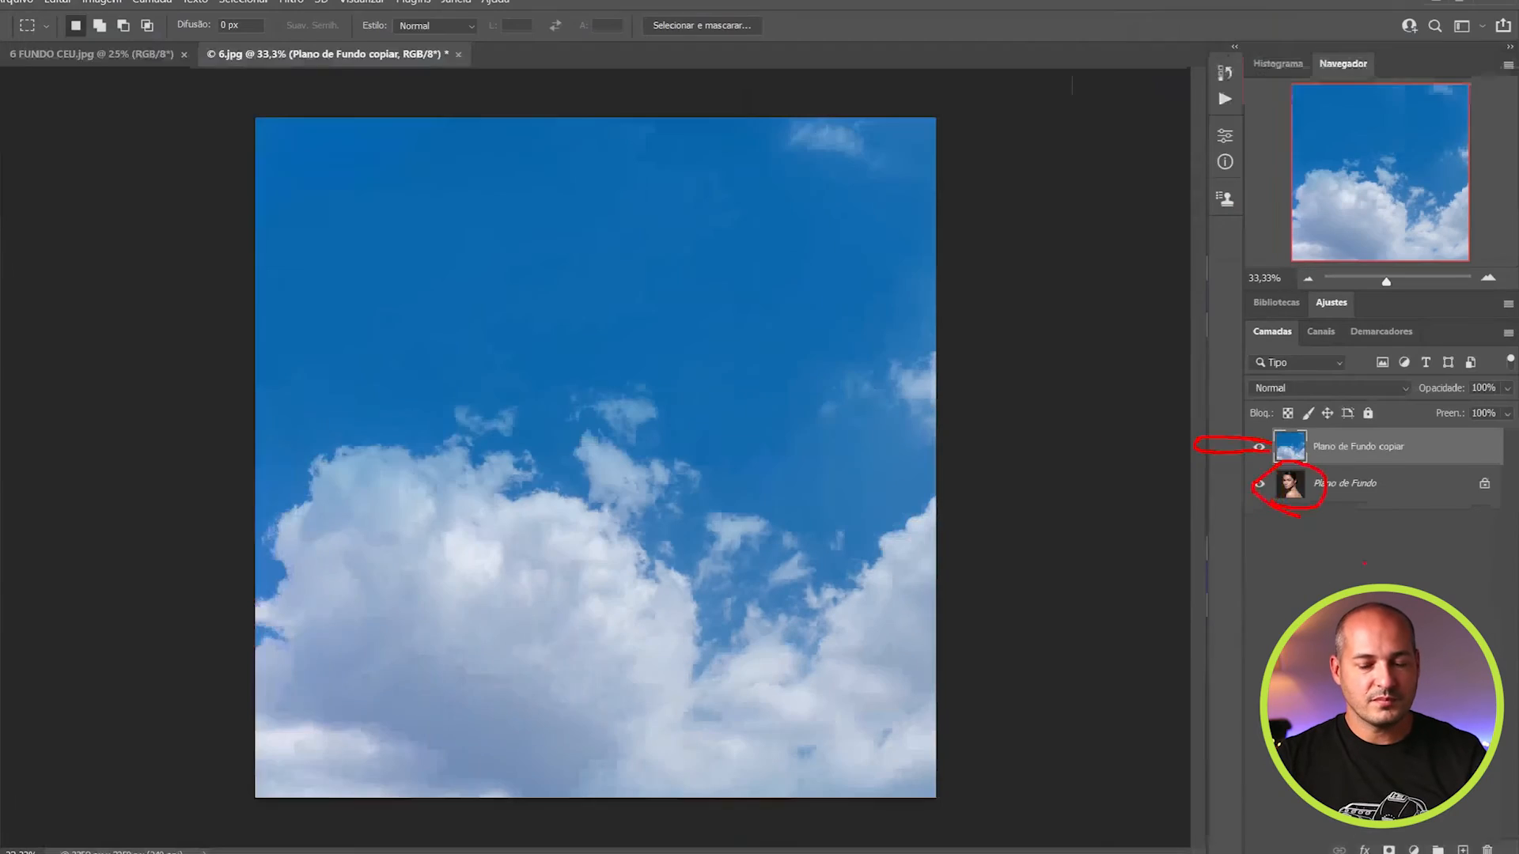
# Duplicate the portrait's Plano de Fundo layer within 6.jpg and move the copy above the sky layer
pyautogui.click(1184, 501)
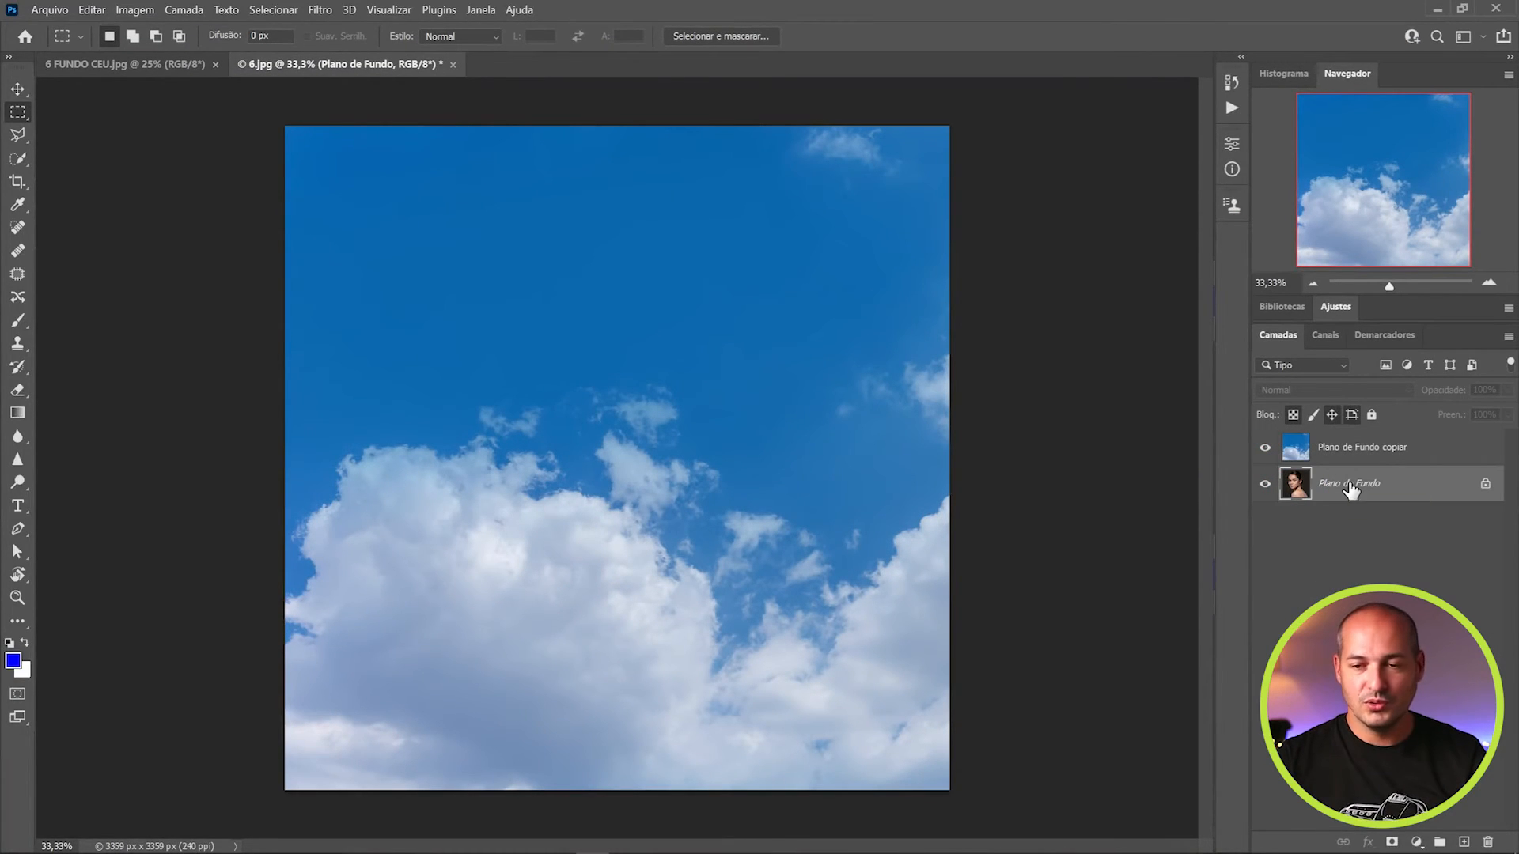
pyautogui.rightClick(1349, 487)
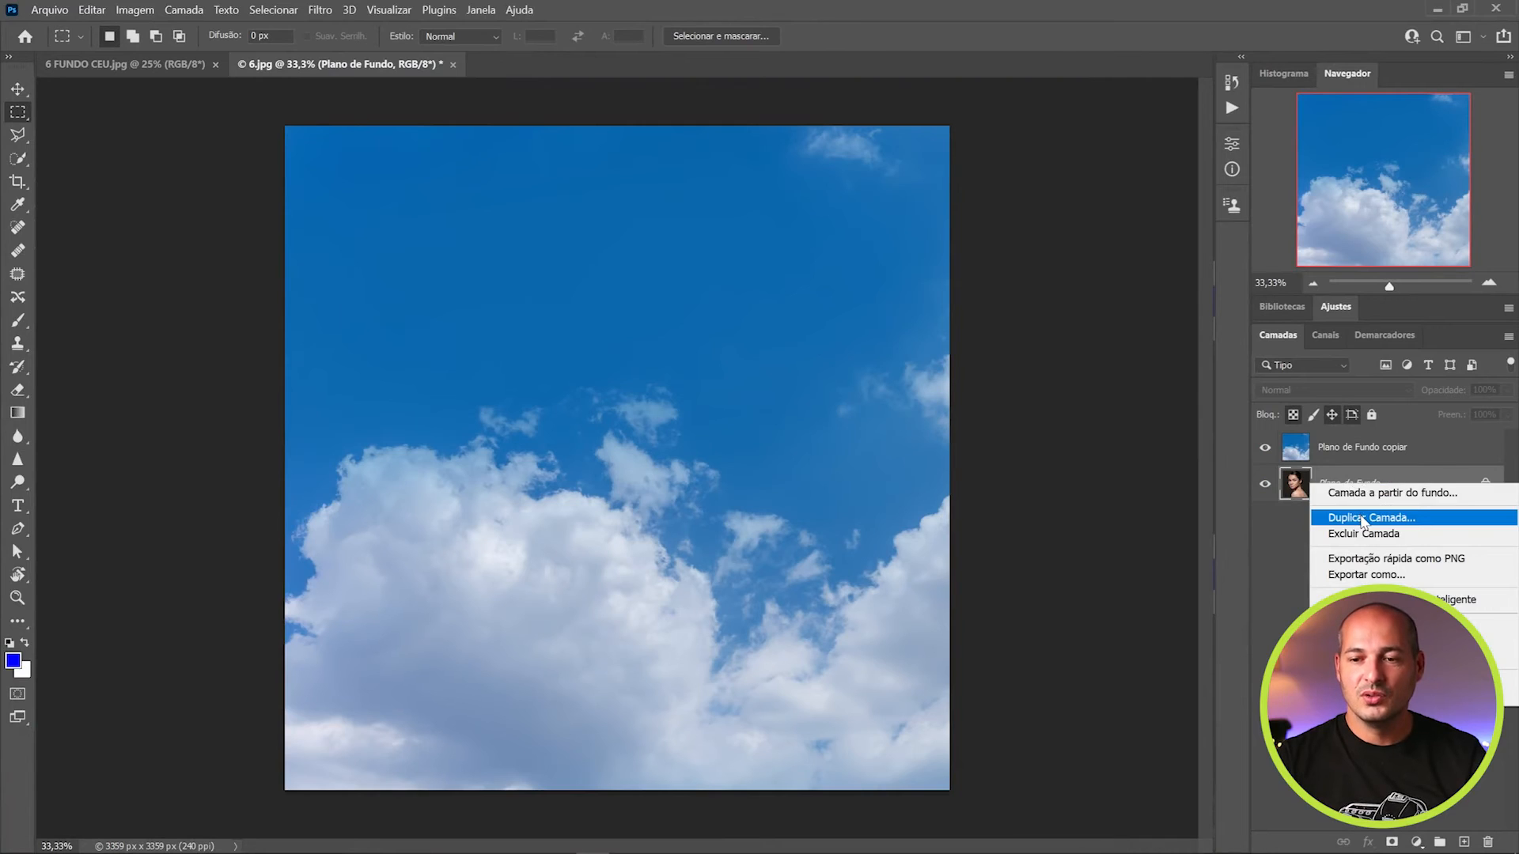
pyautogui.click(1361, 518)
pyautogui.click(944, 245)
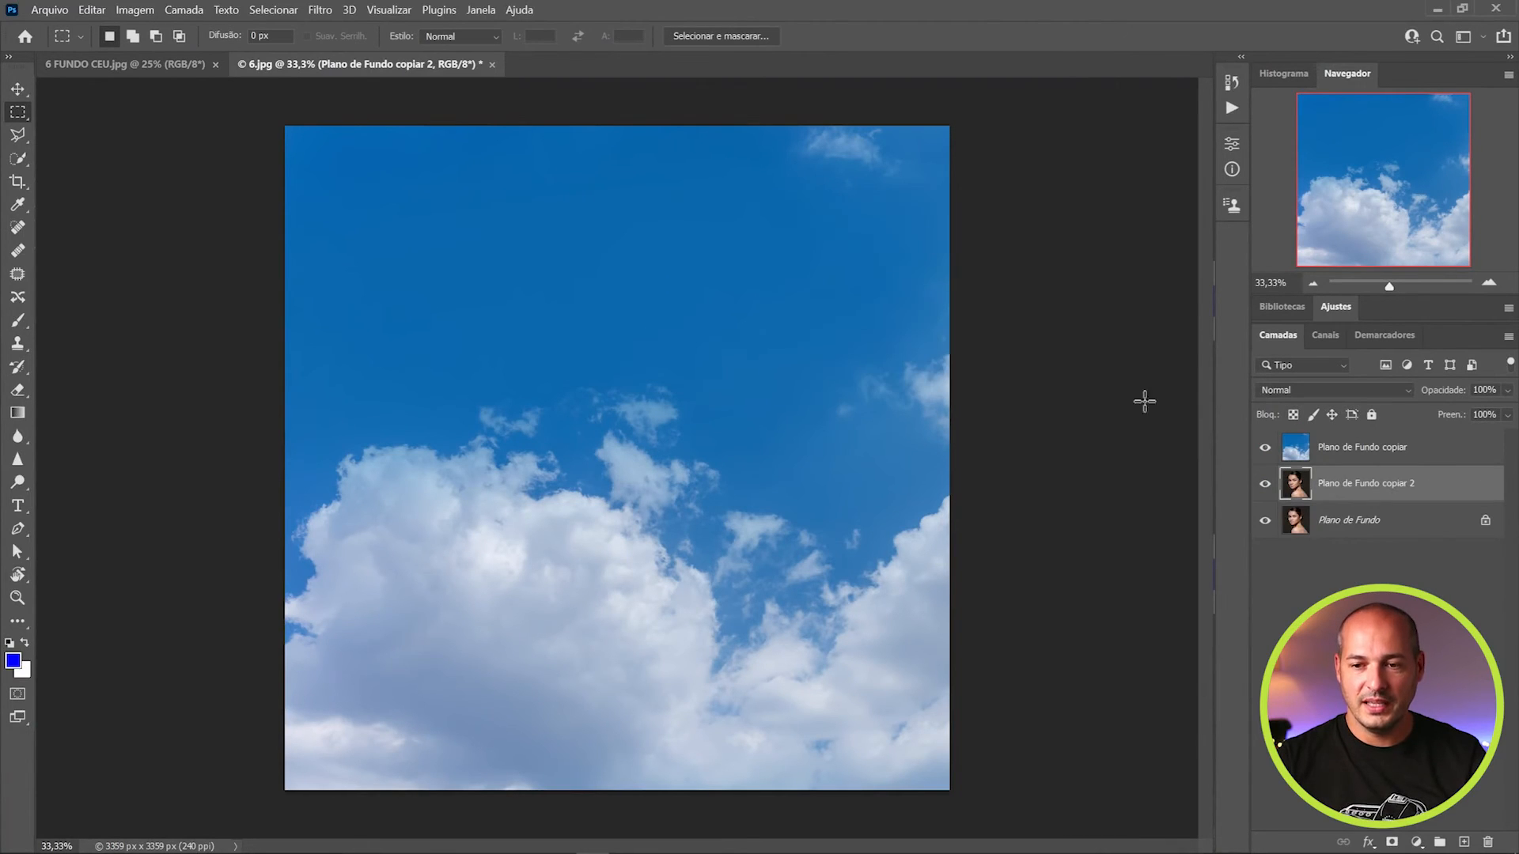
pyautogui.moveTo(1338, 490); pyautogui.dragTo(1334, 443)
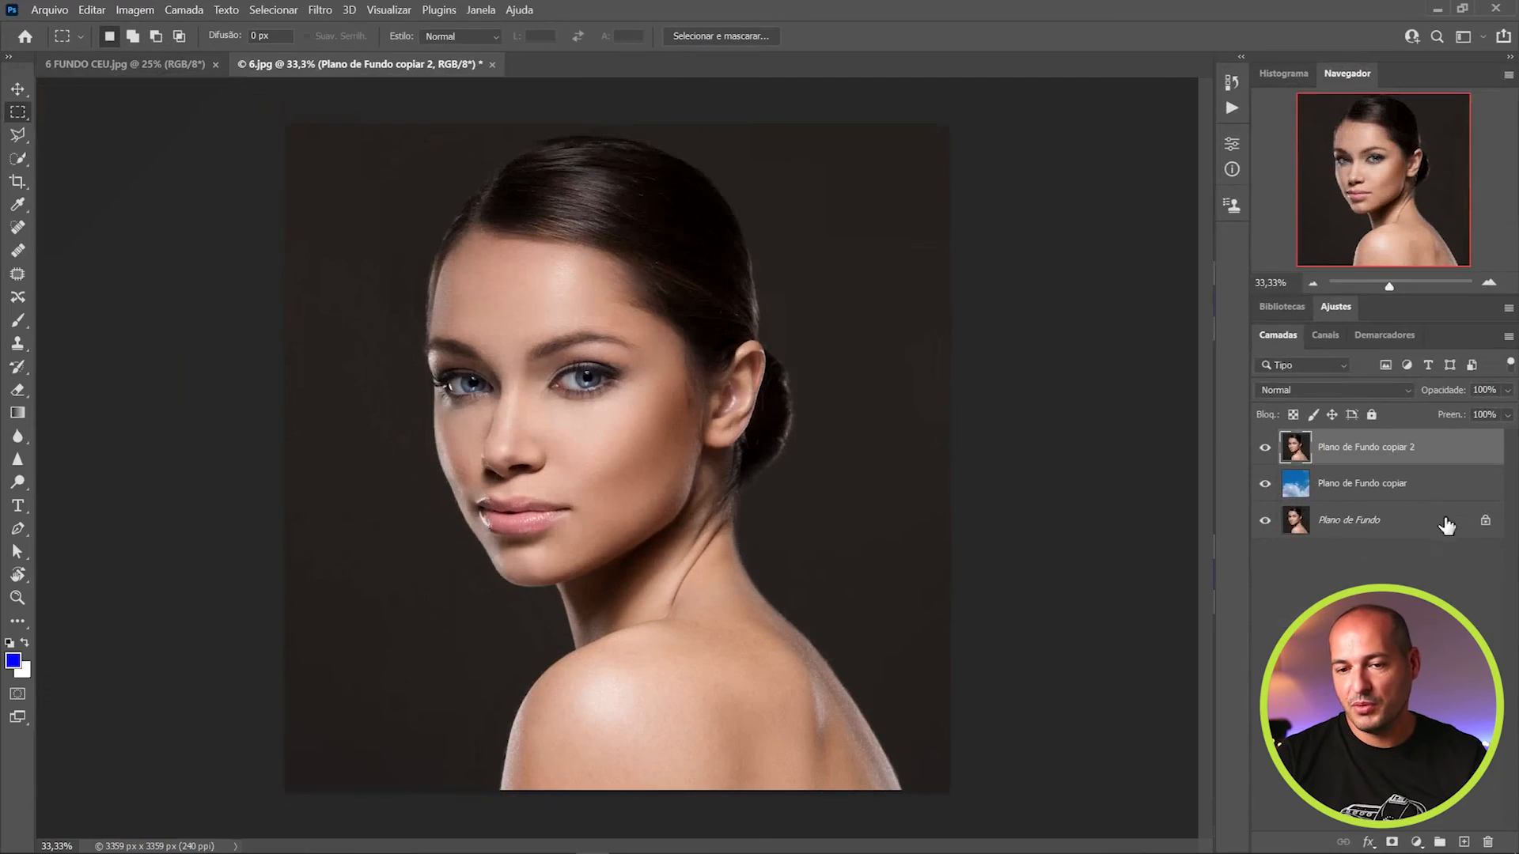
# With the original Plano de Fundo layer hidden, shift a rectangular area around the eyes slightly up and left on the portrait copy, and deselect
pyautogui.click(1271, 520)
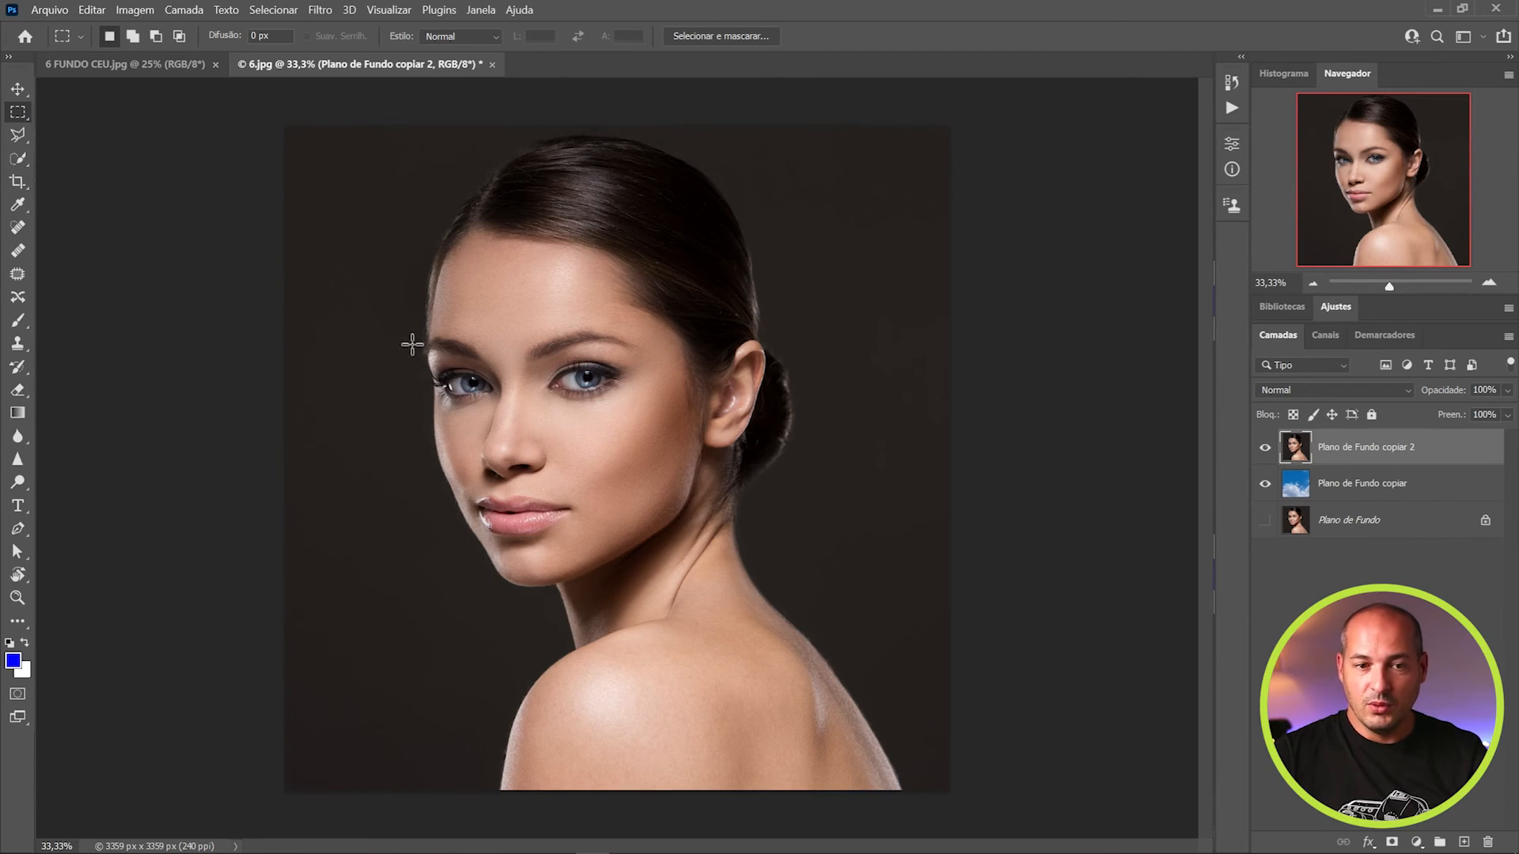
pyautogui.moveTo(408, 328); pyautogui.dragTo(636, 413)
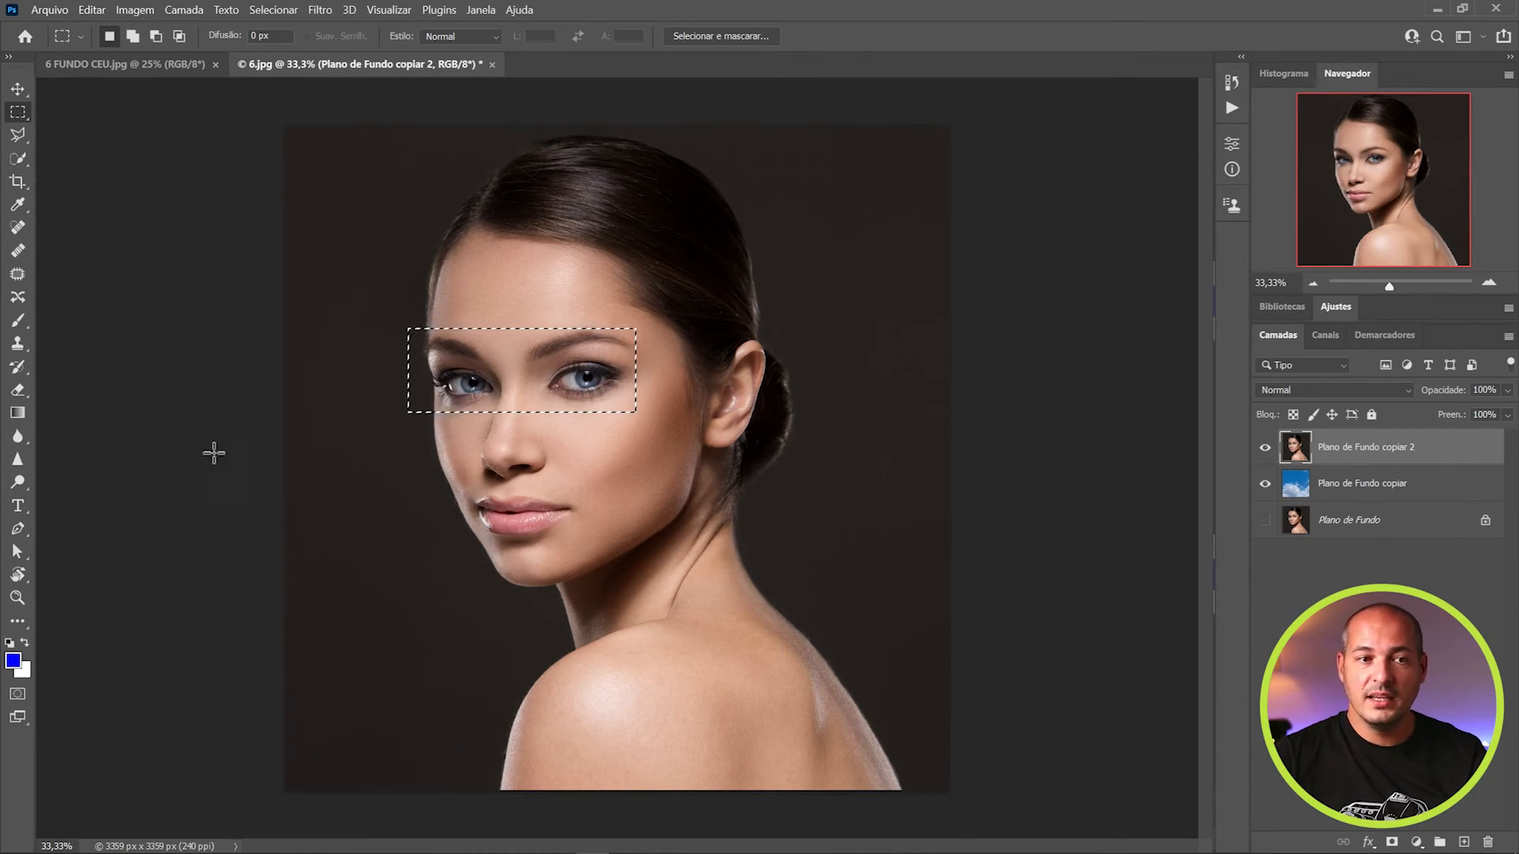
pyautogui.click(18, 92)
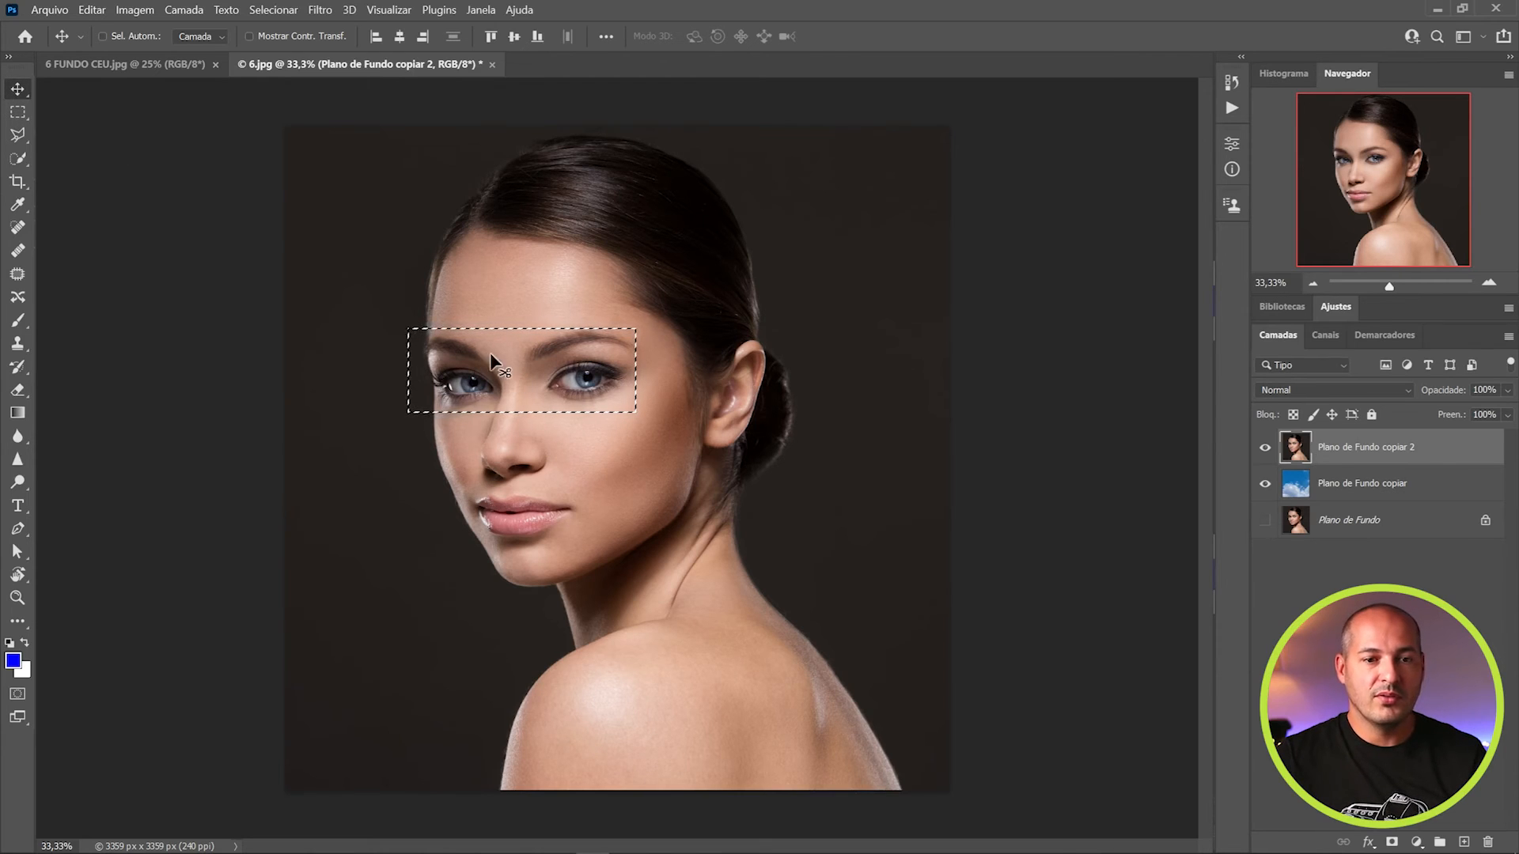
pyautogui.moveTo(507, 368); pyautogui.dragTo(480, 347)
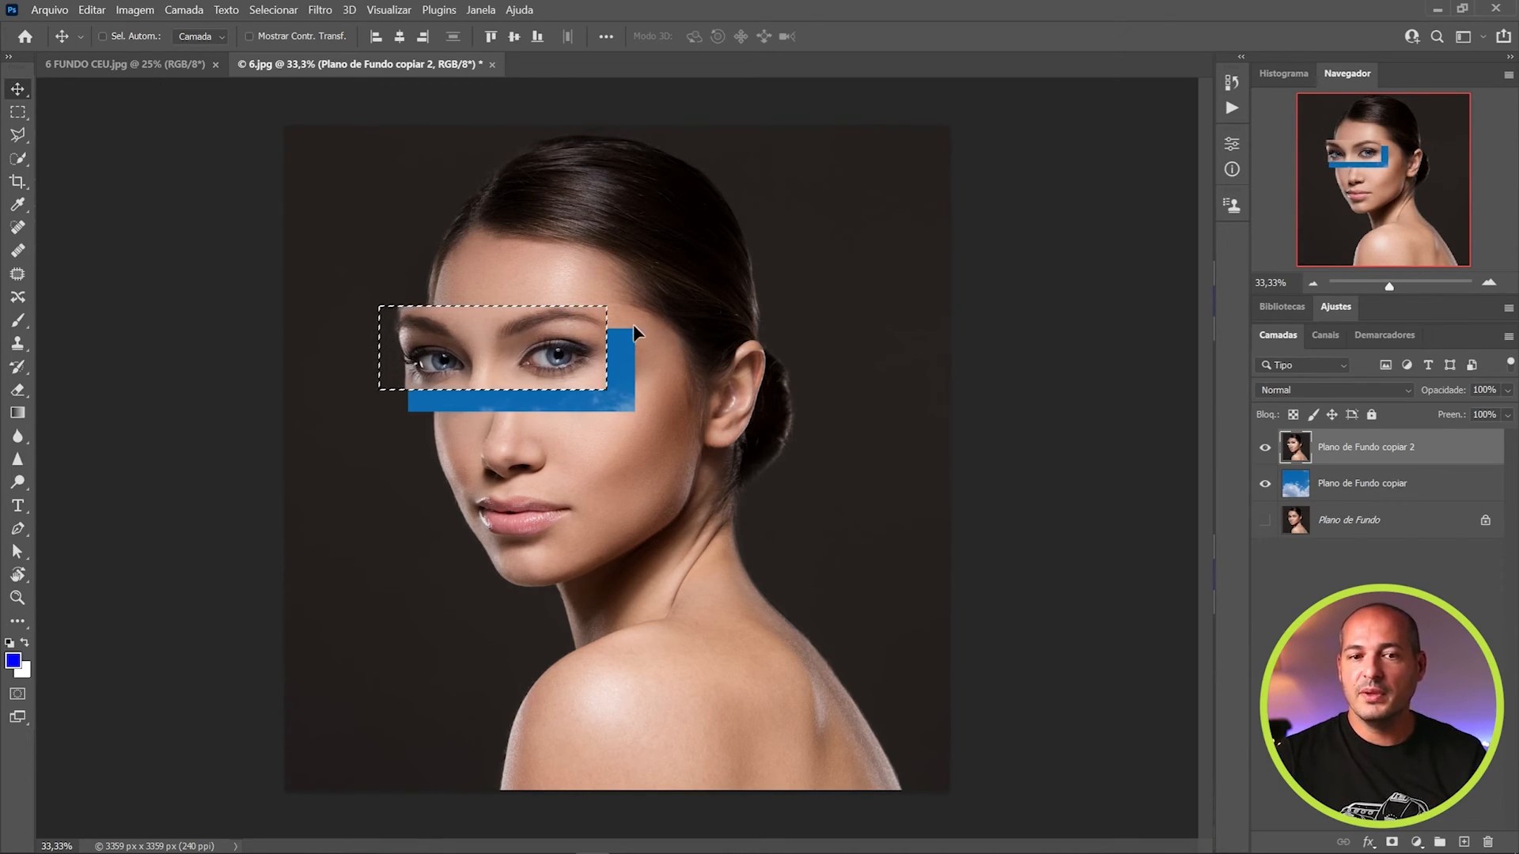
pyautogui.click(282, 10)
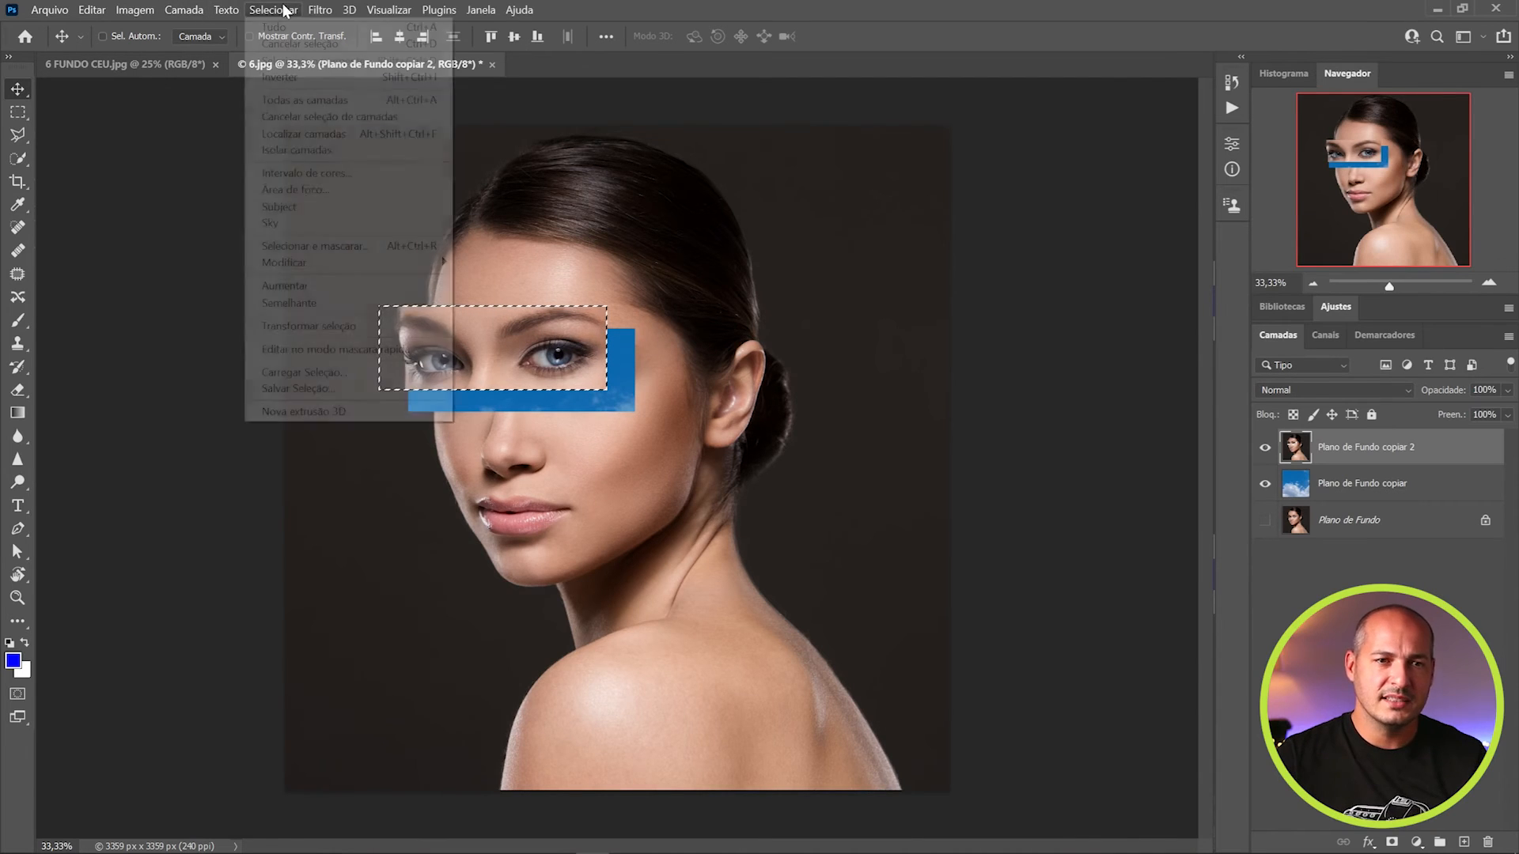
pyautogui.click(308, 44)
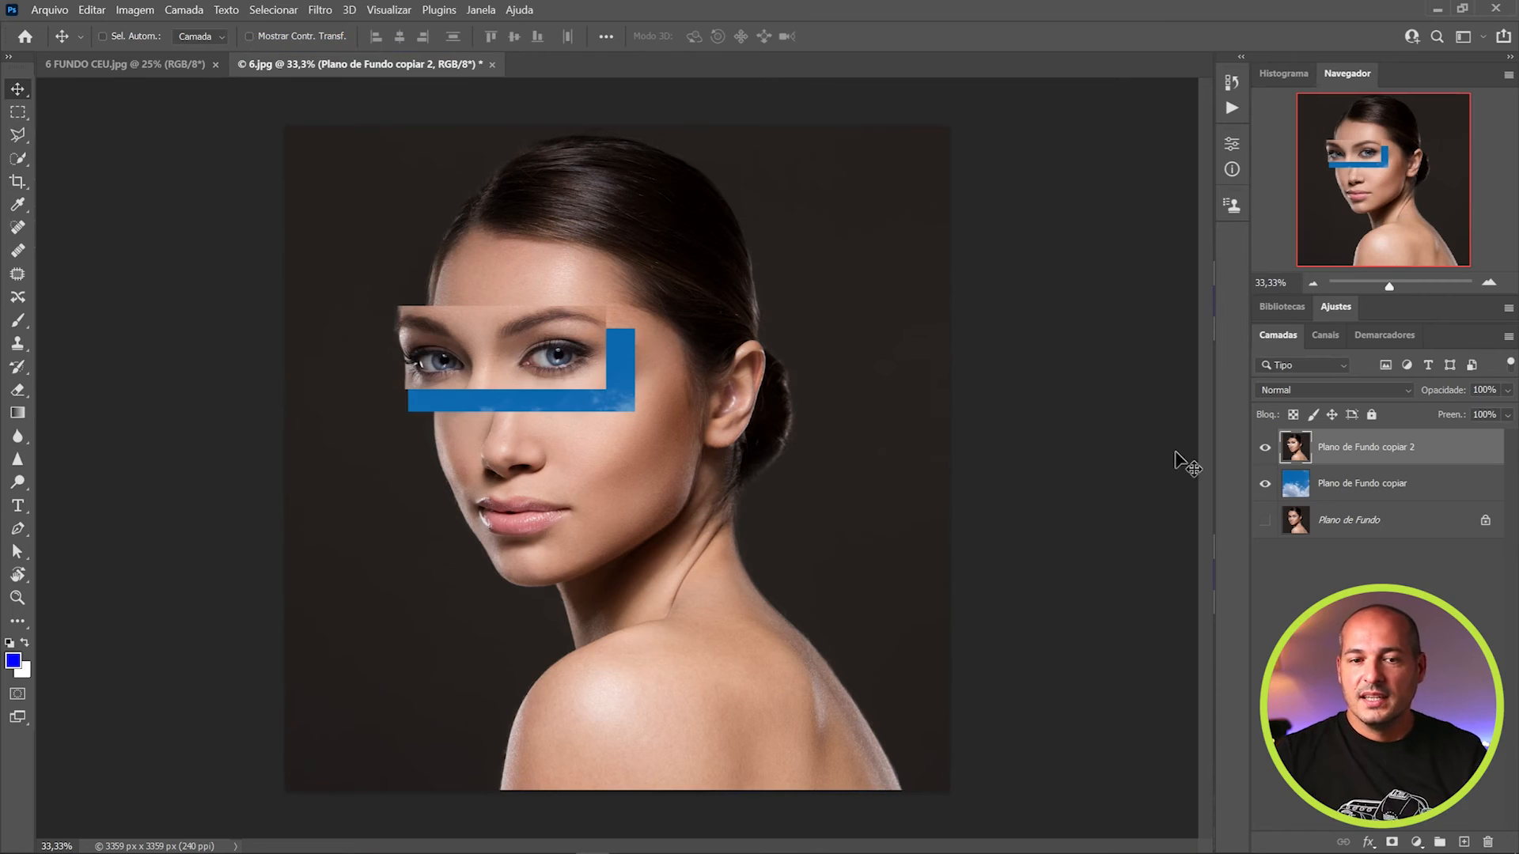
# Move the sky layer Plano de Fundo copiar up and to the left beneath the portrait's cut-out
pyautogui.click(1361, 488)
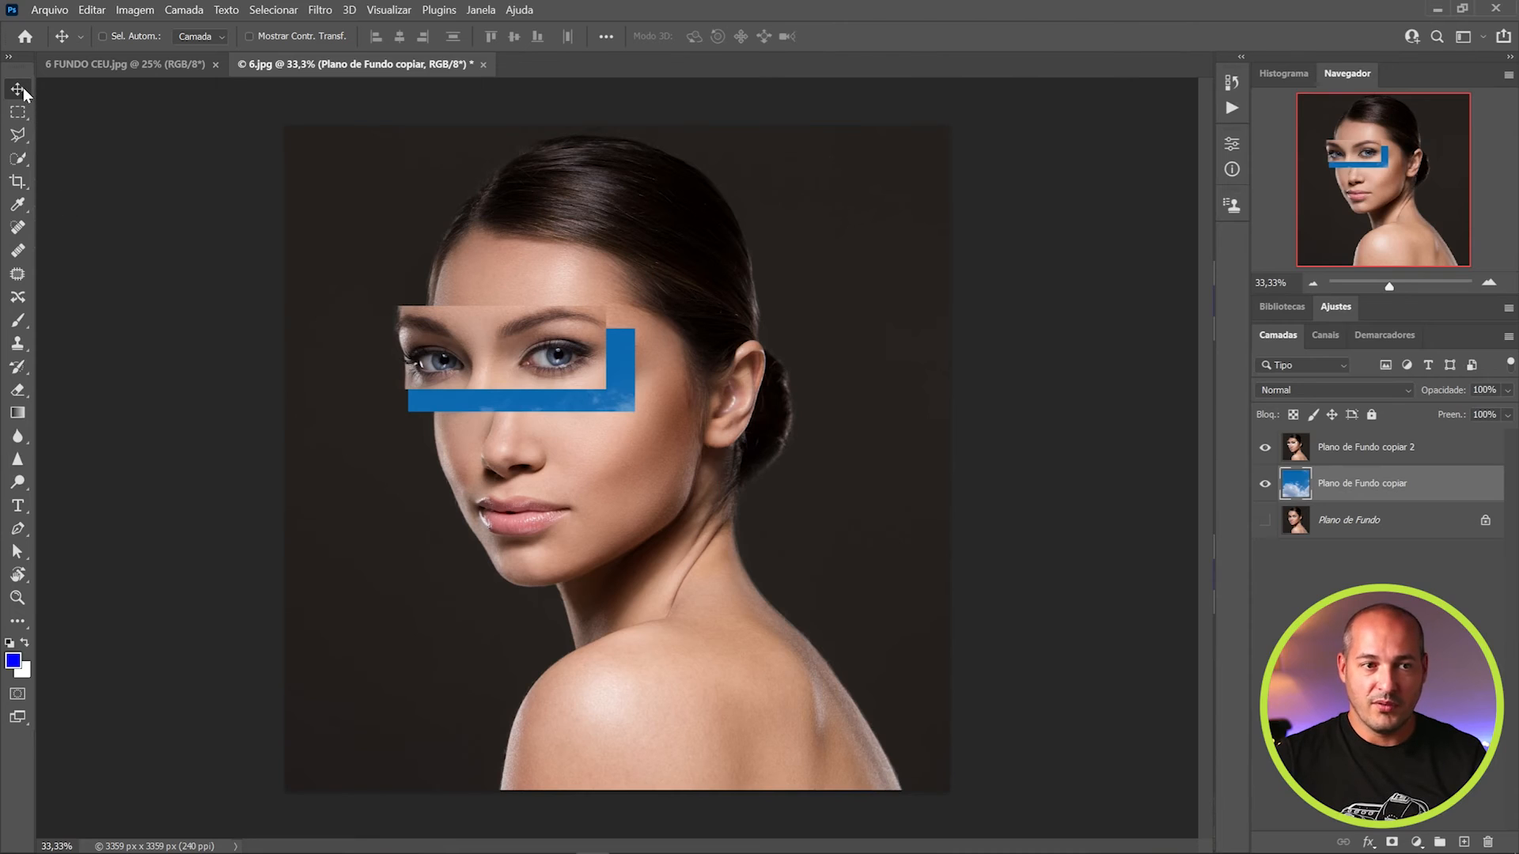
pyautogui.moveTo(558, 554); pyautogui.dragTo(533, 516)
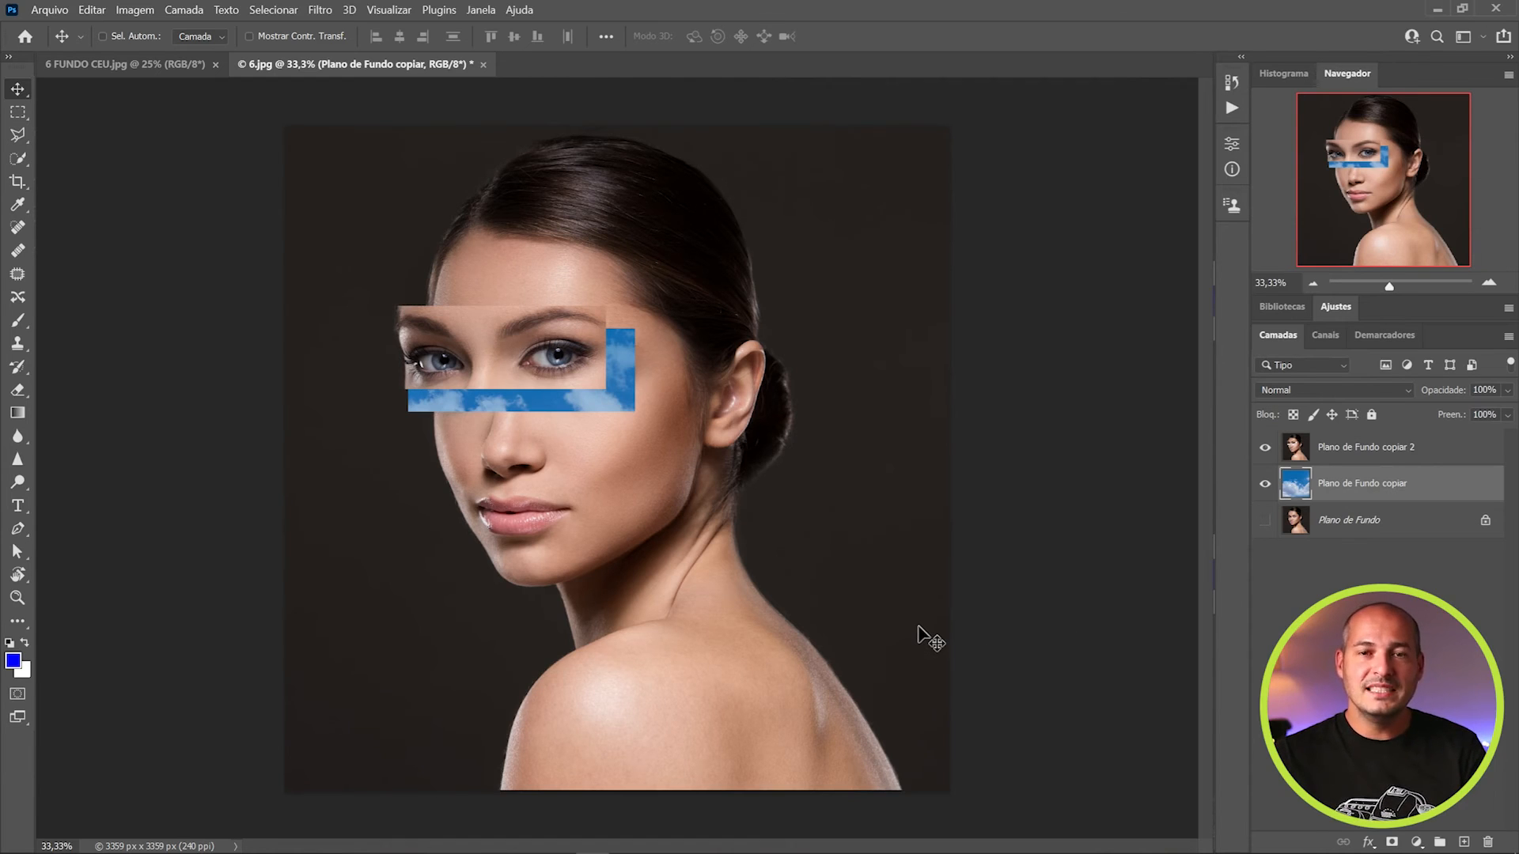
# Close 6.jpg without saving its changes and close 6 FUNDO CEU.jpg
pyautogui.click(484, 65)
pyautogui.click(831, 341)
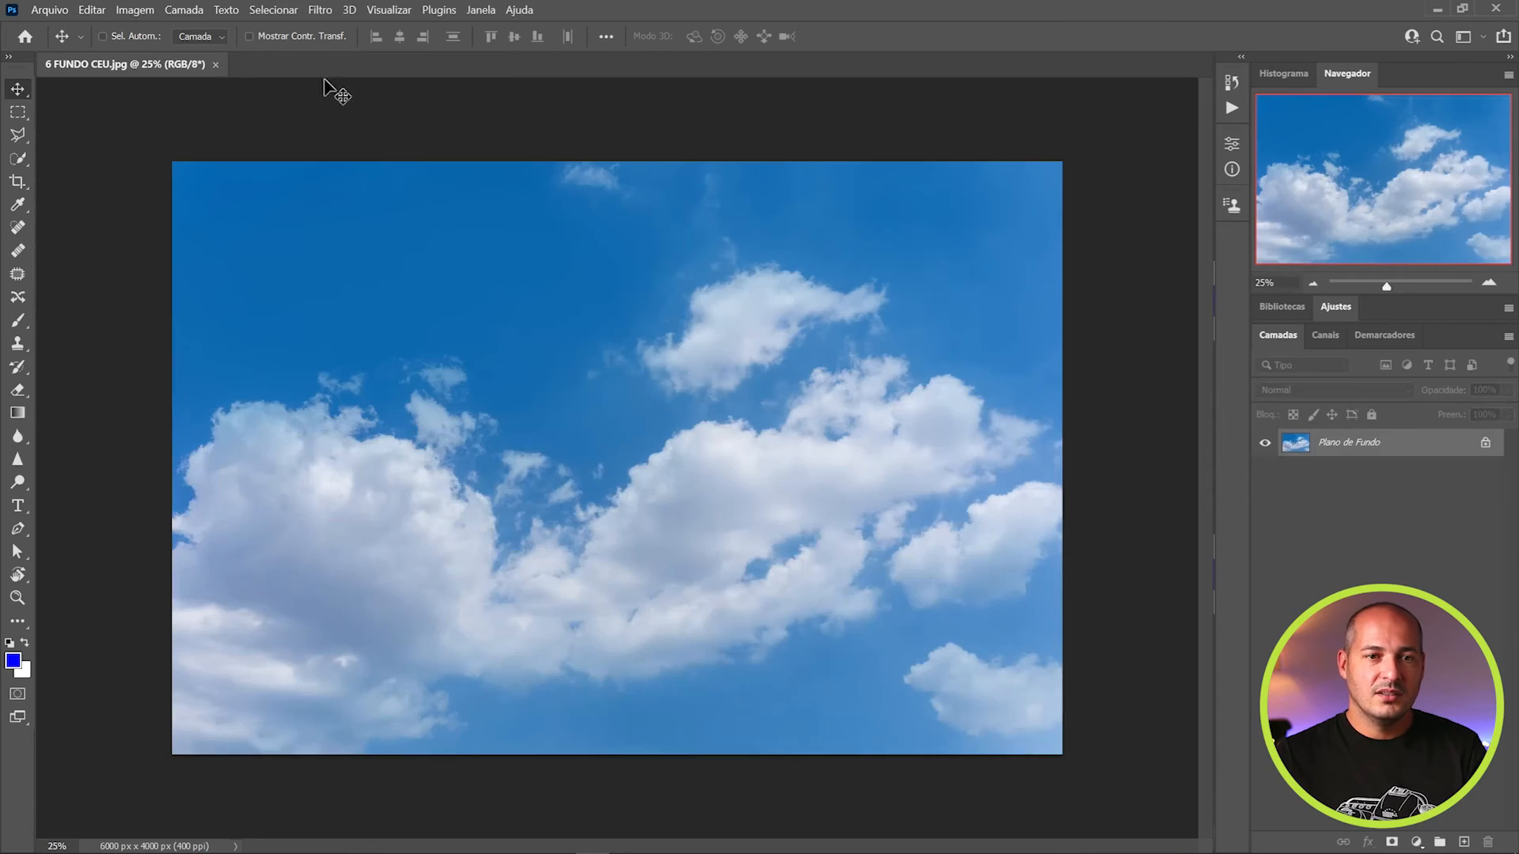
pyautogui.click(219, 67)
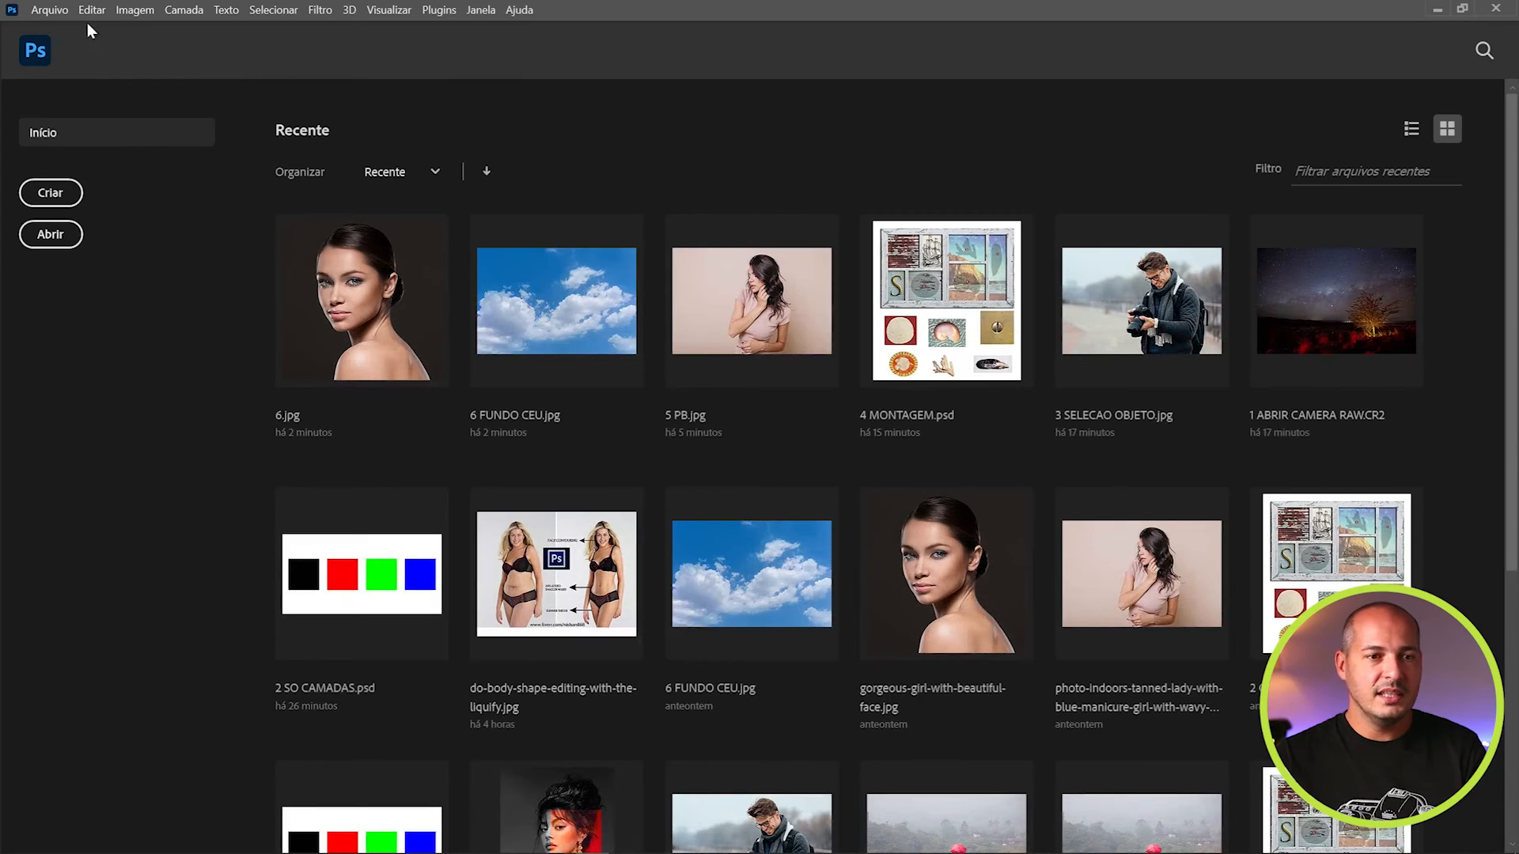
# Open 8 COR.jpg from the course files folder, keeping its embedded color profile
pyautogui.click(49, 9)
pyautogui.click(79, 41)
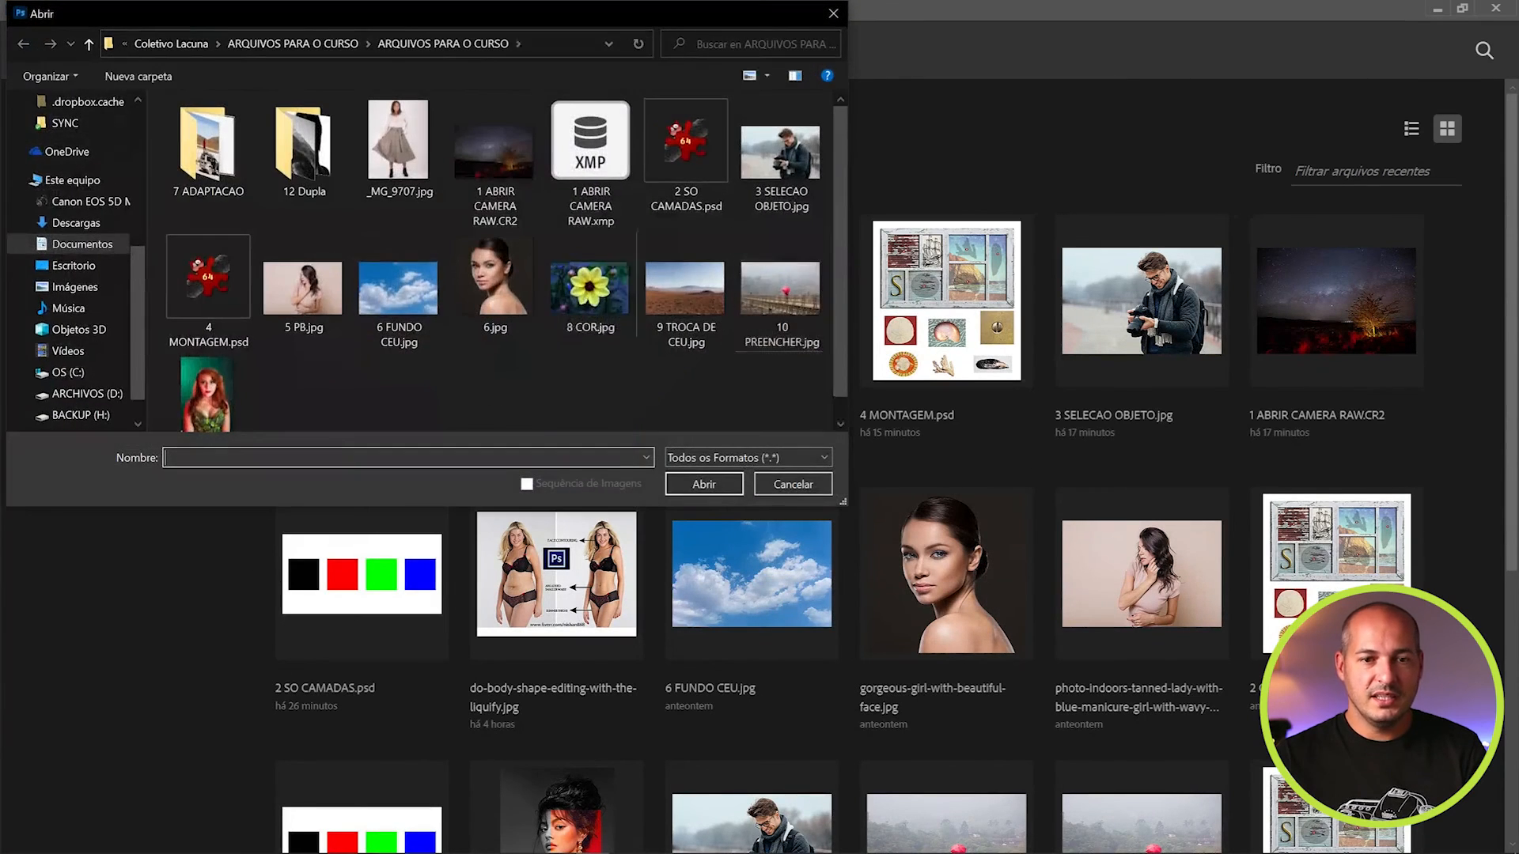
pyautogui.click(591, 311)
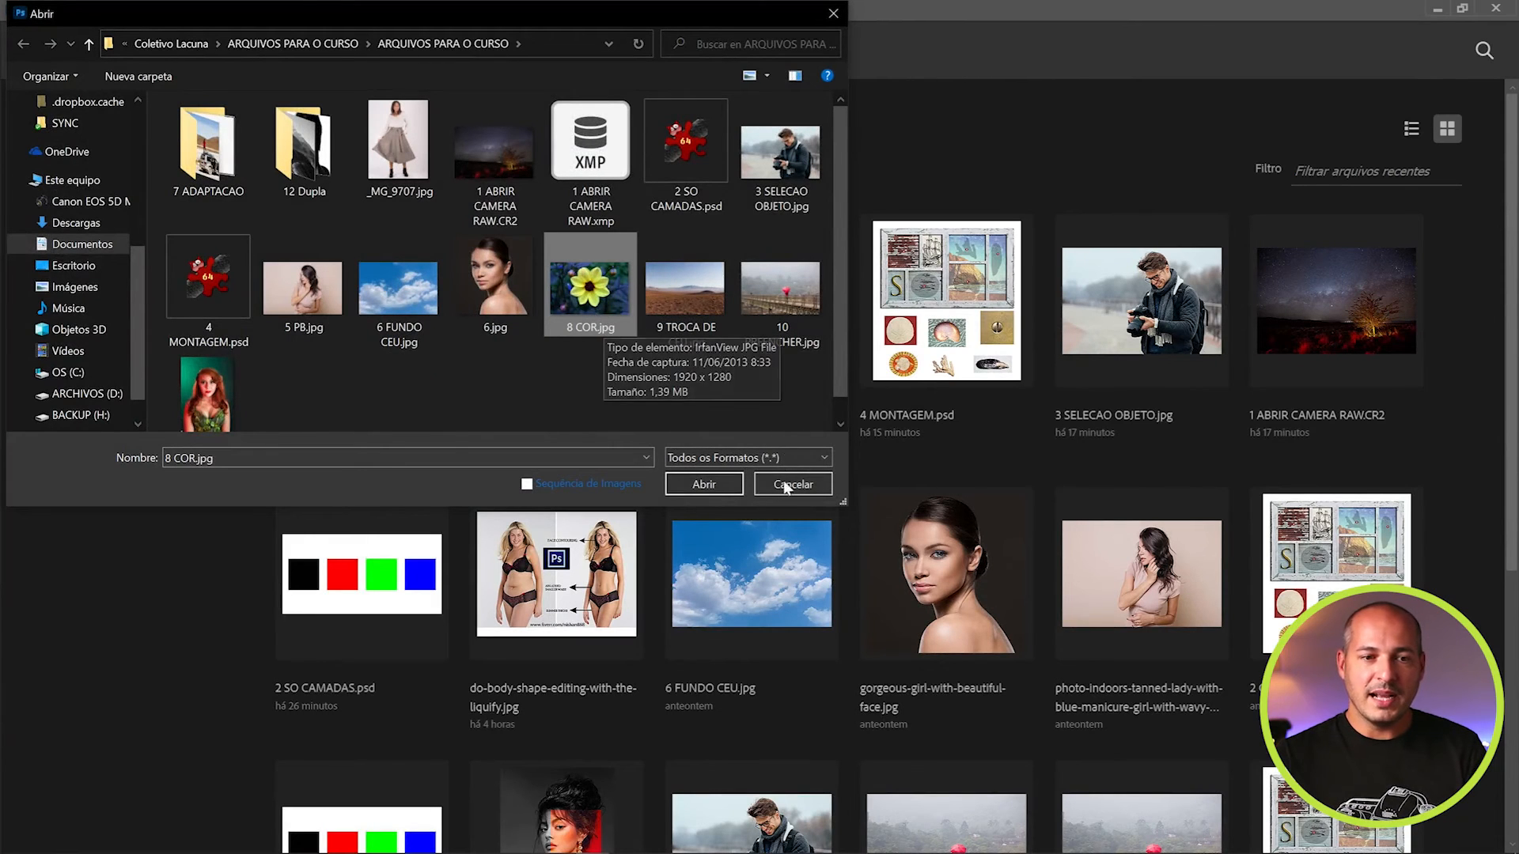
pyautogui.click(719, 483)
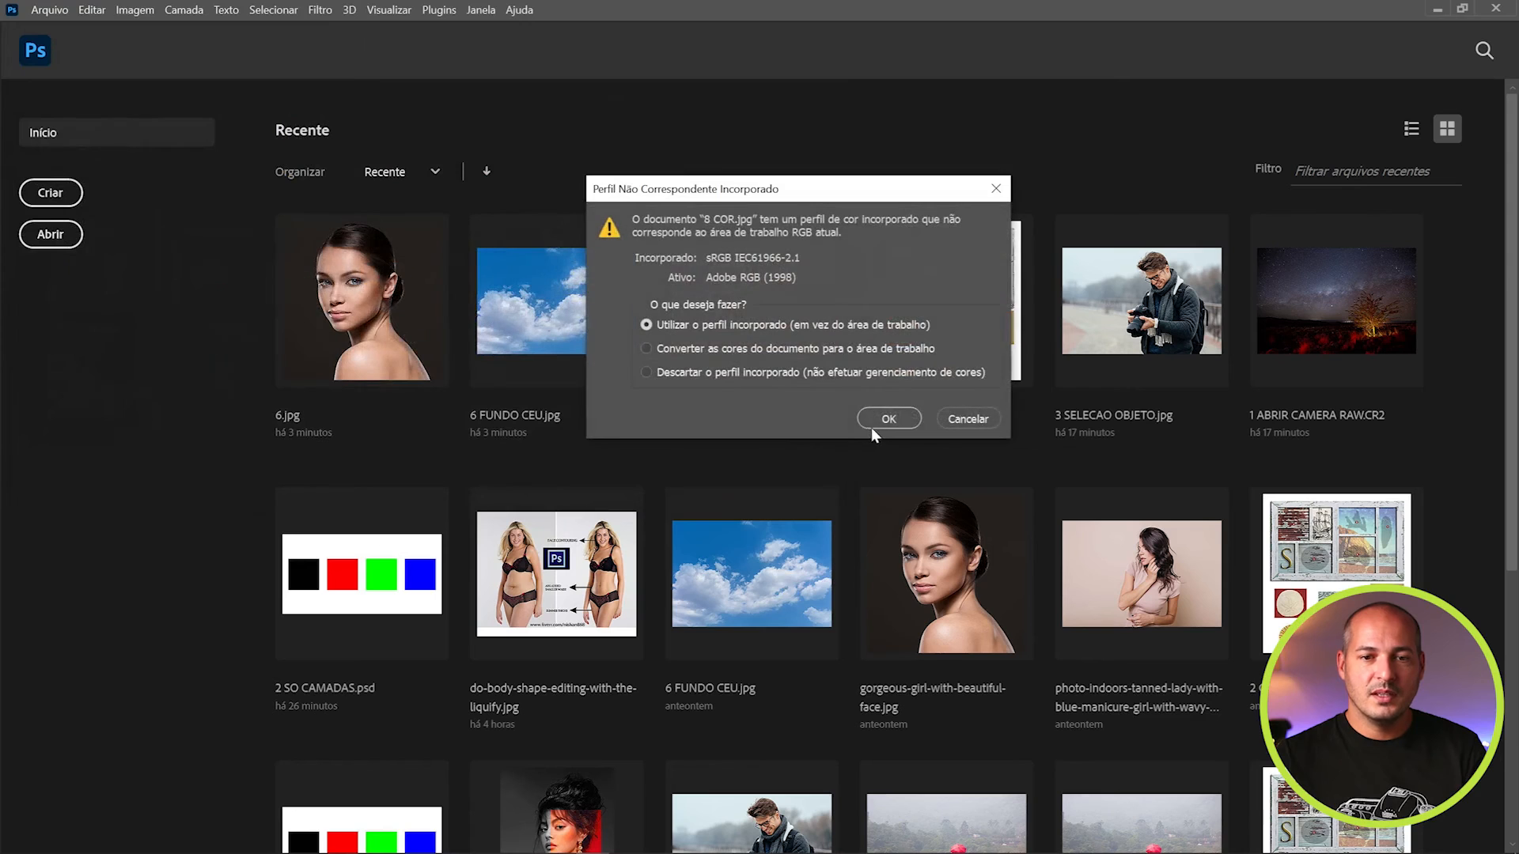
pyautogui.click(880, 424)
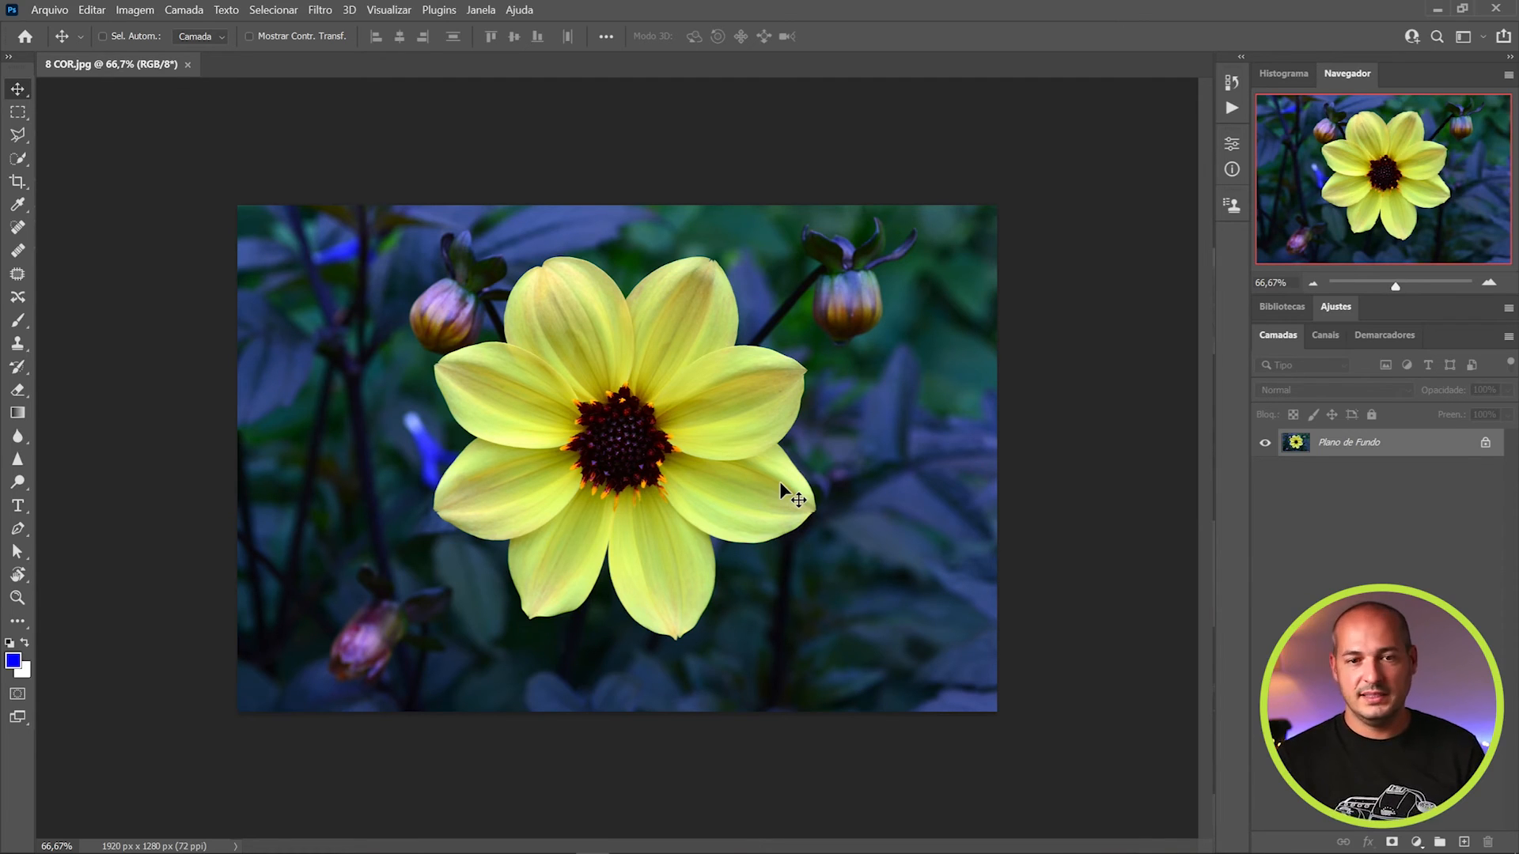
# Try a Hue/Saturation adjustment on the flower image with Matiz at +112, and cancel it
pyautogui.click(131, 6)
pyautogui.moveTo(221, 50)
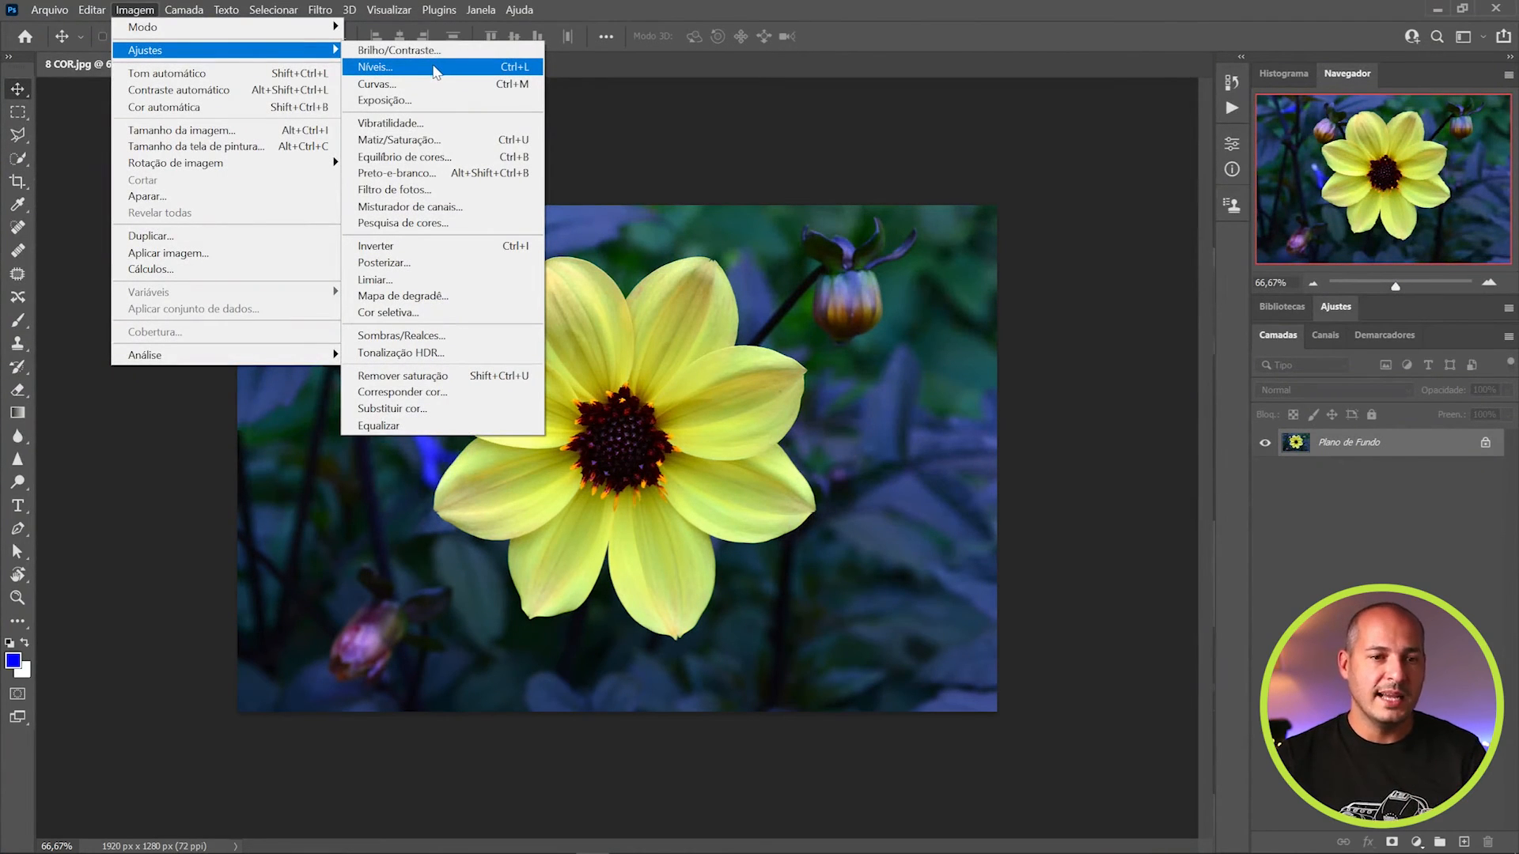
pyautogui.click(438, 143)
pyautogui.moveTo(1061, 214); pyautogui.dragTo(1153, 437)
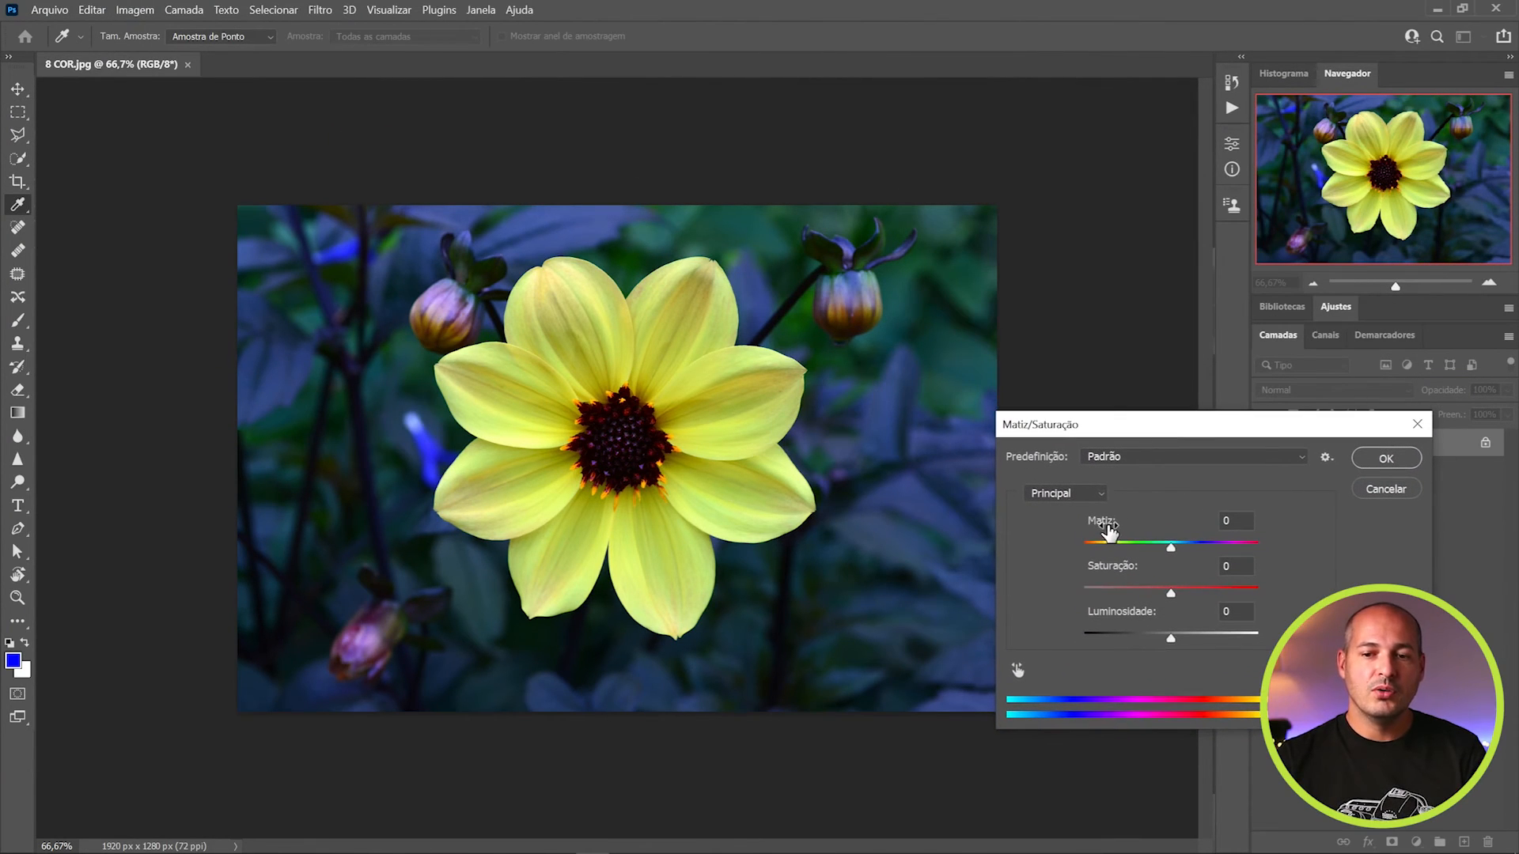
pyautogui.moveTo(1107, 531); pyautogui.dragTo(1151, 536)
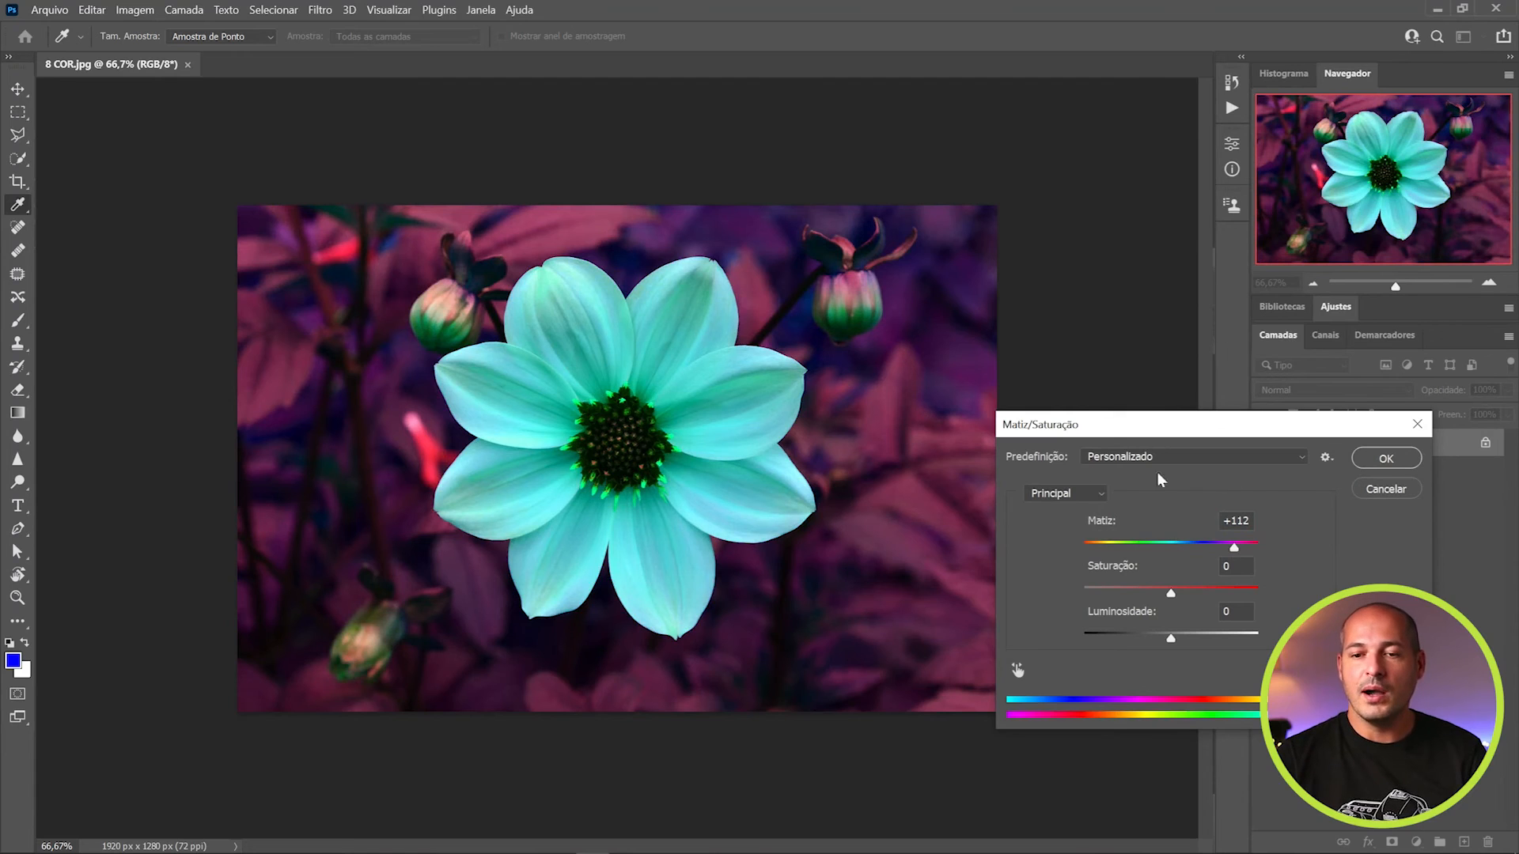
pyautogui.click(1374, 492)
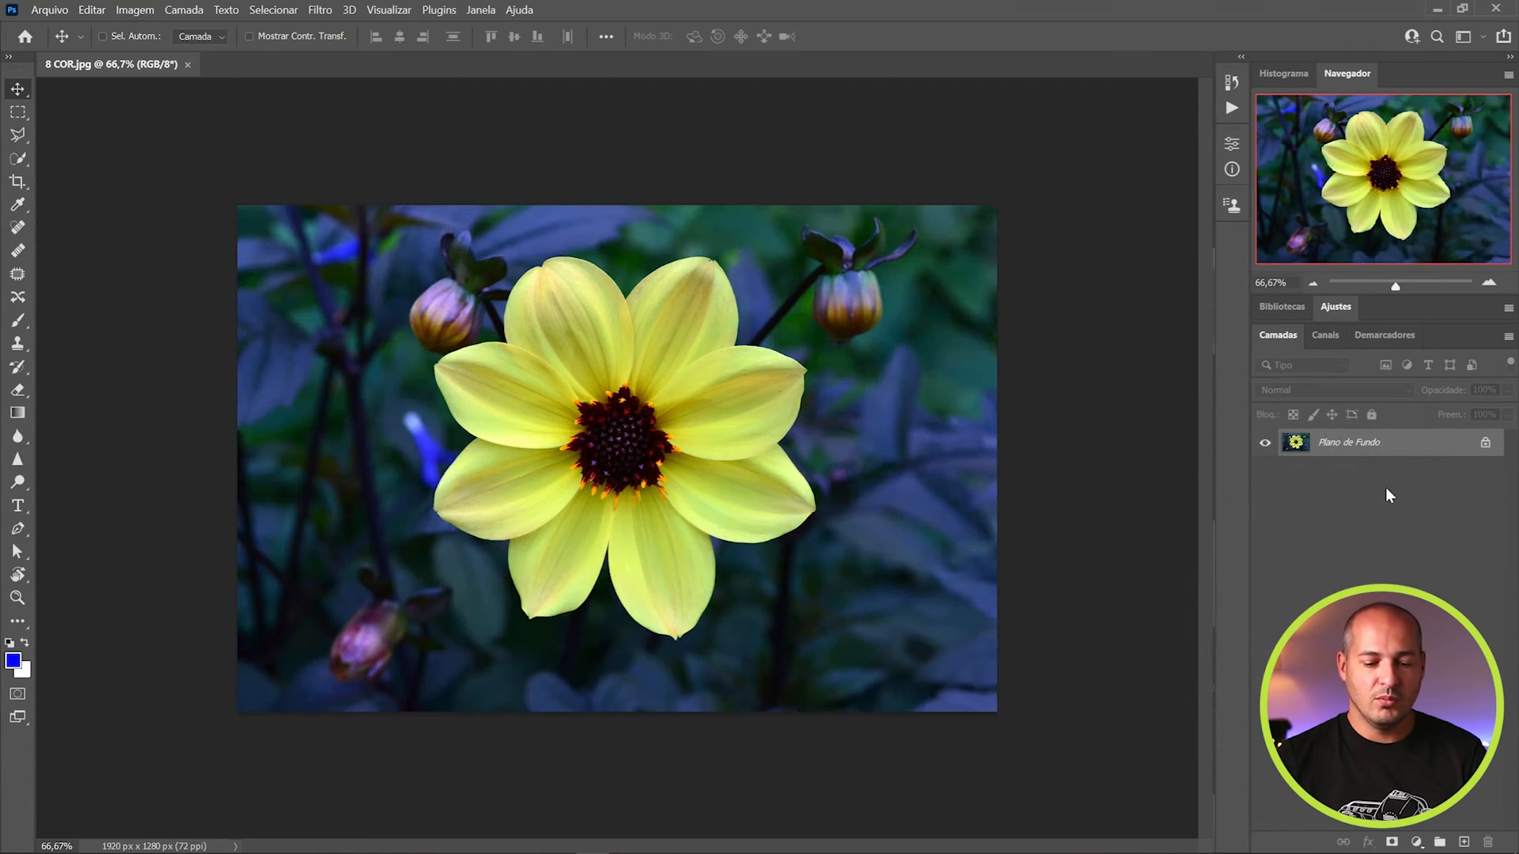
# Try a Hue/Saturation adjustment limited to the Amarelos range sampled from a petal, with Matiz at -20, and cancel it
pyautogui.click(134, 10)
pyautogui.moveTo(152, 53)
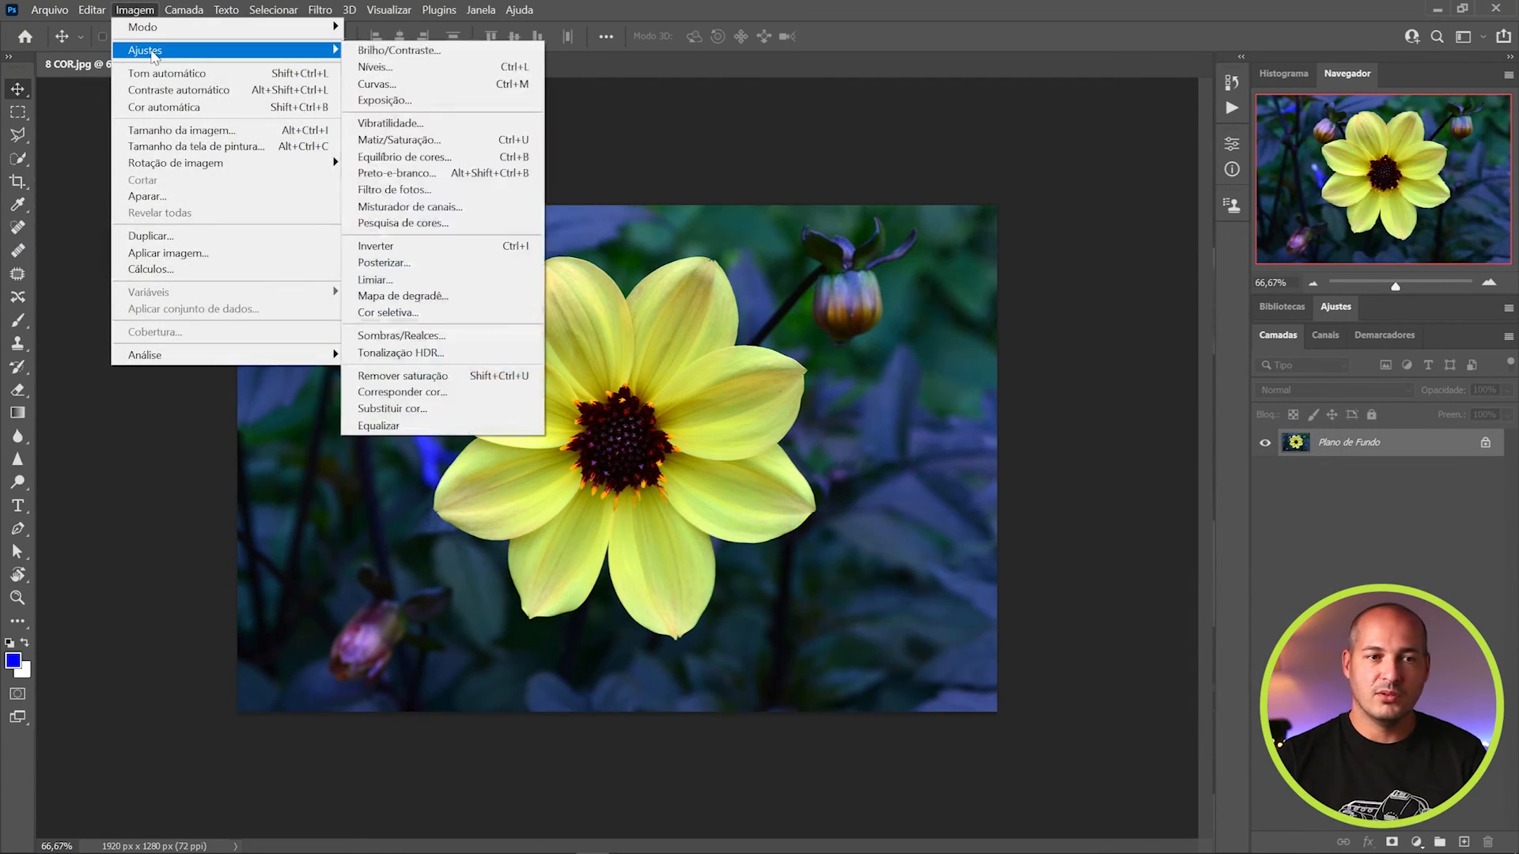
pyautogui.click(398, 140)
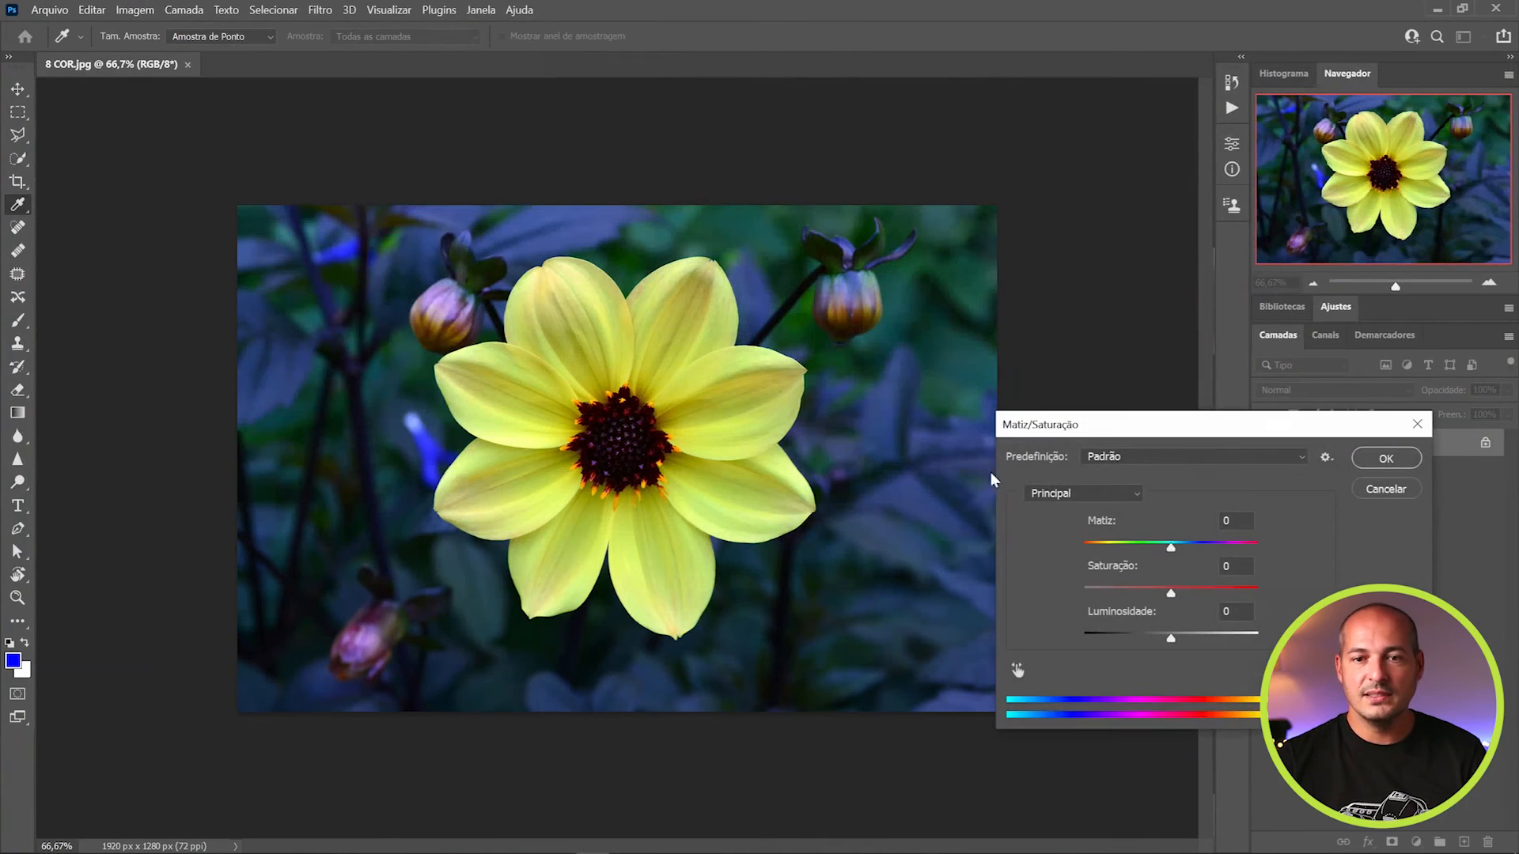
pyautogui.moveTo(1274, 422); pyautogui.dragTo(1320, 340)
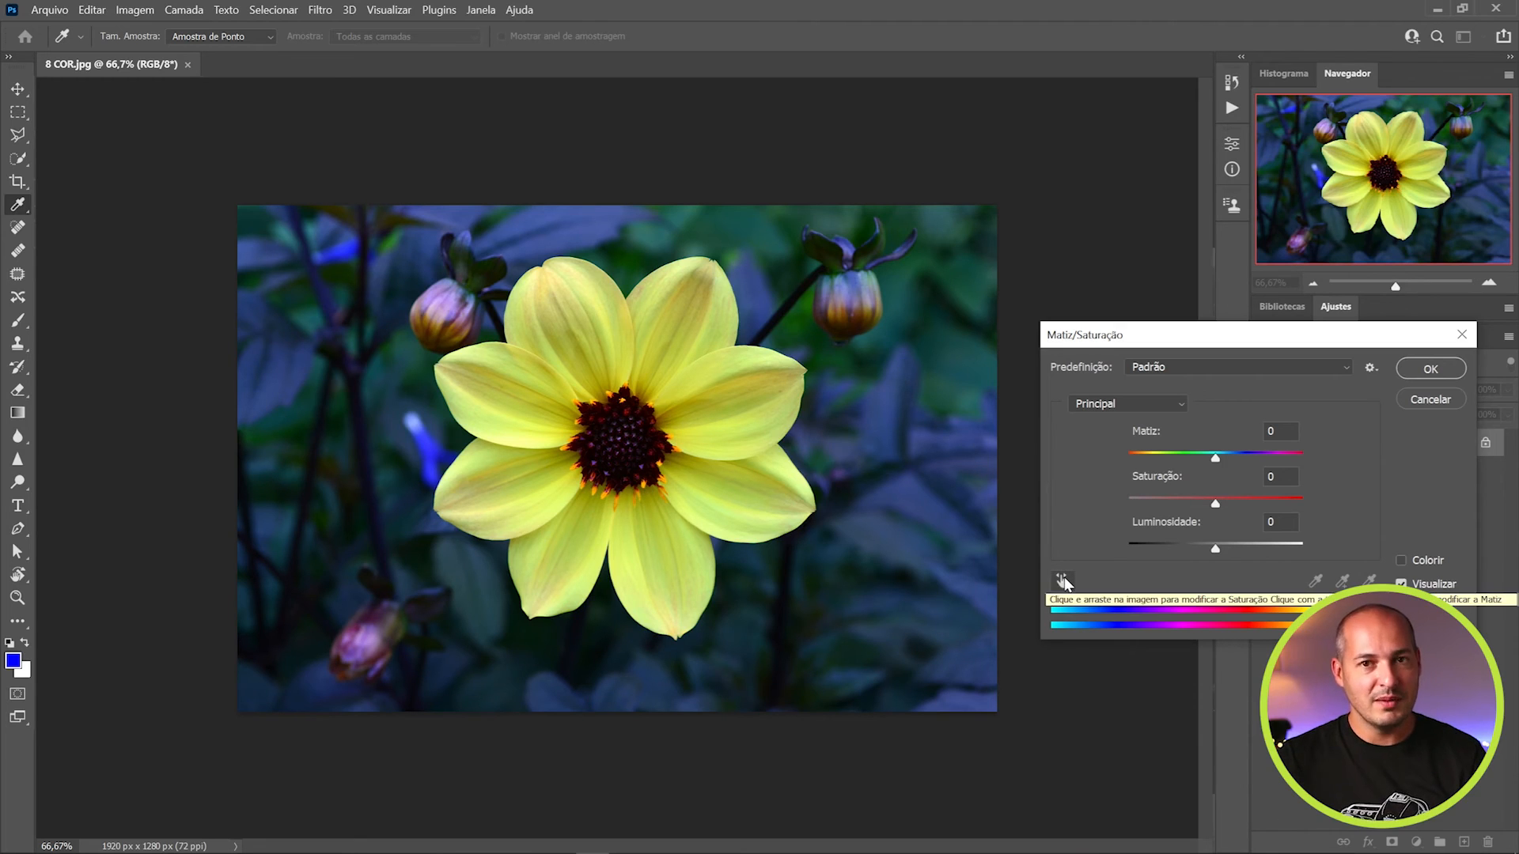
pyautogui.click(1061, 583)
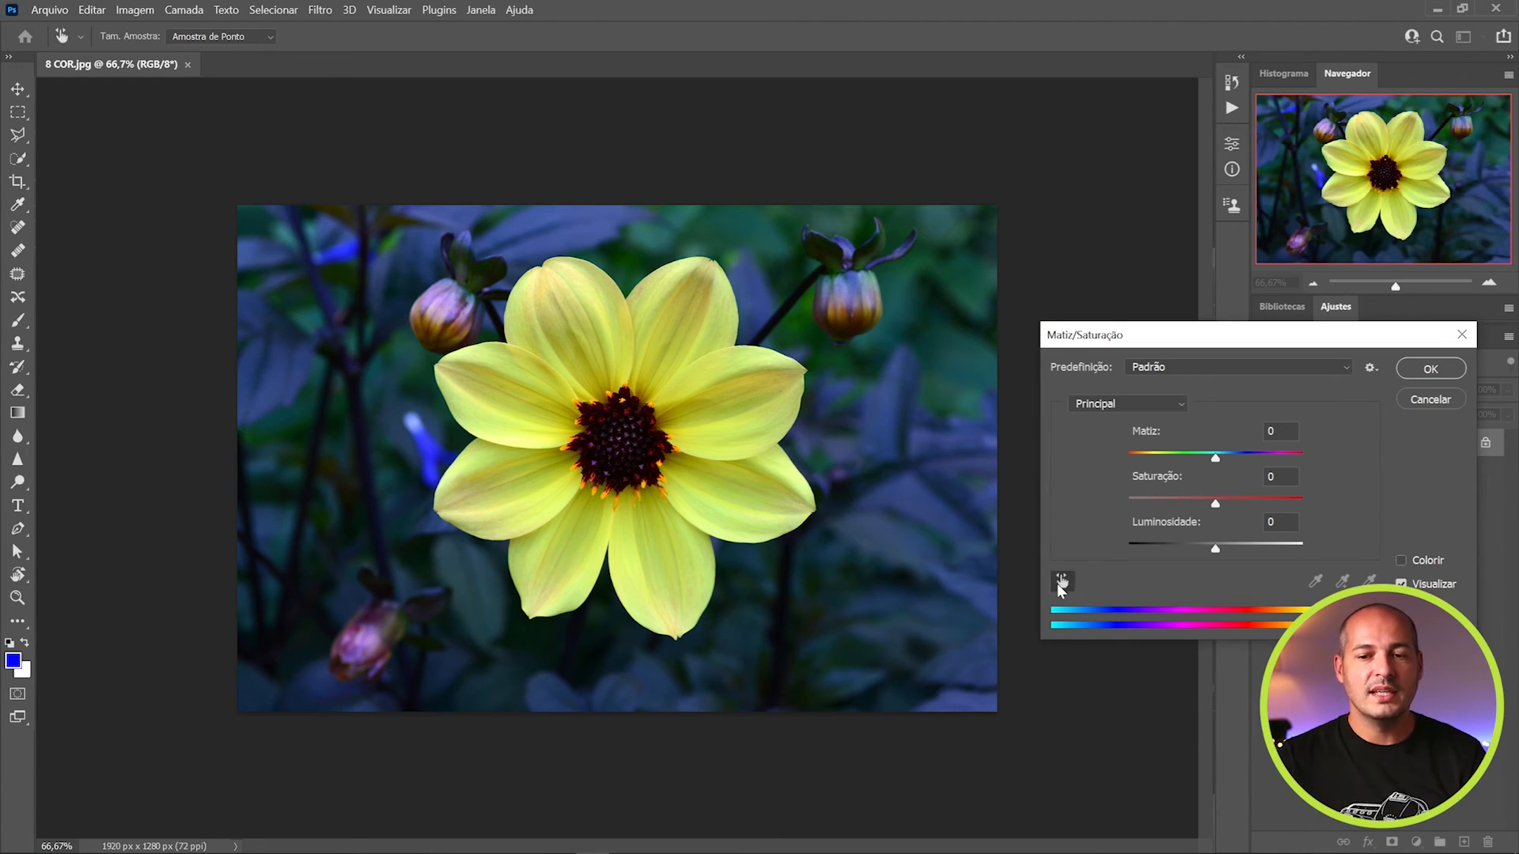
pyautogui.click(723, 369)
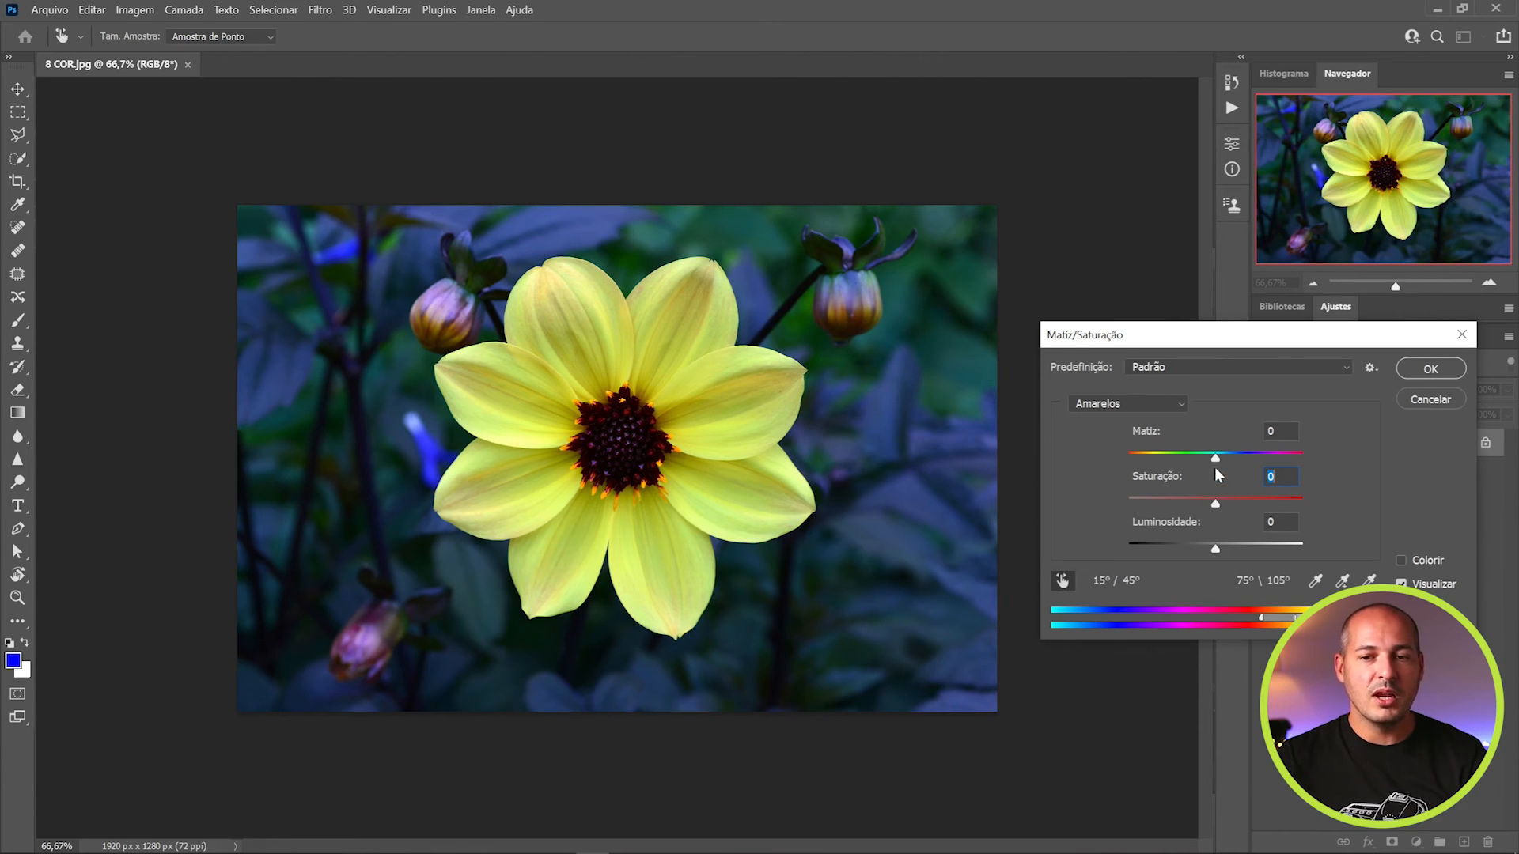
pyautogui.moveTo(1218, 463); pyautogui.dragTo(1182, 470)
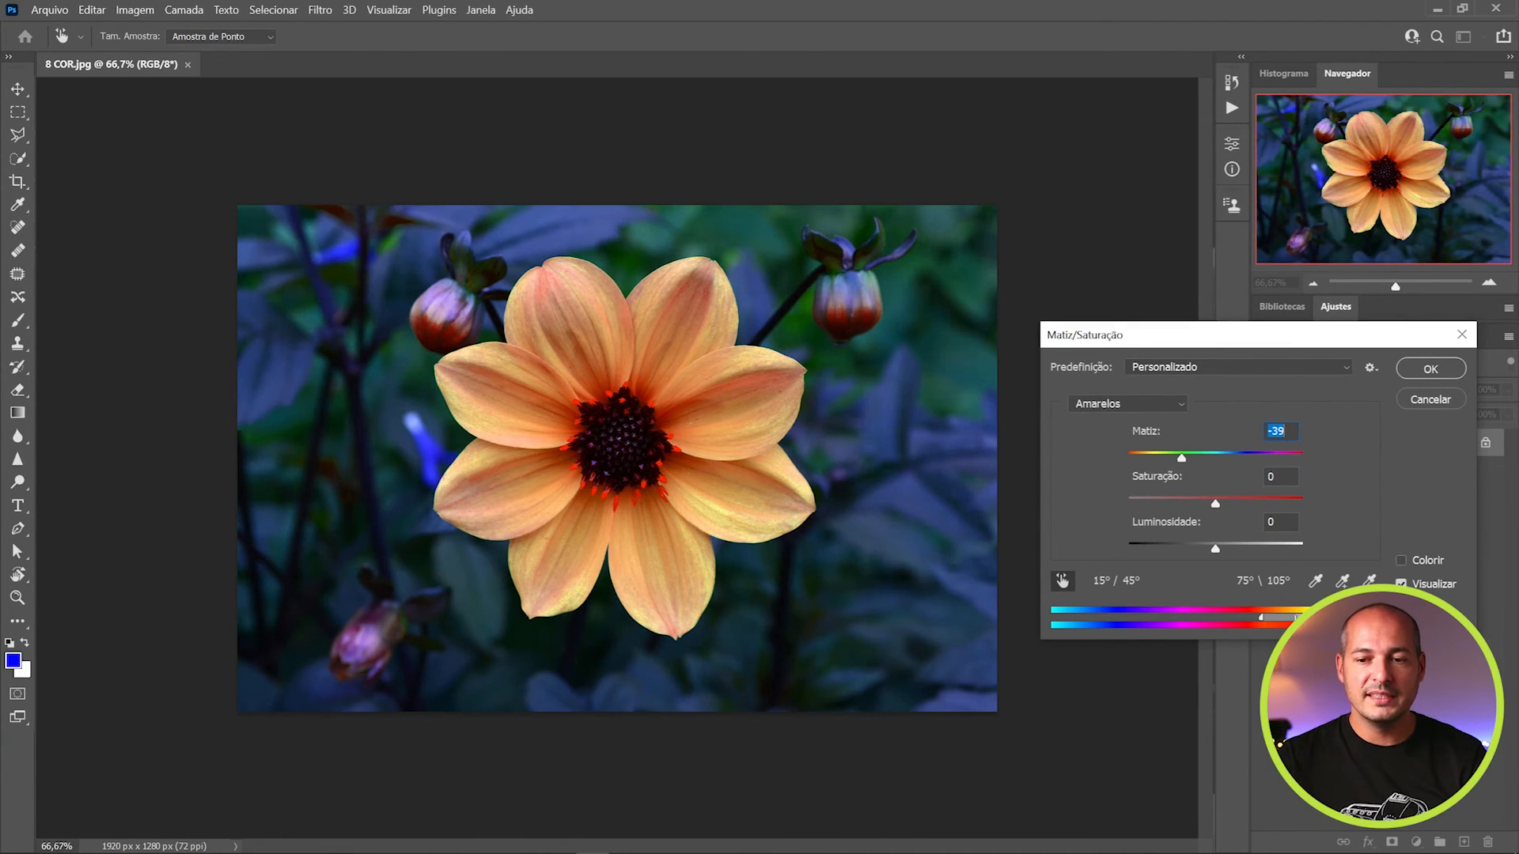
pyautogui.moveTo(1181, 458)
pyautogui.mouseDown()
pyautogui.moveTo(1247, 457)
pyautogui.moveTo(1199, 458)
pyautogui.mouseUp()
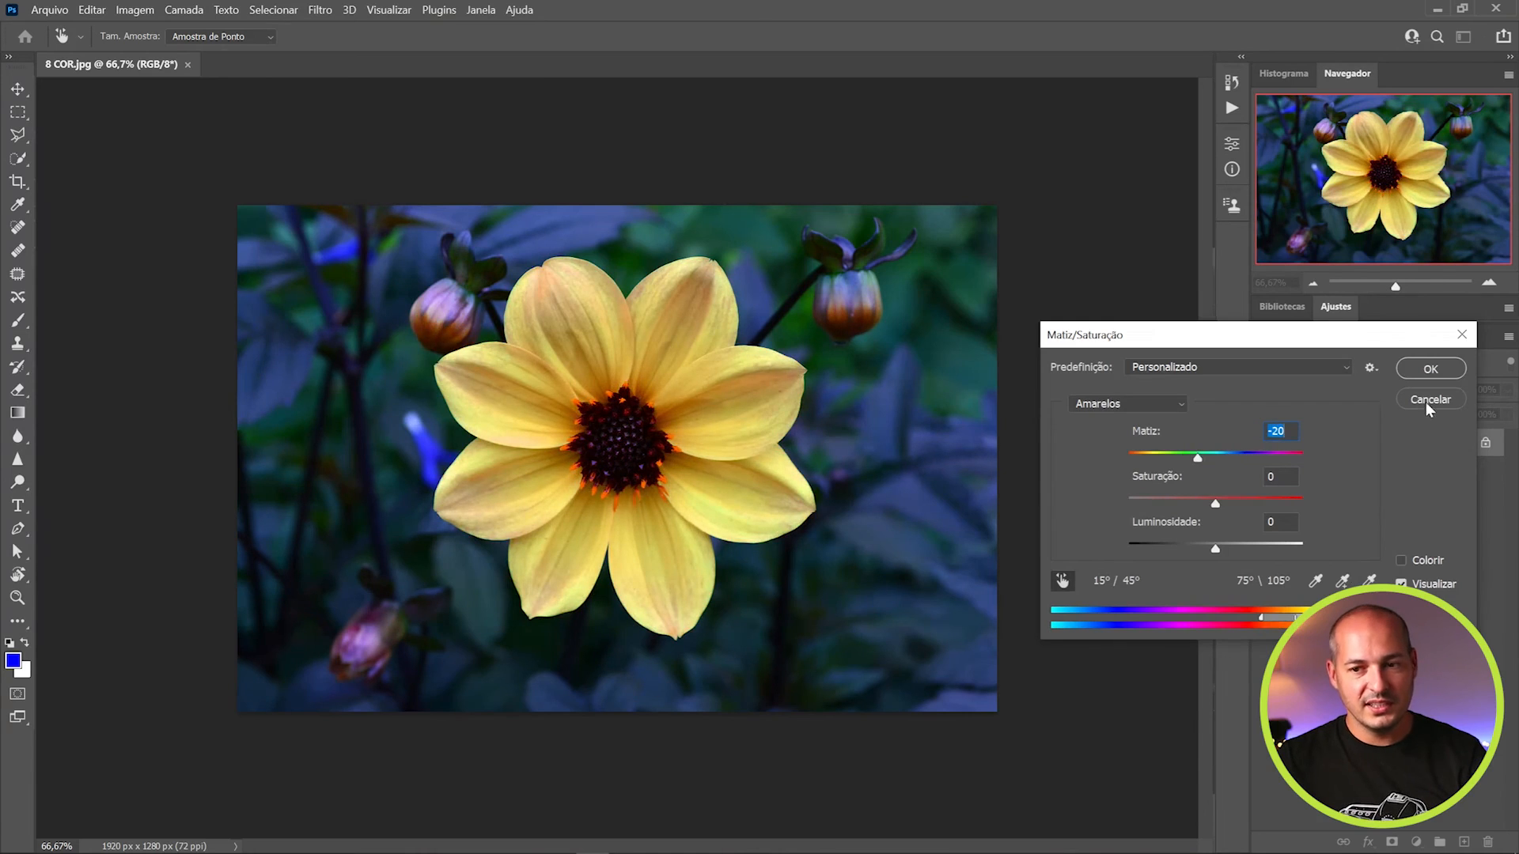
pyautogui.click(1426, 401)
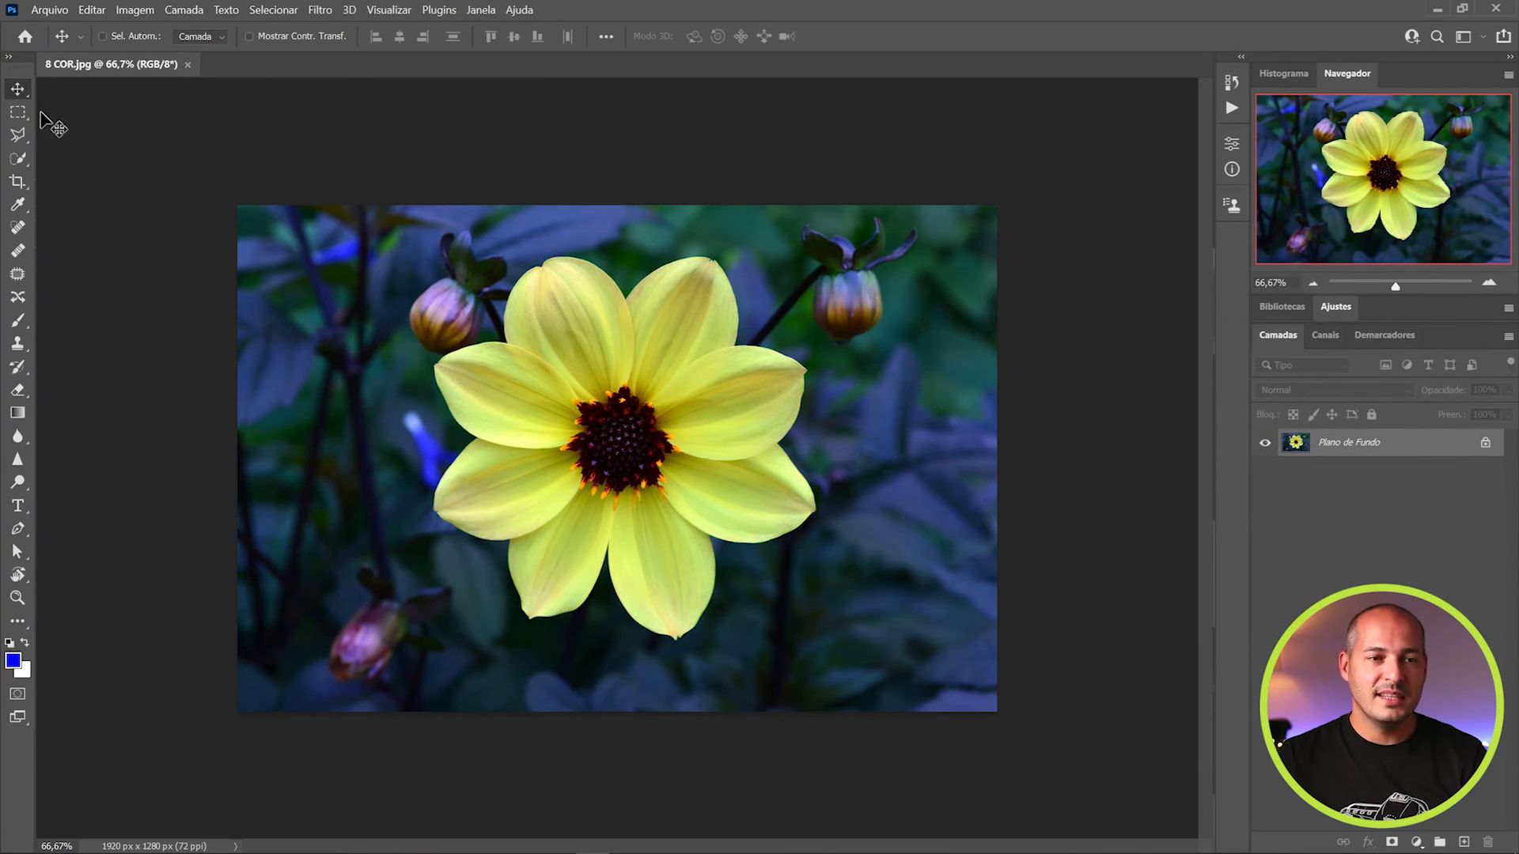
# Select the whole yellow flower with the Quick Selection tool, then copy and paste it onto its own layer
pyautogui.click(17, 160)
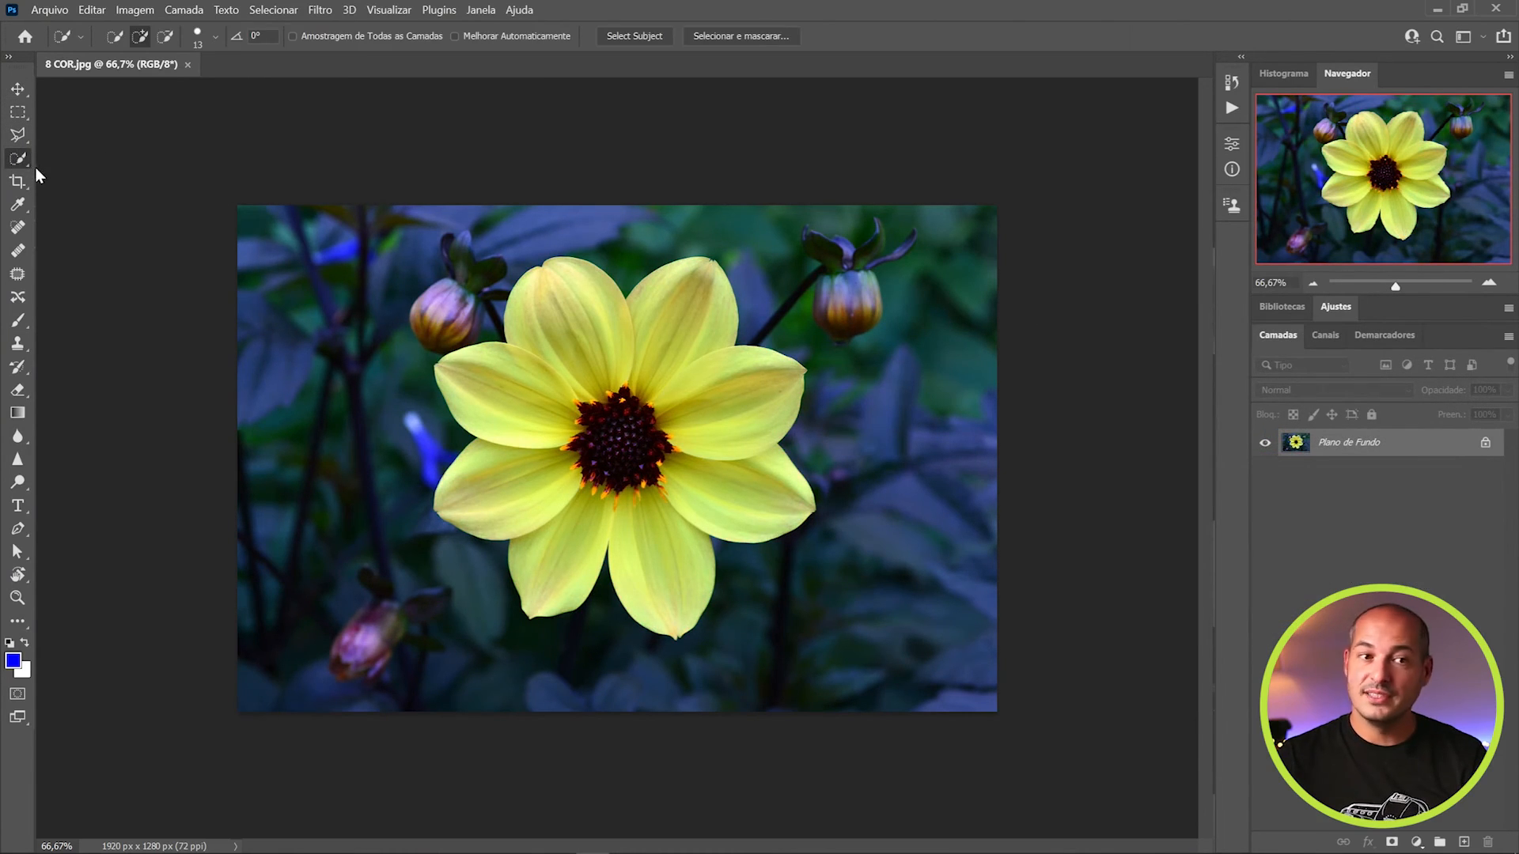
pyautogui.moveTo(529, 396)
pyautogui.mouseDown()
pyautogui.moveTo(570, 316)
pyautogui.moveTo(677, 341)
pyautogui.moveTo(763, 396)
pyautogui.moveTo(755, 506)
pyautogui.moveTo(633, 554)
pyautogui.moveTo(490, 499)
pyautogui.mouseUp()
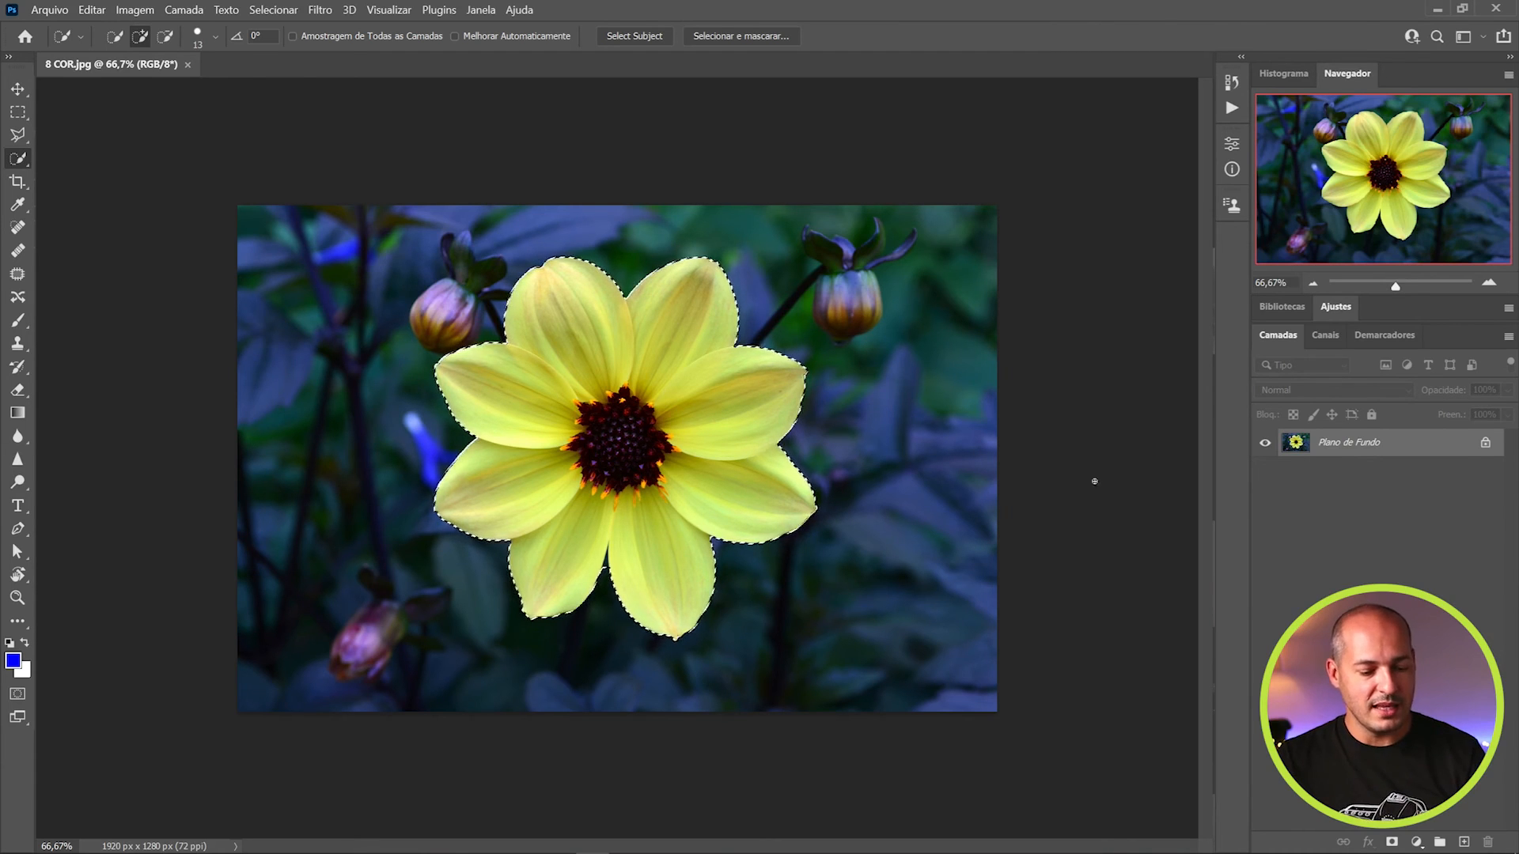
pyautogui.click(92, 10)
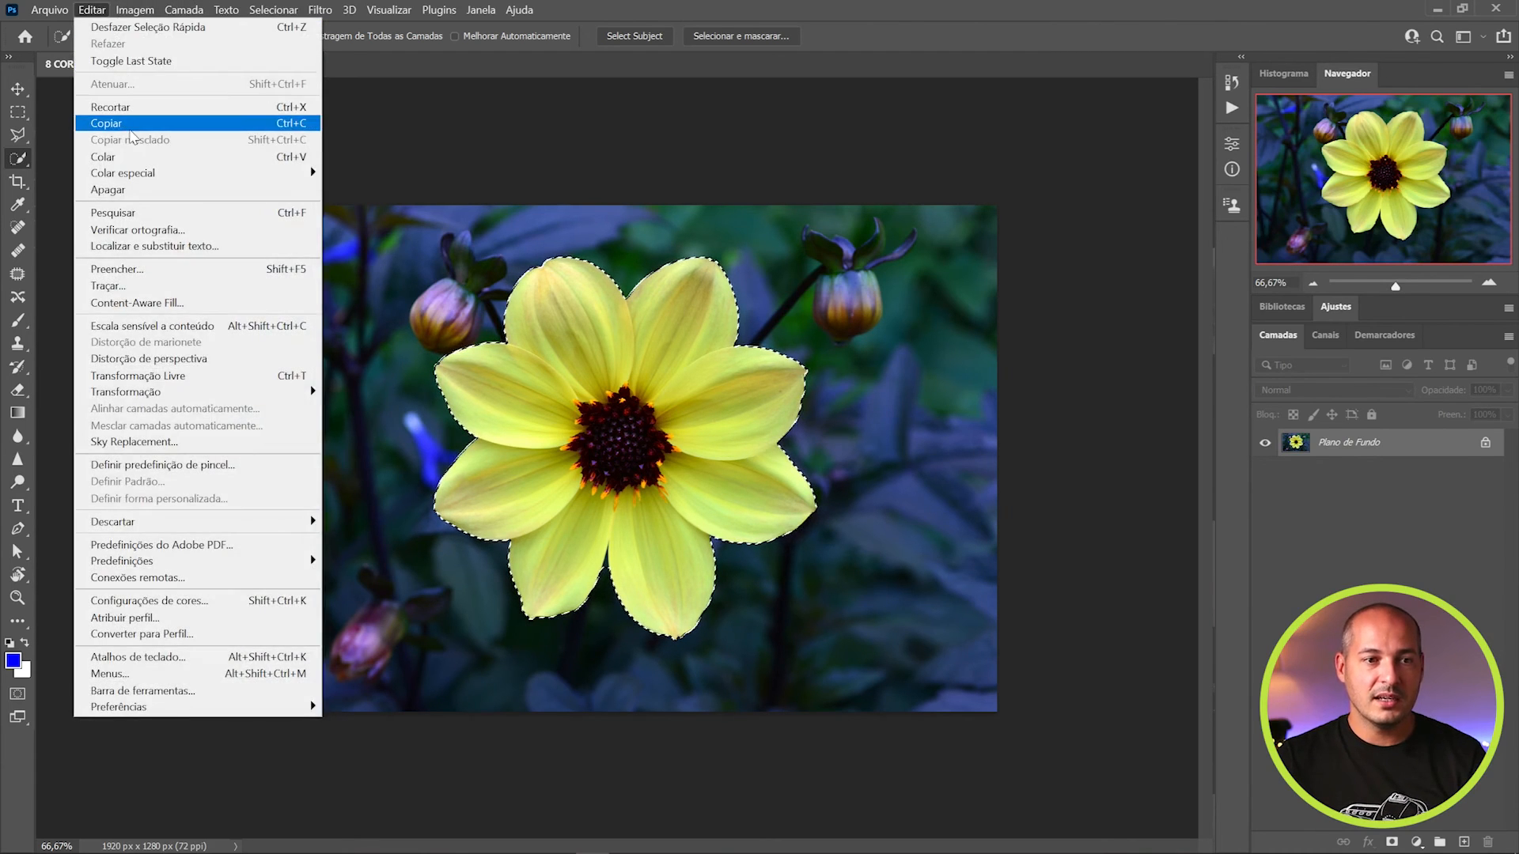
pyautogui.click(131, 125)
pyautogui.click(92, 9)
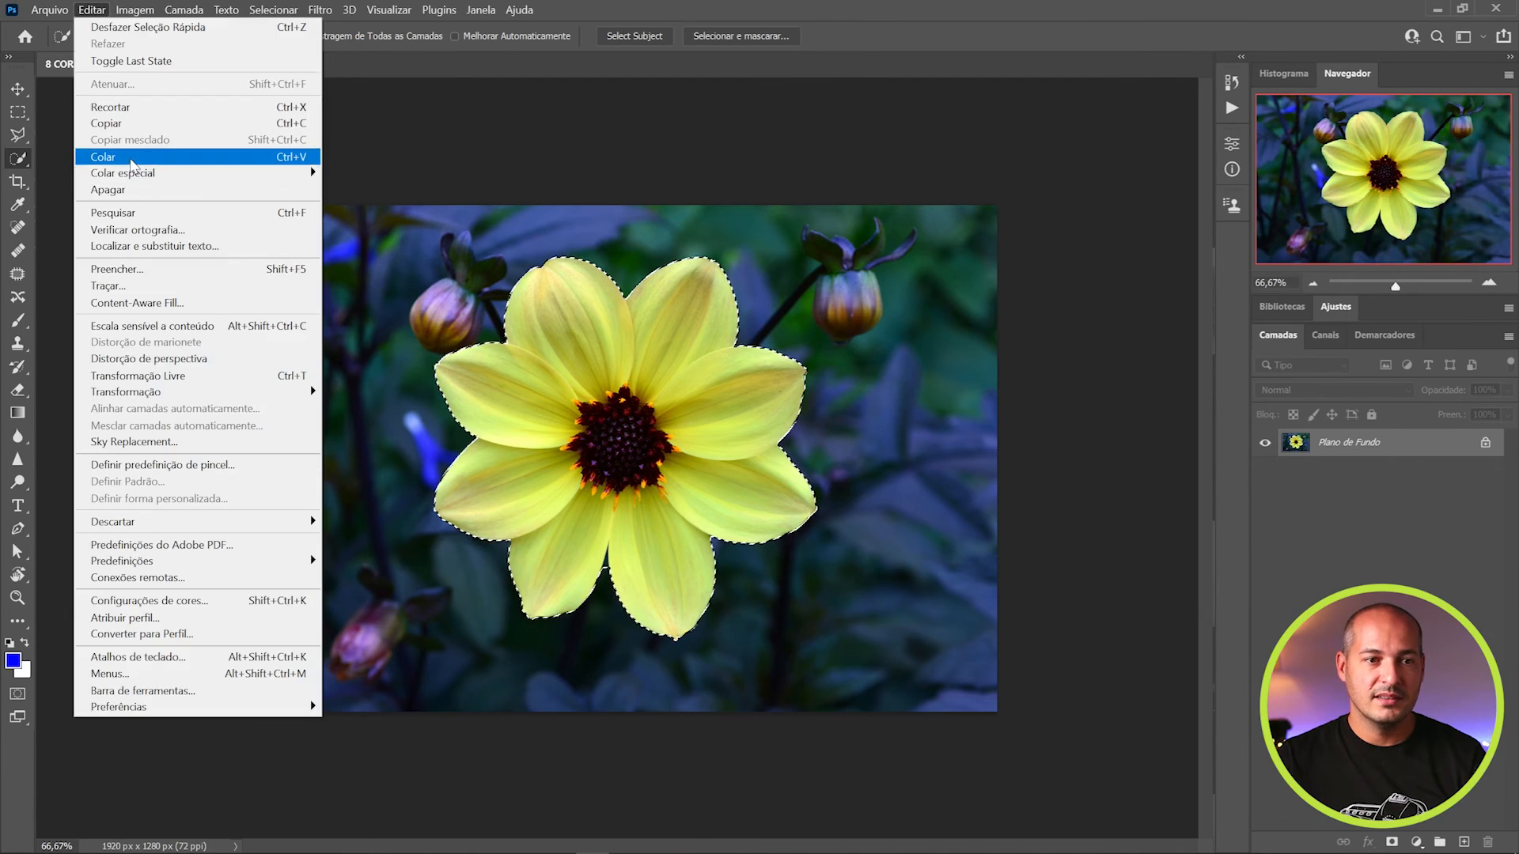
pyautogui.click(118, 154)
pyautogui.click(1265, 471)
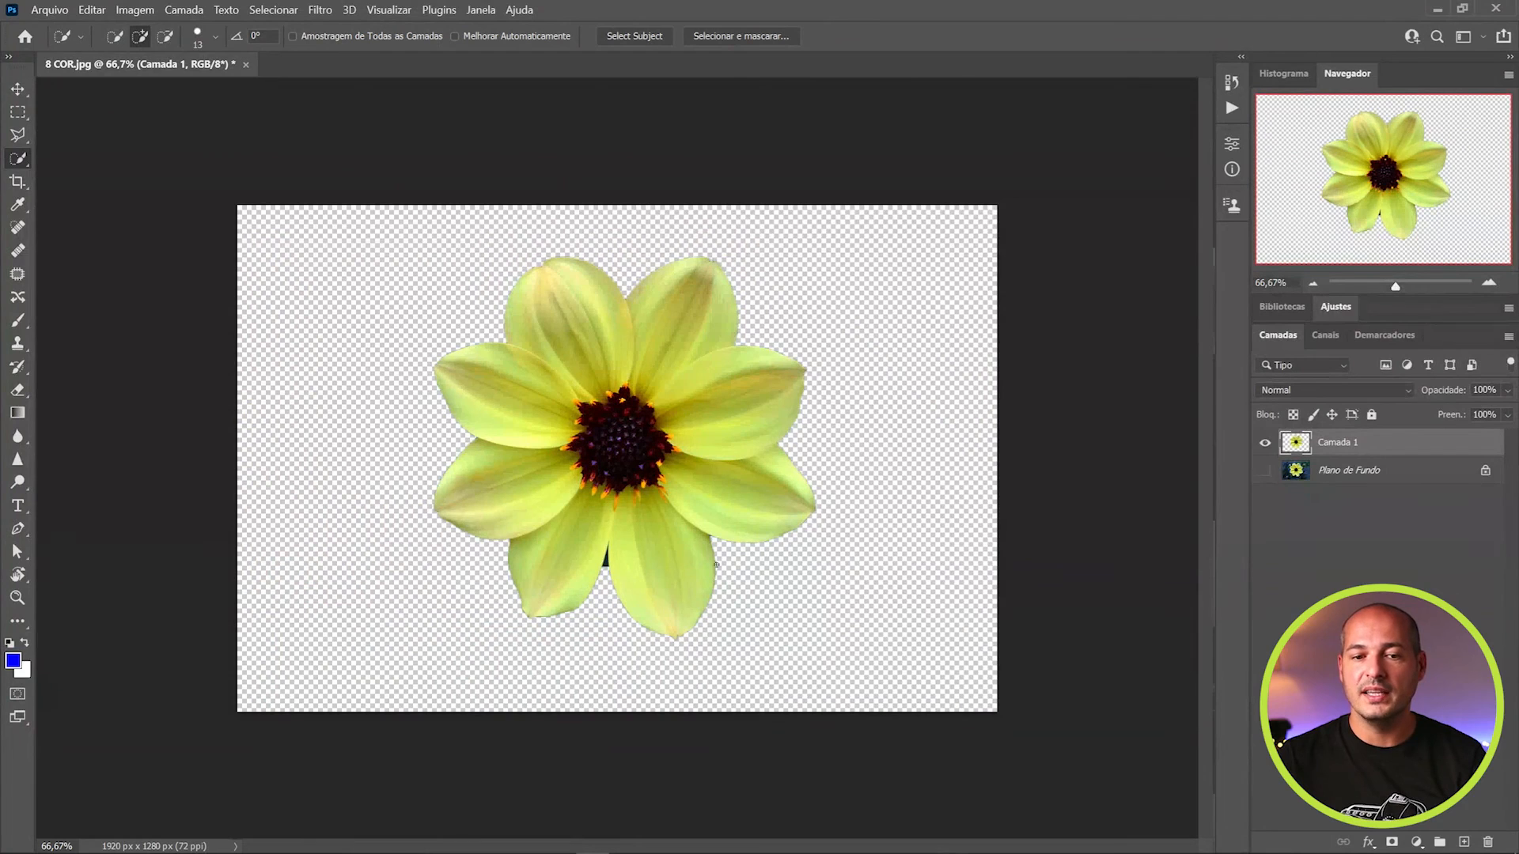
pyautogui.click(1265, 471)
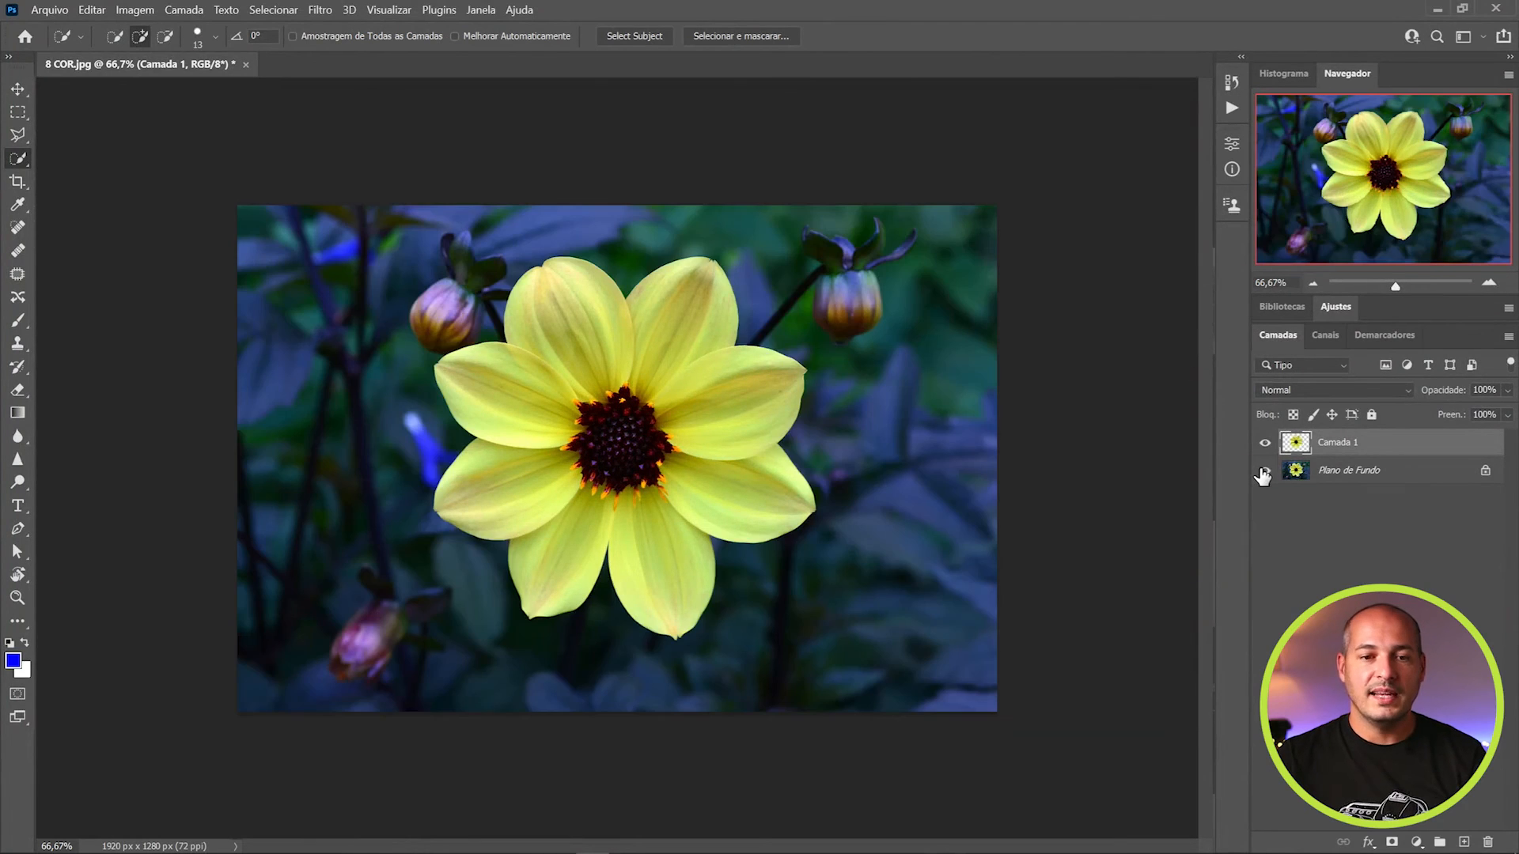
# Recolor the pasted flower layer pink with a Hue/Saturation adjustment, shifting Matiz below -75
pyautogui.click(135, 9)
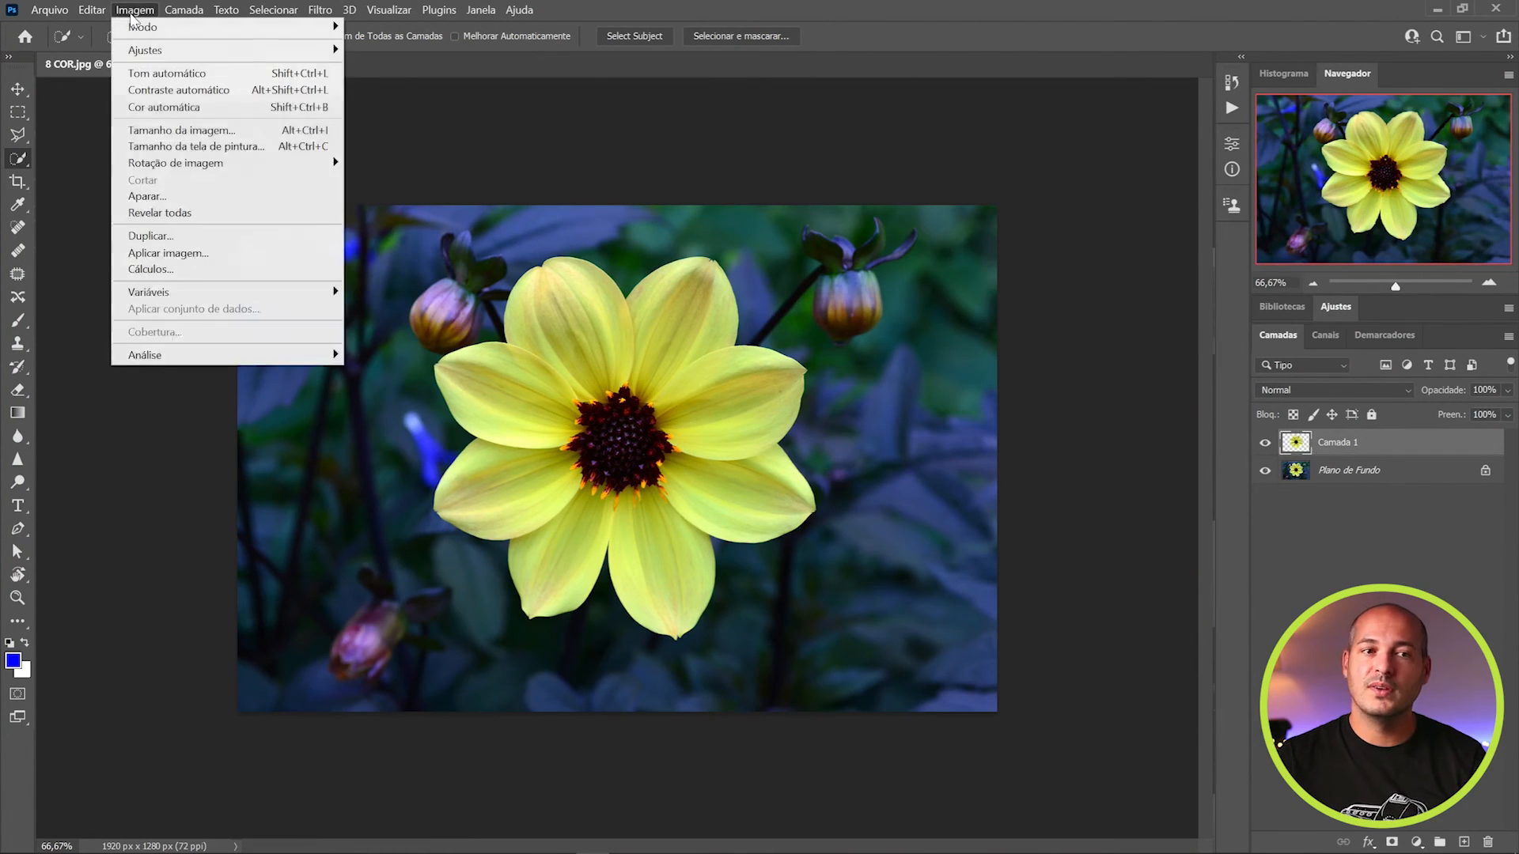
pyautogui.moveTo(139, 50)
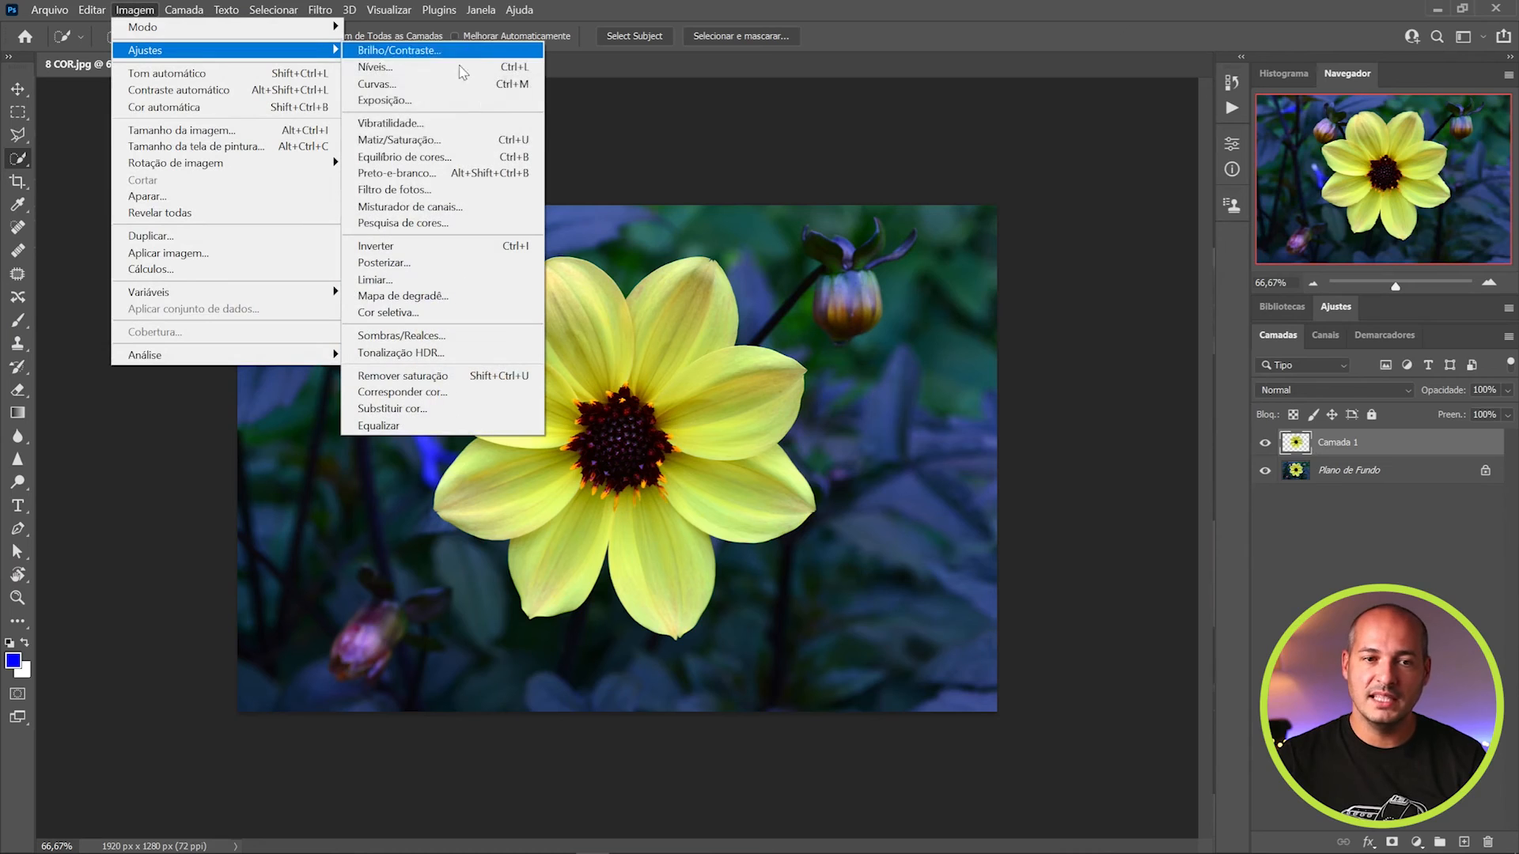
pyautogui.click(443, 141)
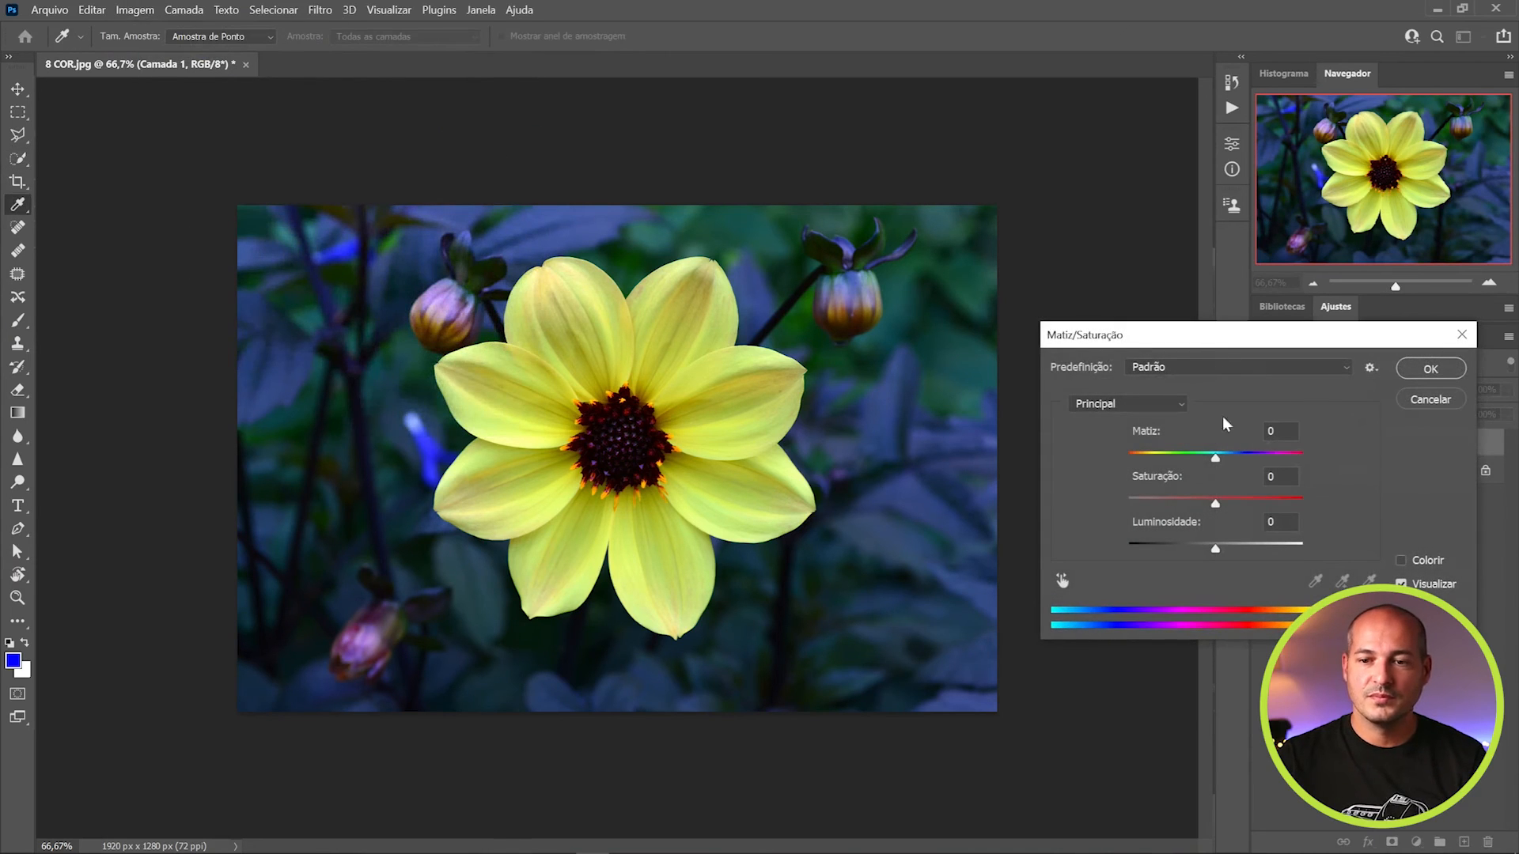
pyautogui.moveTo(1216, 458); pyautogui.dragTo(1165, 460)
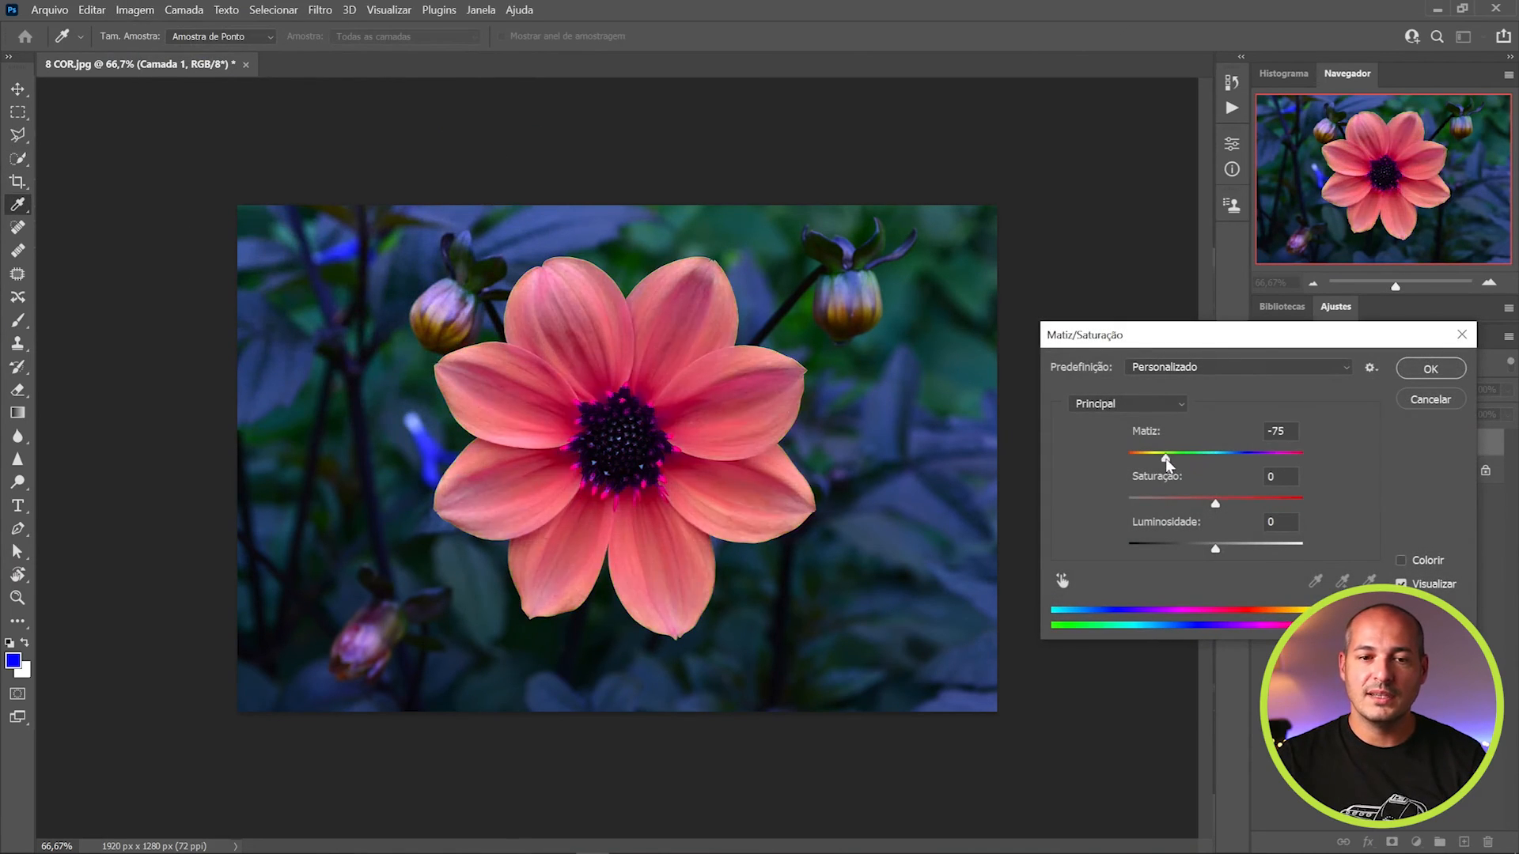
pyautogui.moveTo(1218, 341); pyautogui.dragTo(1220, 559)
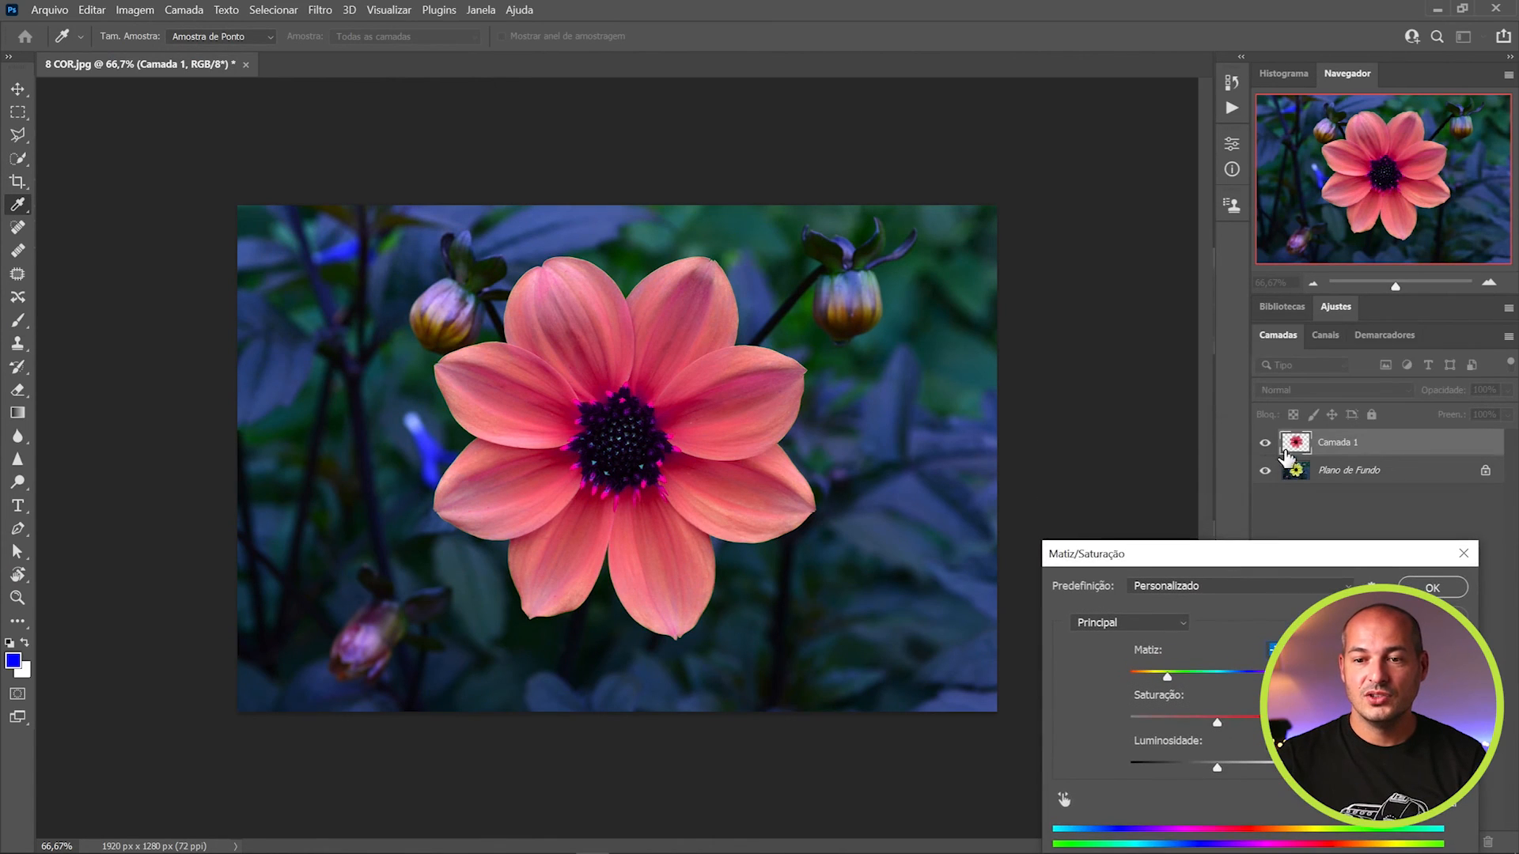
pyautogui.moveTo(1199, 677); pyautogui.dragTo(1158, 686)
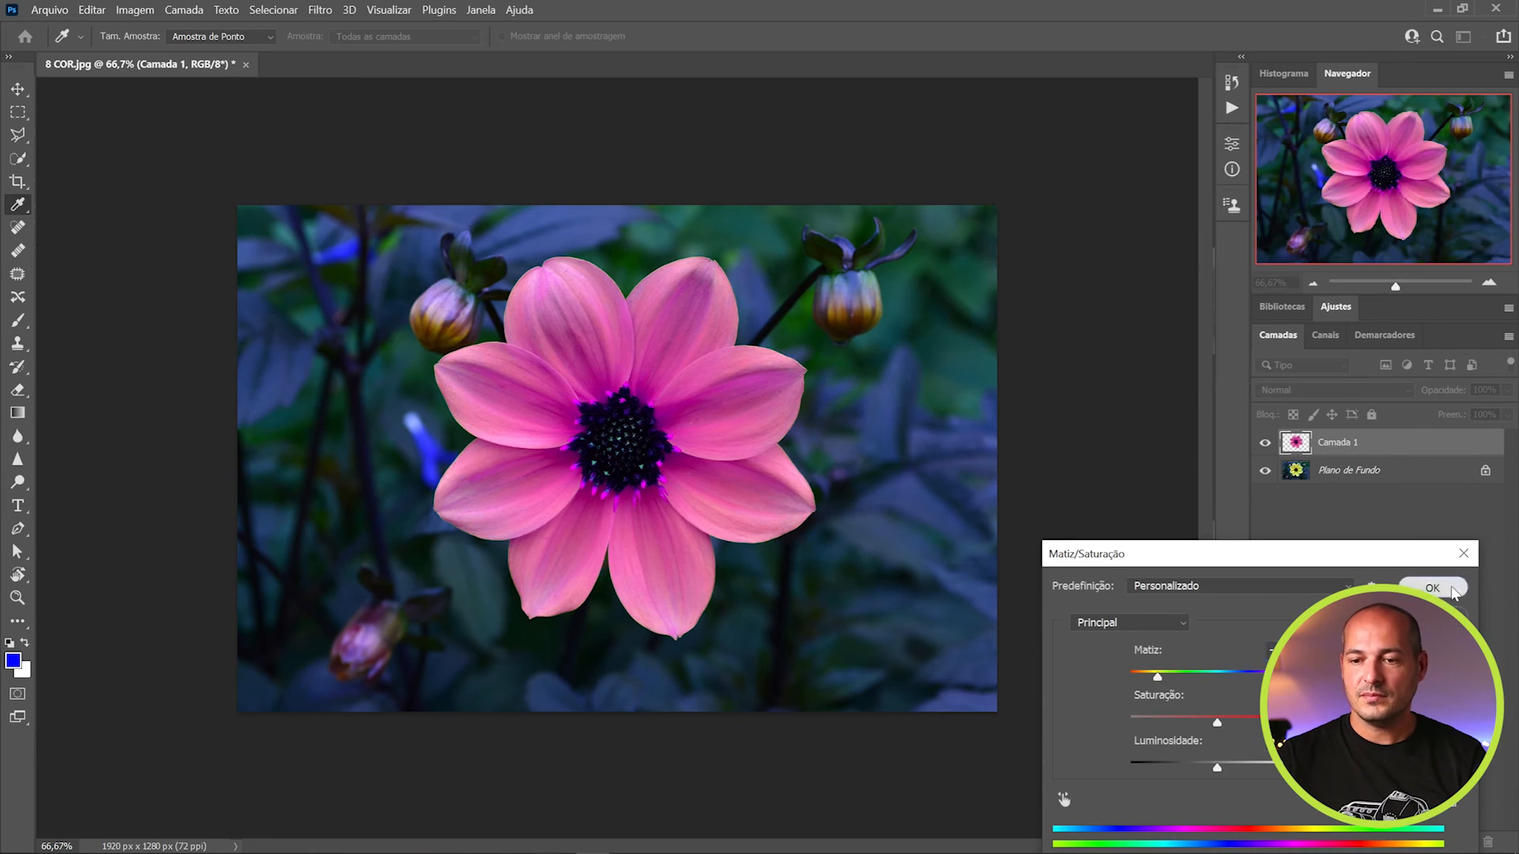
pyautogui.click(1434, 587)
pyautogui.press('w')
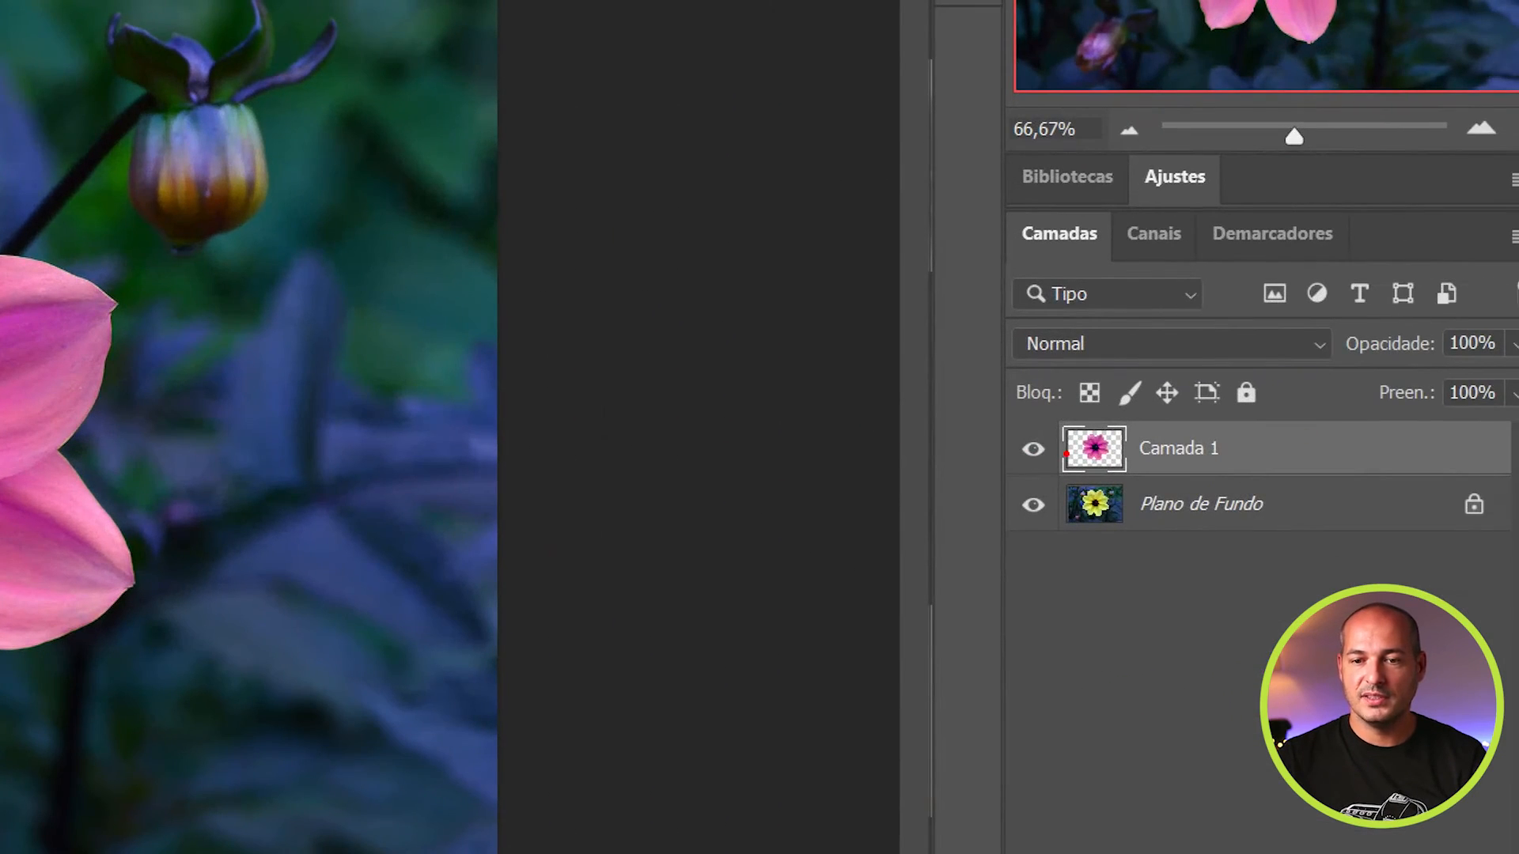
pyautogui.moveTo(1065, 453); pyautogui.dragTo(899, 457)
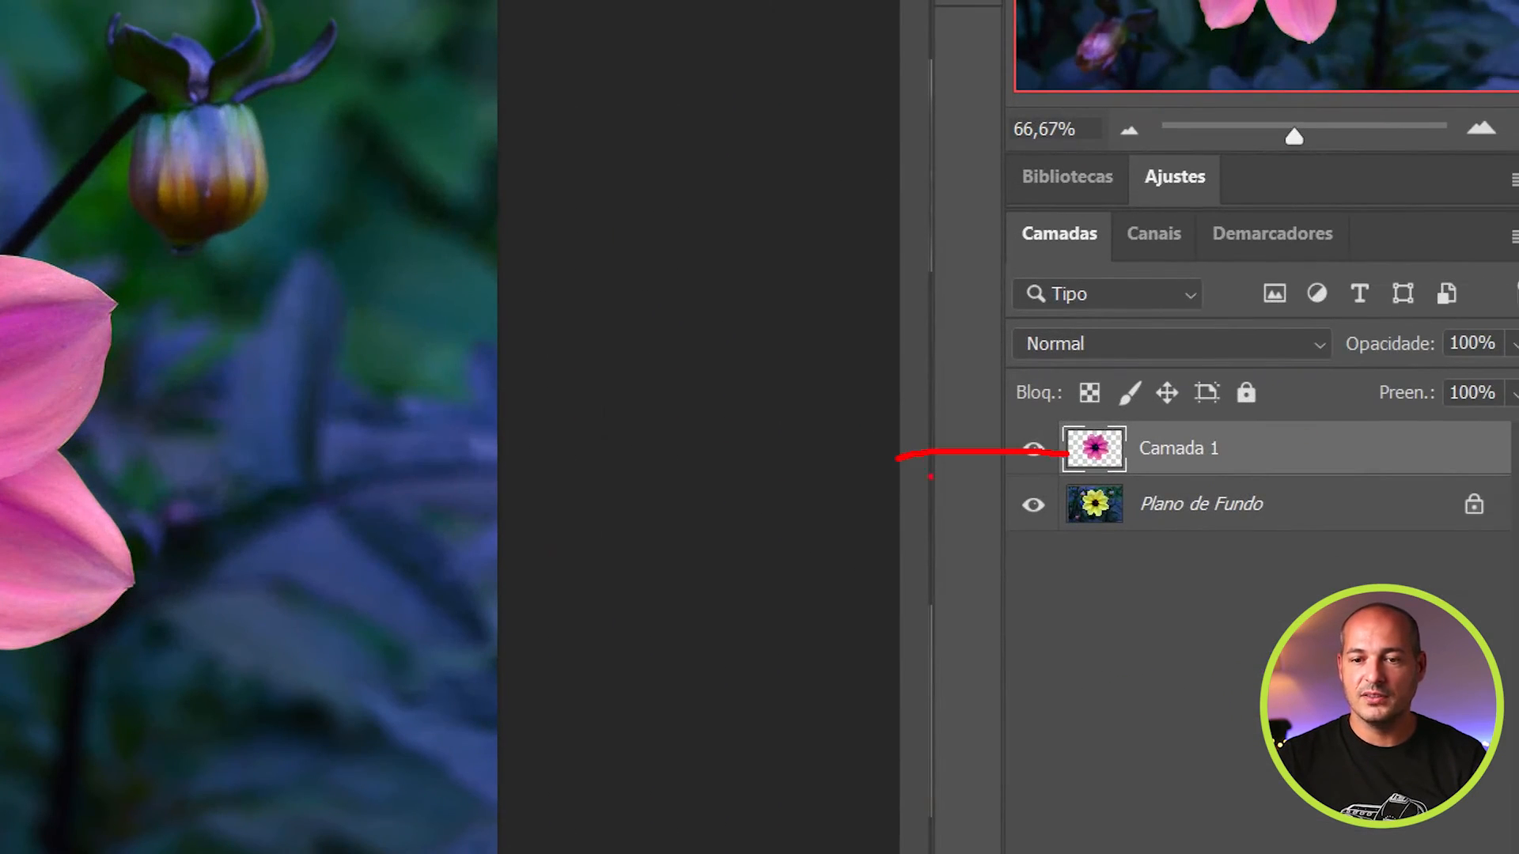
pyautogui.moveTo(1063, 509); pyautogui.dragTo(950, 509)
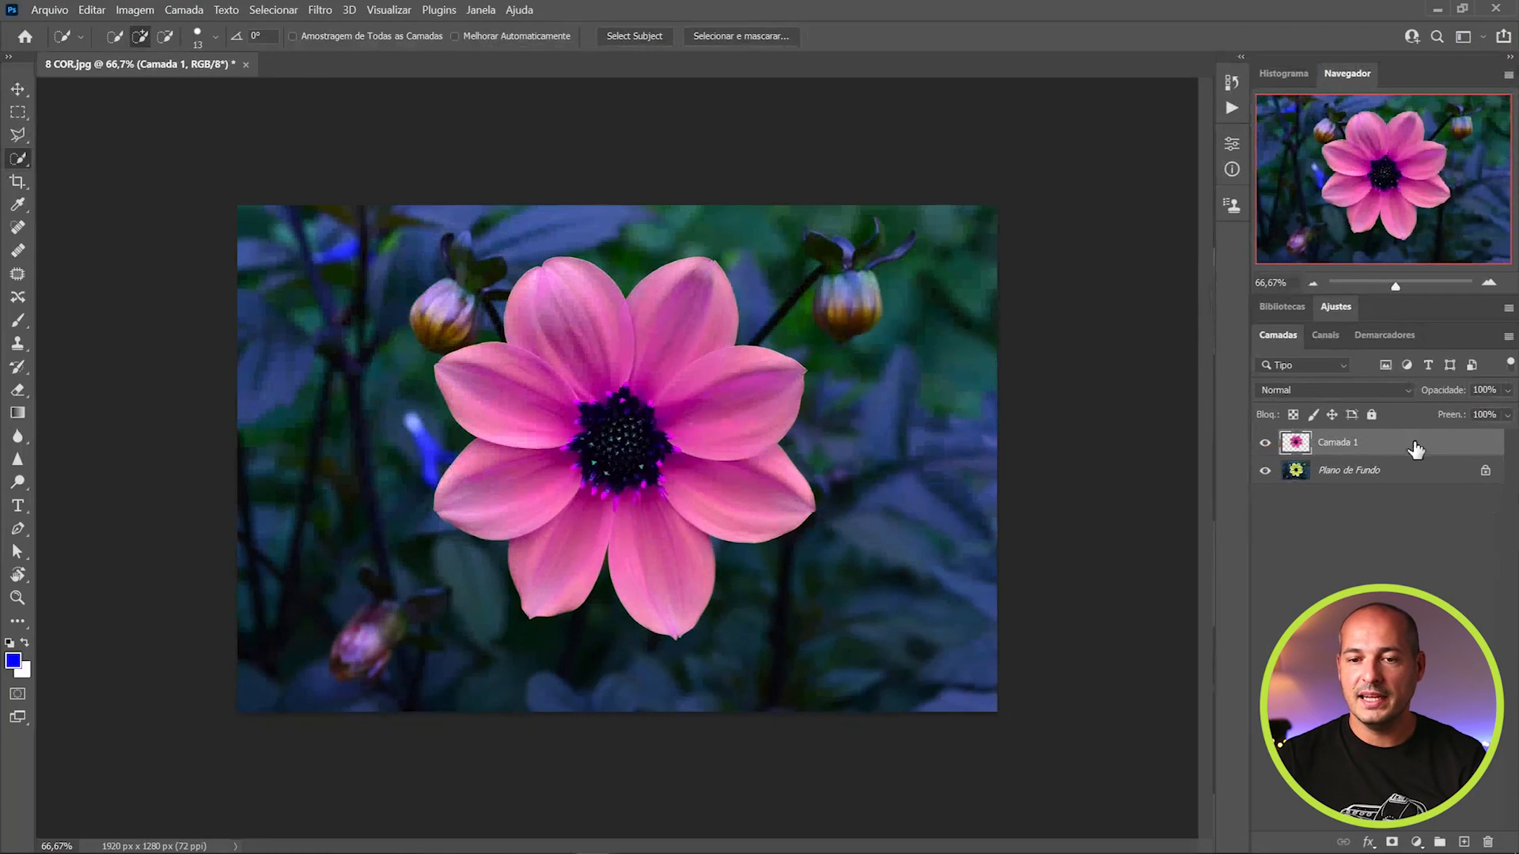
# Compare the recolored flower with the original by repeatedly hiding and showing Camada 1, leaving the layer shown
pyautogui.click(1033, 448)
pyautogui.click(1266, 444)
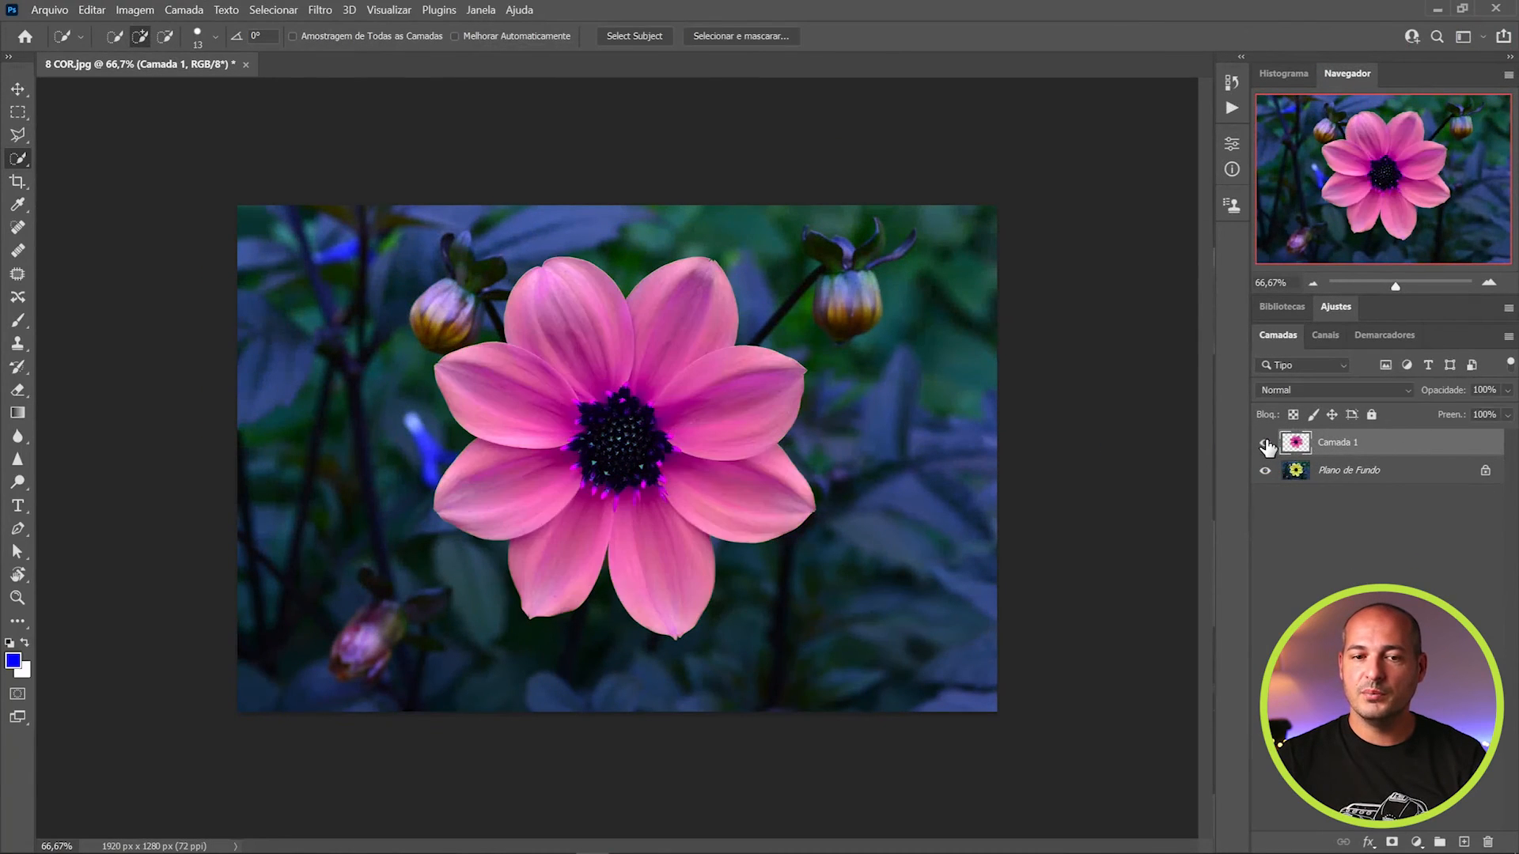
pyautogui.click(1266, 445)
pyautogui.click(1266, 445)
pyautogui.click(1266, 444)
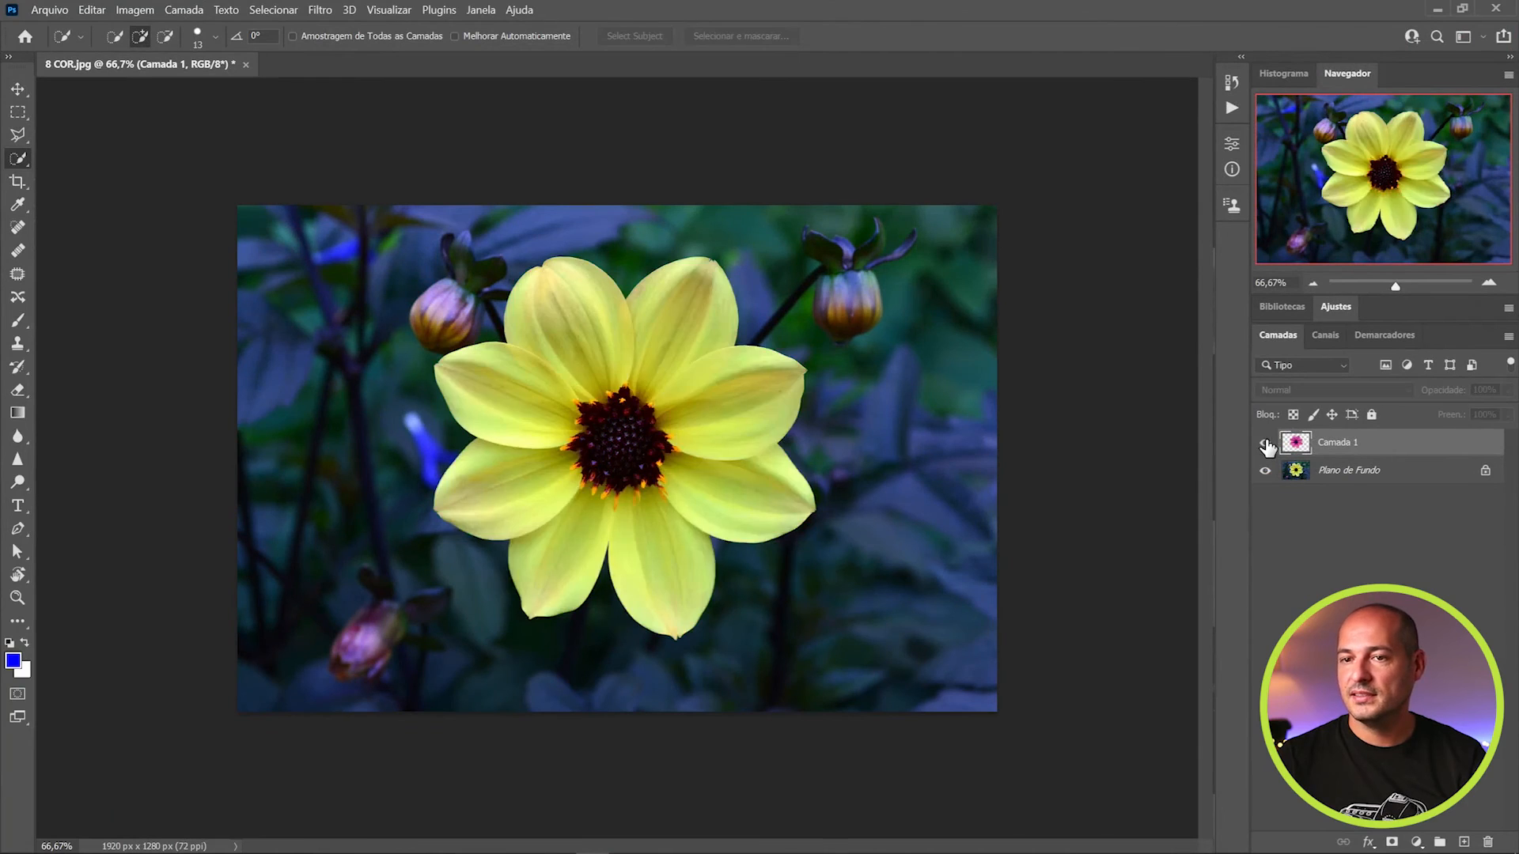
pyautogui.click(1266, 445)
pyautogui.click(1266, 445)
pyautogui.click(1266, 445)
pyautogui.click(1266, 444)
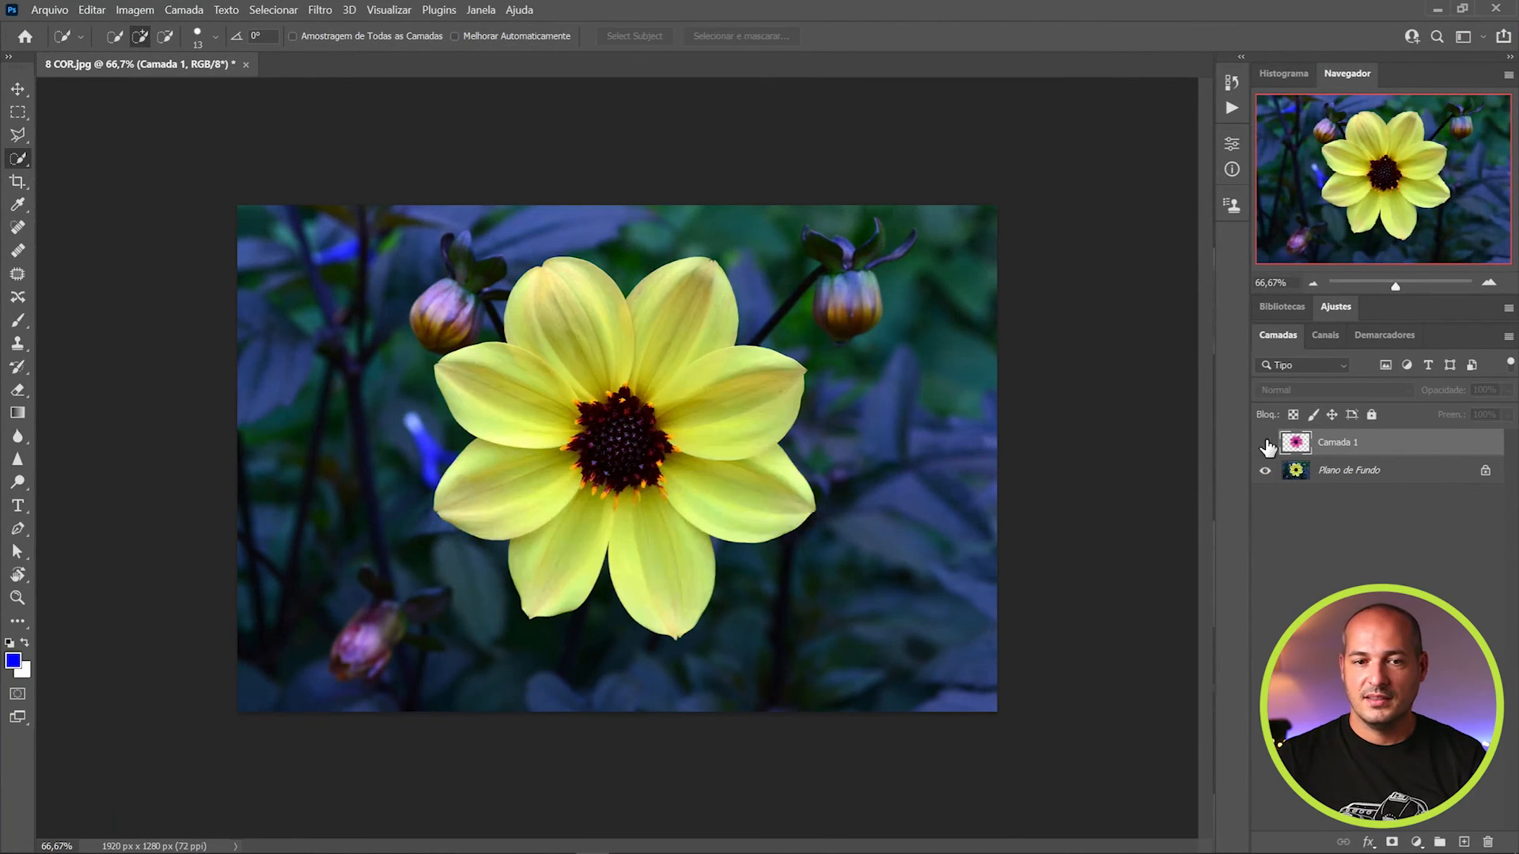
pyautogui.click(1266, 445)
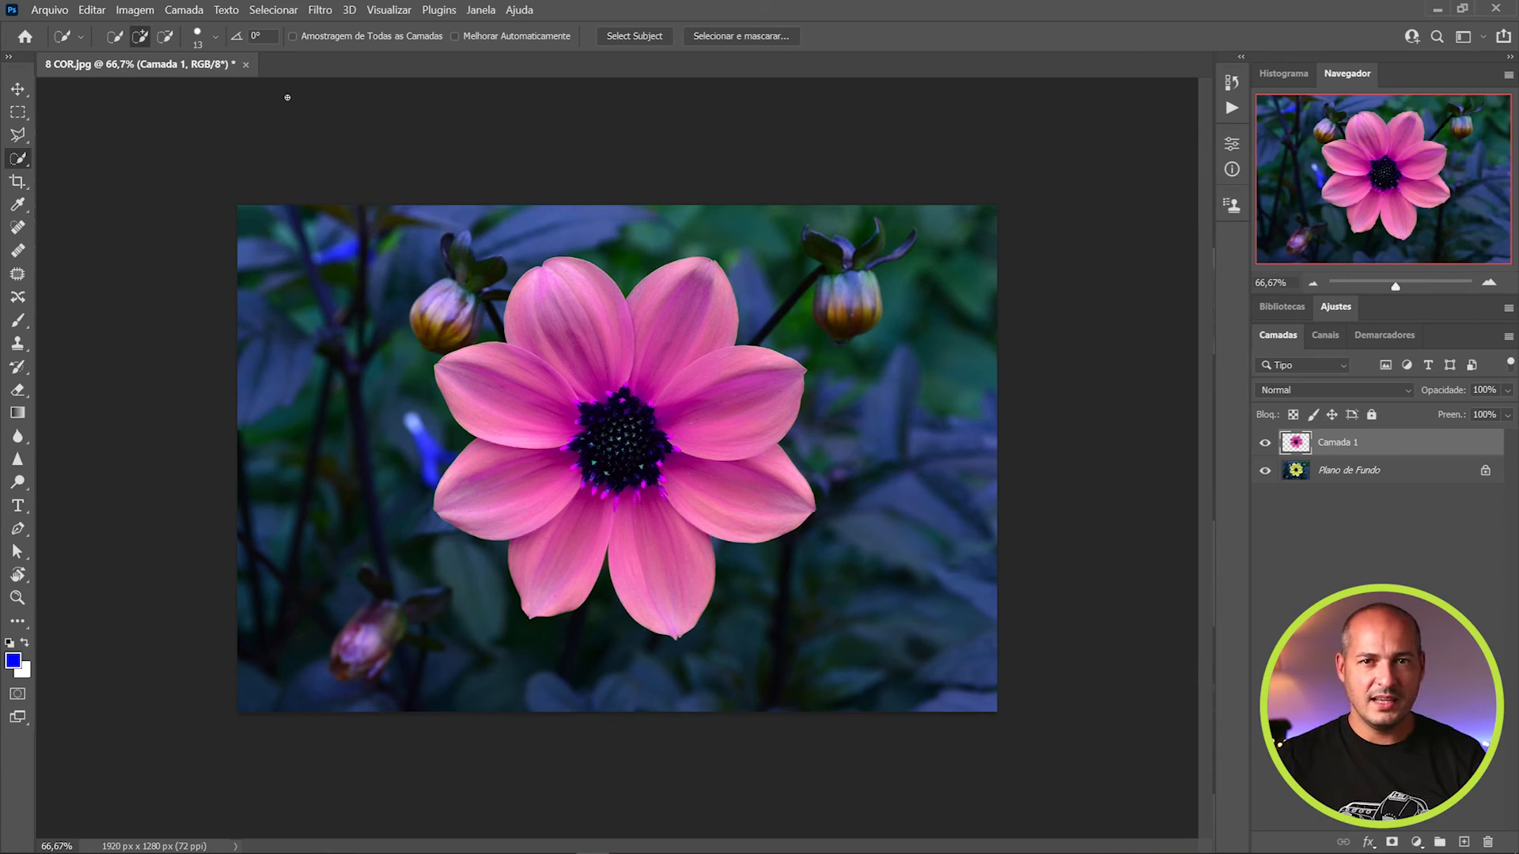
# Close 8 COR.jpg without saving its changes and open 9 TROCA DE CEU.jpg, keeping its embedded color profile
pyautogui.click(245, 65)
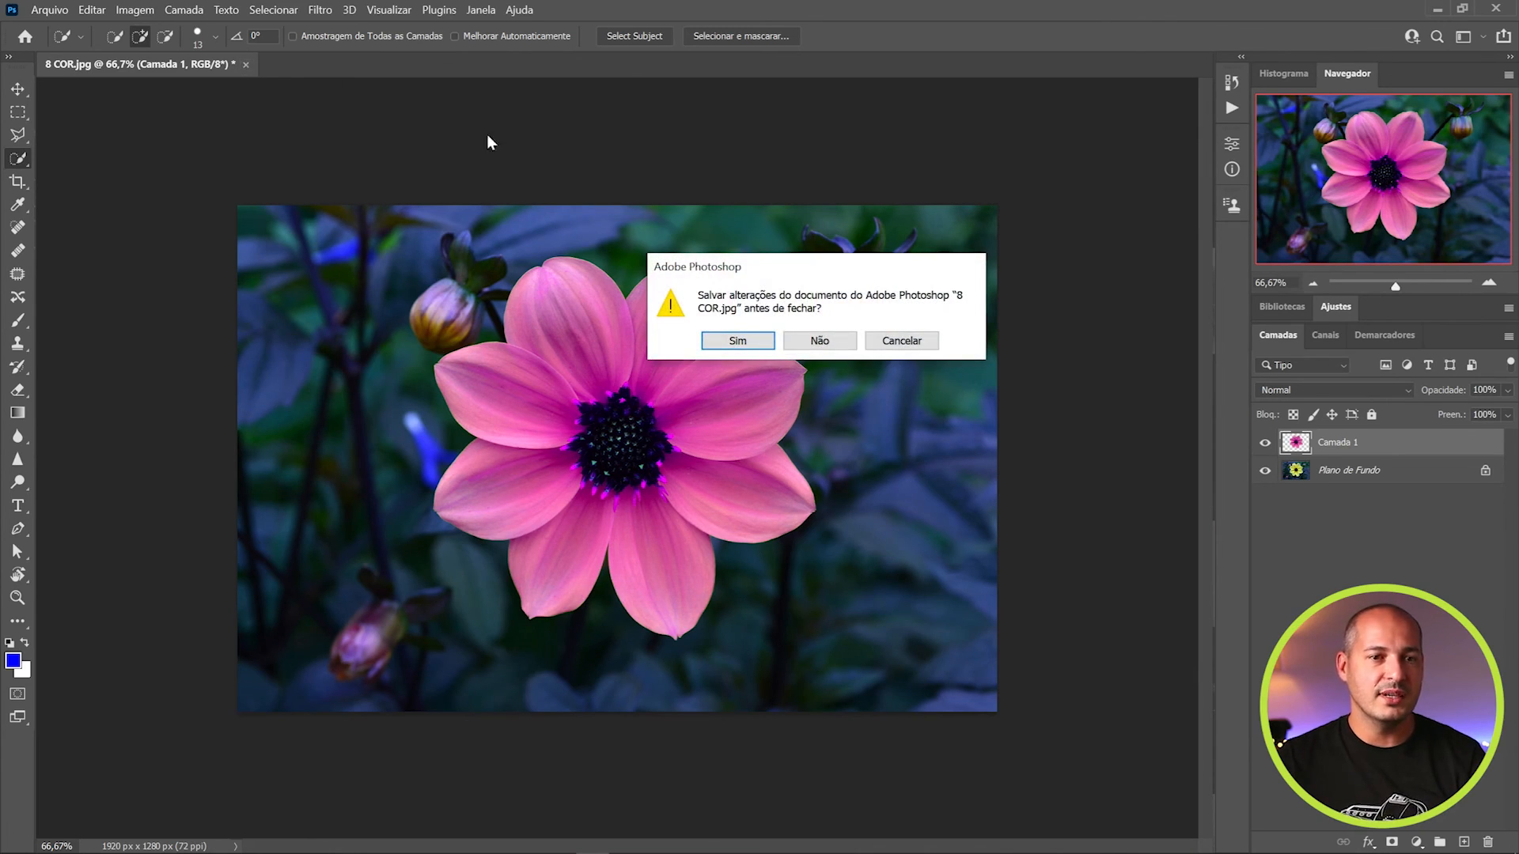
pyautogui.click(811, 343)
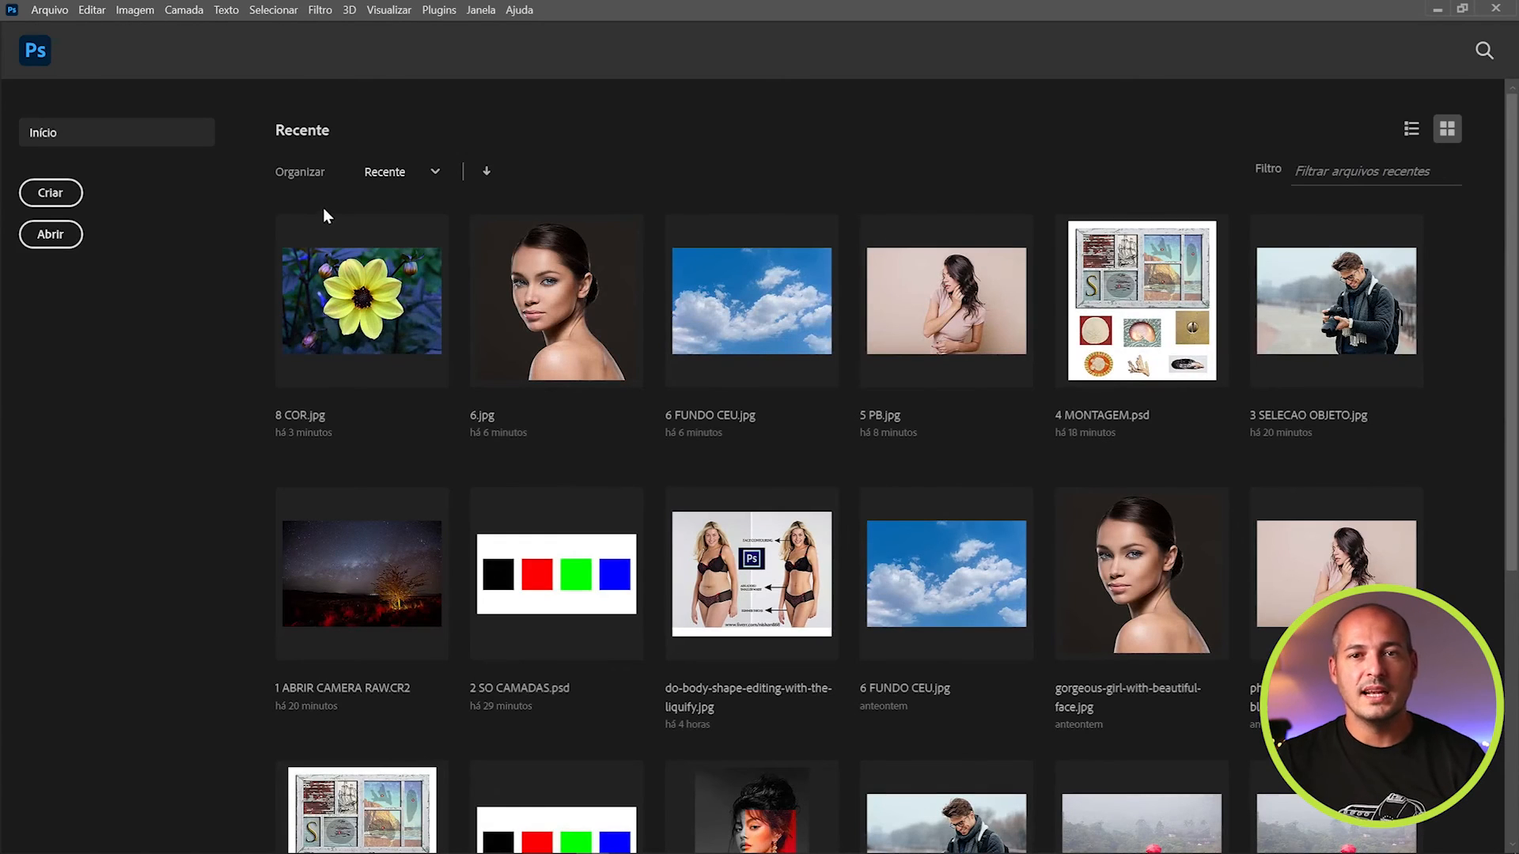
pyautogui.click(49, 10)
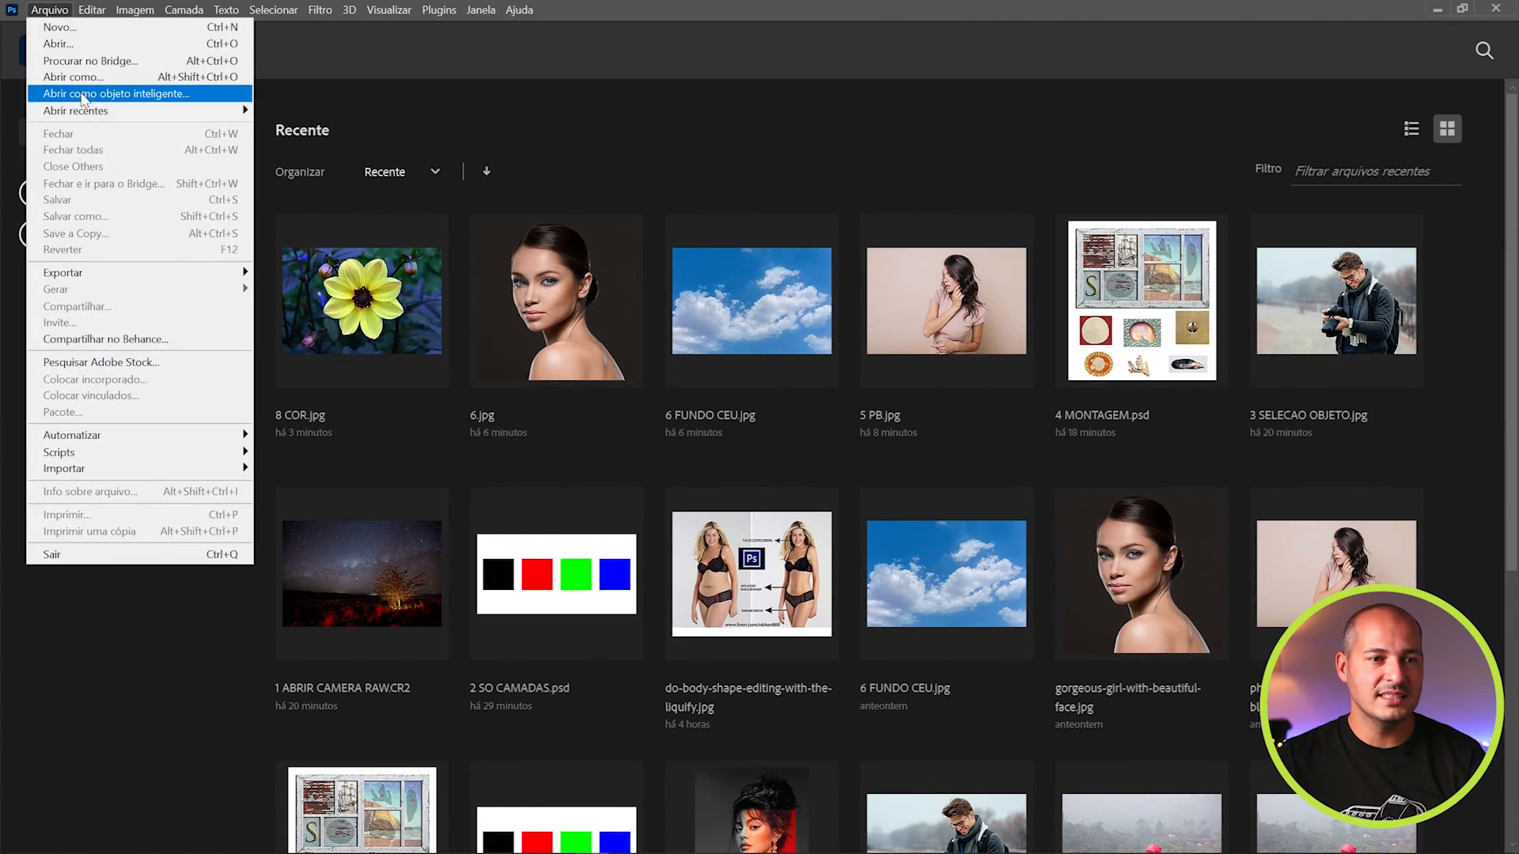
pyautogui.click(83, 45)
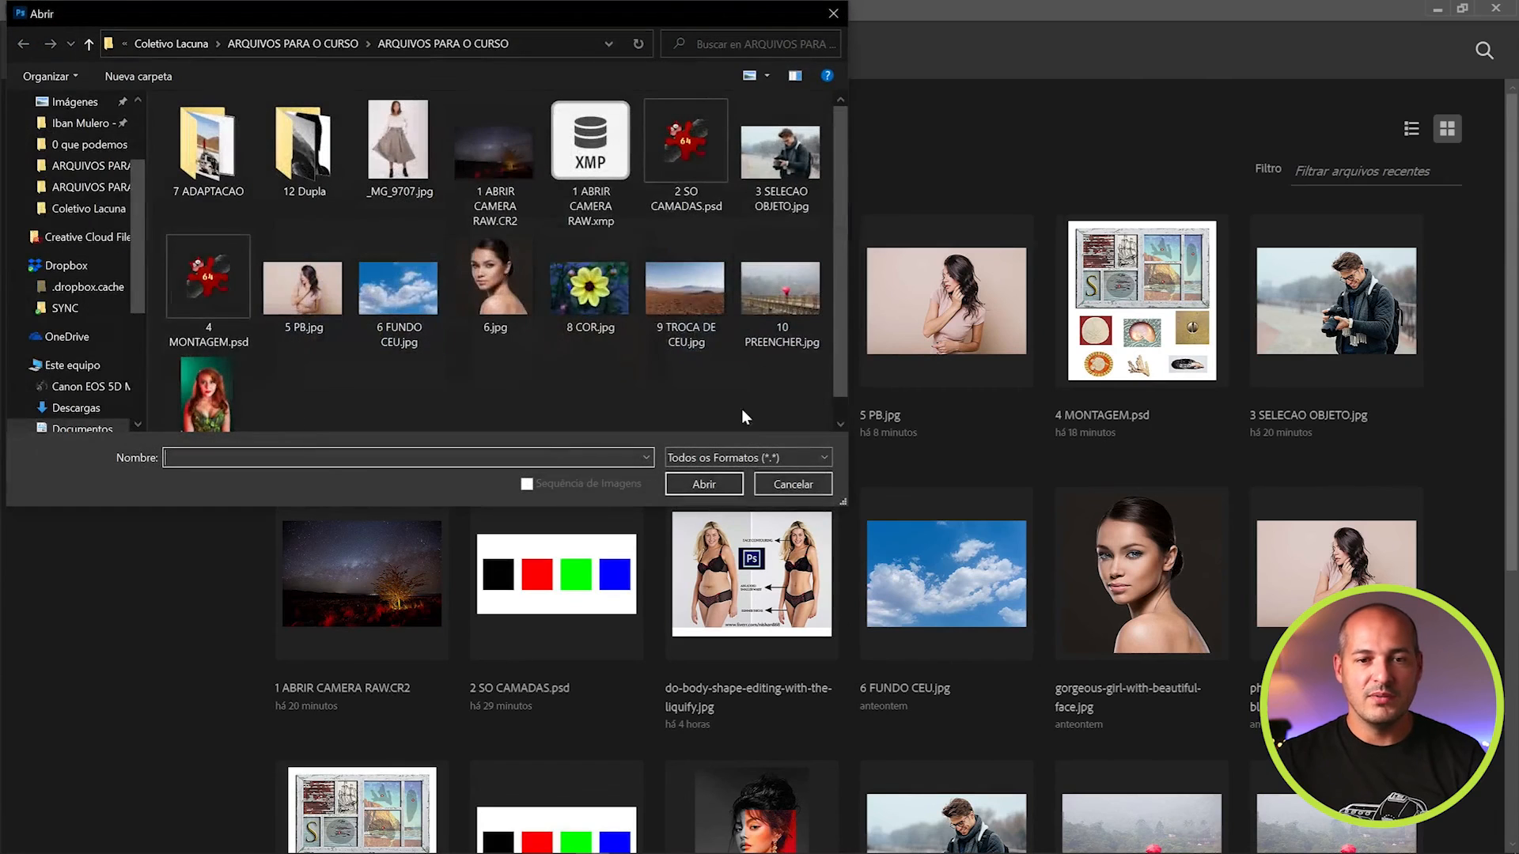
pyautogui.click(695, 307)
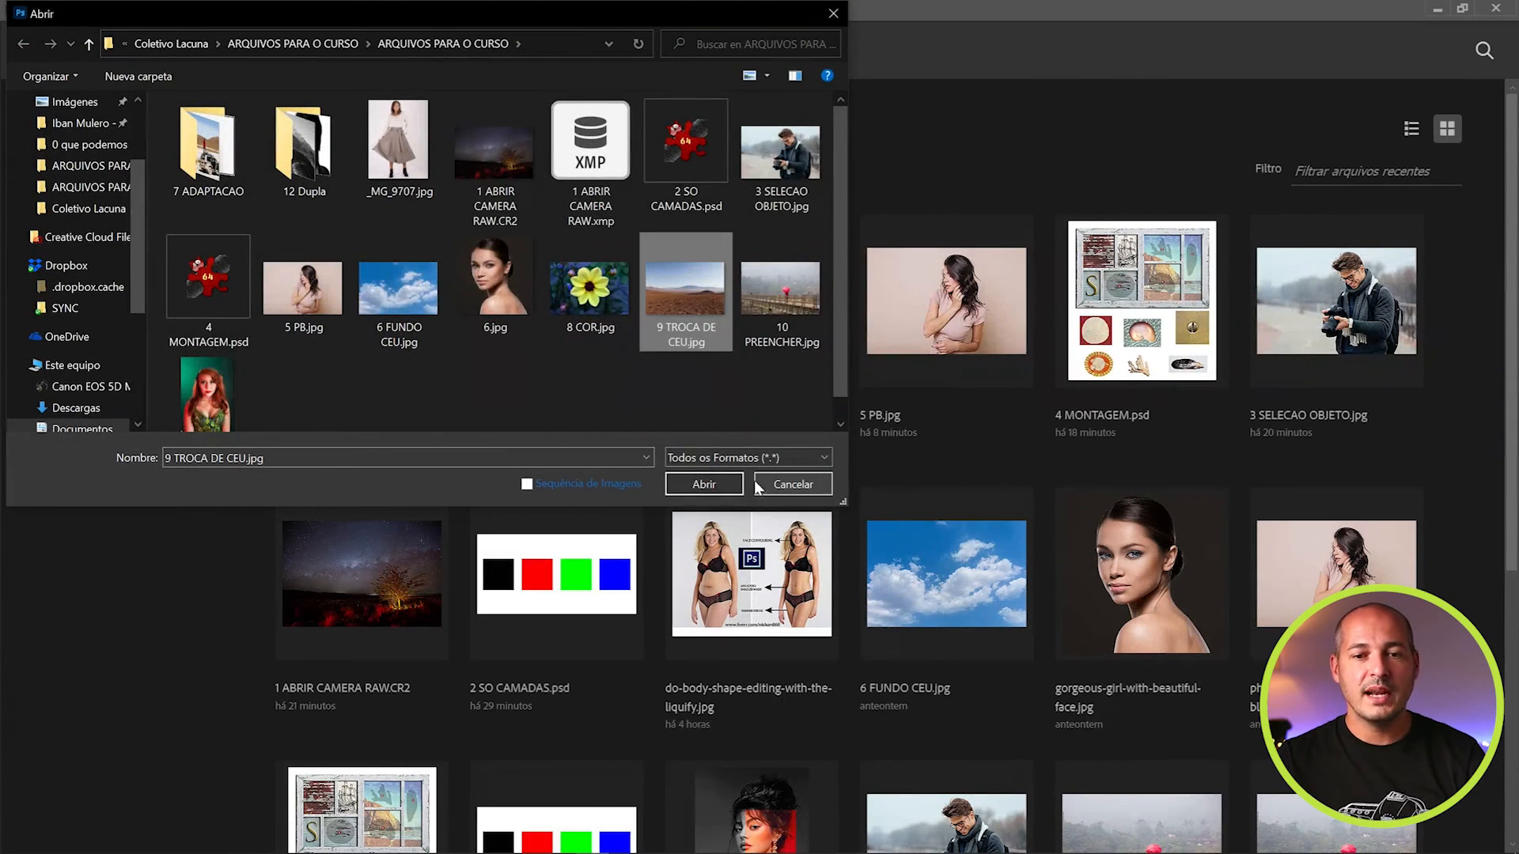
pyautogui.click(715, 483)
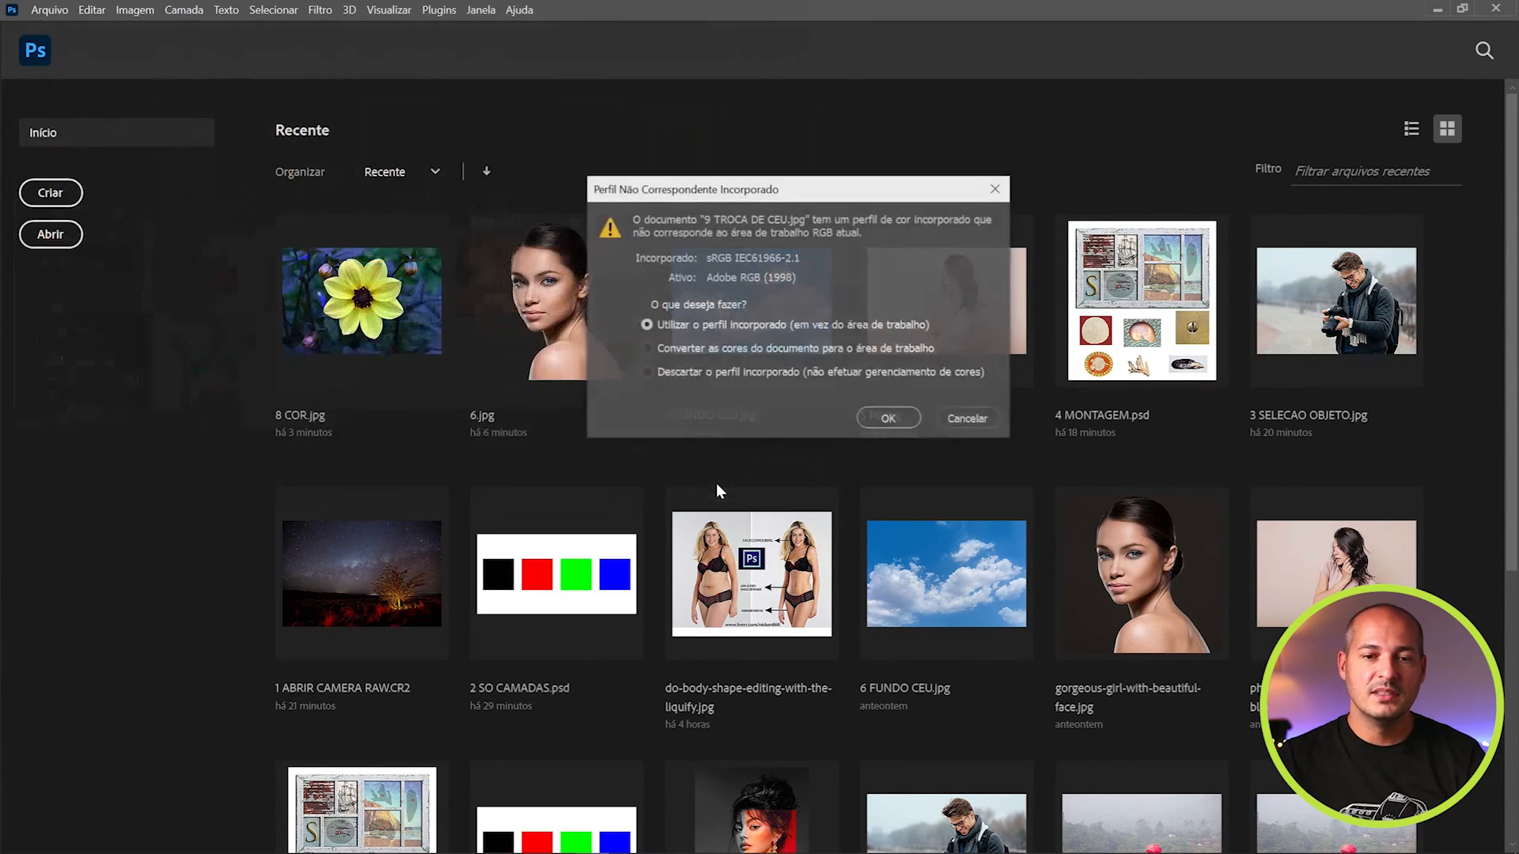
pyautogui.click(867, 414)
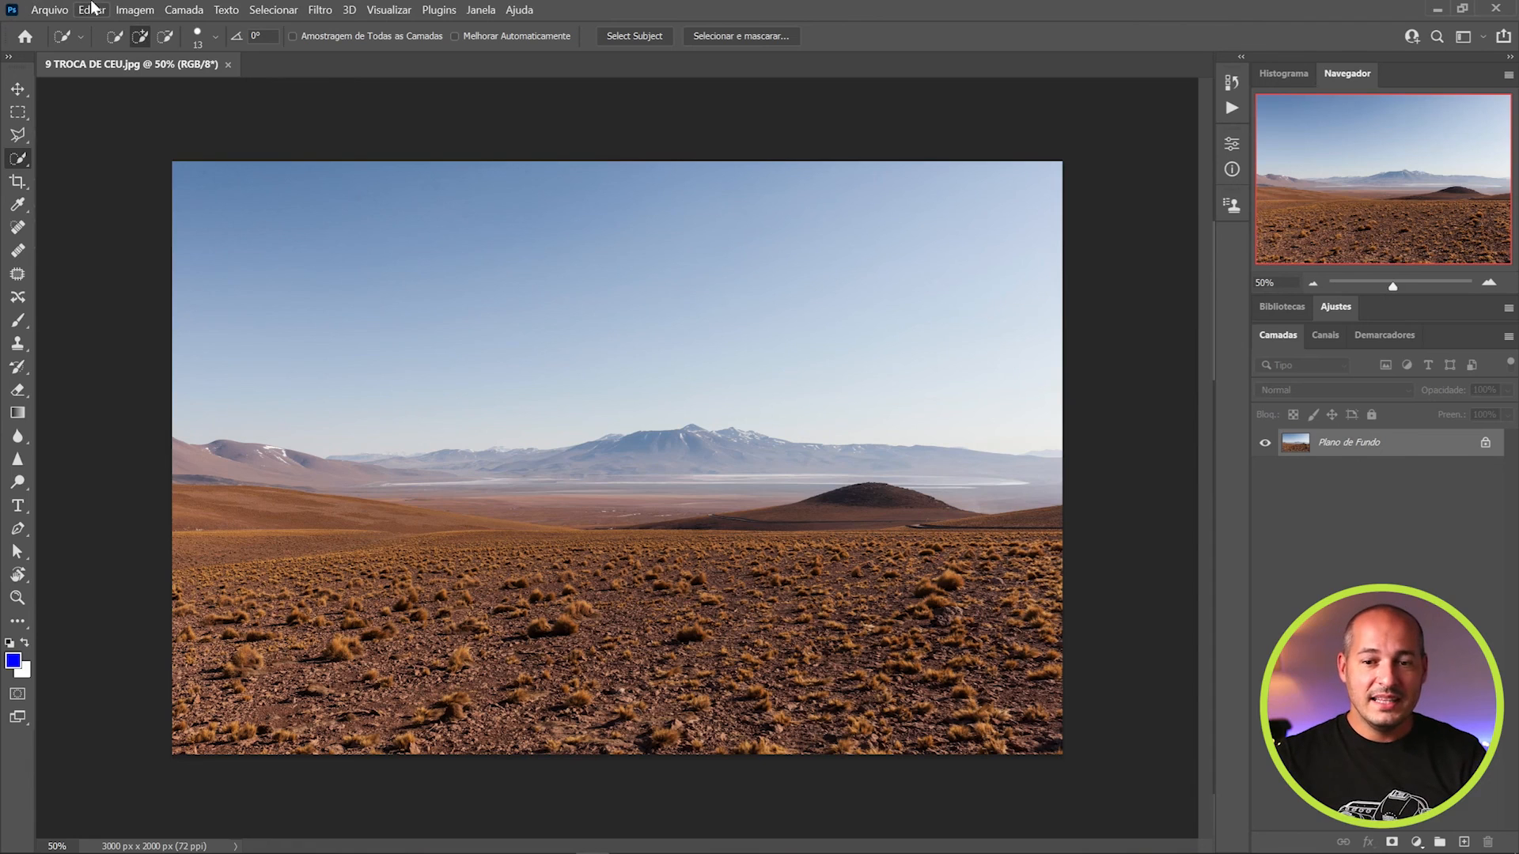
# Start Sky Replacement on the desert photo and browse the Cielos azules sky presets
pyautogui.click(92, 9)
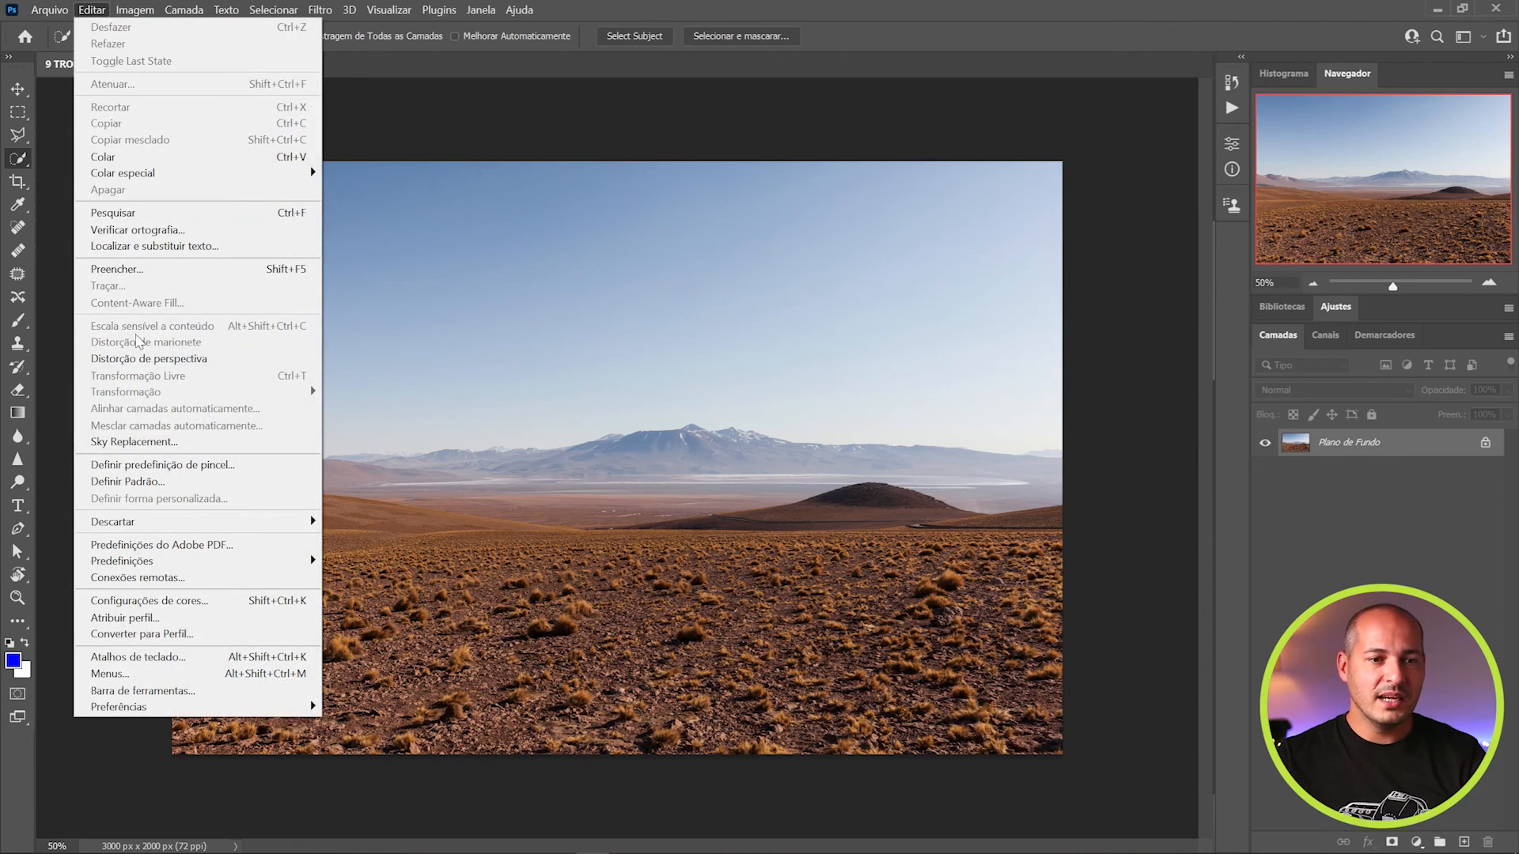
pyautogui.click(158, 446)
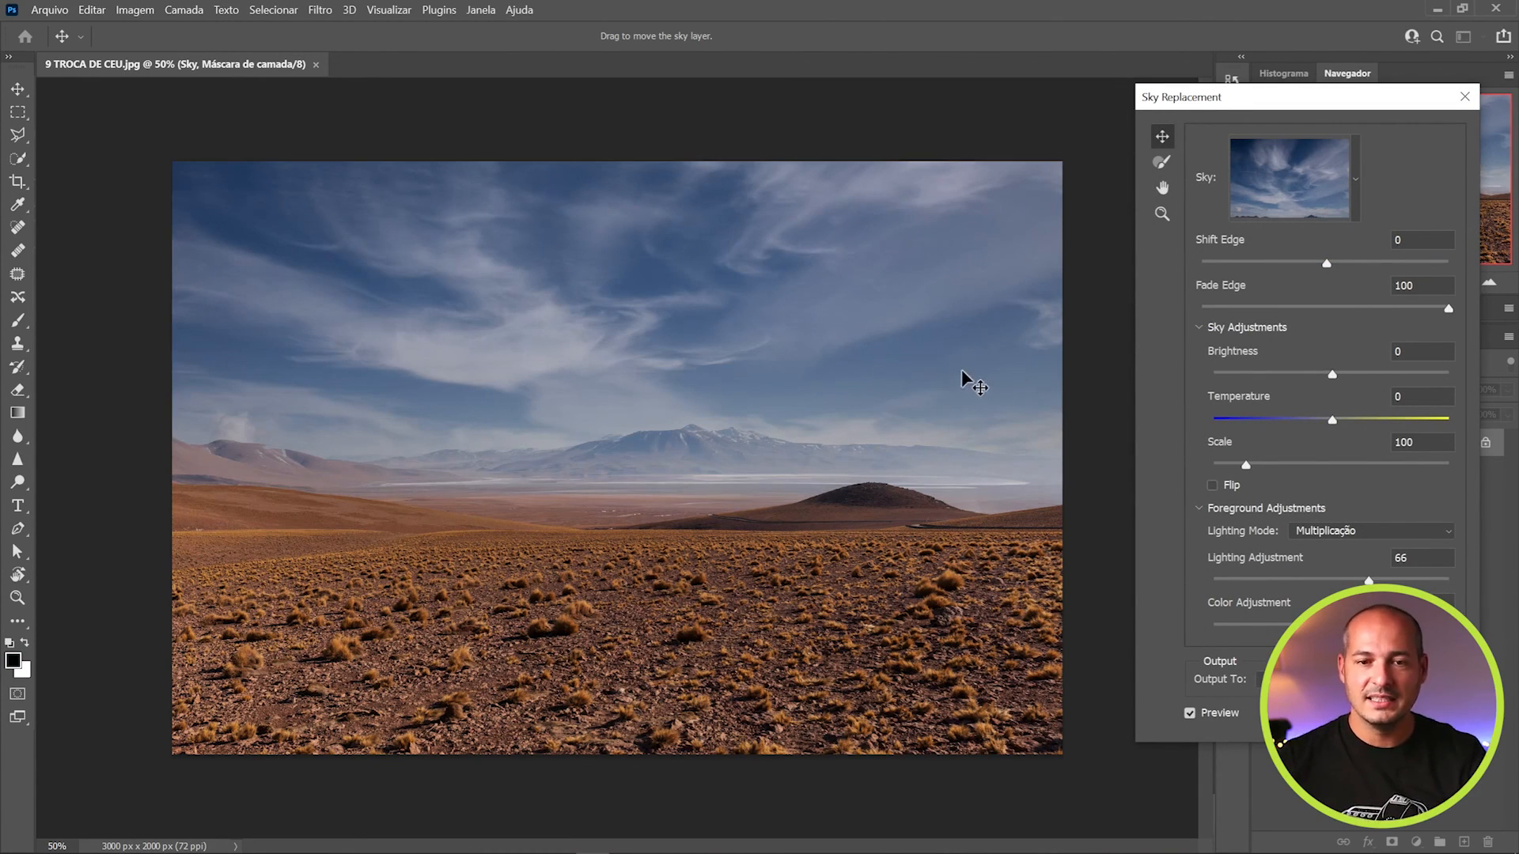
pyautogui.click(1354, 177)
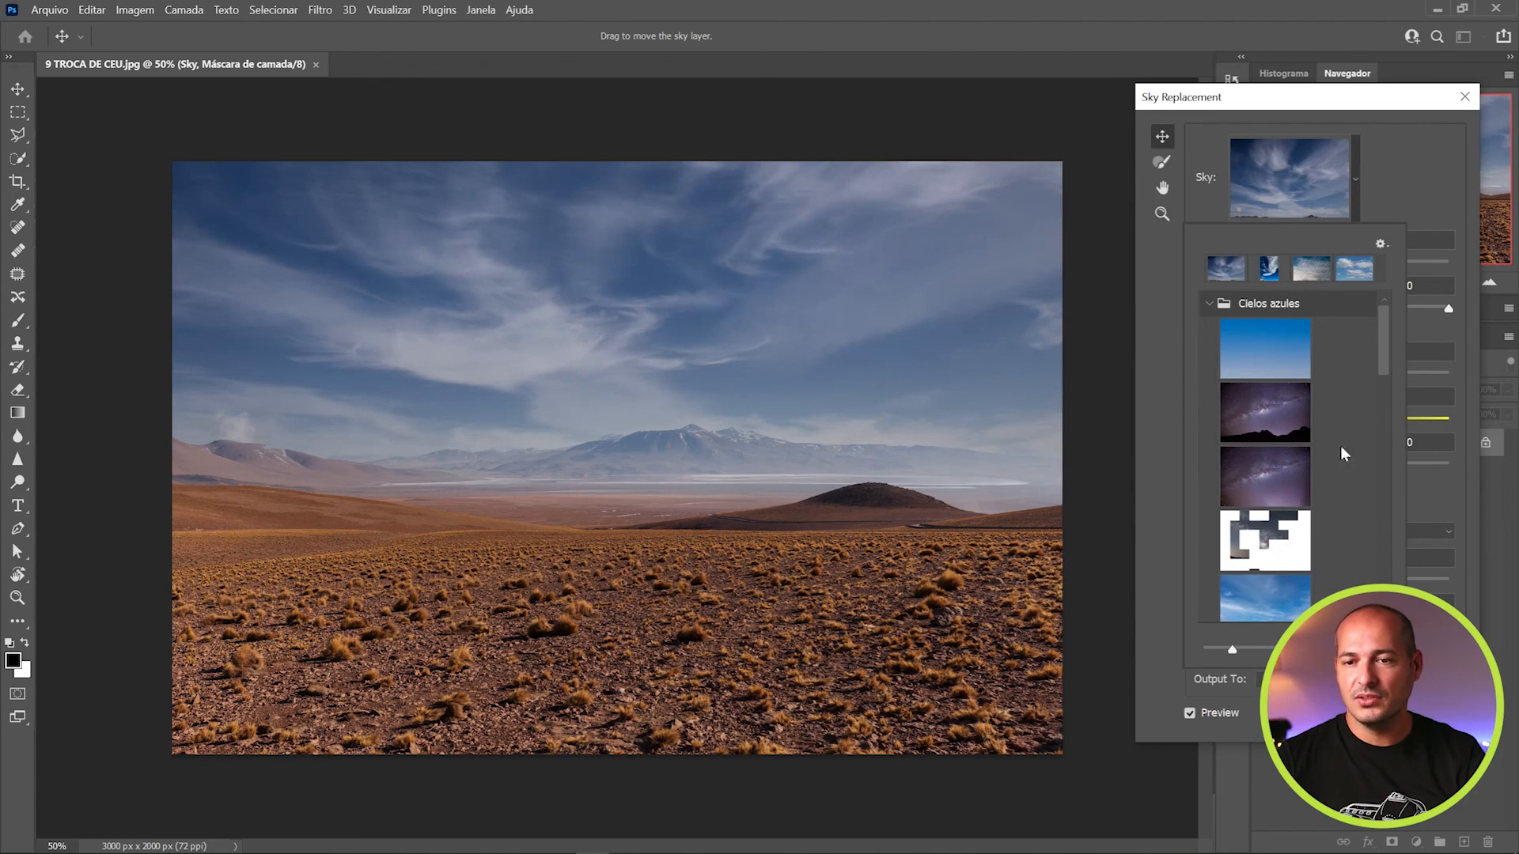
pyautogui.scroll(-5, 1345, 443)
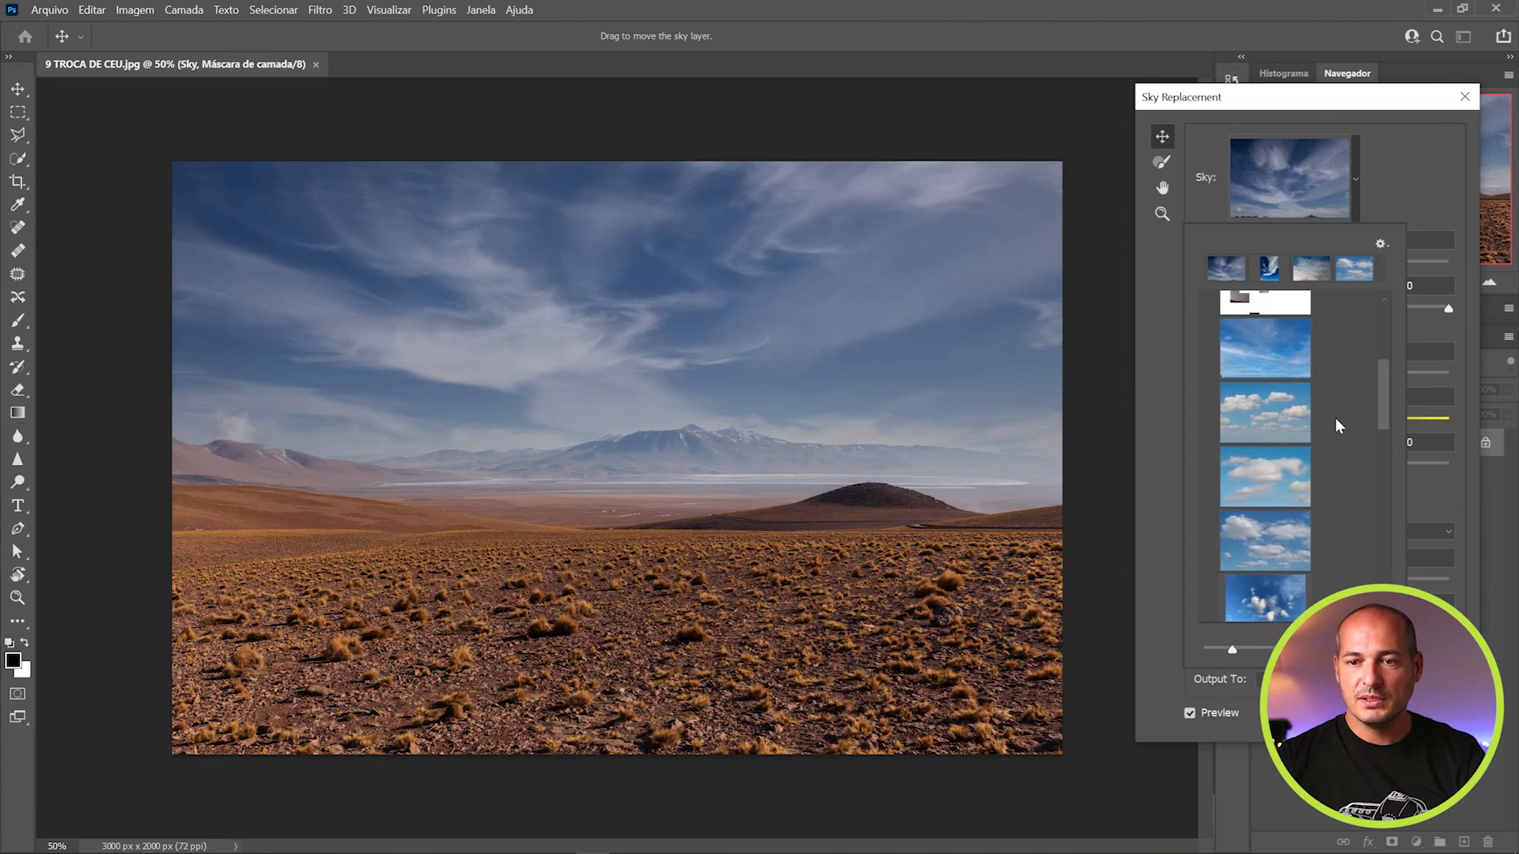
pyautogui.scroll(-3, 1337, 419)
pyautogui.scroll(-2, 1335, 423)
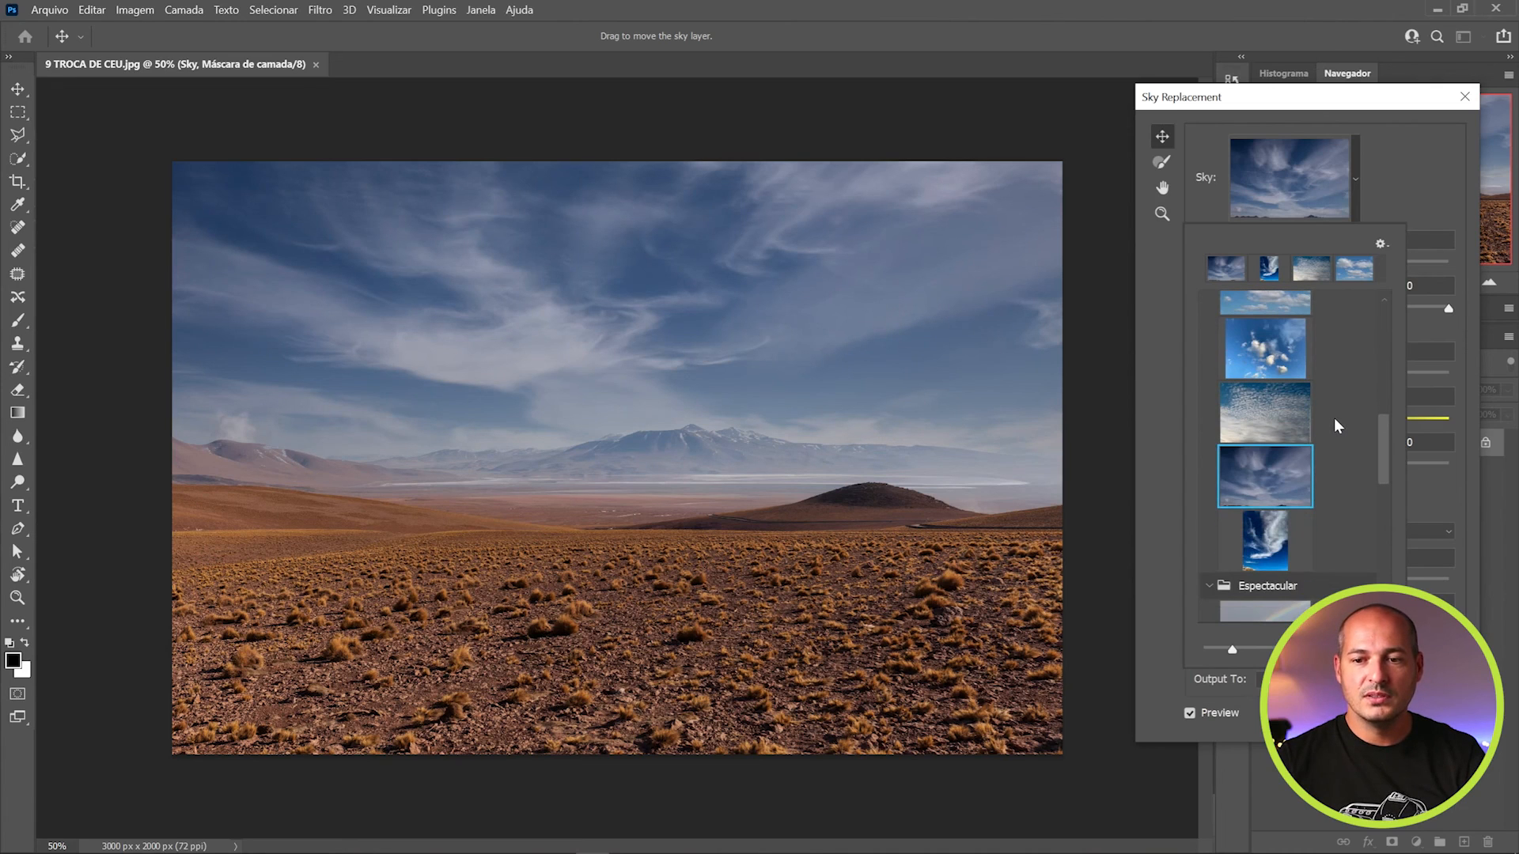
pyautogui.scroll(2, 1276, 400)
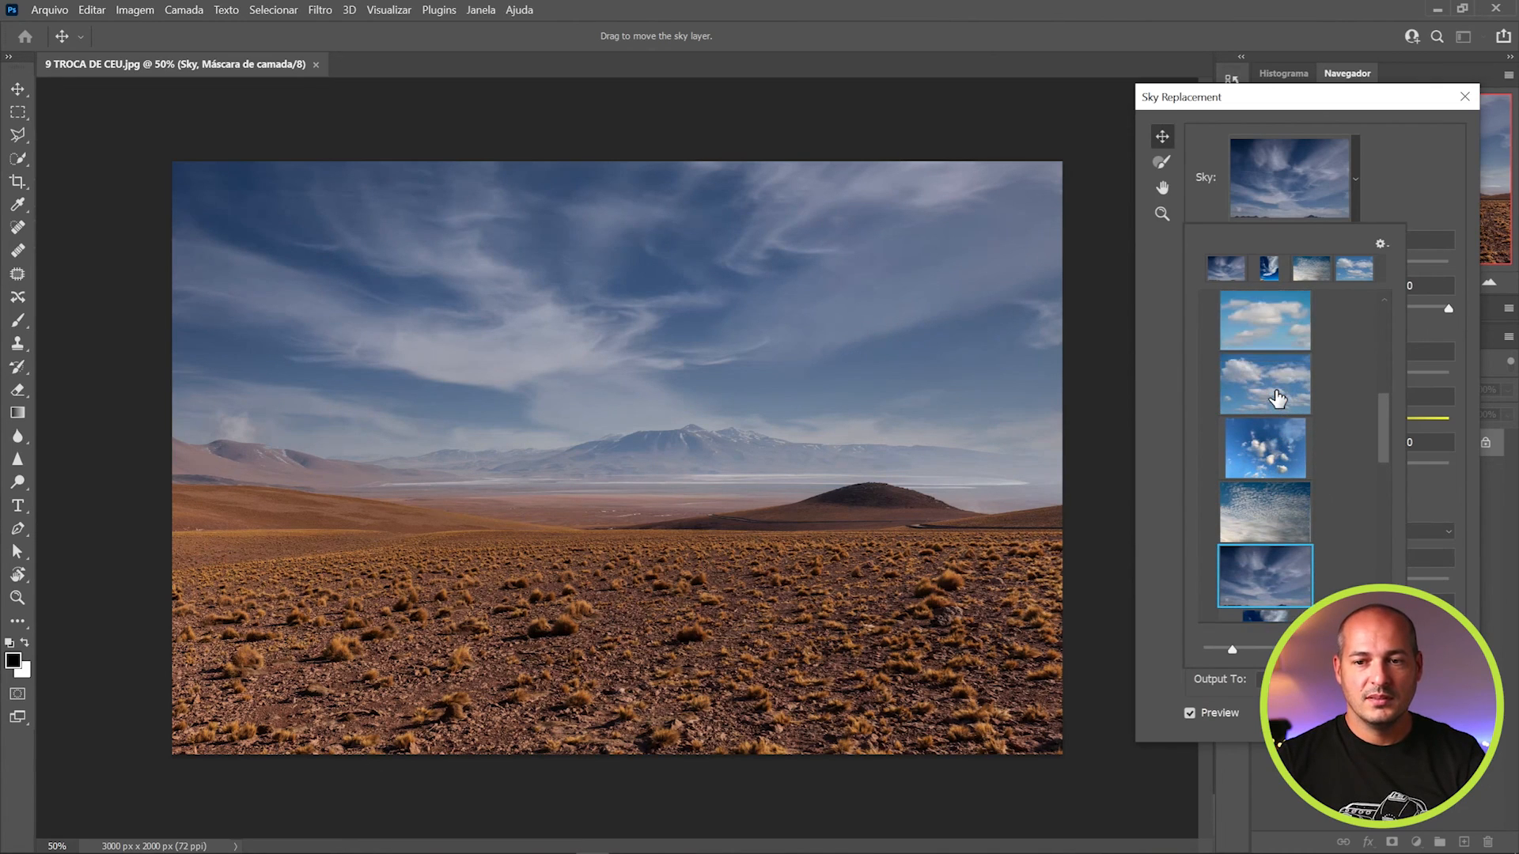
# Try the rainbow, fiery orange sunset and pink-and-blue cloud skies from the Espectacular presets on the desert landscape
pyautogui.moveTo(1307, 99); pyautogui.dragTo(1270, 69)
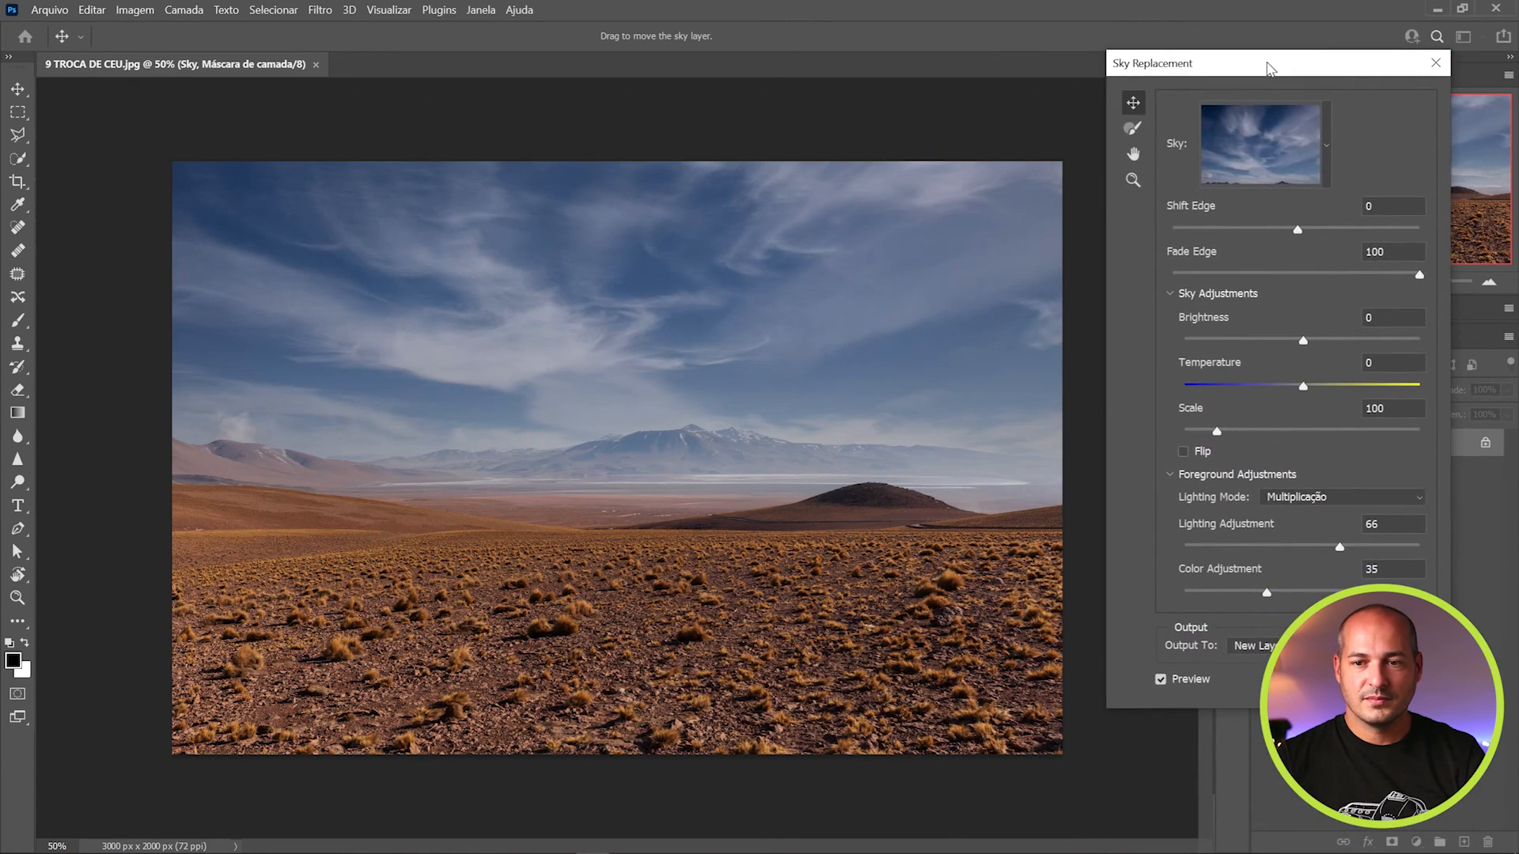
pyautogui.click(1326, 147)
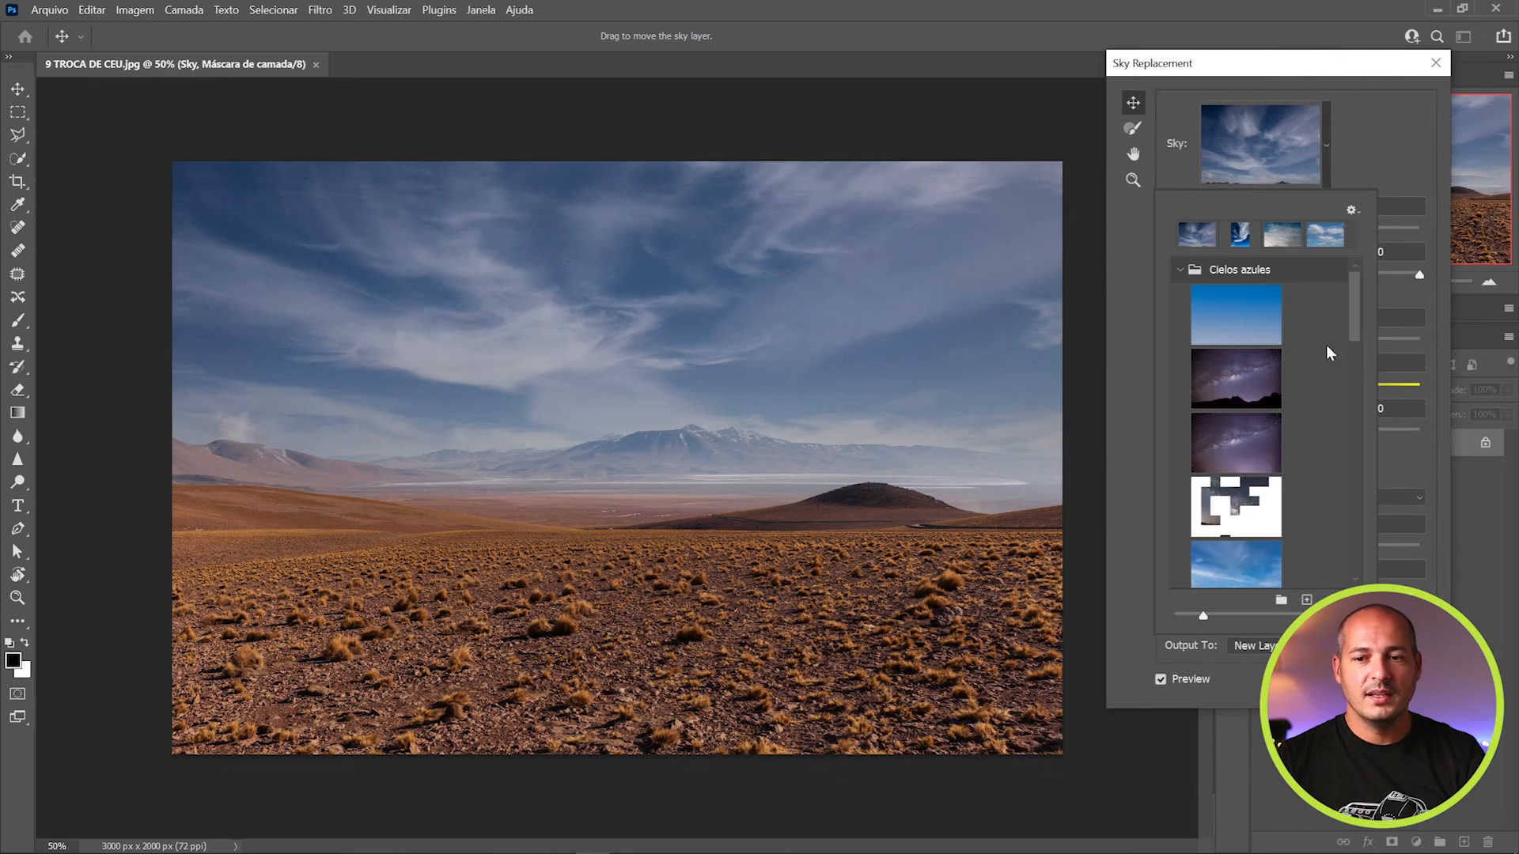
pyautogui.click(1180, 273)
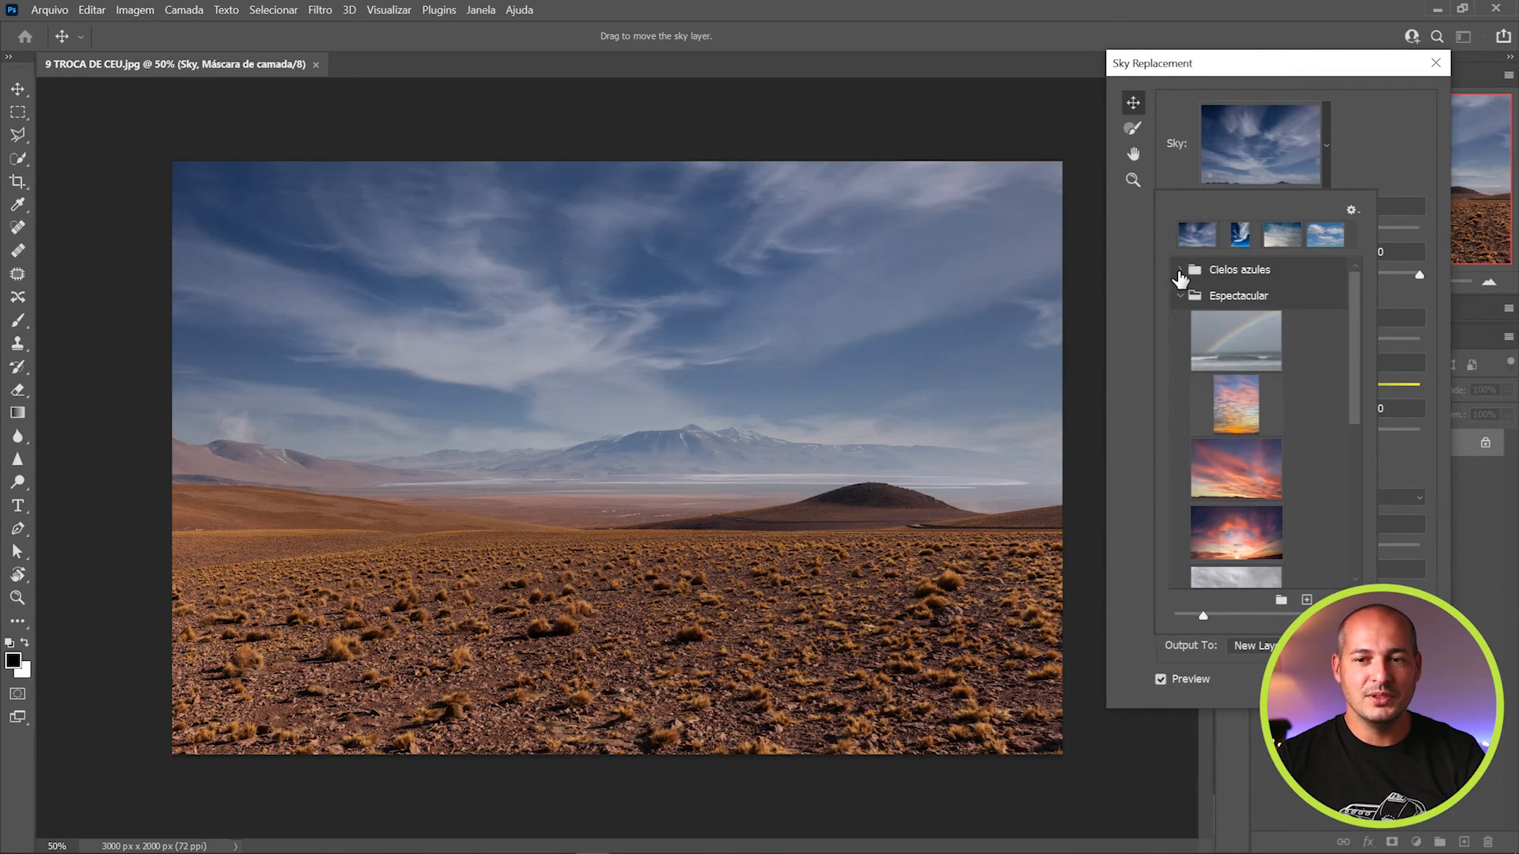
pyautogui.click(1248, 334)
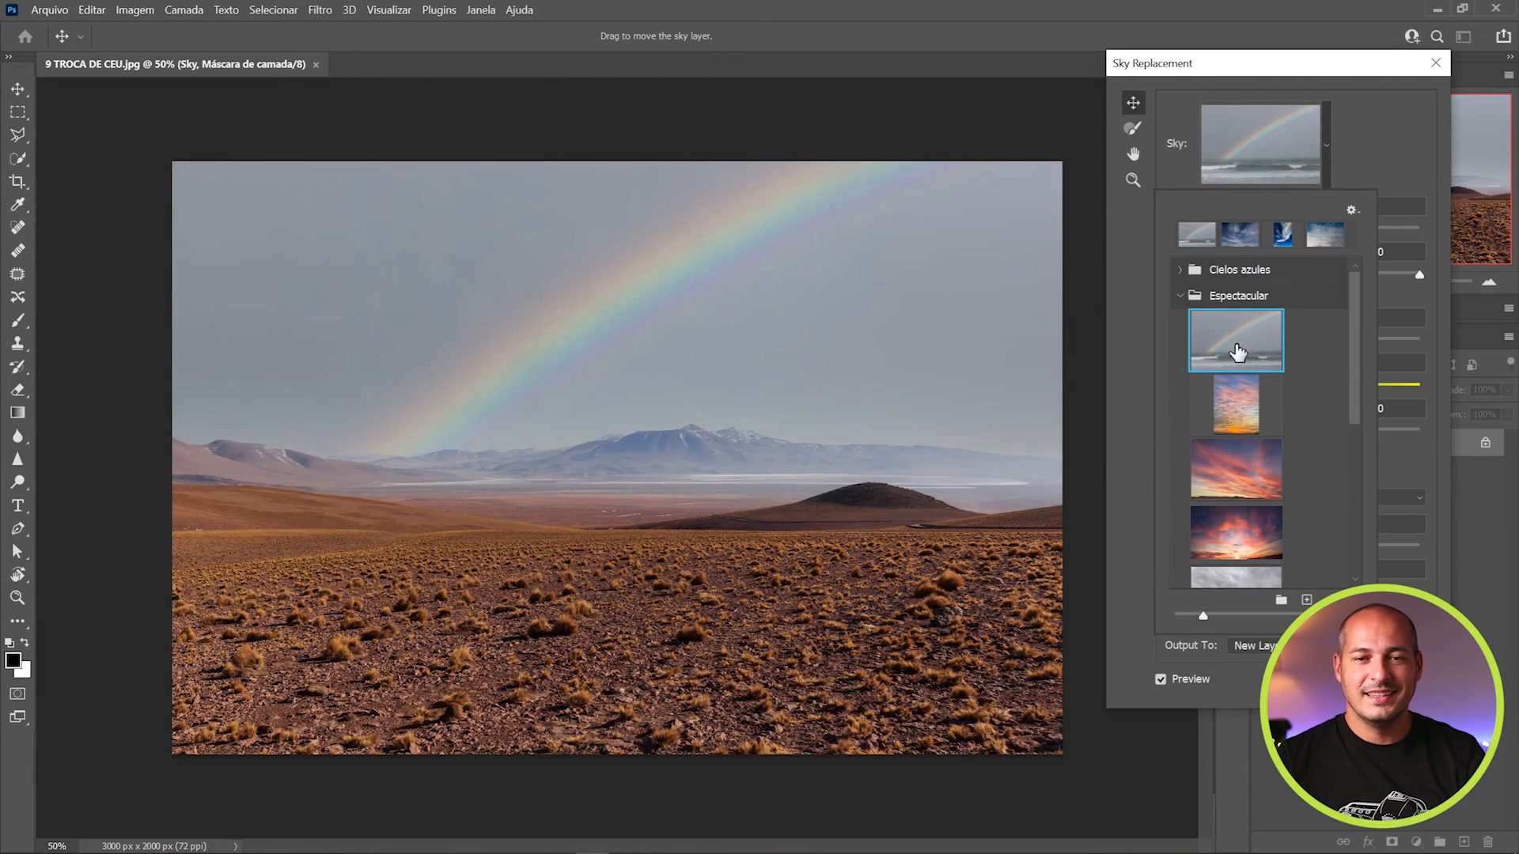
pyautogui.scroll(-1, 1323, 477)
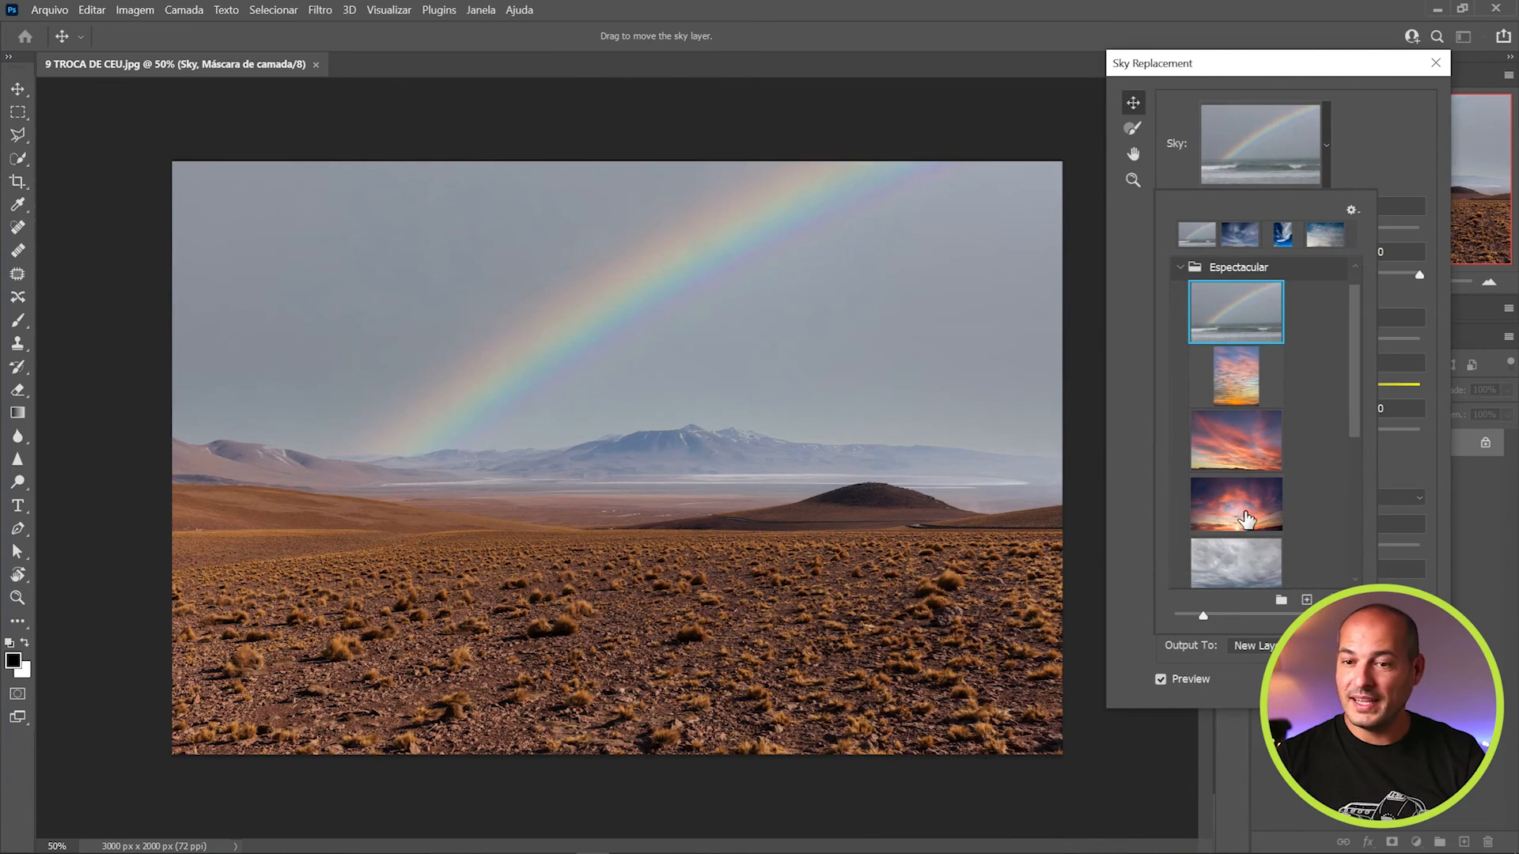
pyautogui.click(1239, 450)
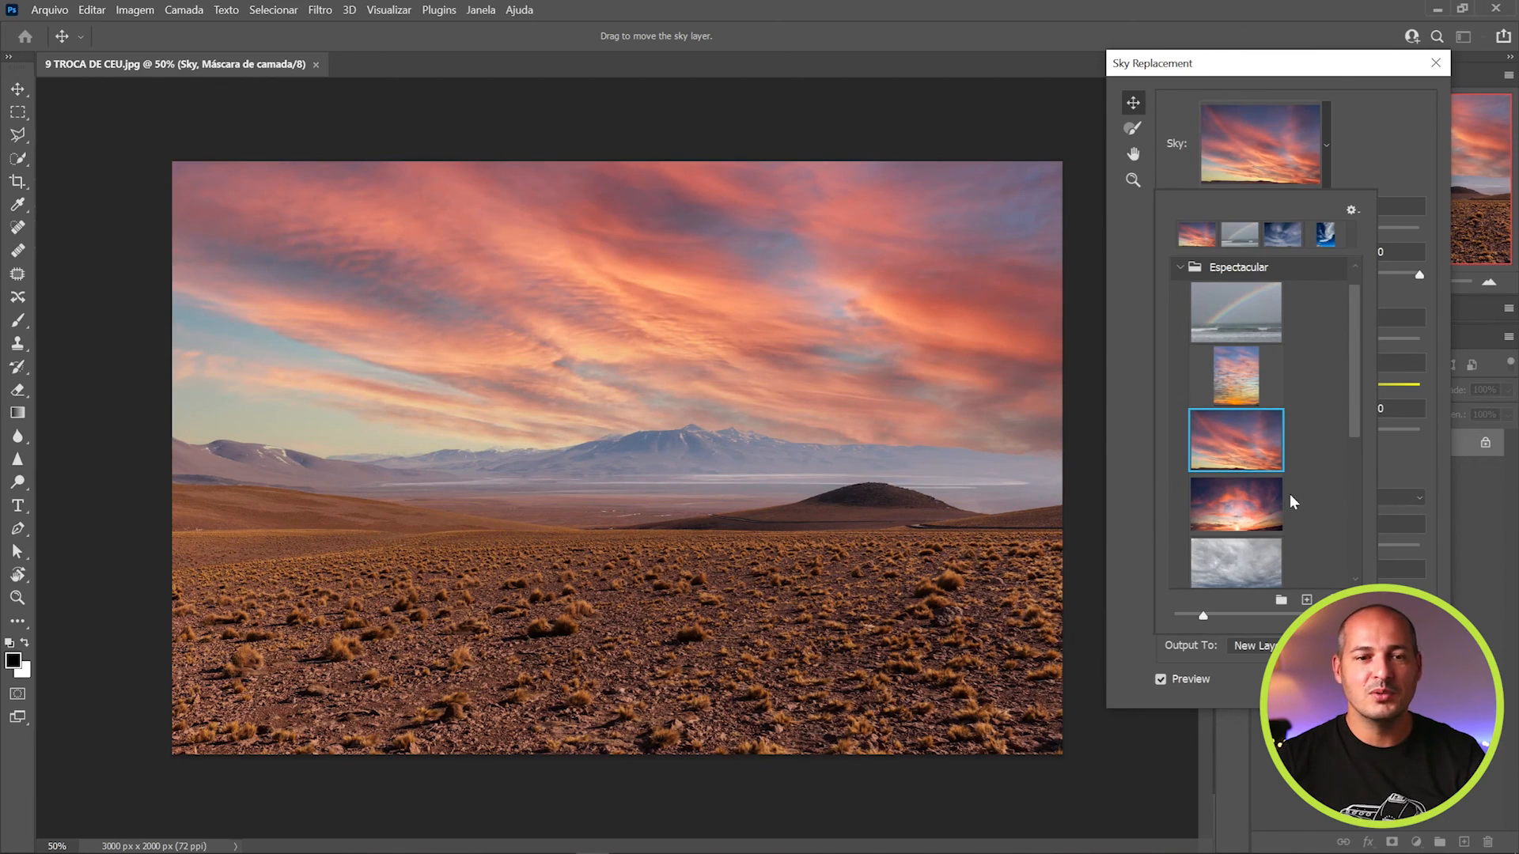
pyautogui.scroll(-2, 1290, 495)
pyautogui.scroll(-4, 1289, 495)
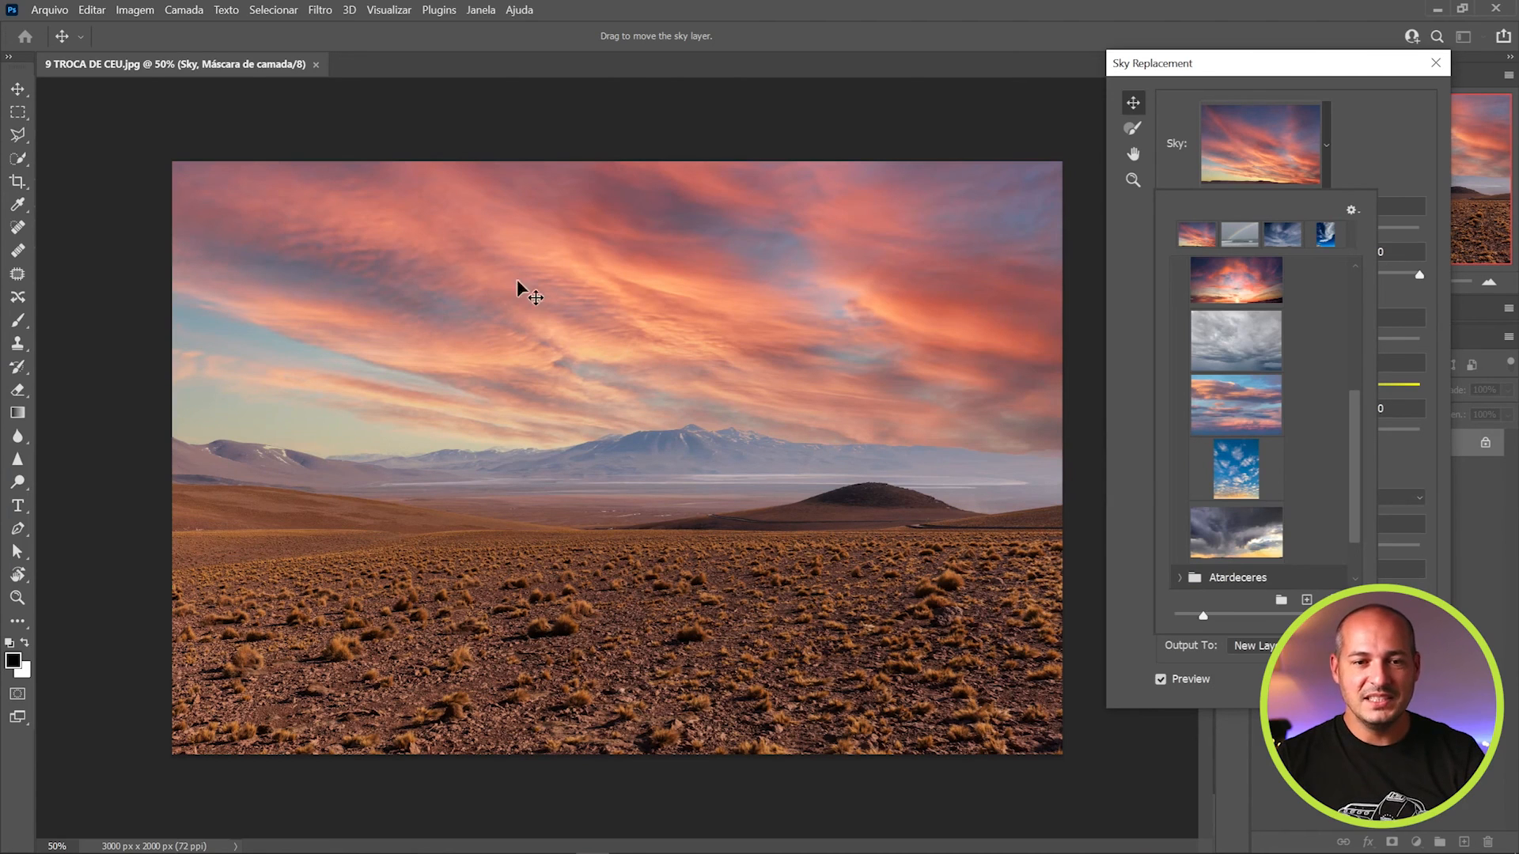
pyautogui.click(1252, 399)
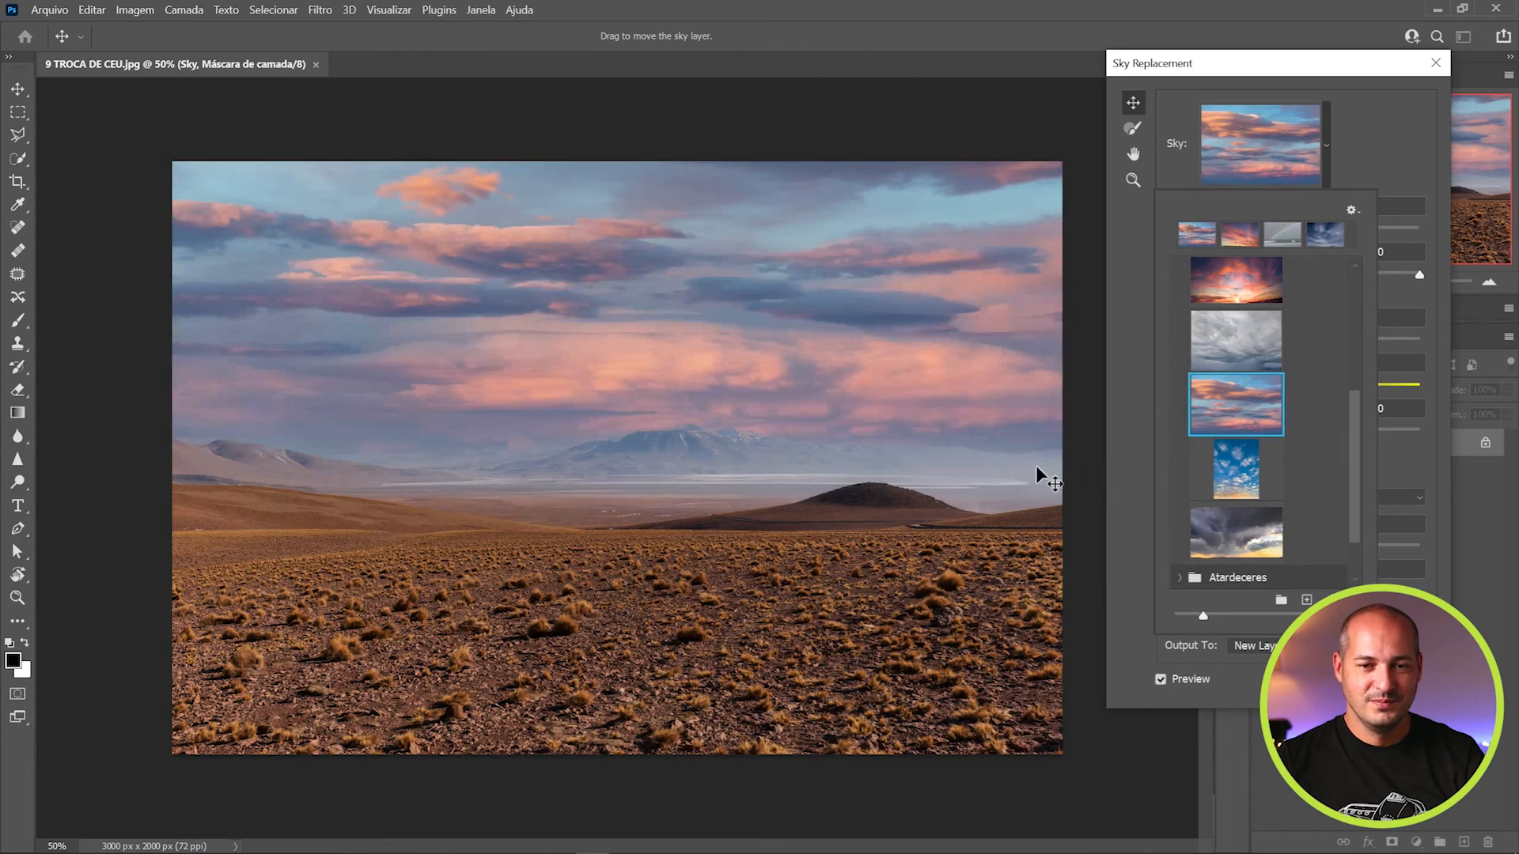
# Choose the blue sky with thin wispy clouds from the Cielos azules presets and apply the sky replacement
pyautogui.scroll(-1, 1294, 515)
pyautogui.scroll(10, 1297, 360)
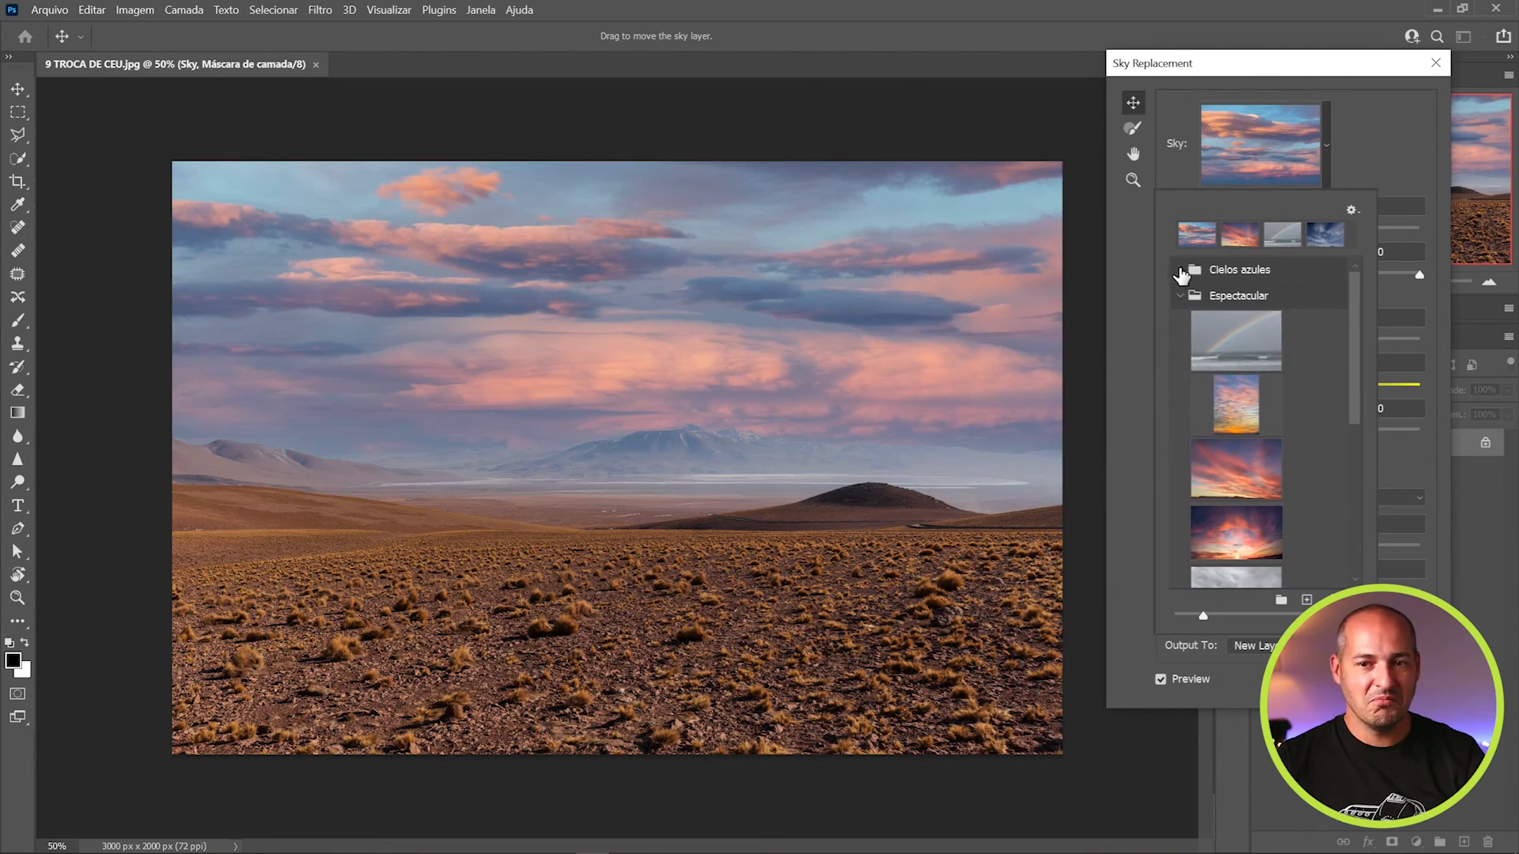
pyautogui.click(1193, 271)
pyautogui.scroll(-1, 1289, 483)
pyautogui.scroll(-2, 1289, 482)
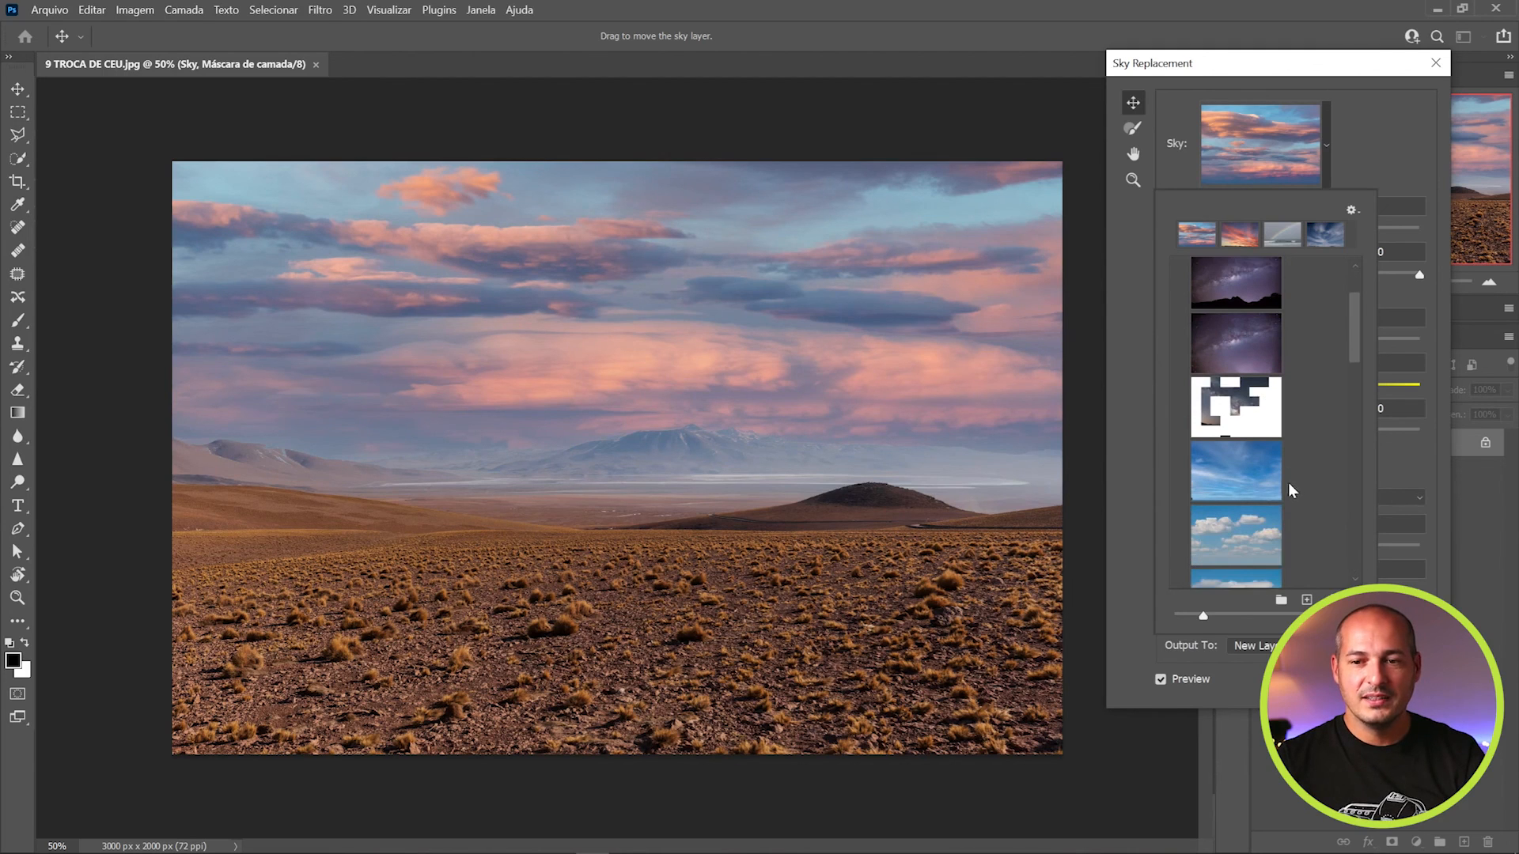
pyautogui.click(1255, 405)
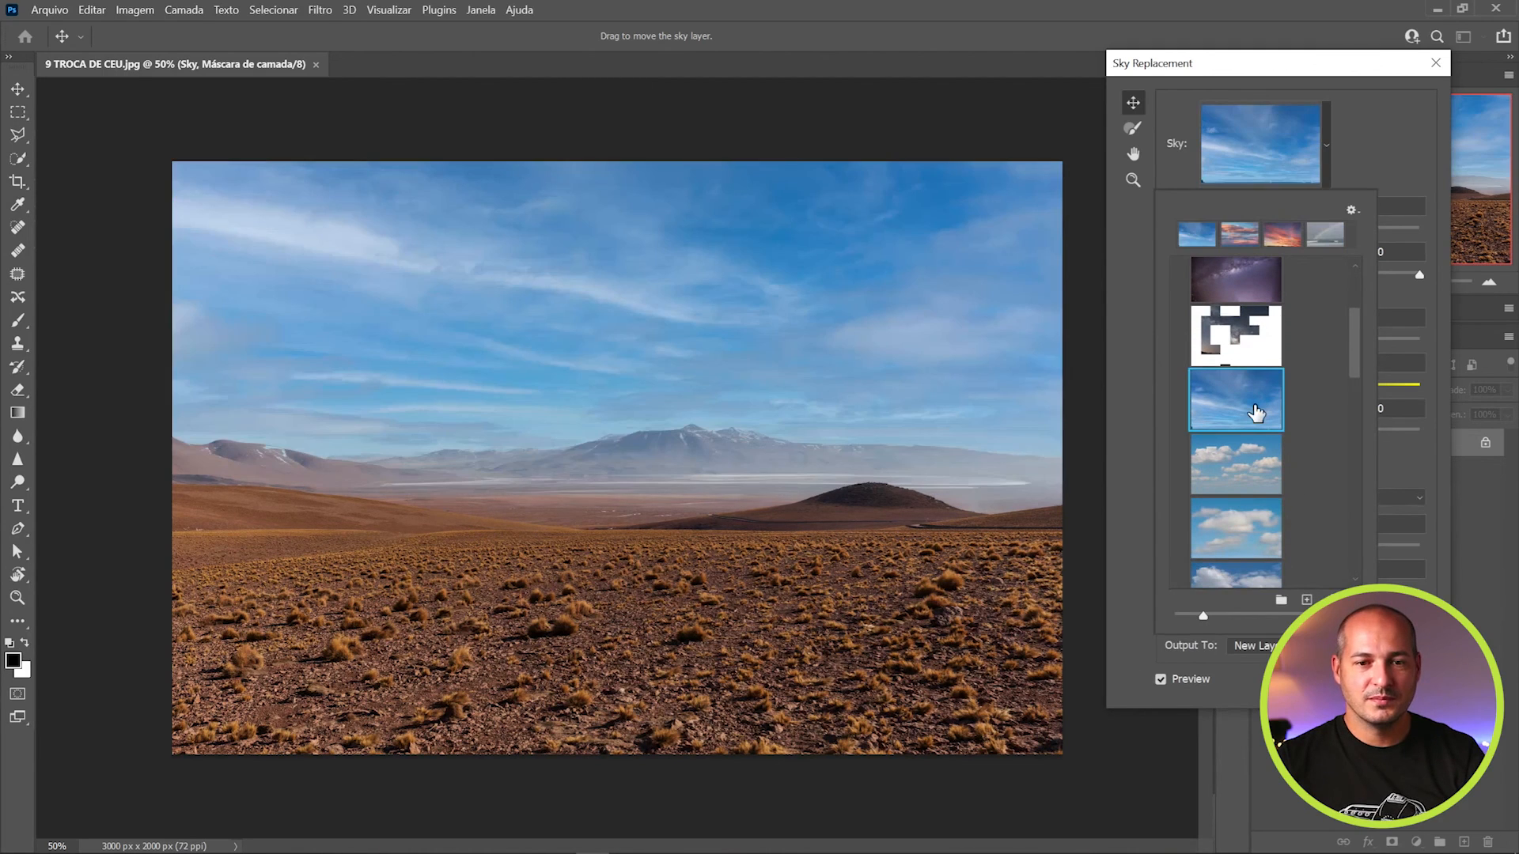
pyautogui.scroll(-3, 1255, 411)
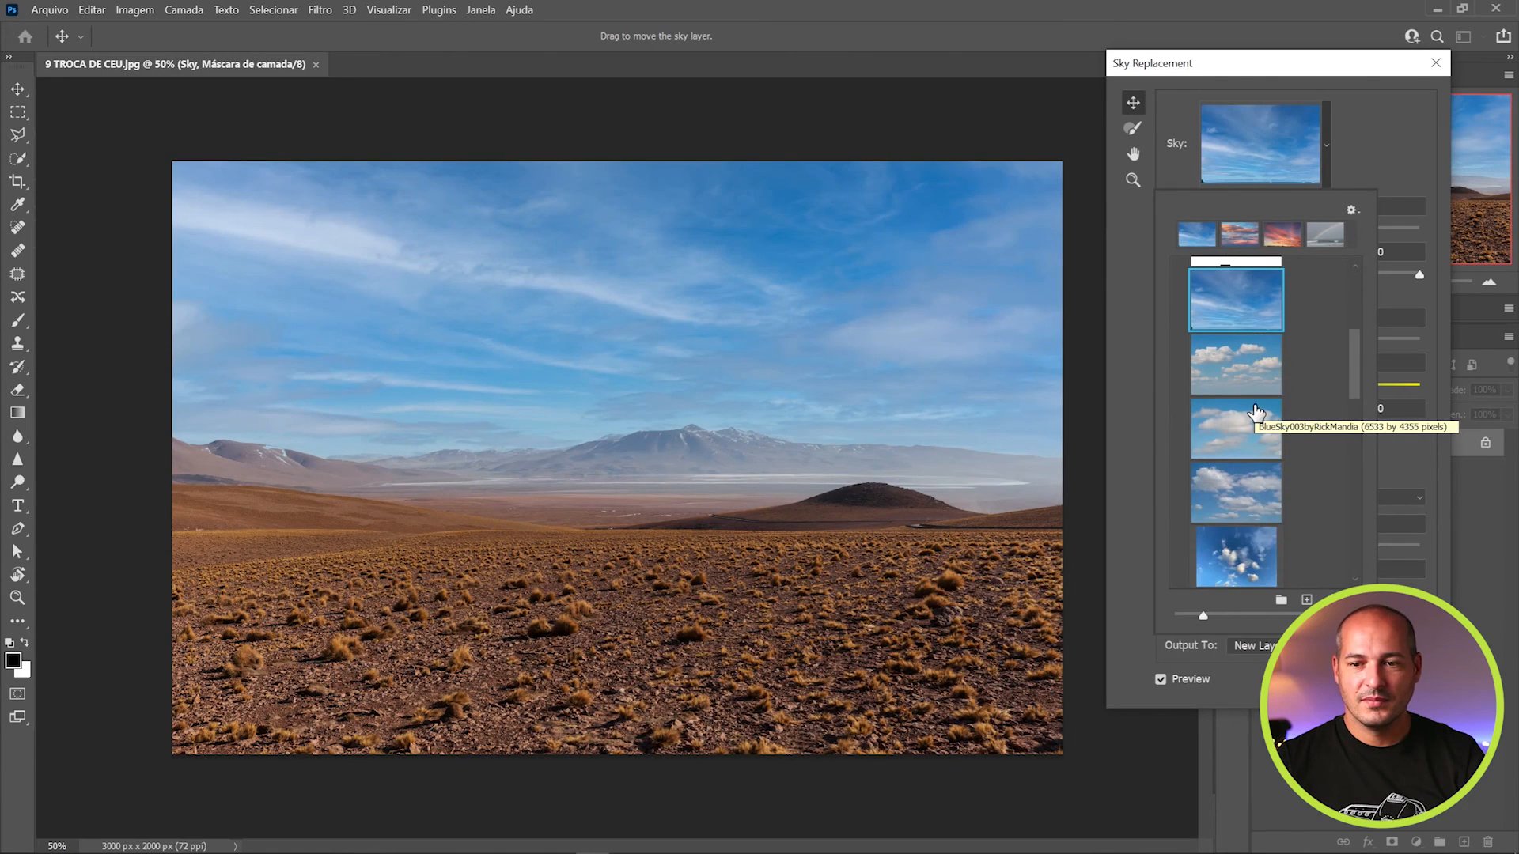
pyautogui.click(1336, 680)
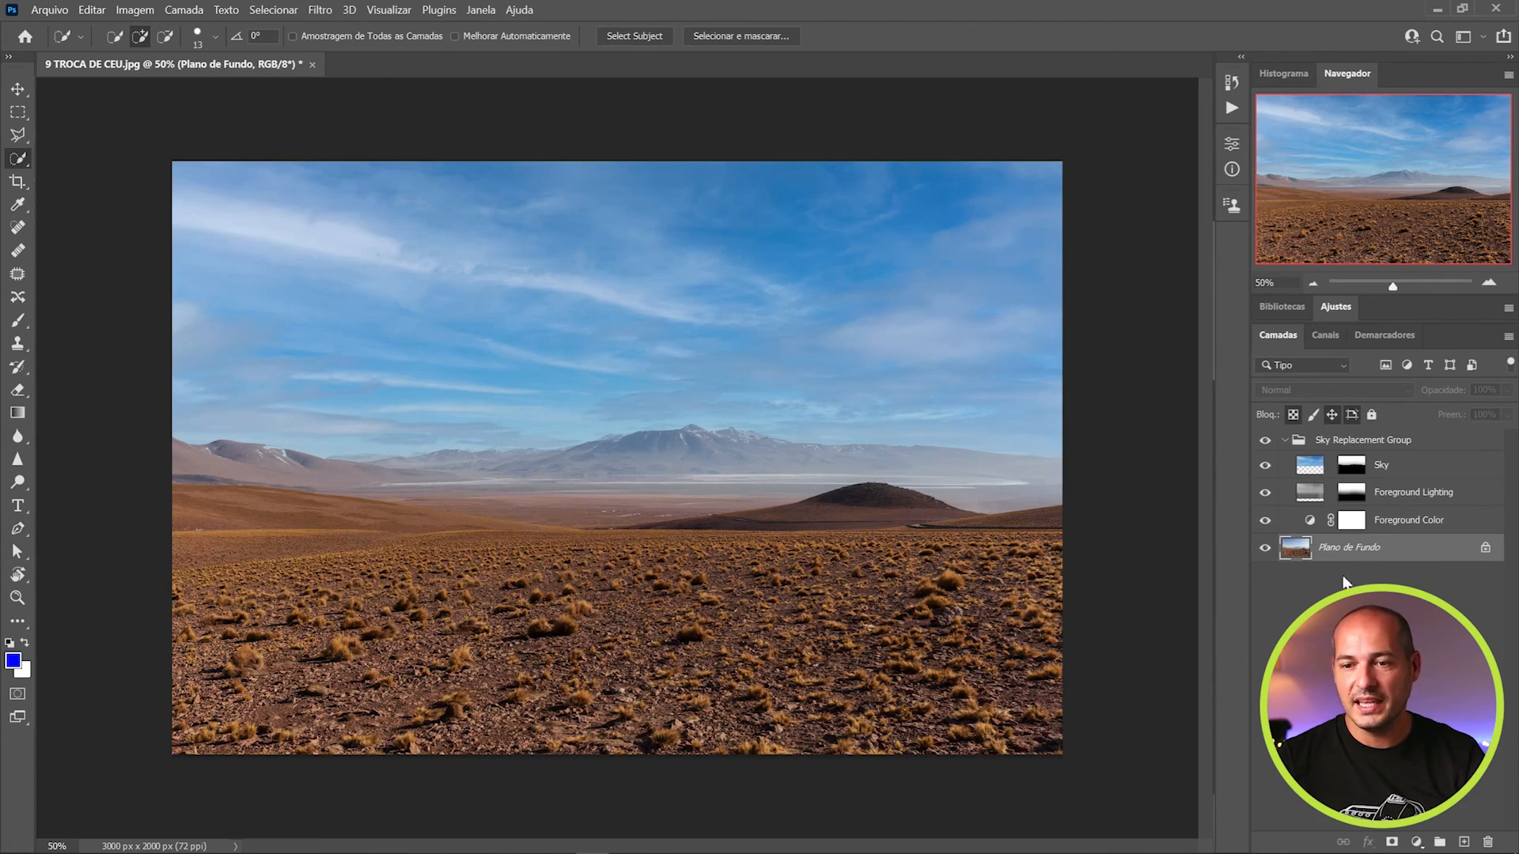
# Close 9 TROCA DE CEU.jpg without saving its changes and open 10 PREENCHER.jpg
pyautogui.click(312, 65)
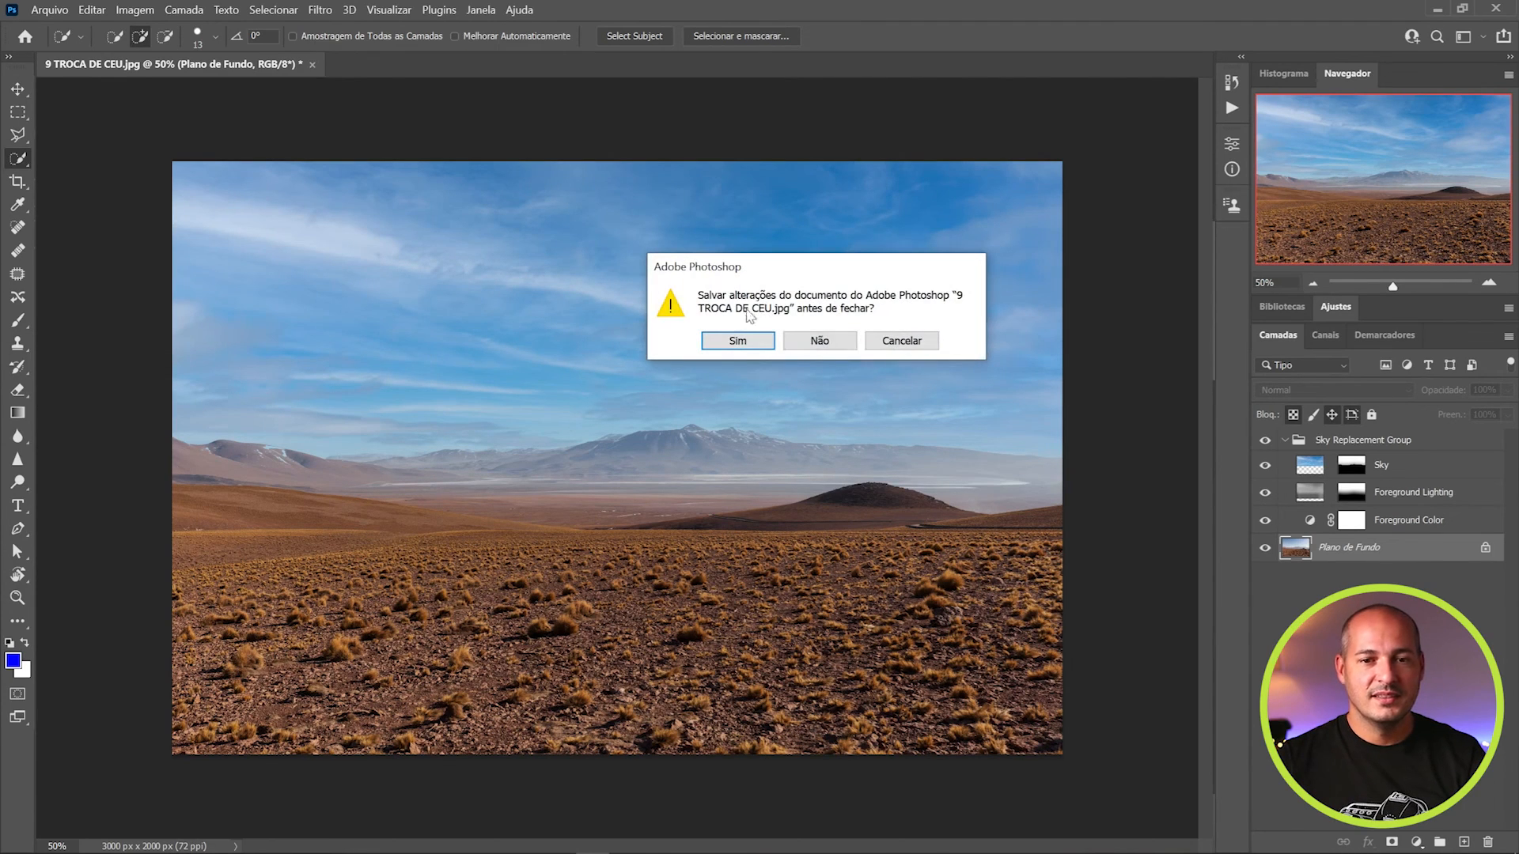
pyautogui.click(823, 341)
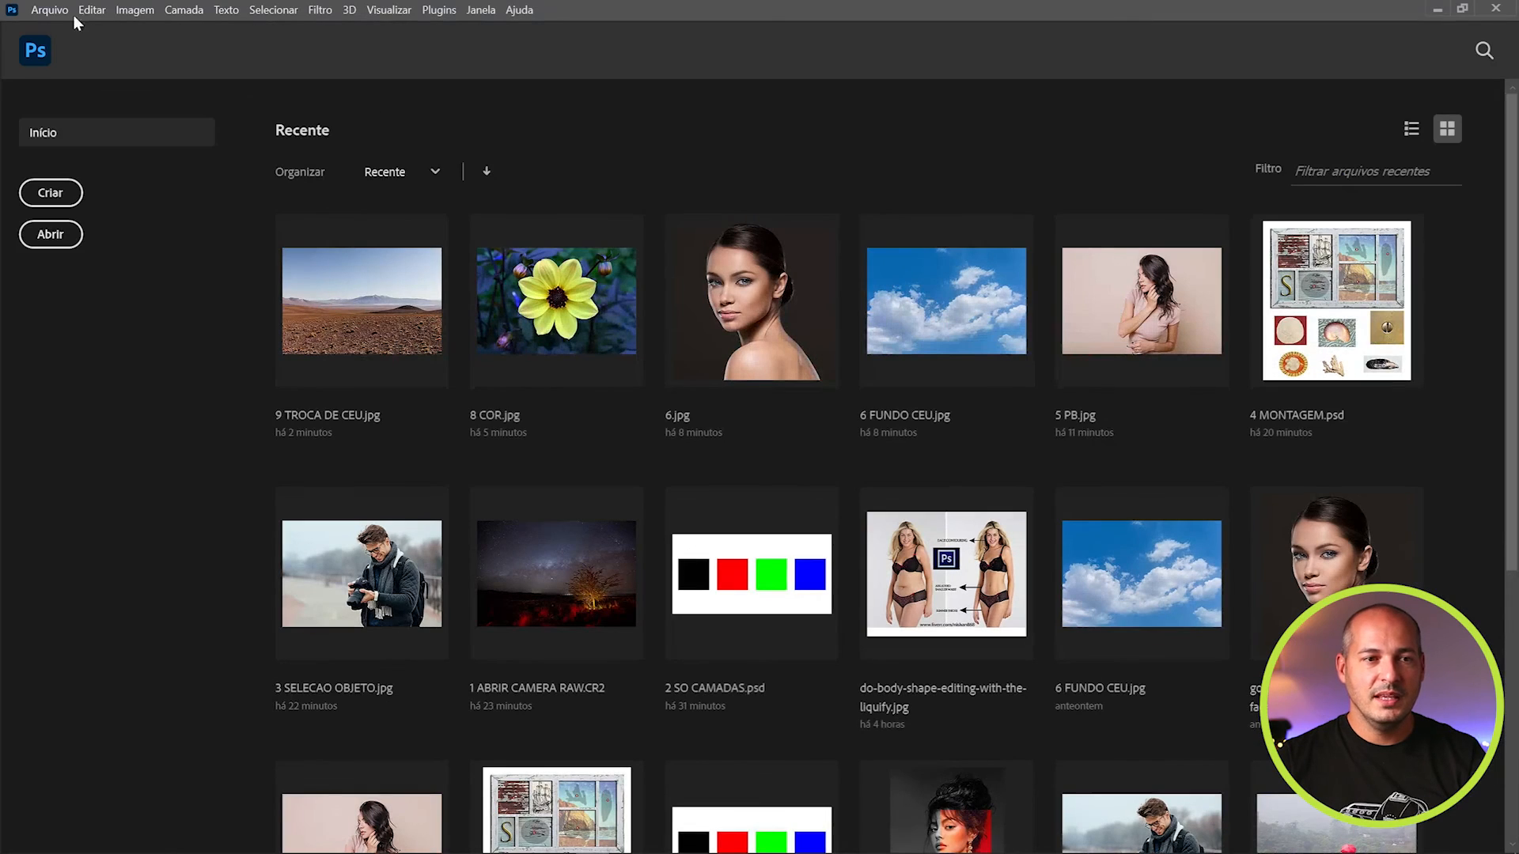
pyautogui.click(50, 11)
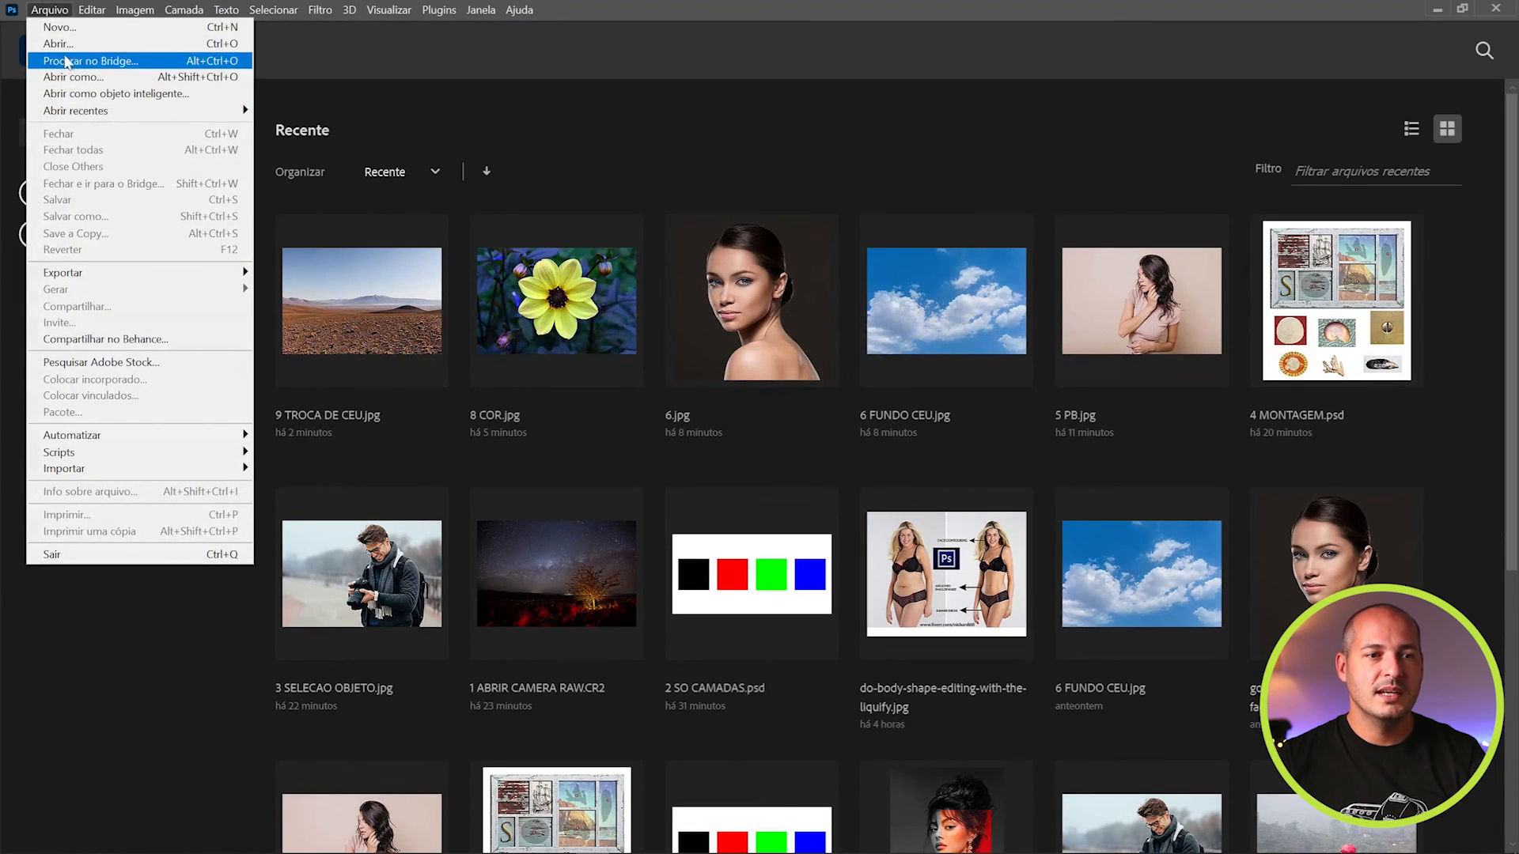
pyautogui.click(68, 46)
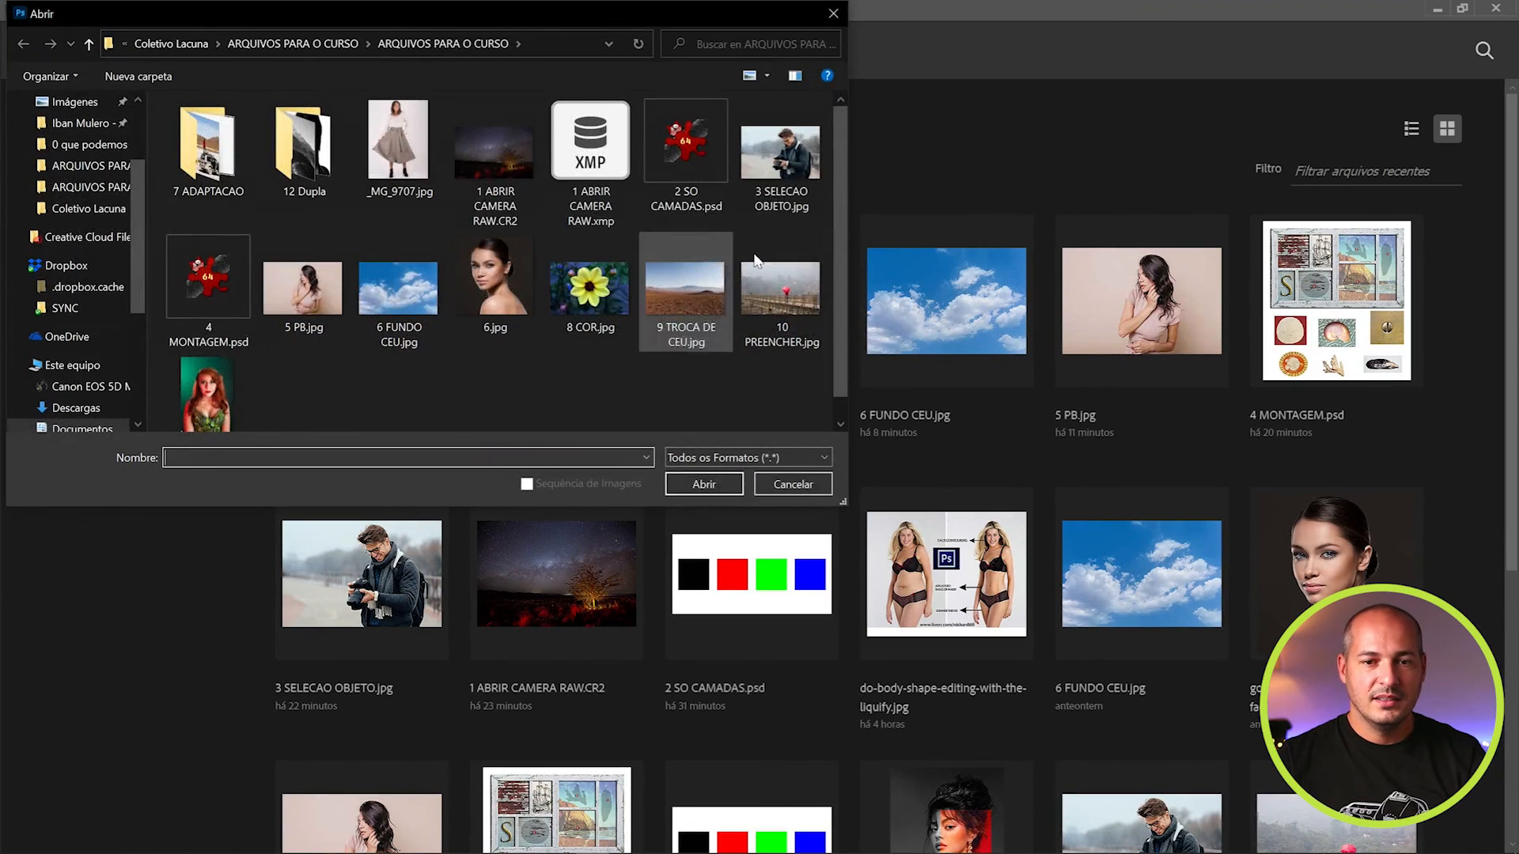
pyautogui.doubleClick(798, 297)
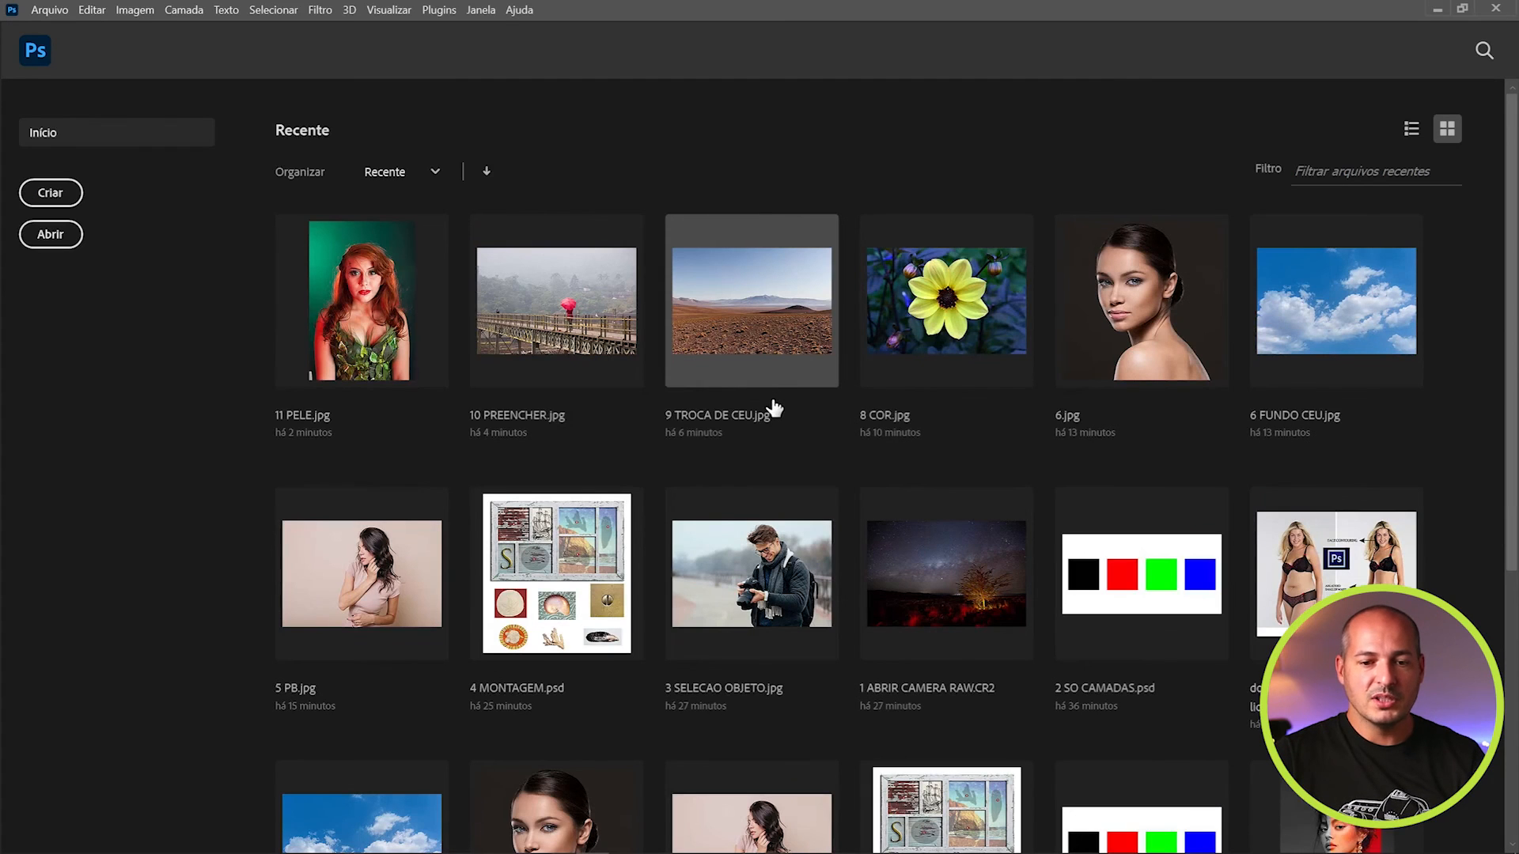